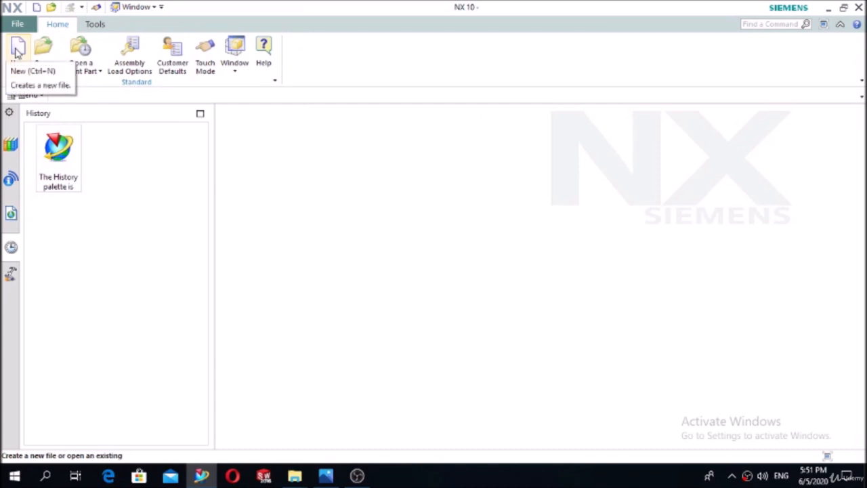
Create a new millimetre part from the Model template, named Part_1.prt and stored in the Desktop folder.
{"action": "left_click", "coordinate": [17, 49]}
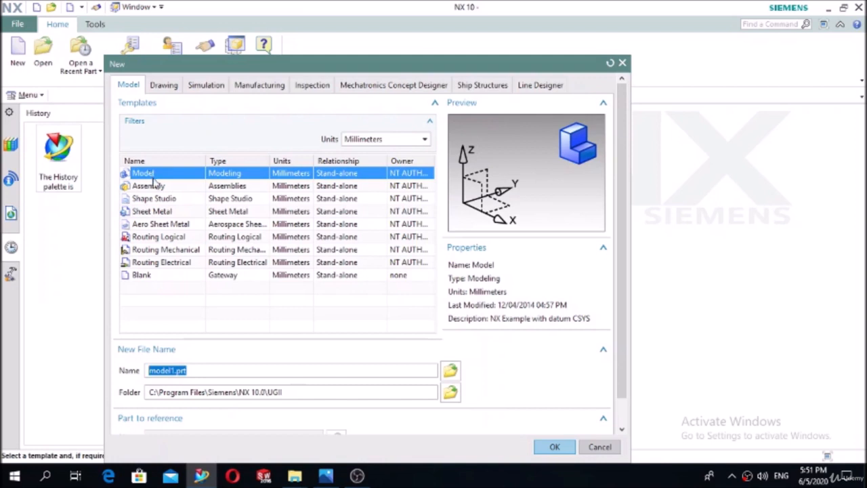
{"action": "left_click_drag", "start_coordinate": [201, 370], "coordinate": [143, 377]}
{"action": "type", "text": "Part"}
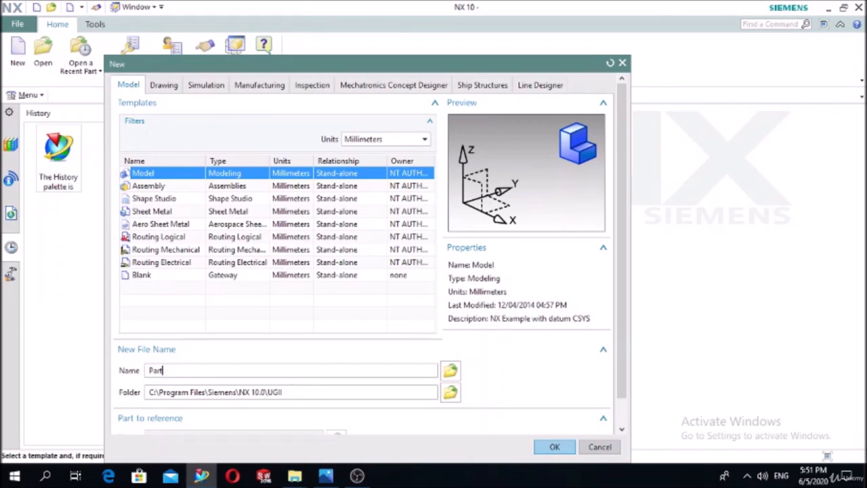
{"action": "type", "text": "_1.prt"}
{"action": "left_click", "coordinate": [451, 392]}
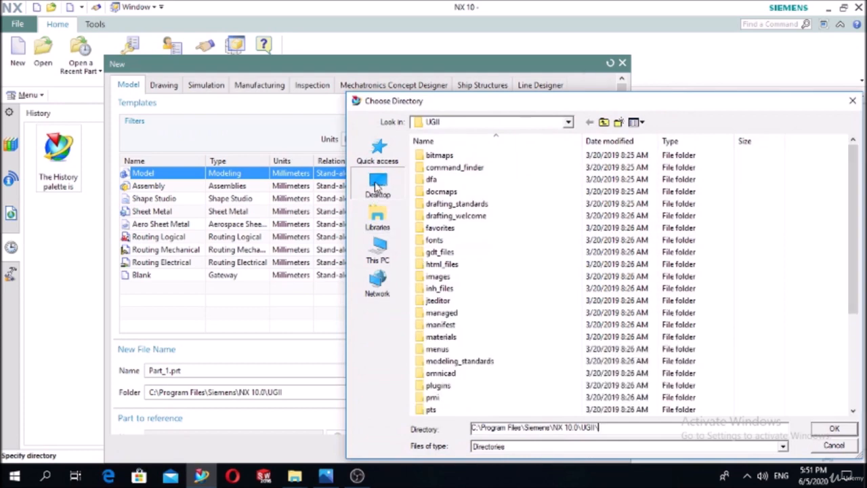
{"action": "left_click", "coordinate": [377, 184]}
{"action": "left_click", "coordinate": [835, 429]}
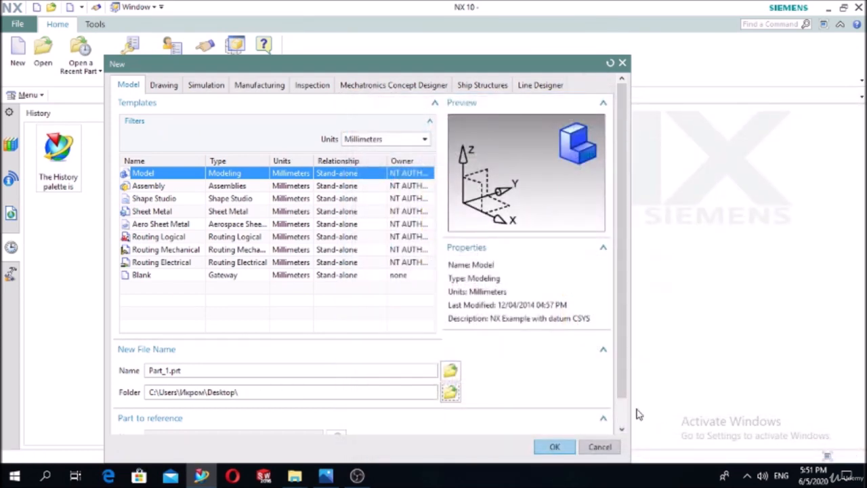
{"action": "left_click", "coordinate": [556, 447]}
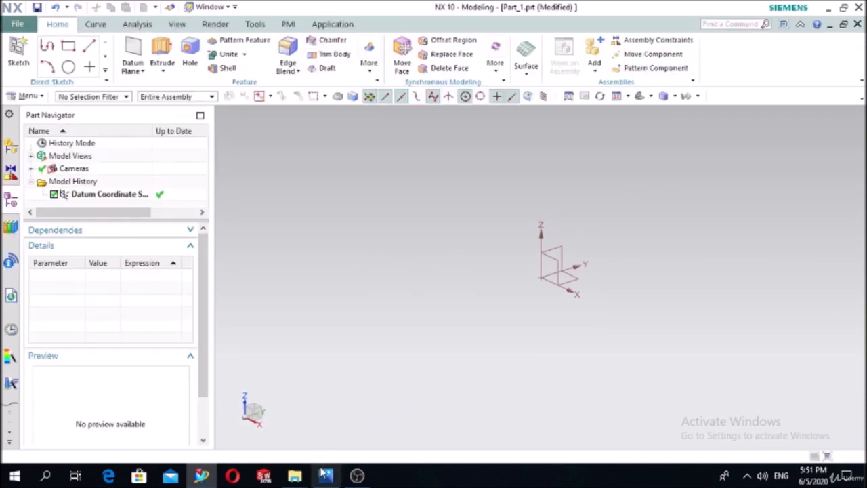
Check the reference drawing 1.jpg in Photos, and back in NX start a sketch on the XY plane.
{"action": "left_click", "coordinate": [326, 477]}
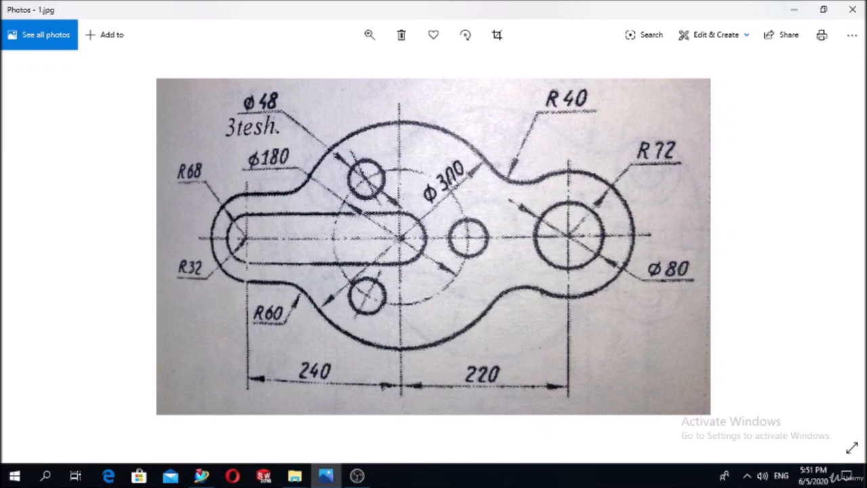
{"action": "left_click", "coordinate": [202, 477]}
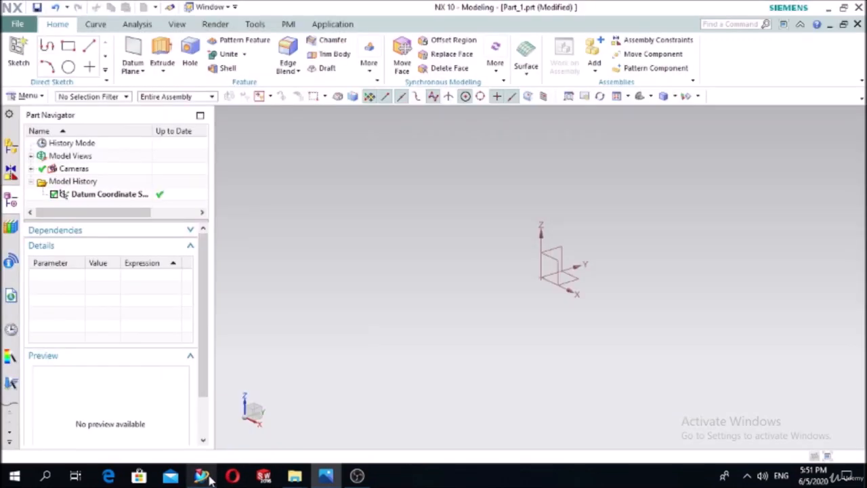
{"action": "left_click", "coordinate": [18, 54]}
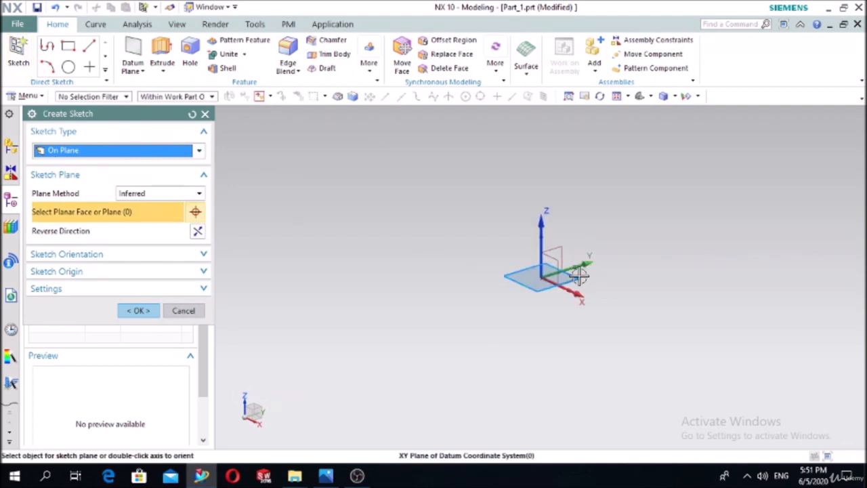
{"action": "left_click", "coordinate": [576, 272]}
{"action": "left_click", "coordinate": [138, 311]}
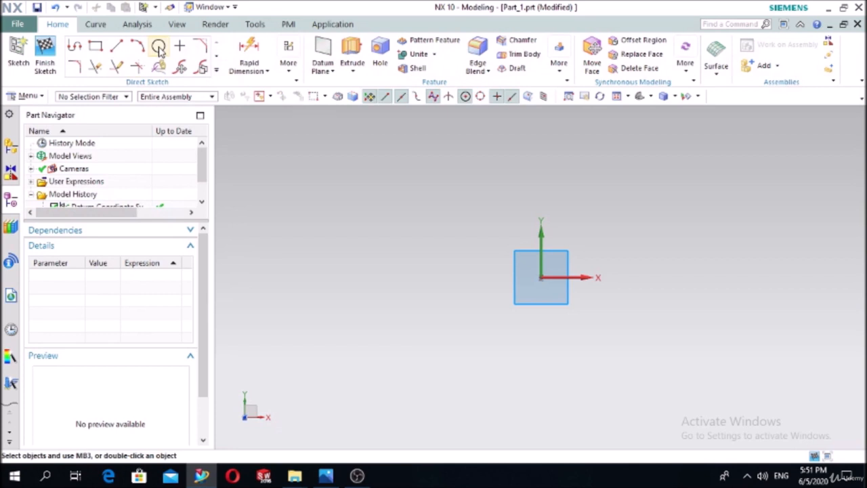
Sketch a circle by center and diameter, centered on the origin, about 114 mm in diameter.
{"action": "left_click", "coordinate": [159, 48]}
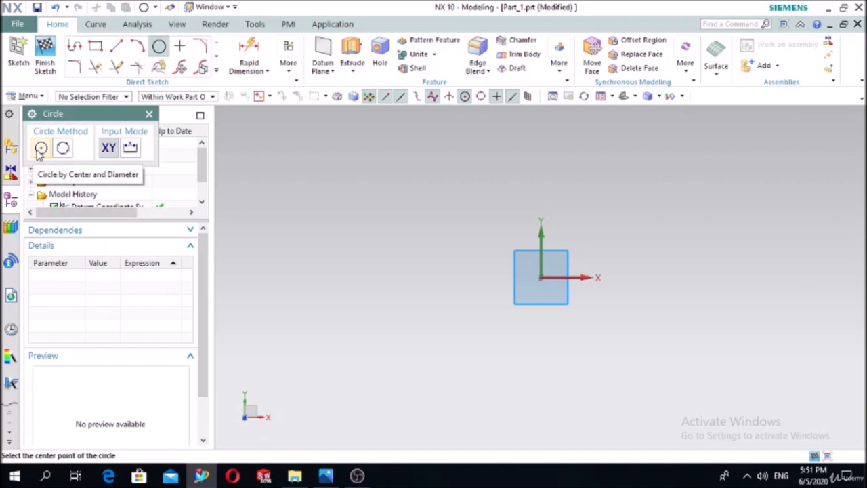
{"action": "left_click", "coordinate": [540, 278]}
{"action": "left_click", "coordinate": [606, 282]}
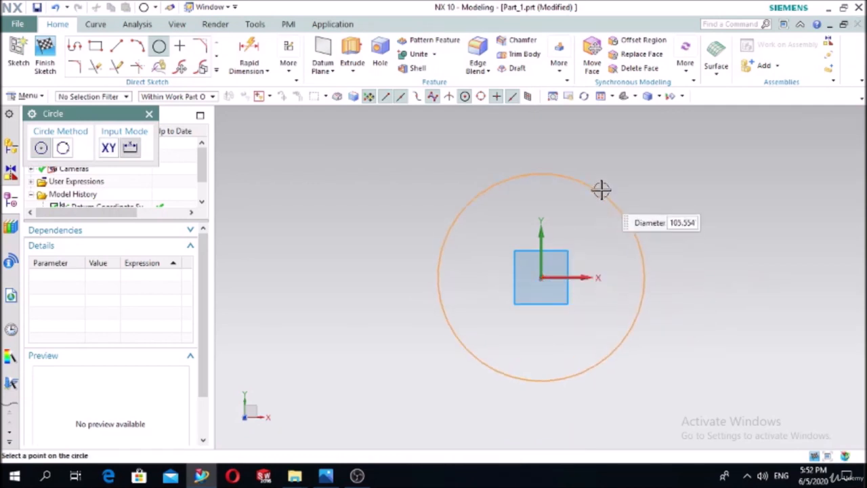
{"action": "left_click", "coordinate": [603, 183]}
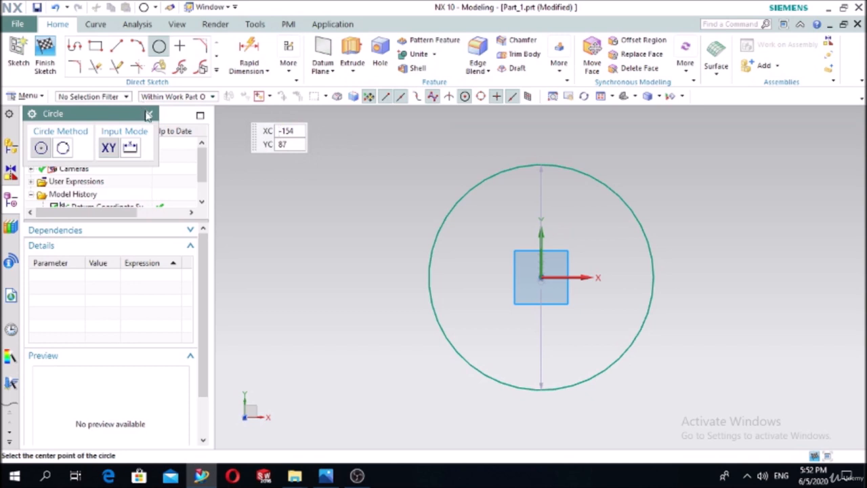
{"action": "left_click", "coordinate": [149, 113]}
Add a Rapid Dimension to the origin-centered circle and set its diameter to 300 mm.
{"action": "left_click", "coordinate": [249, 51]}
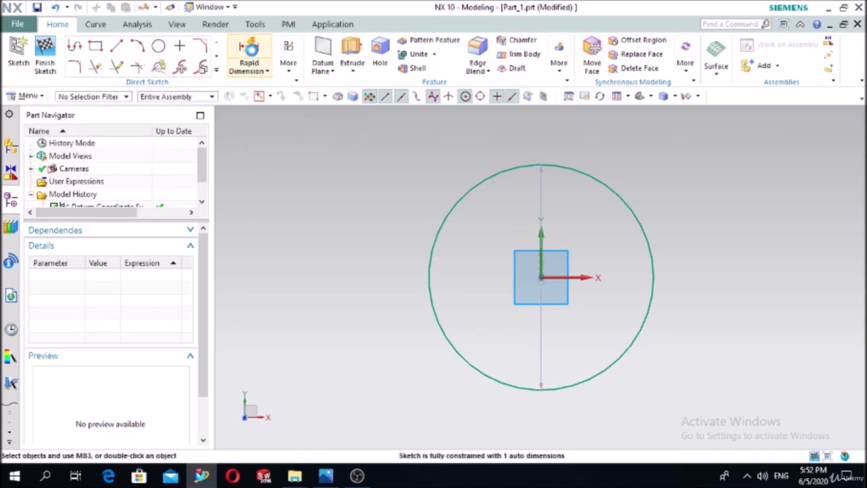
{"action": "left_click", "coordinate": [439, 228]}
{"action": "left_click", "coordinate": [299, 180]}
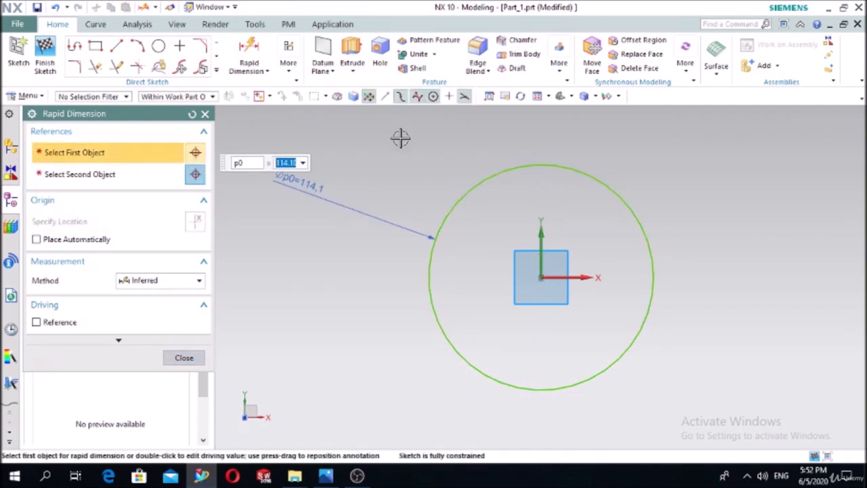
{"action": "type", "text": "1"}
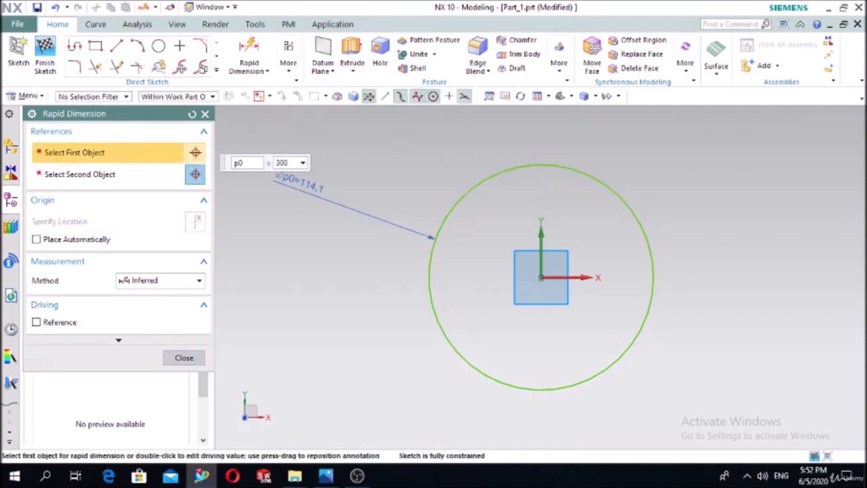
{"action": "key", "text": "Return"}
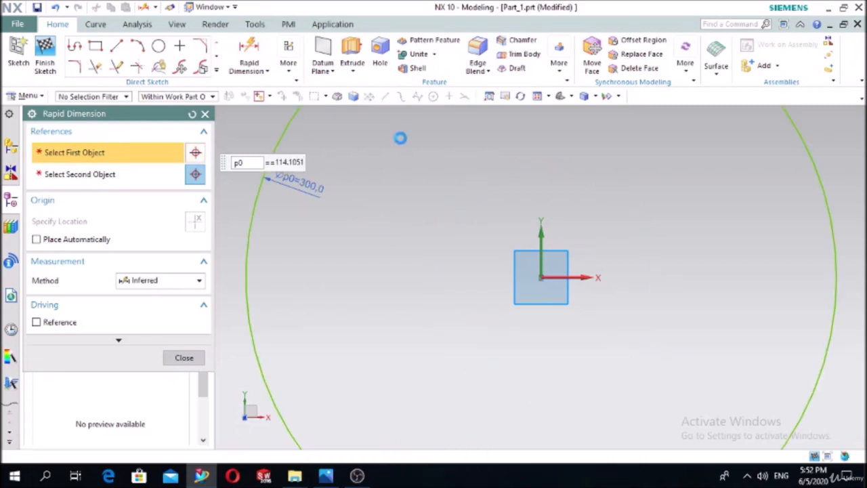
{"action": "scroll", "coordinate": [425, 258], "scroll_direction": "down", "scroll_amount": 6}
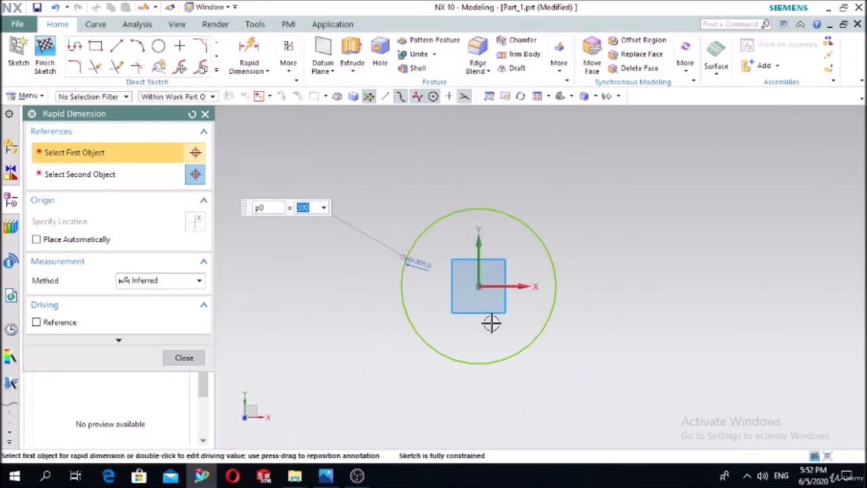
{"action": "scroll", "coordinate": [502, 194], "scroll_direction": "up", "scroll_amount": 1}
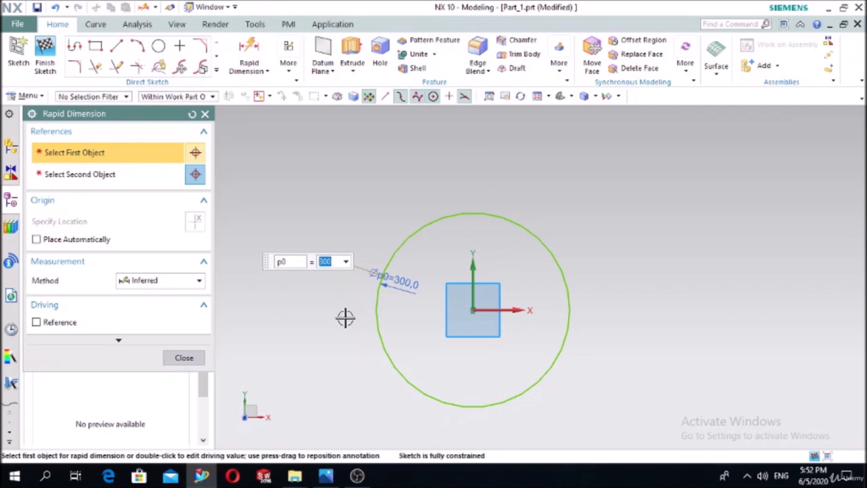
Check the drawing in Photos; in NX, sketch circles on the X axis: about 181 mm diameter 366 mm left of the origin, about 164 mm diameter 390 mm right.
{"action": "left_click", "coordinate": [326, 476]}
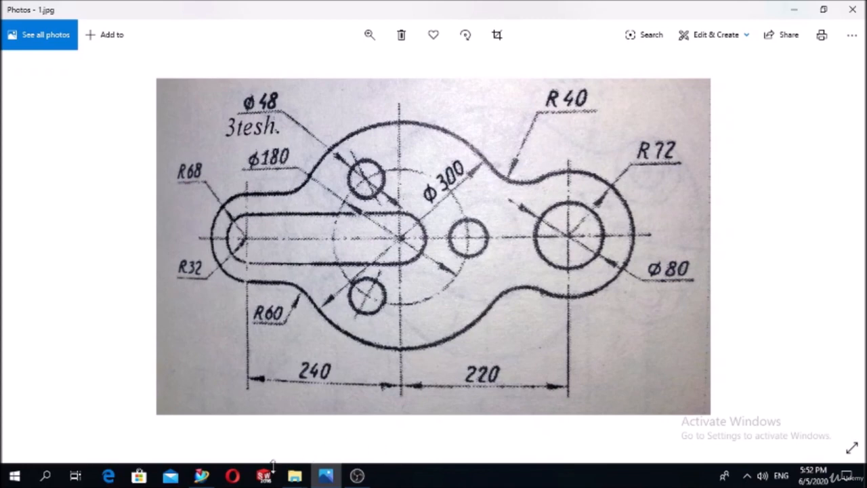
{"action": "left_click", "coordinate": [201, 476]}
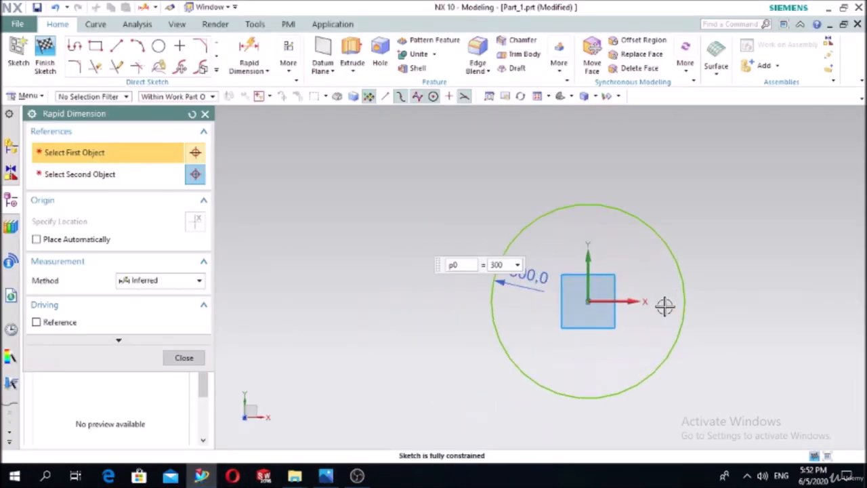
{"action": "left_click", "coordinate": [159, 46]}
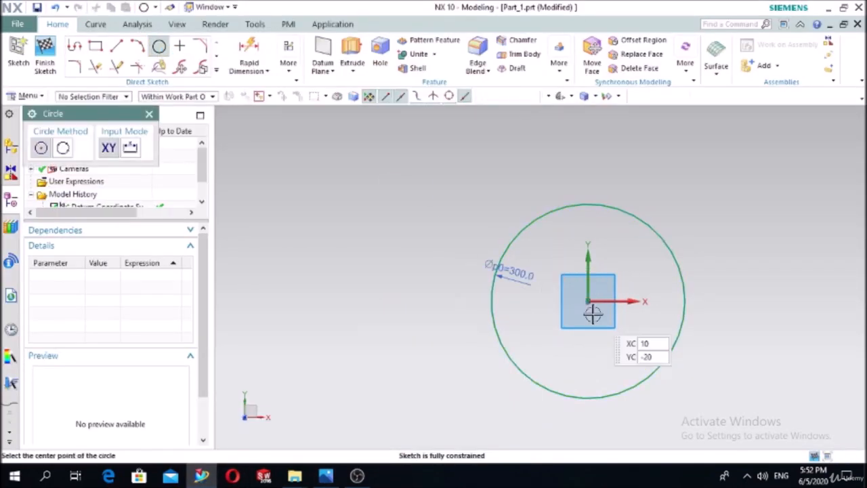
{"action": "left_click", "coordinate": [352, 301]}
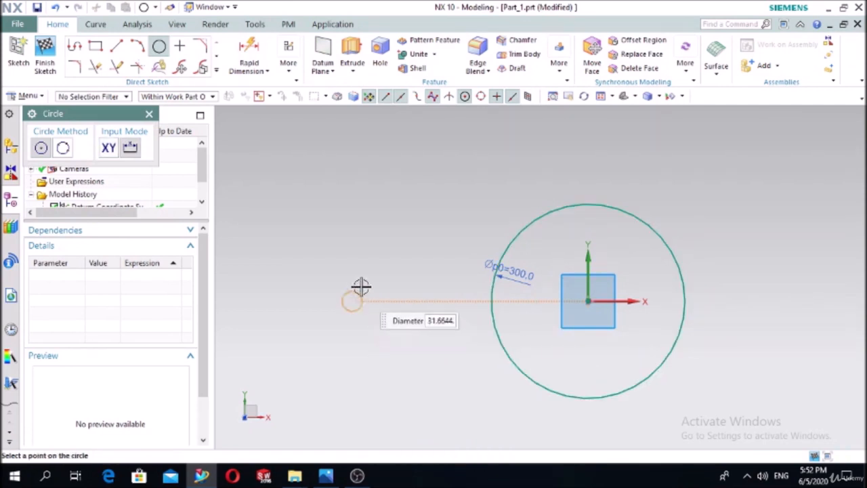
{"action": "left_click", "coordinate": [388, 254]}
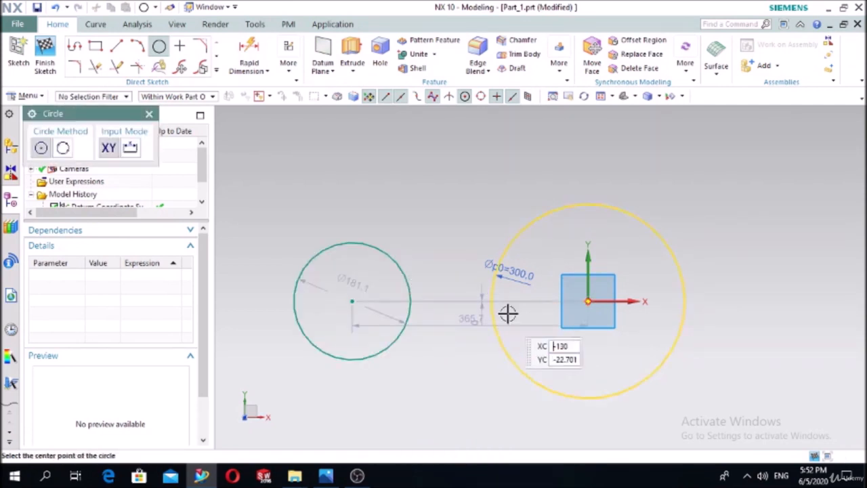
{"action": "left_click", "coordinate": [840, 300]}
{"action": "left_click", "coordinate": [858, 256]}
{"action": "scroll", "coordinate": [639, 352], "scroll_direction": "down", "scroll_amount": 3}
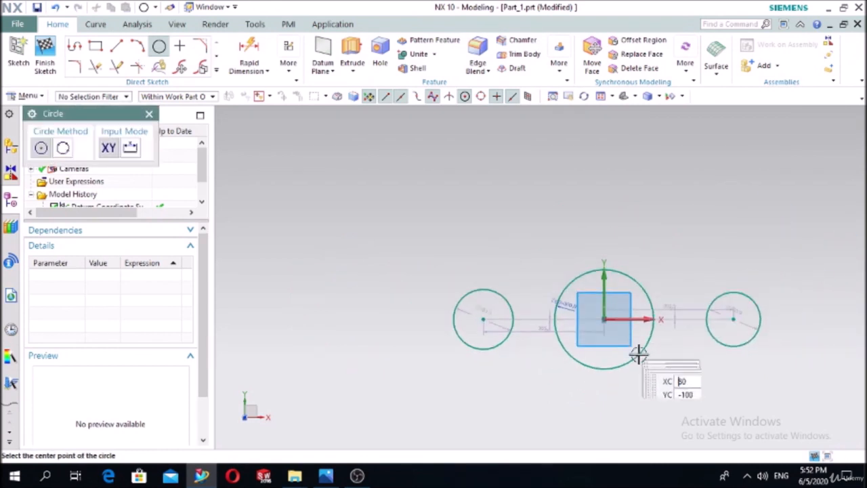
{"action": "scroll", "coordinate": [767, 364], "scroll_direction": "up", "scroll_amount": 2}
{"action": "key", "text": "Escape"}
Dimension the diameter of the circle left of the origin and set it to 68*2.
{"action": "left_click", "coordinate": [249, 54]}
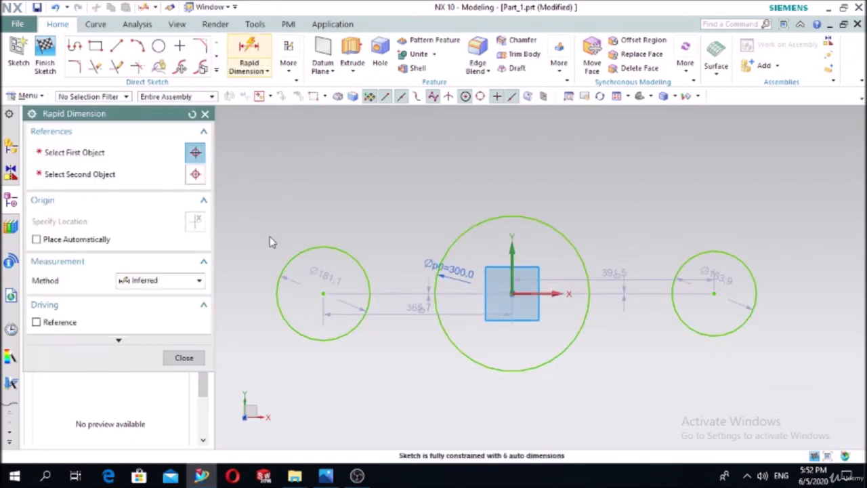
{"action": "left_click", "coordinate": [287, 256]}
{"action": "left_click", "coordinate": [264, 194]}
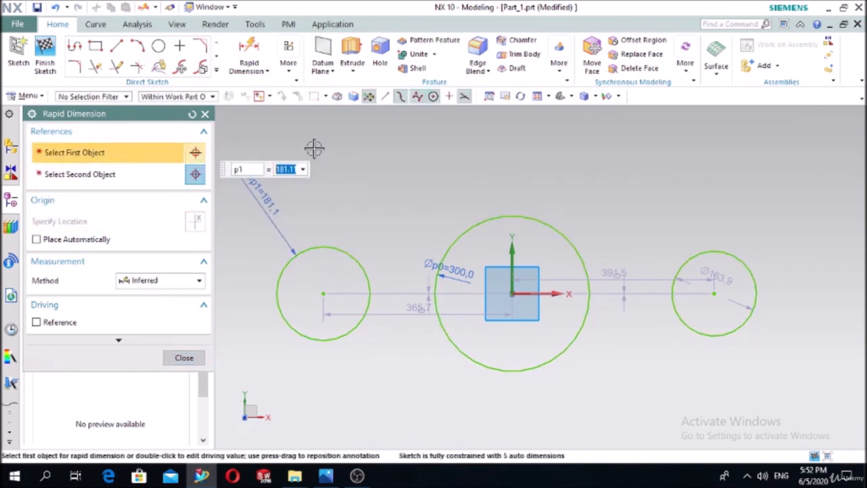
{"action": "type", "text": "6"}
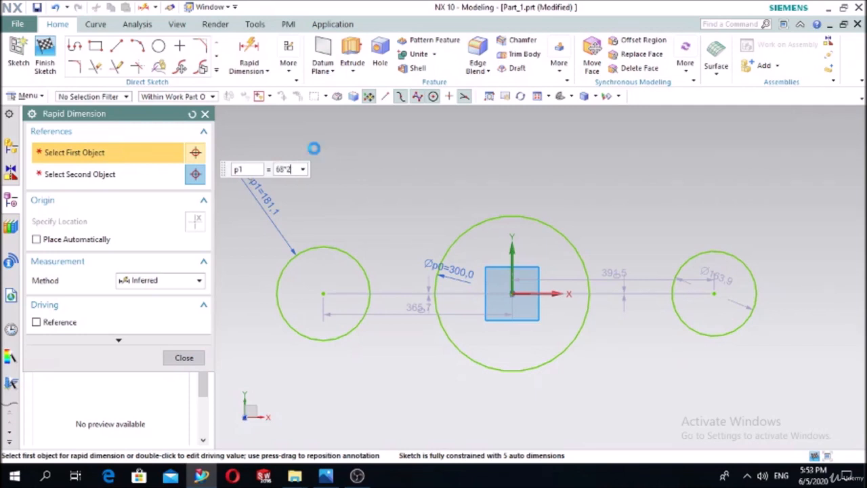
Dimension the diameter of the circle right of the origin, set it to 72*2 and finish dimensioning.
{"action": "left_click", "coordinate": [691, 257]}
{"action": "left_click", "coordinate": [616, 189]}
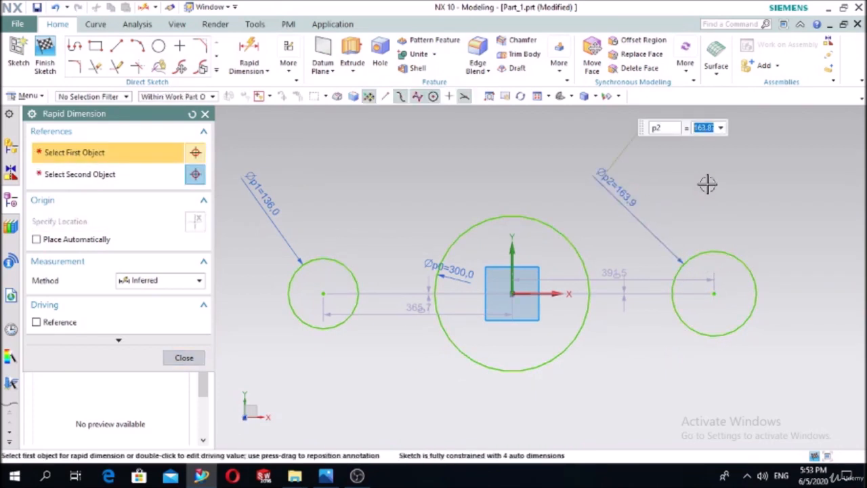
{"action": "type", "text": "72*2"}
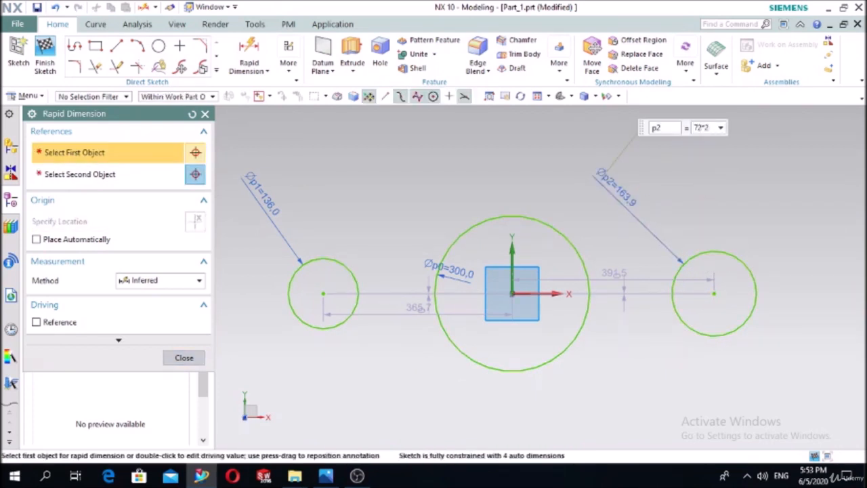
{"action": "key", "text": "Return"}
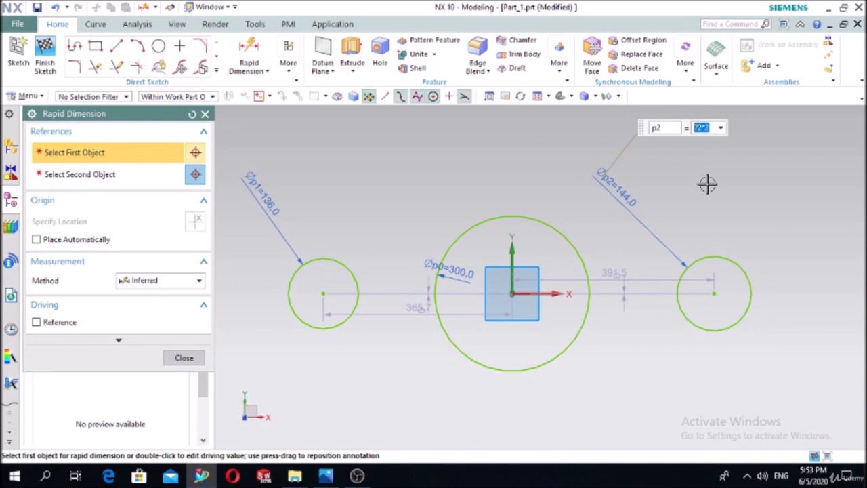
{"action": "left_click", "coordinate": [184, 358]}
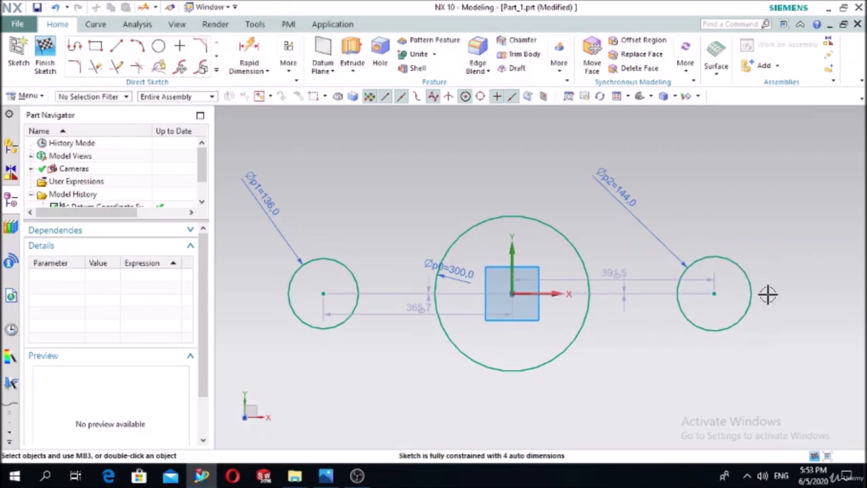
Check the spacing in the Photos drawing; in NX, dimension the left circle's center distance from the origin and set it to 240 mm.
{"action": "left_click", "coordinate": [326, 475]}
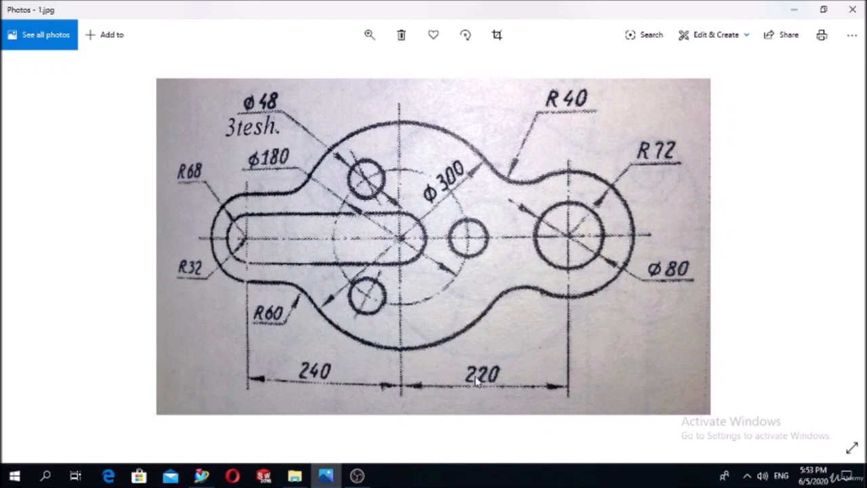
{"action": "left_click", "coordinate": [326, 476]}
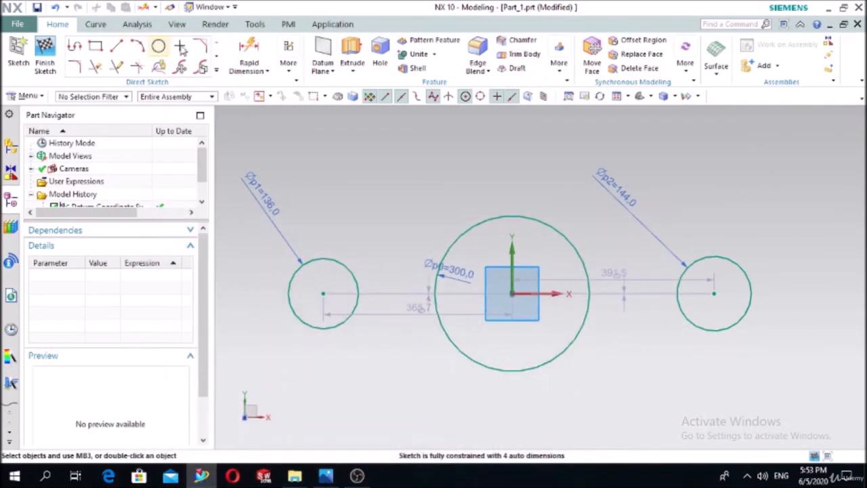
{"action": "left_click", "coordinate": [249, 55]}
{"action": "left_click", "coordinate": [324, 293]}
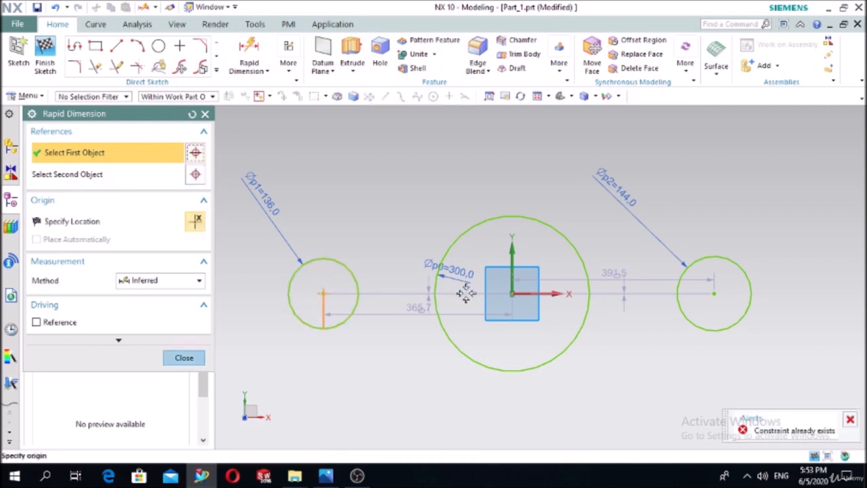
{"action": "left_click", "coordinate": [513, 293]}
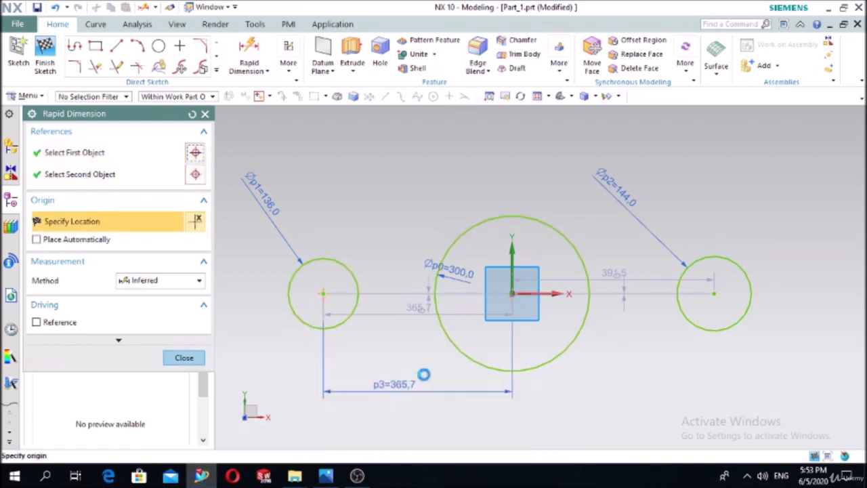
{"action": "left_click", "coordinate": [425, 375]}
{"action": "type", "text": "240"}
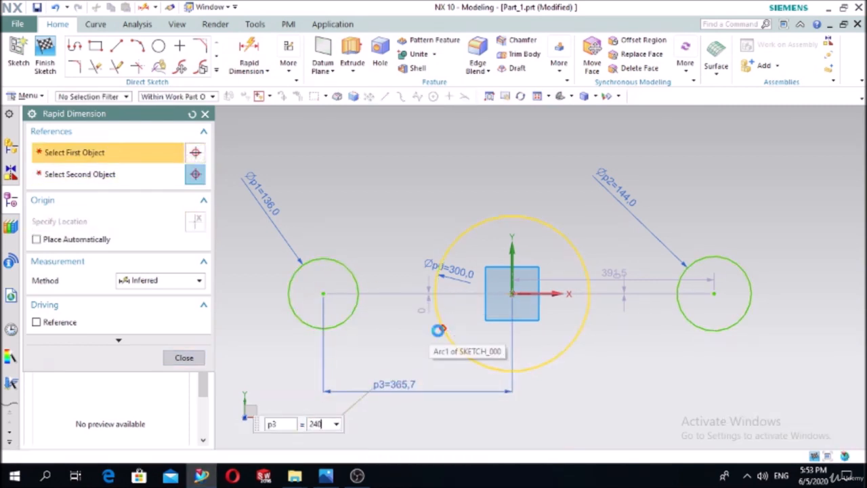
{"action": "key", "text": "Return"}
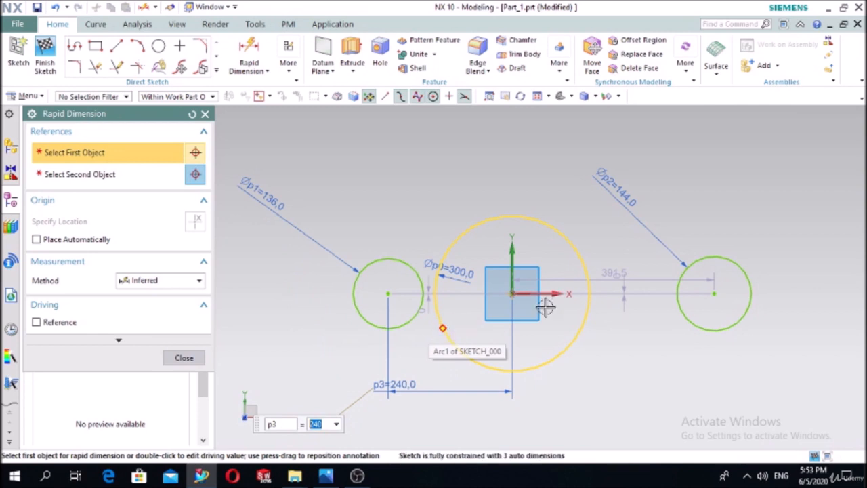
Dimension the distance from the right circle's center to the origin, set it to 220 mm and finish dimensioning.
{"action": "left_click", "coordinate": [714, 293]}
{"action": "left_click", "coordinate": [511, 294]}
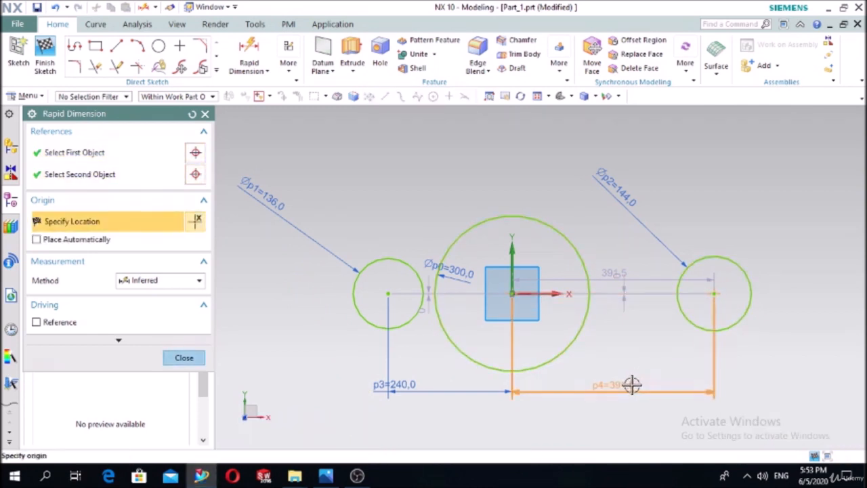
{"action": "left_click", "coordinate": [633, 385]}
{"action": "type", "text": "22"}
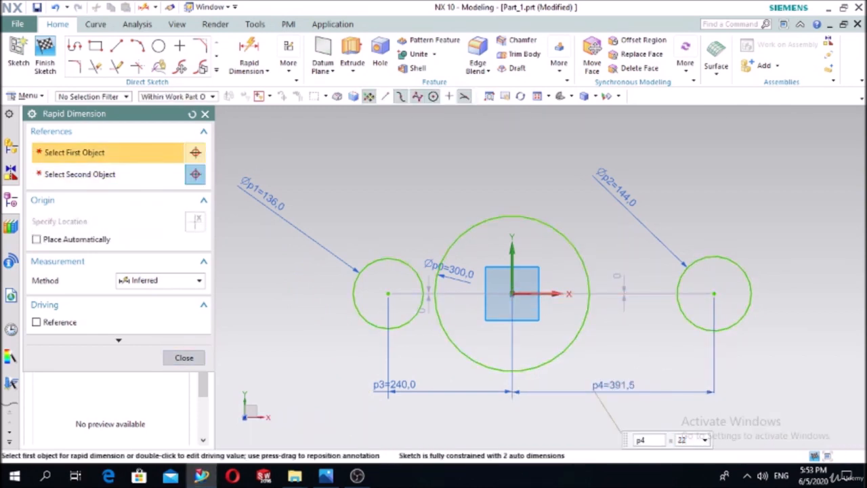
{"action": "type", "text": "0"}
{"action": "key", "text": "Return"}
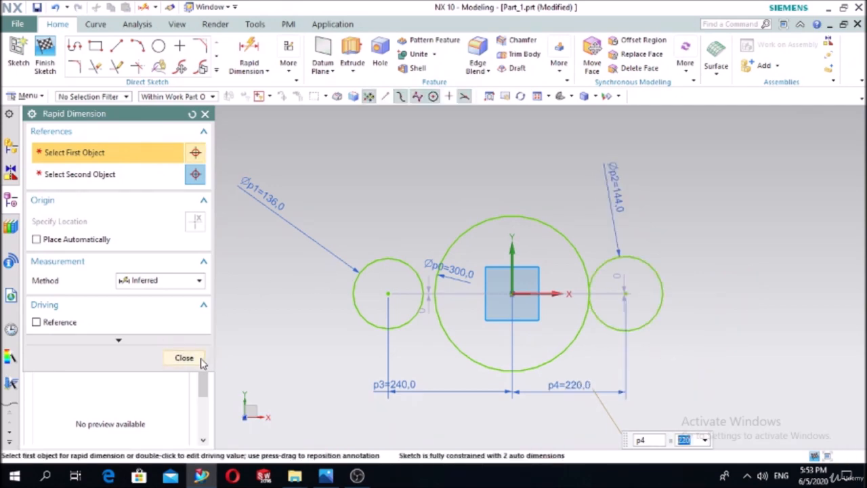
{"action": "left_click", "coordinate": [200, 360]}
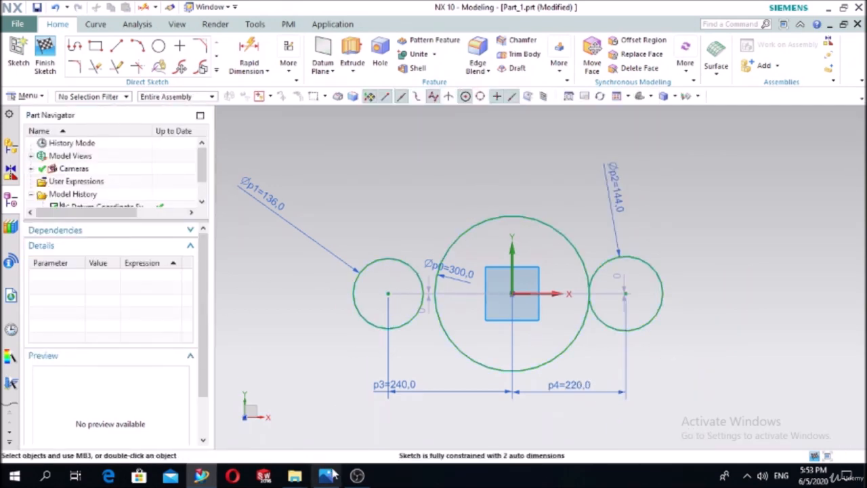
Check the drawing in Photos; in NX, add a 40 mm radius Fillet between the upper sides of the central and right circles.
{"action": "left_click", "coordinate": [331, 475]}
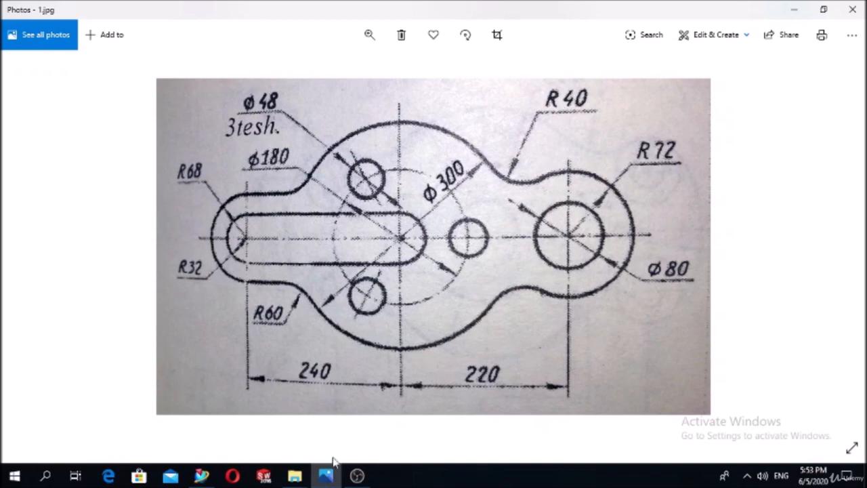
{"action": "left_click", "coordinate": [334, 478]}
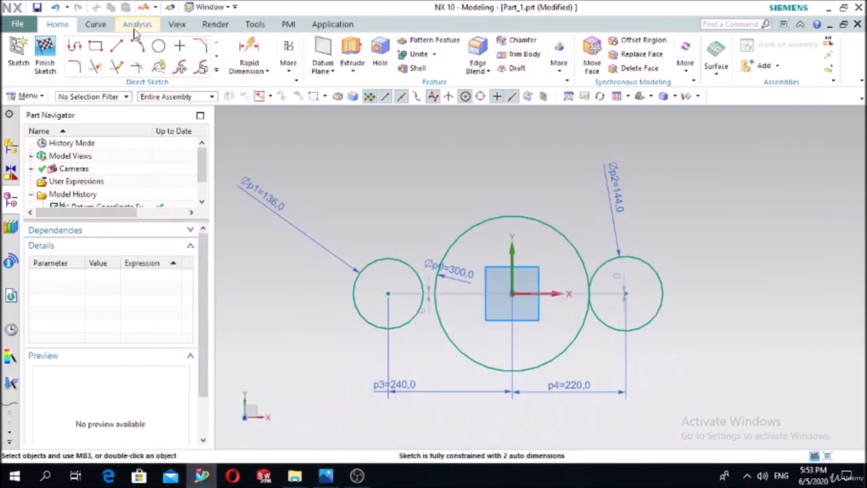
{"action": "left_click", "coordinate": [76, 68]}
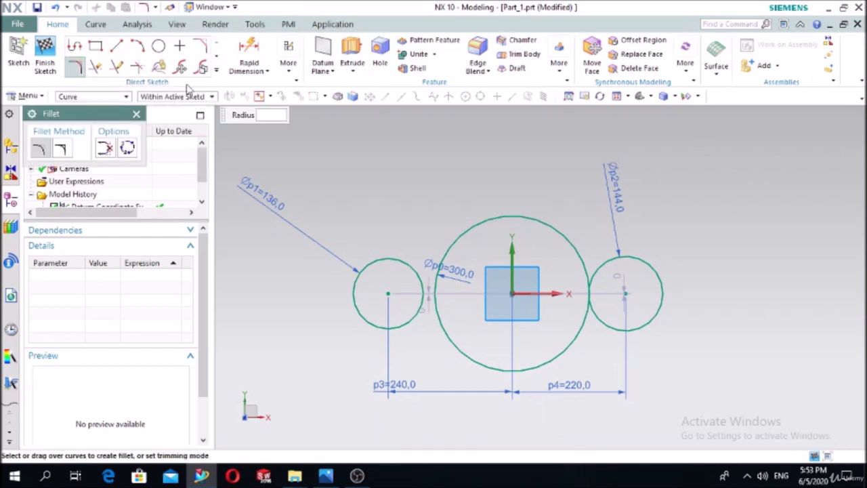
{"action": "left_click", "coordinate": [584, 252]}
{"action": "left_click", "coordinate": [605, 258]}
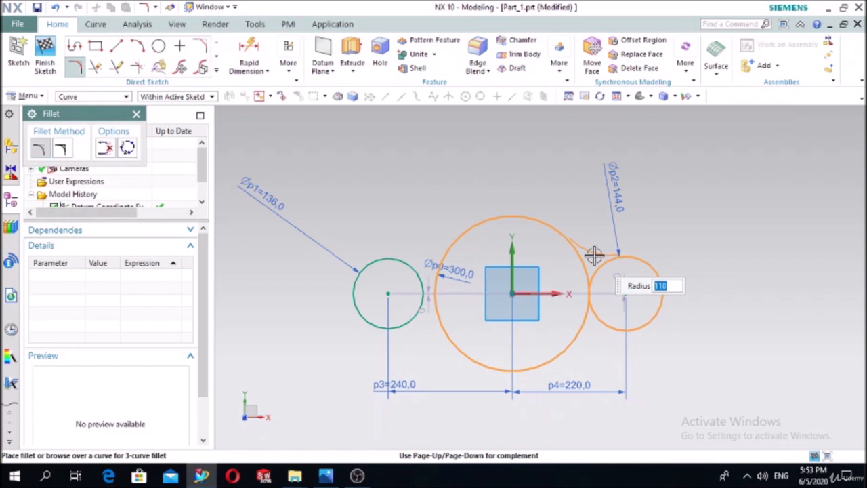
{"action": "type", "text": "40"}
{"action": "key", "text": "Return"}
{"action": "scroll", "coordinate": [602, 269], "scroll_direction": "up", "scroll_amount": 5}
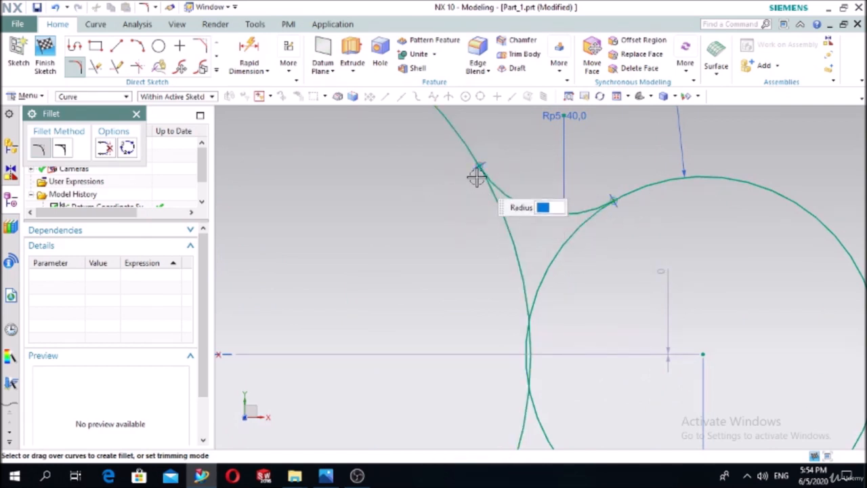
{"action": "left_click", "coordinate": [474, 169]}
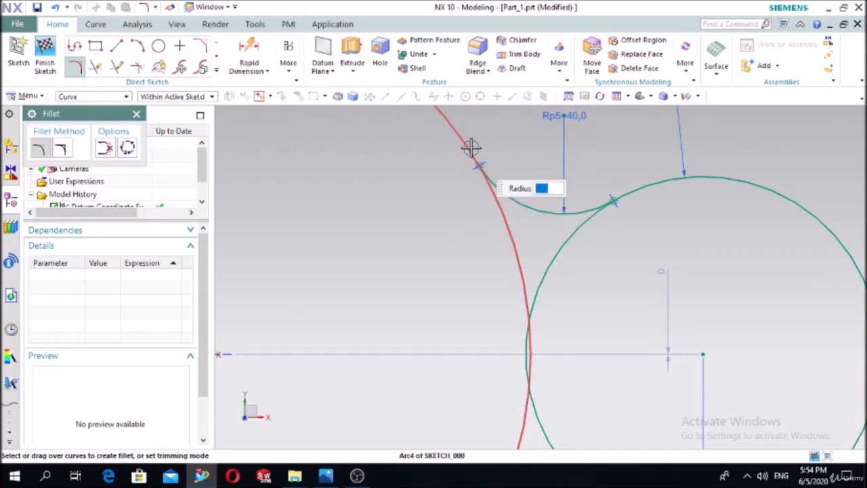
Try a 40 mm radius Fillet between the lower sides of the central and right circles, and undo it.
{"action": "scroll", "coordinate": [642, 235], "scroll_direction": "down", "scroll_amount": 3}
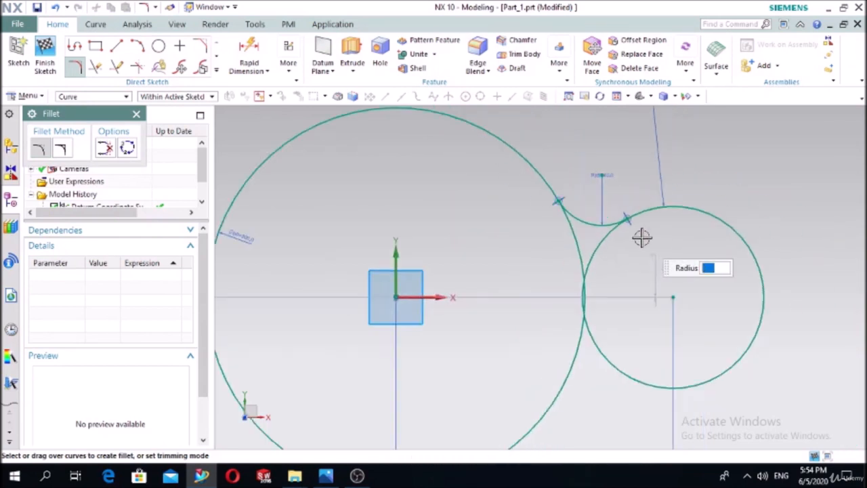
{"action": "scroll", "coordinate": [660, 312], "scroll_direction": "down", "scroll_amount": 3}
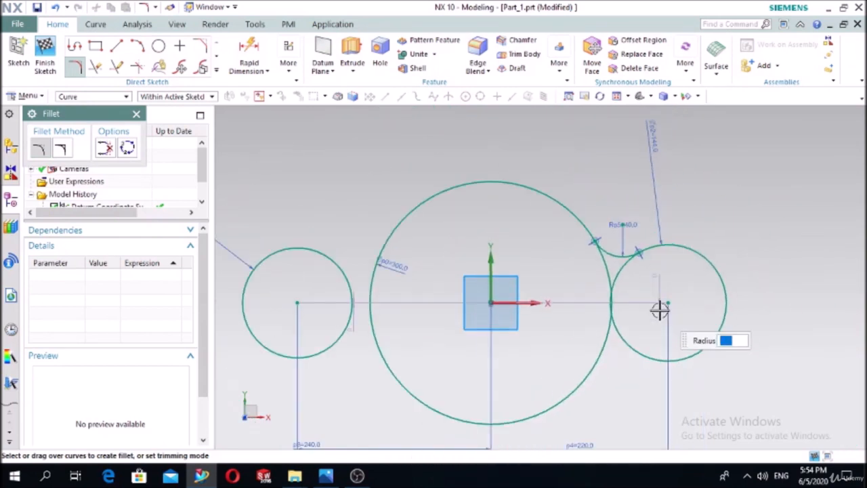
{"action": "left_click", "coordinate": [590, 371]}
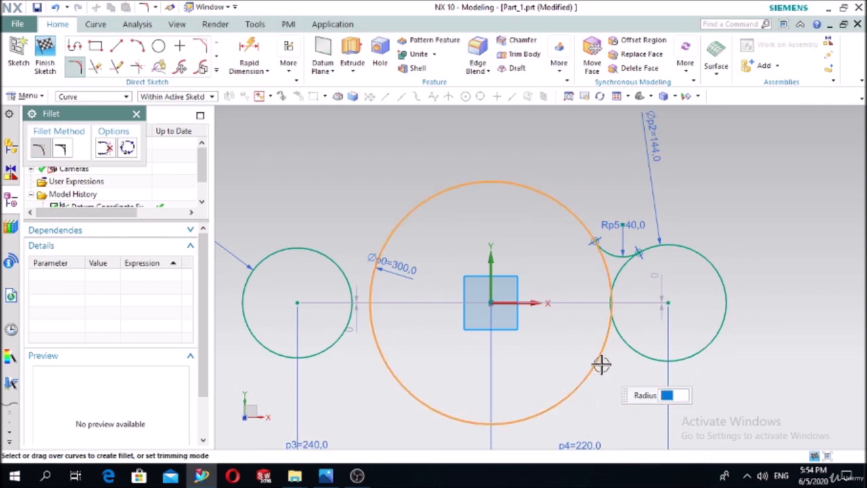
{"action": "left_click", "coordinate": [639, 348]}
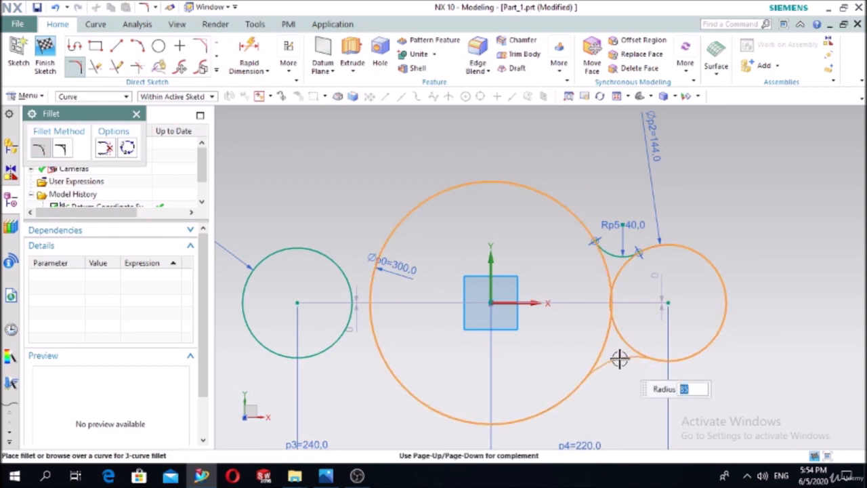
{"action": "type", "text": "40"}
{"action": "key", "text": "Return"}
{"action": "scroll", "coordinate": [647, 360], "scroll_direction": "up", "scroll_amount": 1}
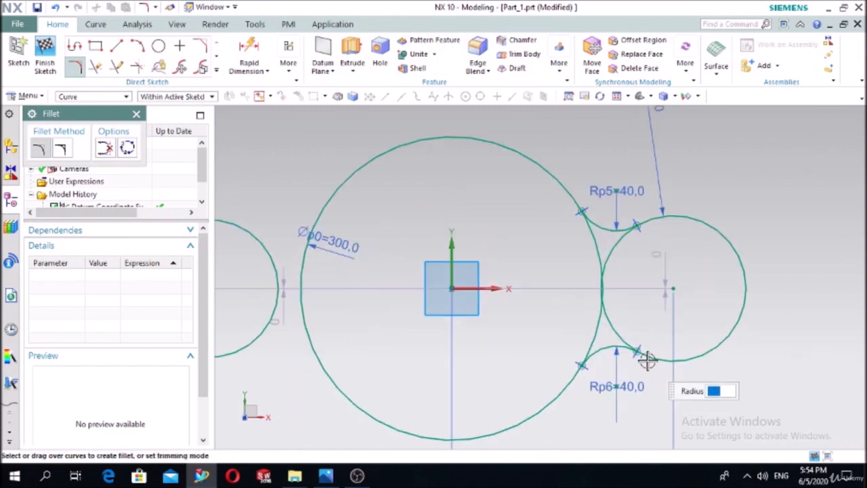
{"action": "scroll", "coordinate": [647, 361], "scroll_direction": "up", "scroll_amount": 2}
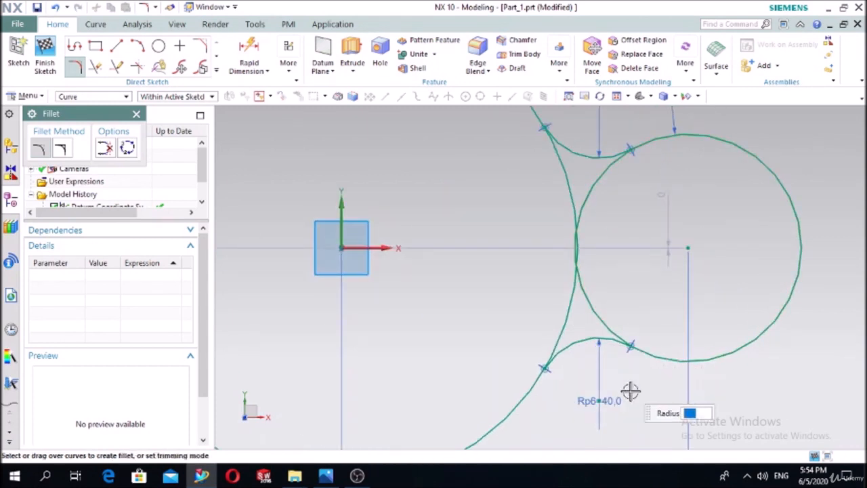
{"action": "key", "text": "ctrl+z"}
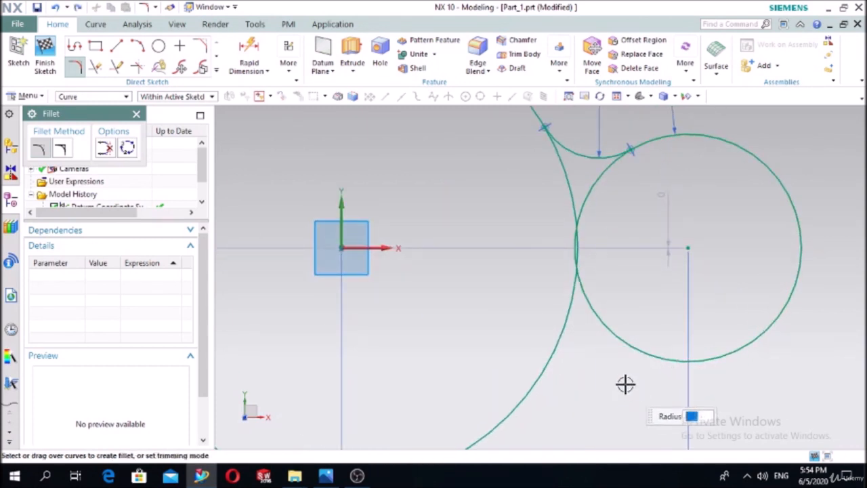
Mirror the upper fillet arc about the X axis with Mirror Curve to form the matching lower arc.
{"action": "left_click", "coordinate": [604, 156]}
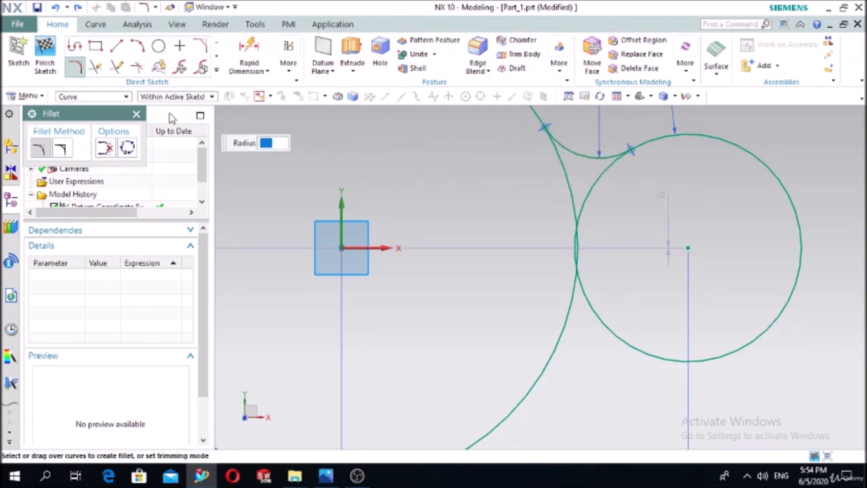
{"action": "left_click", "coordinate": [218, 73]}
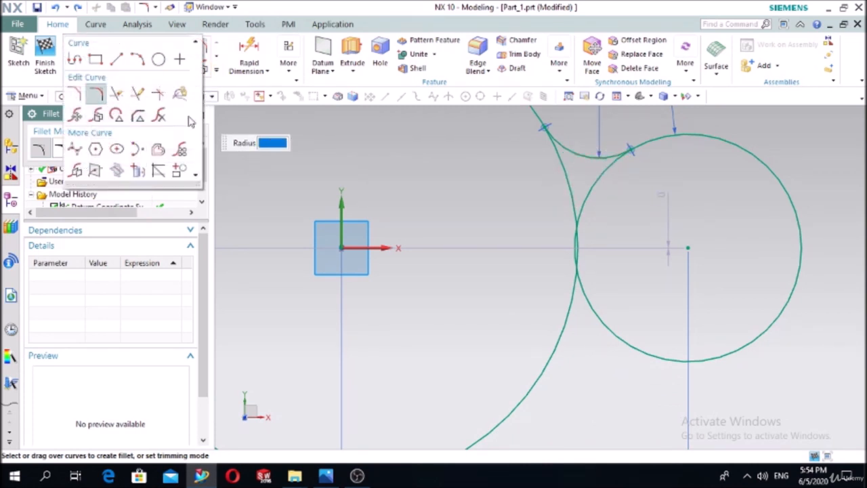
{"action": "left_click", "coordinate": [77, 171]}
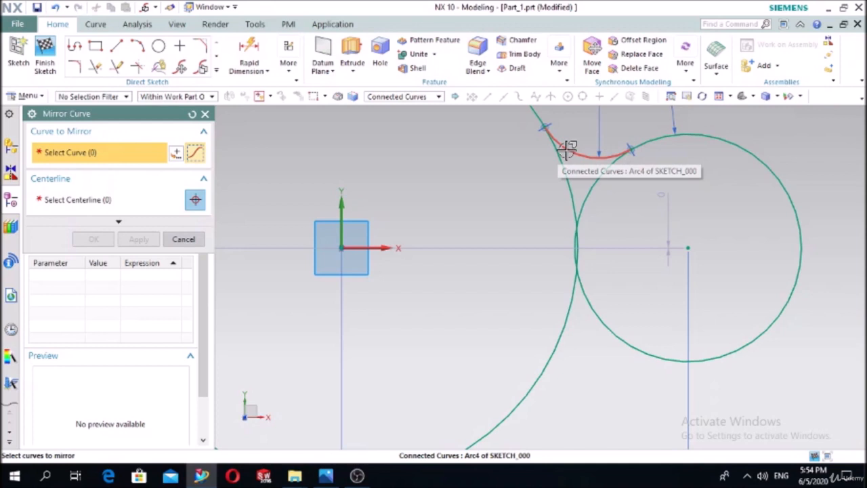
{"action": "left_click", "coordinate": [567, 149]}
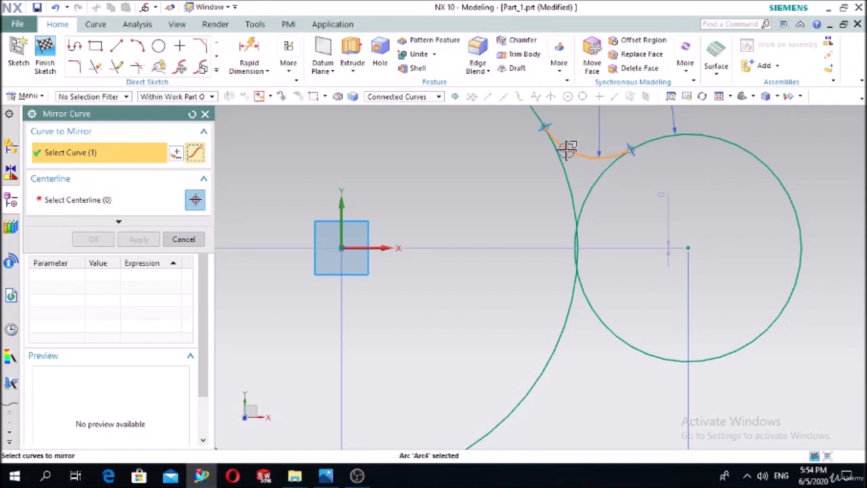
{"action": "left_click", "coordinate": [108, 201]}
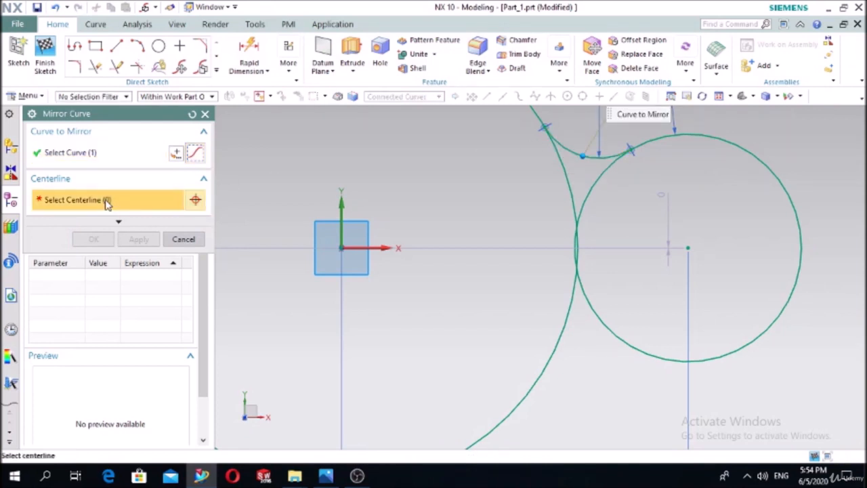
{"action": "left_click", "coordinate": [373, 247]}
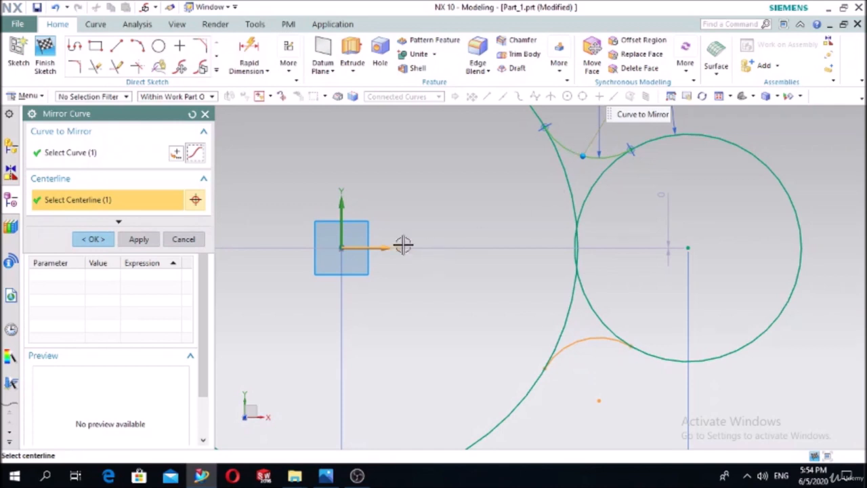
{"action": "left_click", "coordinate": [93, 239]}
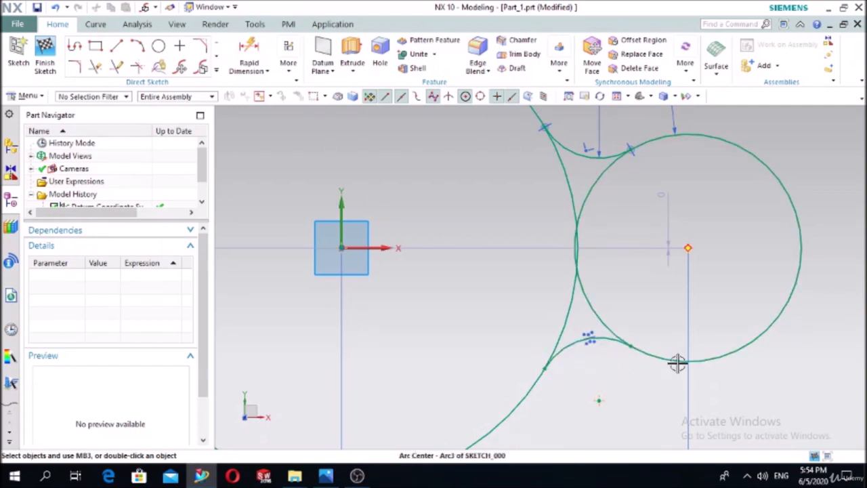
Apply a Tangent geometric constraint between the mirrored lower arc and the right circle.
{"action": "left_click", "coordinate": [292, 75]}
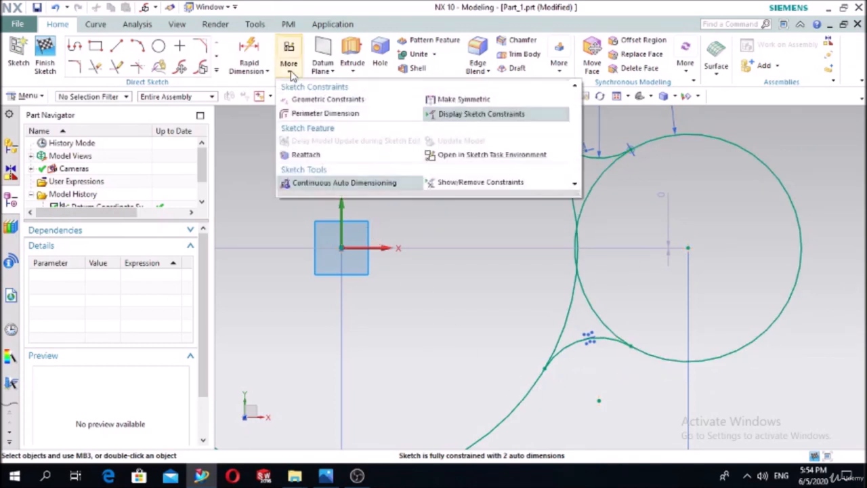
{"action": "left_click", "coordinate": [303, 101]}
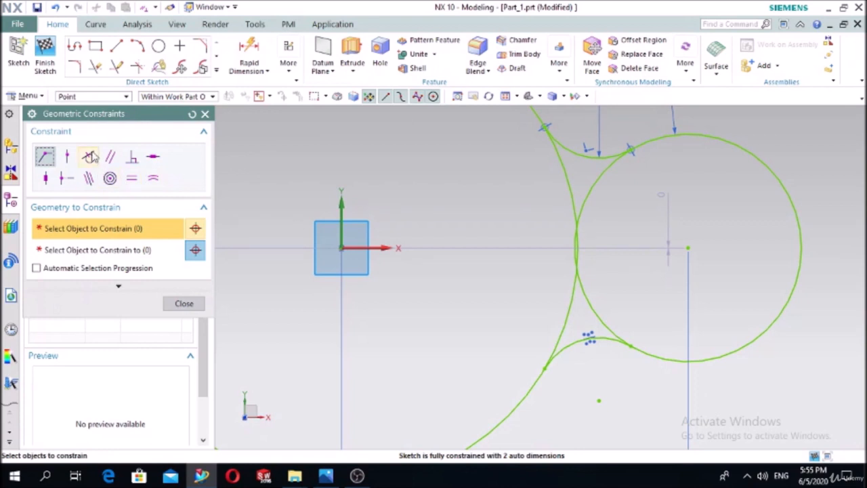
{"action": "left_click", "coordinate": [90, 156]}
{"action": "left_click", "coordinate": [610, 338]}
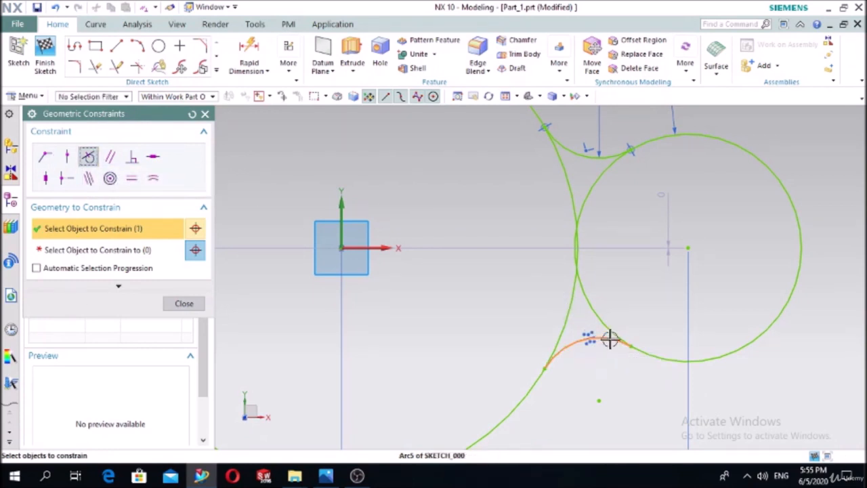
{"action": "left_click", "coordinate": [141, 250]}
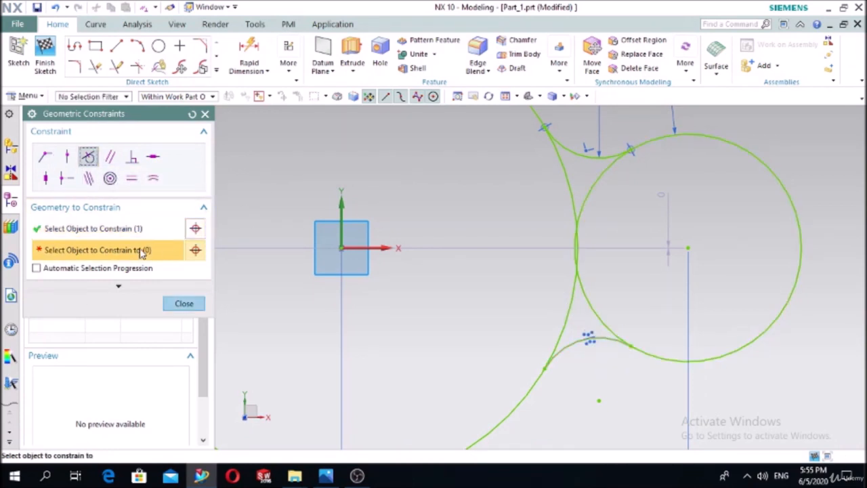
{"action": "left_click", "coordinate": [654, 353]}
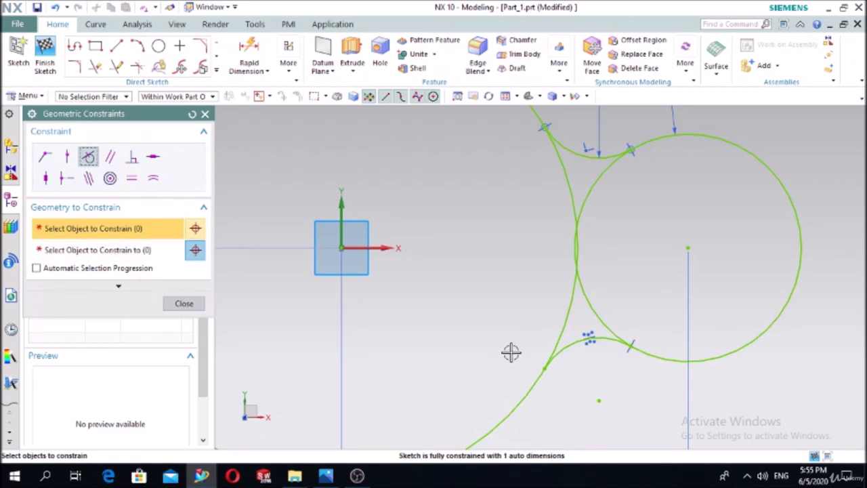
Apply a Tangent geometric constraint between the mirrored lower arc and the central circle, and close the constraint dialog.
{"action": "left_click", "coordinate": [562, 353]}
{"action": "left_click", "coordinate": [106, 250]}
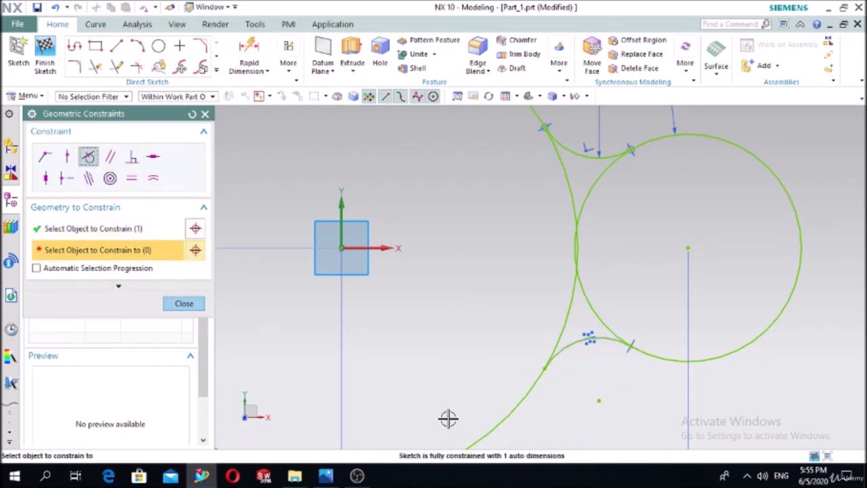
{"action": "left_click", "coordinate": [519, 401]}
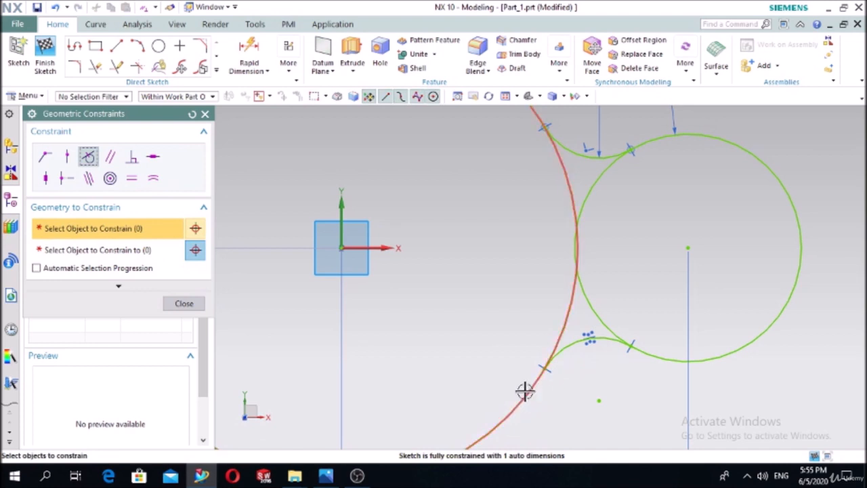
{"action": "left_click", "coordinate": [184, 303]}
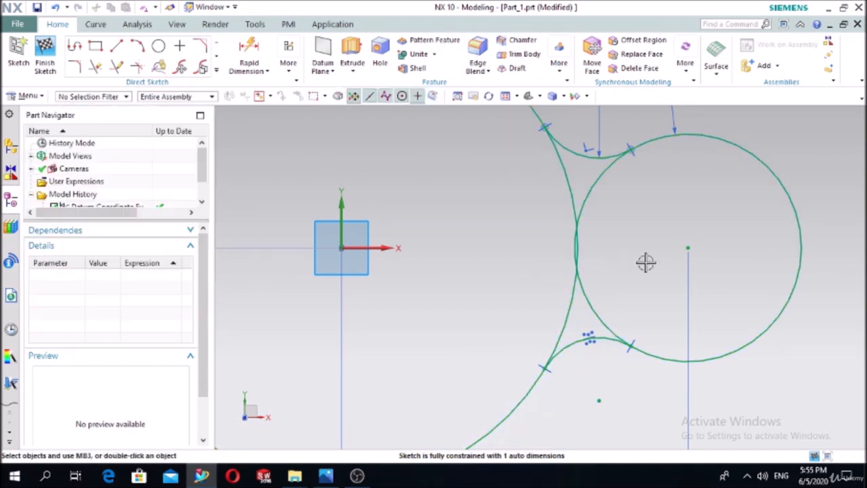
Check the drawing in Photos; in NX, add a 60 mm radius Fillet between the upper sides of the left and central circles.
{"action": "scroll", "coordinate": [671, 268], "scroll_direction": "down", "scroll_amount": 4}
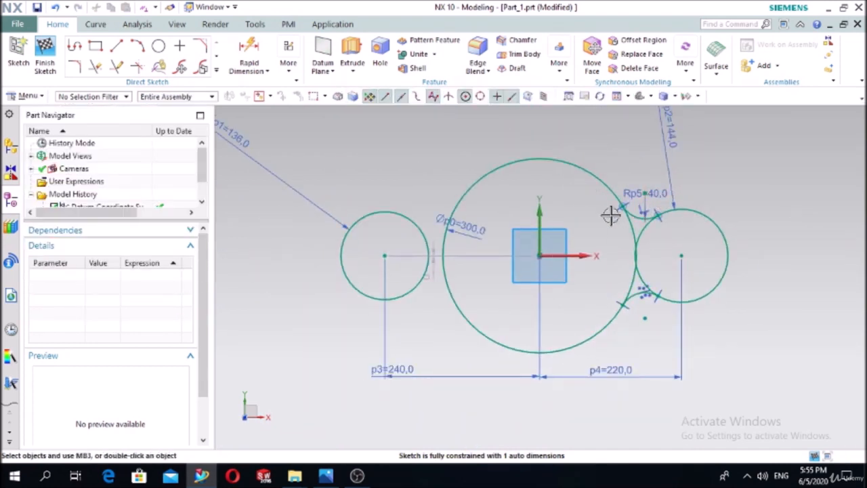
{"action": "left_click", "coordinate": [326, 477]}
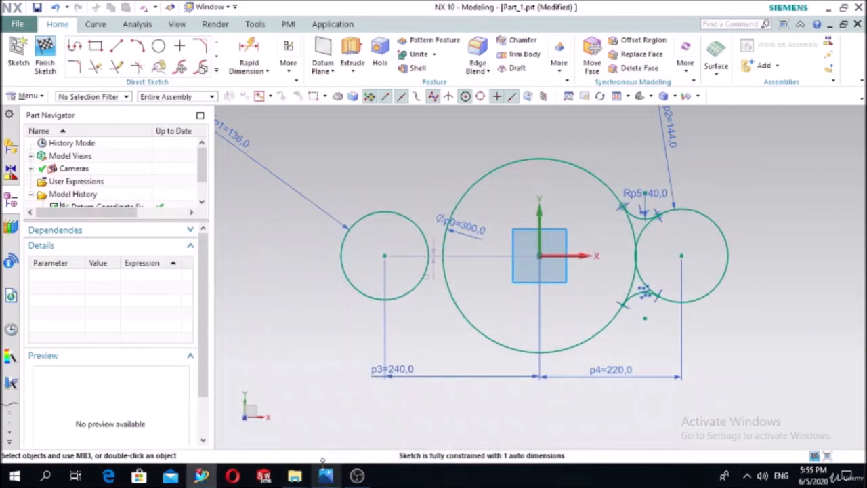
{"action": "left_click", "coordinate": [326, 477]}
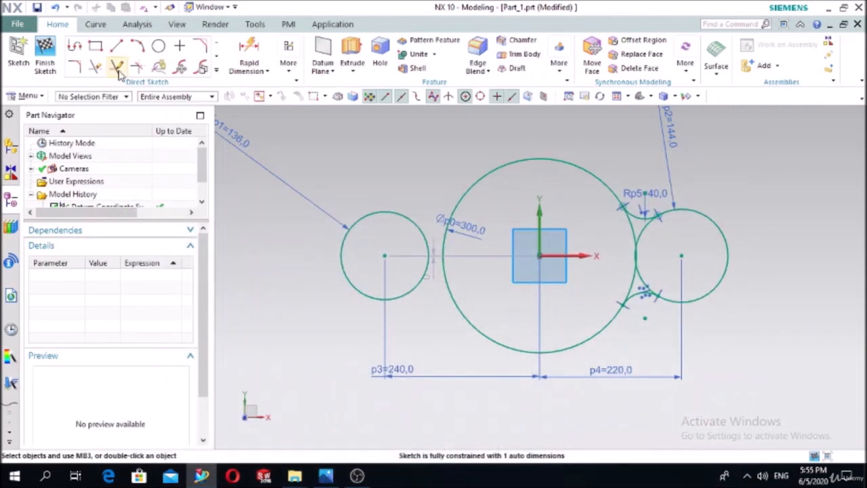
{"action": "left_click", "coordinate": [75, 66]}
{"action": "scroll", "coordinate": [444, 234], "scroll_direction": "up", "scroll_amount": 3}
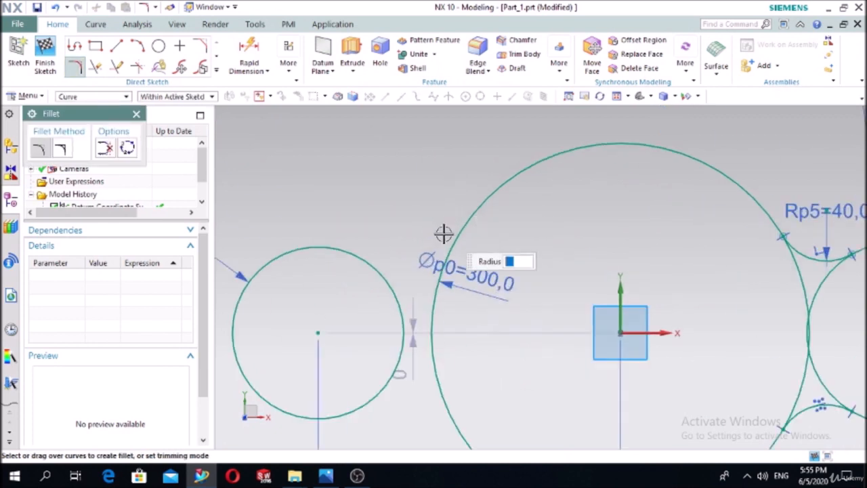
{"action": "left_click", "coordinate": [374, 259]}
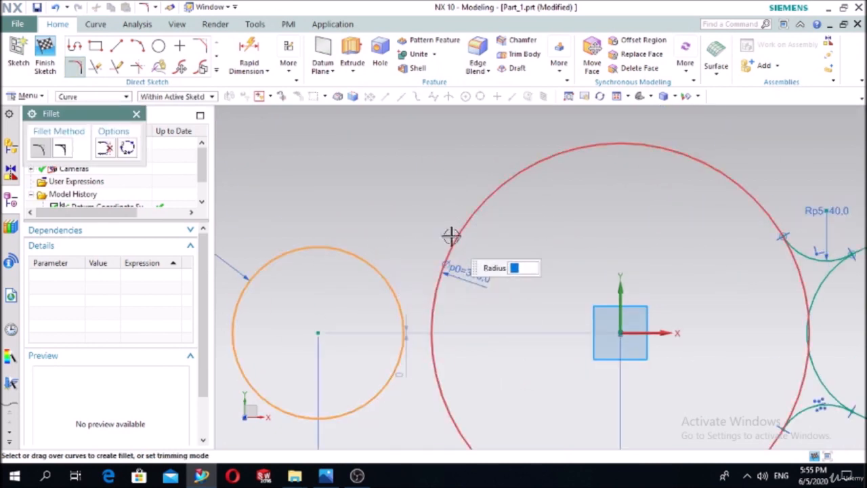
{"action": "left_click", "coordinate": [450, 235]}
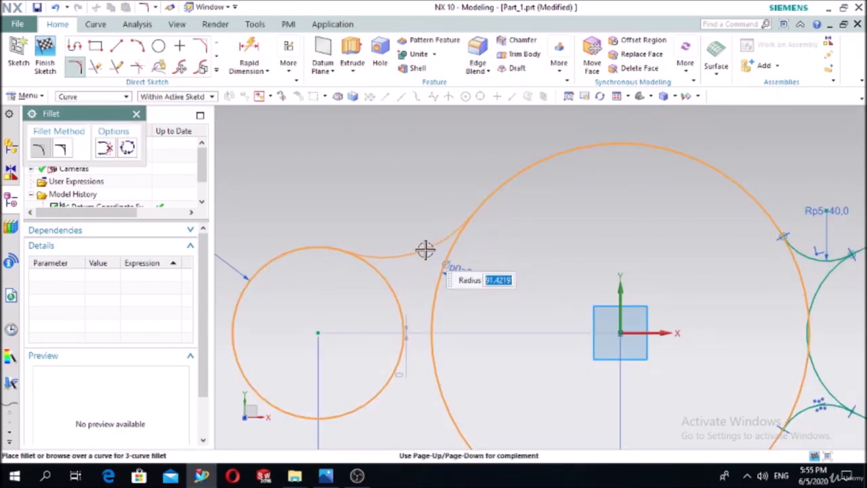
{"action": "type", "text": "60"}
{"action": "key", "text": "Return"}
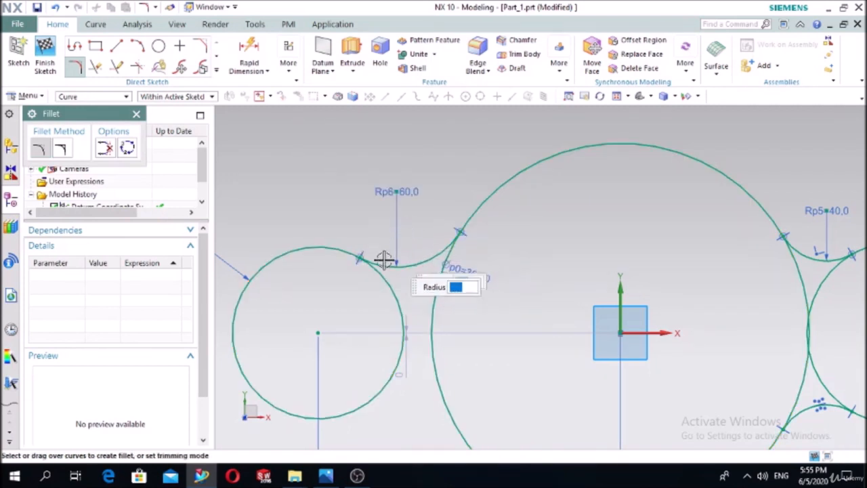
{"action": "scroll", "coordinate": [467, 394], "scroll_direction": "down", "scroll_amount": 4}
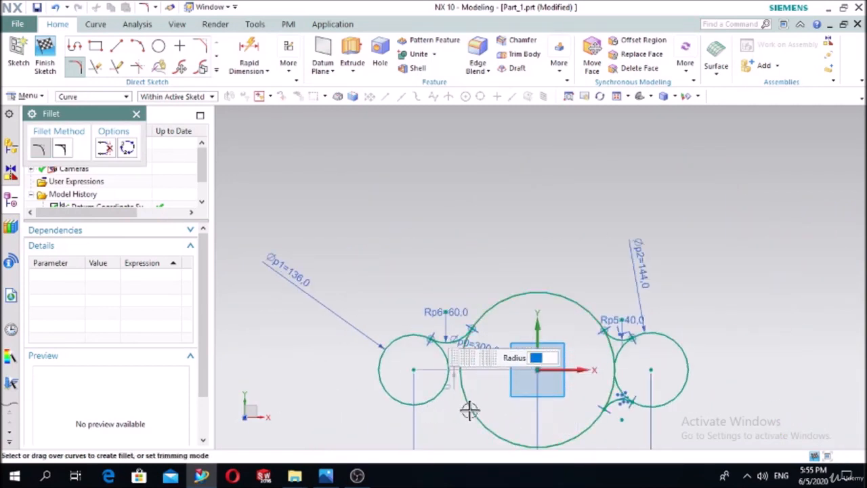
{"action": "scroll", "coordinate": [468, 410], "scroll_direction": "up", "scroll_amount": 3}
{"action": "left_click", "coordinate": [368, 399]}
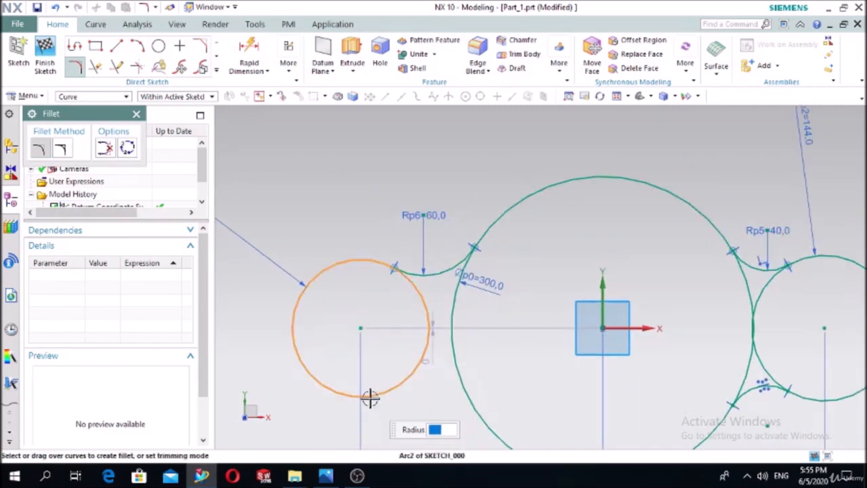
{"action": "left_click", "coordinate": [469, 410]}
{"action": "key", "text": "Escape"}
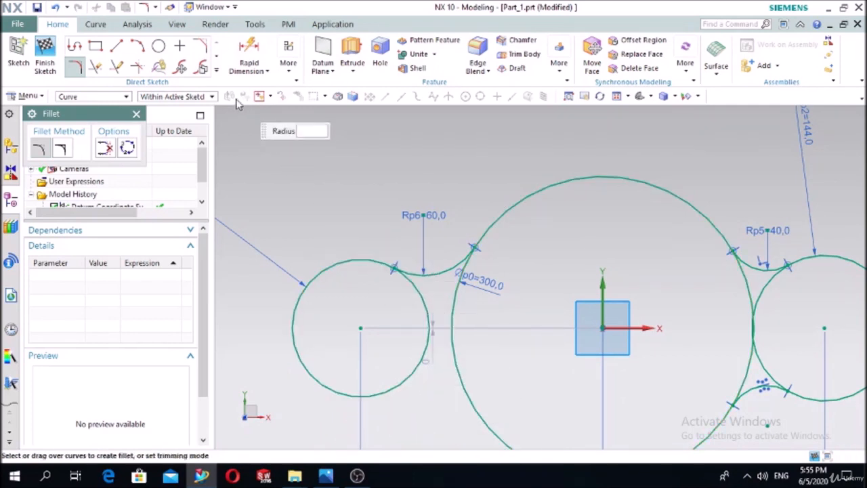
Mirror the 60 mm fillet arc about the X axis with Mirror Curve to form the matching lower arc.
{"action": "left_click", "coordinate": [218, 70]}
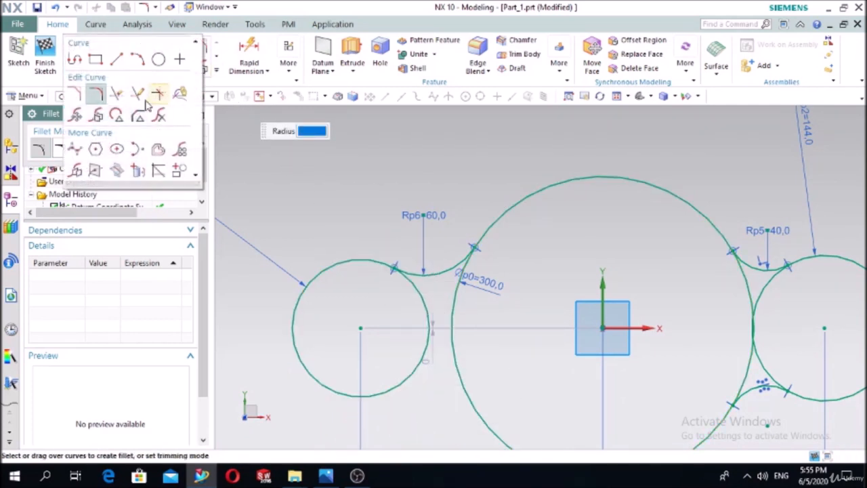
{"action": "left_click", "coordinate": [82, 178]}
{"action": "left_click", "coordinate": [442, 276]}
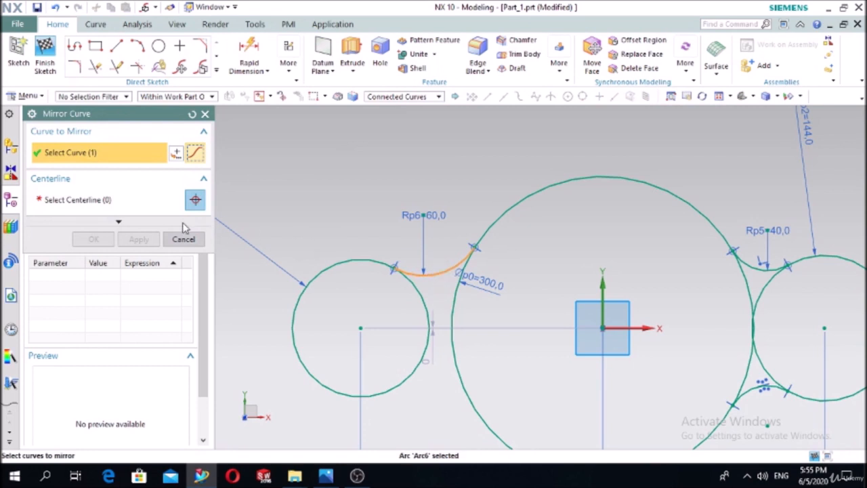
{"action": "left_click", "coordinate": [127, 203]}
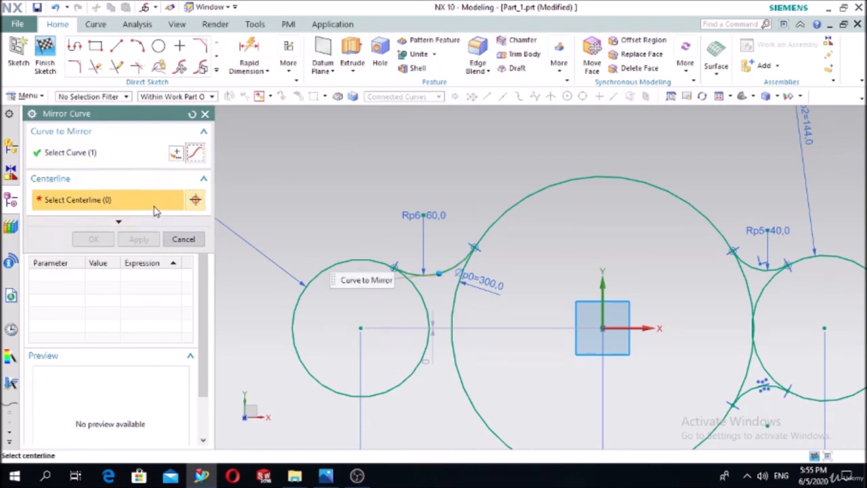
{"action": "left_click", "coordinate": [634, 328]}
{"action": "left_click", "coordinate": [102, 239]}
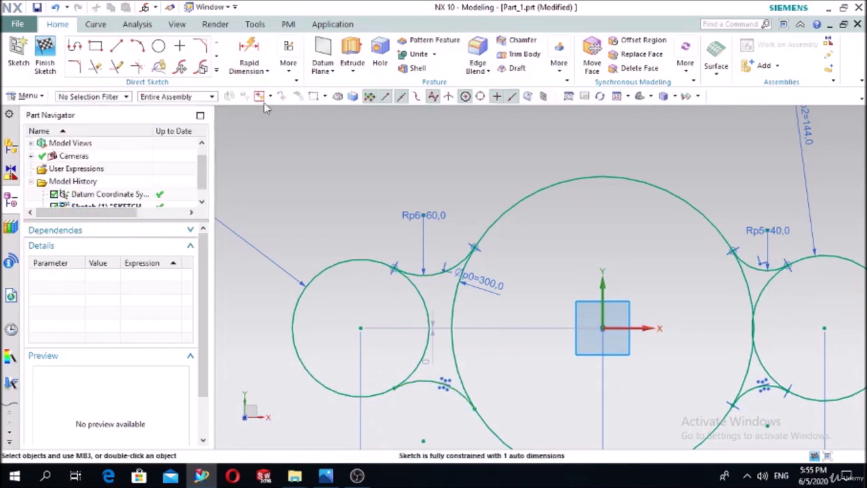
Apply a Tangent geometric constraint between the lower mirrored 60 mm arc and the left circle.
{"action": "left_click", "coordinate": [296, 76]}
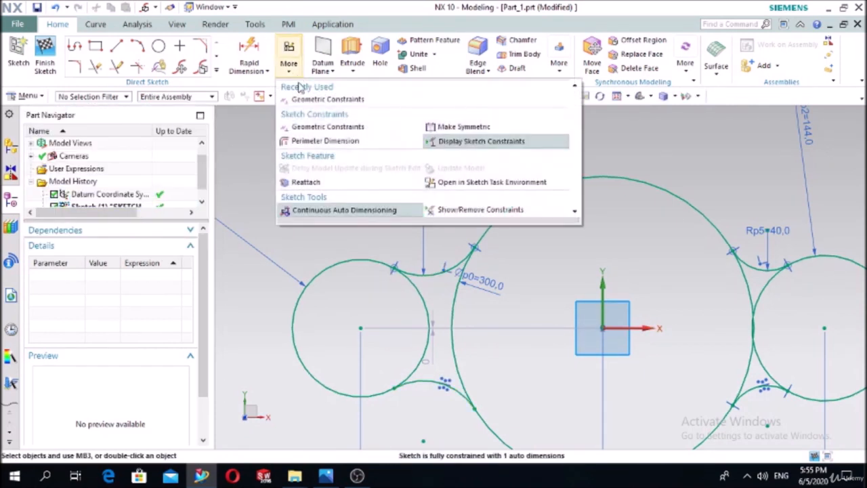
{"action": "left_click", "coordinate": [303, 100]}
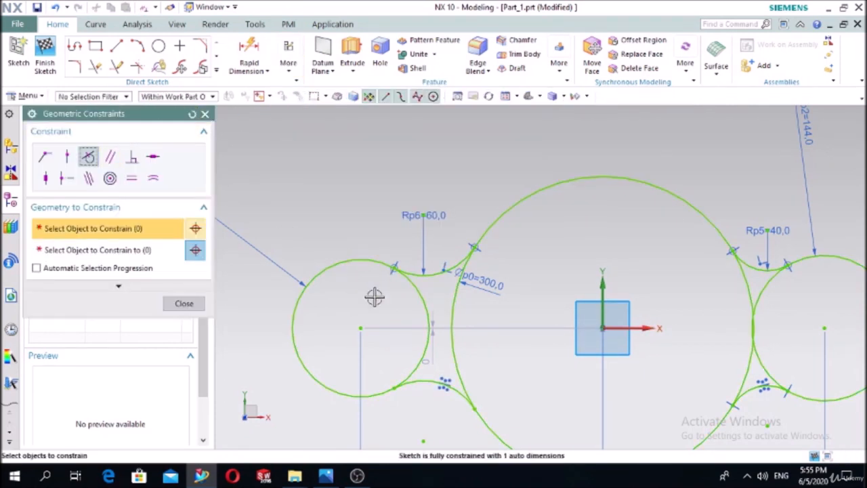
{"action": "left_click", "coordinate": [421, 382]}
{"action": "left_click", "coordinate": [146, 252]}
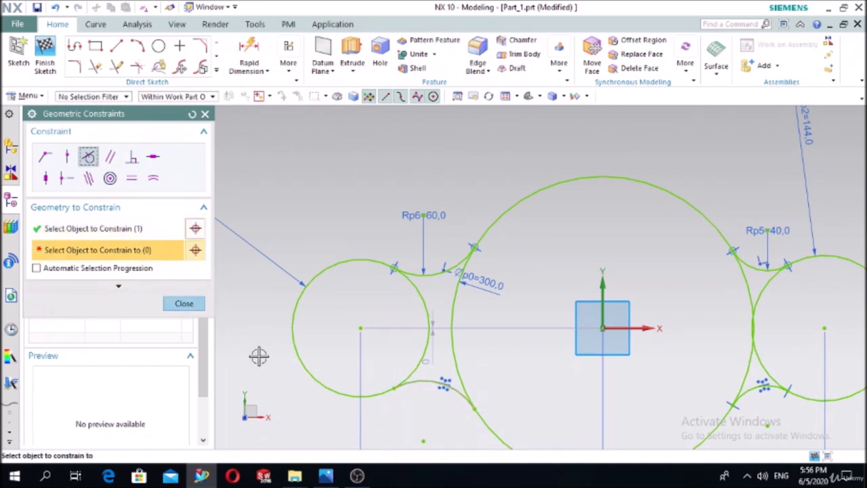
{"action": "left_click", "coordinate": [345, 391]}
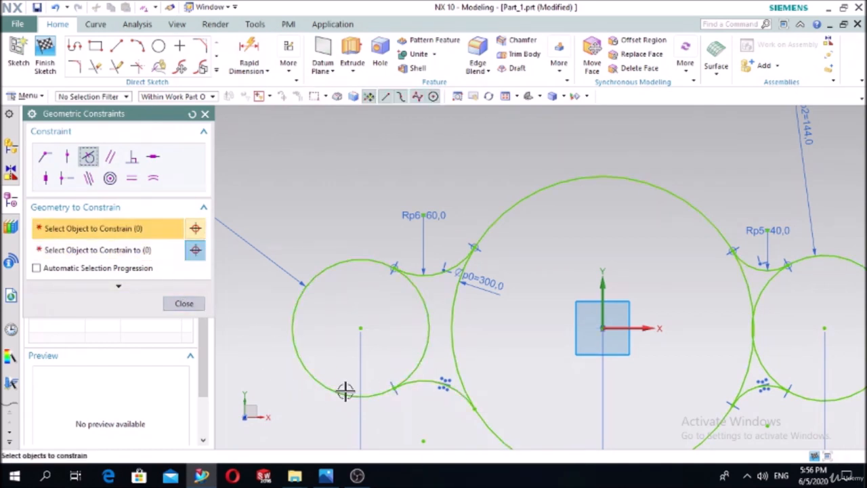
Make the lower mirrored 60 mm arc tangent to the central circle as well, and close the constraint dialog.
{"action": "left_click", "coordinate": [434, 381]}
{"action": "left_click", "coordinate": [139, 251]}
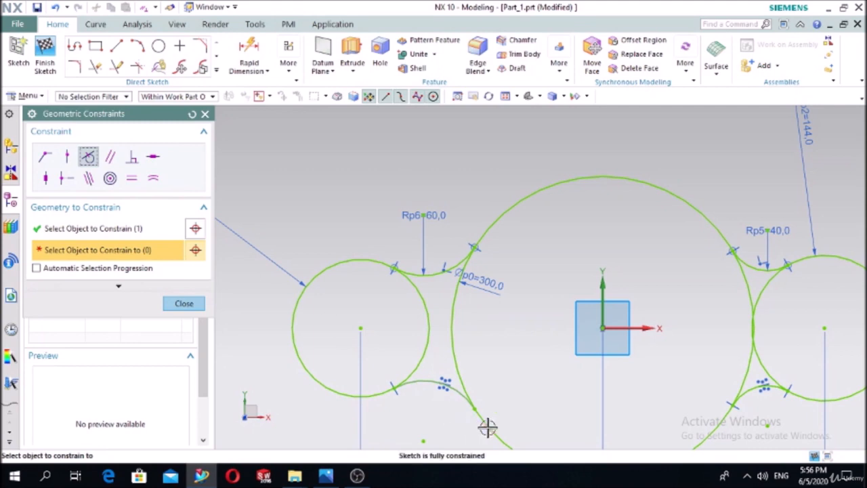
{"action": "left_click", "coordinate": [483, 391]}
{"action": "left_click", "coordinate": [187, 304]}
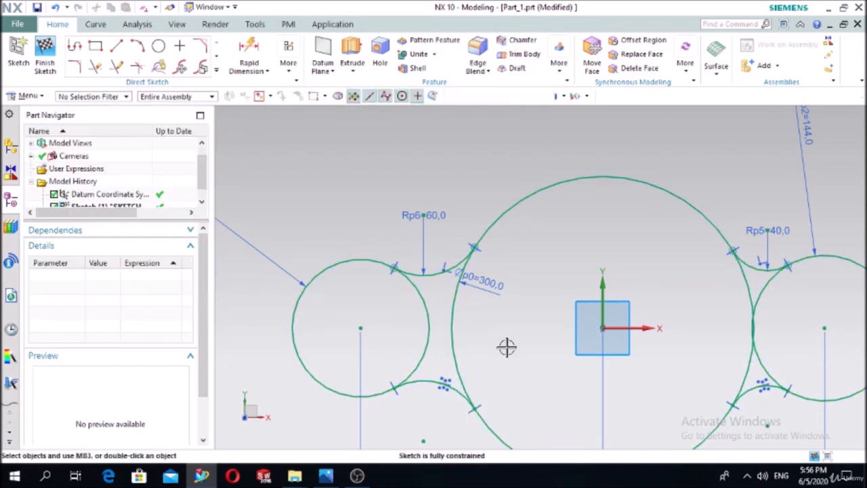
Check the drawing in Photos; in NX, remove the inner segments of all three circles with Quick Trim, leaving only the outer outline.
{"action": "scroll", "coordinate": [507, 346], "scroll_direction": "down", "scroll_amount": 3}
{"action": "scroll", "coordinate": [682, 397], "scroll_direction": "up", "scroll_amount": 2}
{"action": "scroll", "coordinate": [682, 398], "scroll_direction": "down", "scroll_amount": 3}
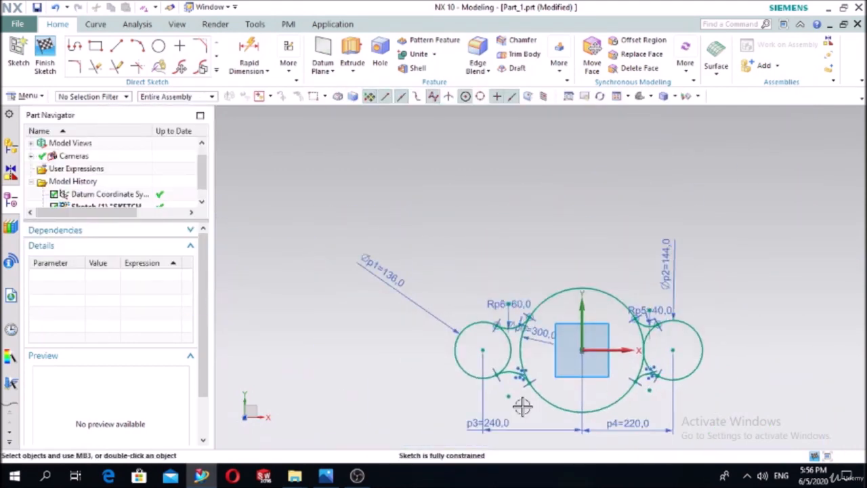
{"action": "left_click", "coordinate": [337, 479]}
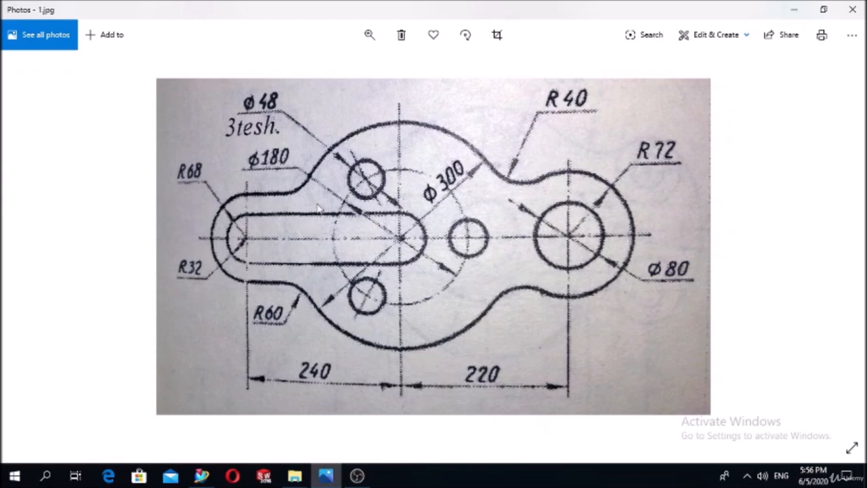
{"action": "left_click", "coordinate": [326, 475]}
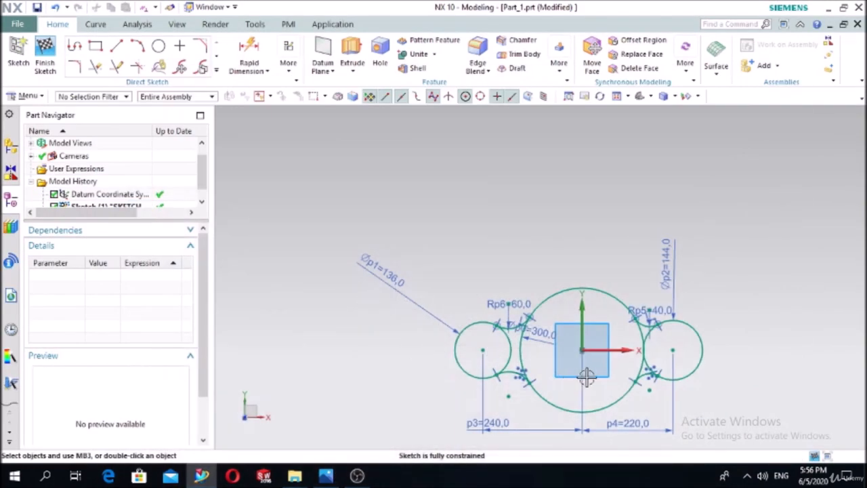
{"action": "scroll", "coordinate": [492, 365], "scroll_direction": "up", "scroll_amount": 3}
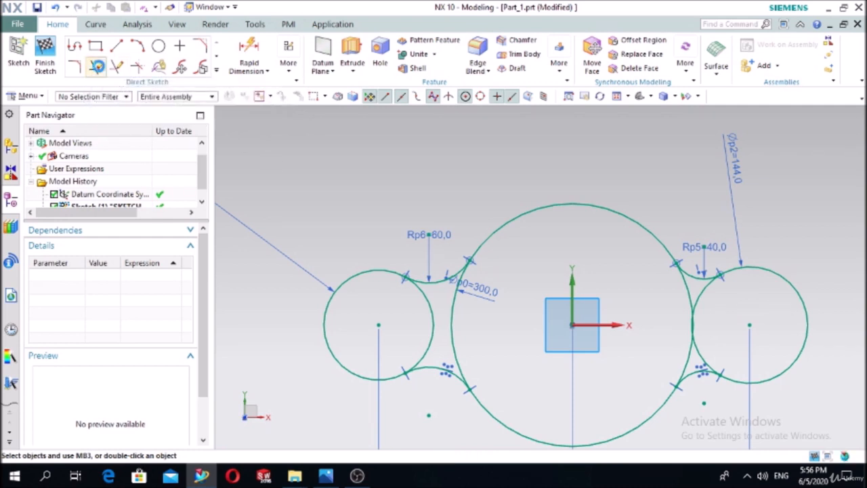
{"action": "left_click", "coordinate": [97, 67]}
{"action": "left_click", "coordinate": [435, 307]}
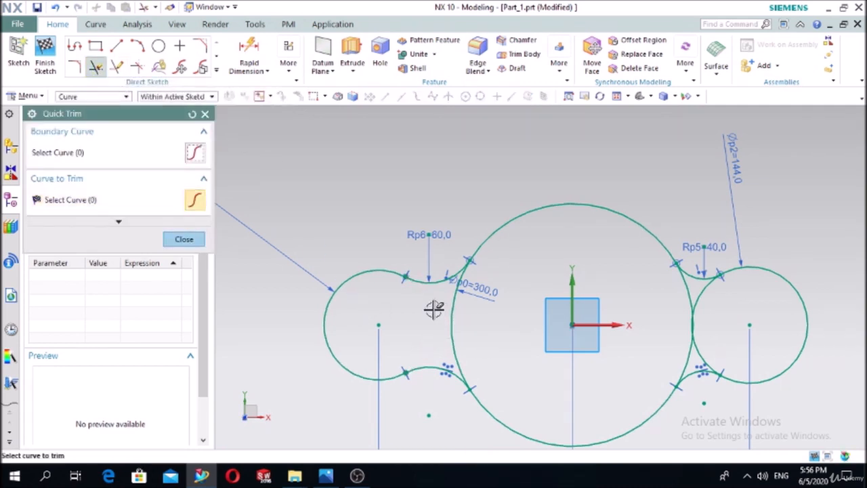
{"action": "left_click", "coordinate": [690, 298]}
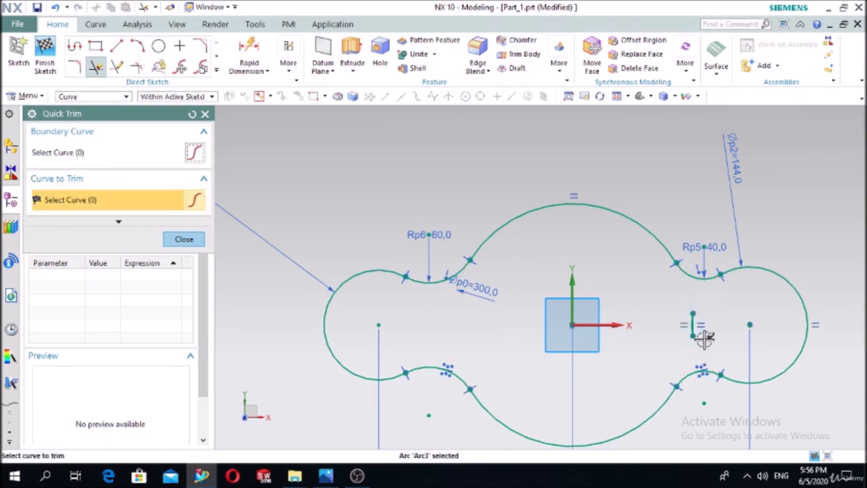
{"action": "scroll", "coordinate": [705, 331], "scroll_direction": "up", "scroll_amount": 8}
{"action": "left_click", "coordinate": [638, 296]}
{"action": "scroll", "coordinate": [634, 320], "scroll_direction": "down", "scroll_amount": 8}
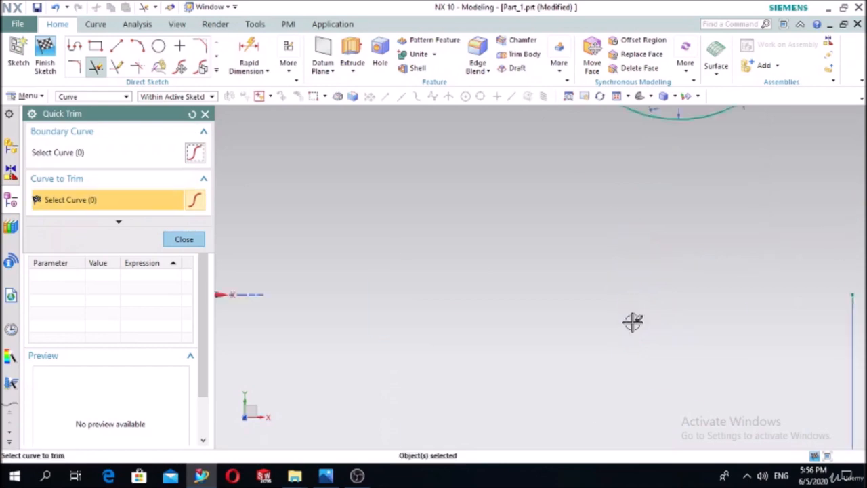
Check the drawing in Photos; in NX, finish trimming and sketch a circle about 81 mm in diameter centred on the right-hand arc's centre.
{"action": "left_click", "coordinate": [328, 477]}
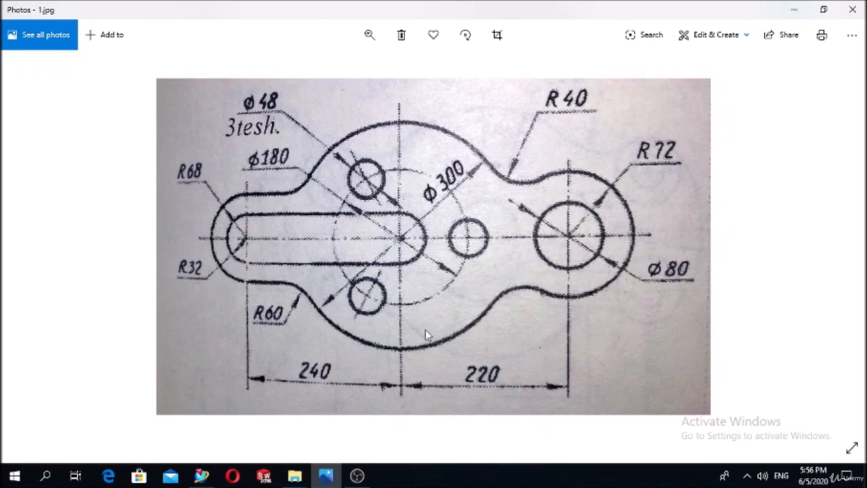
{"action": "left_click", "coordinate": [325, 475]}
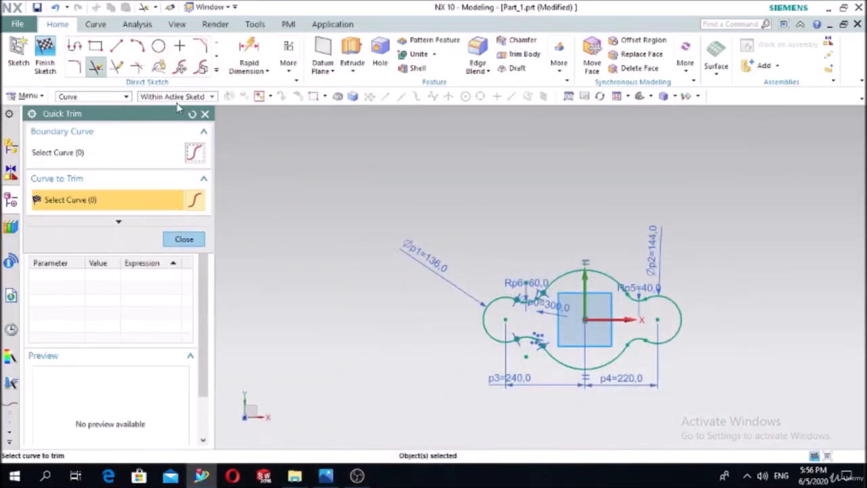
{"action": "left_click", "coordinate": [206, 114]}
{"action": "key", "text": "o"}
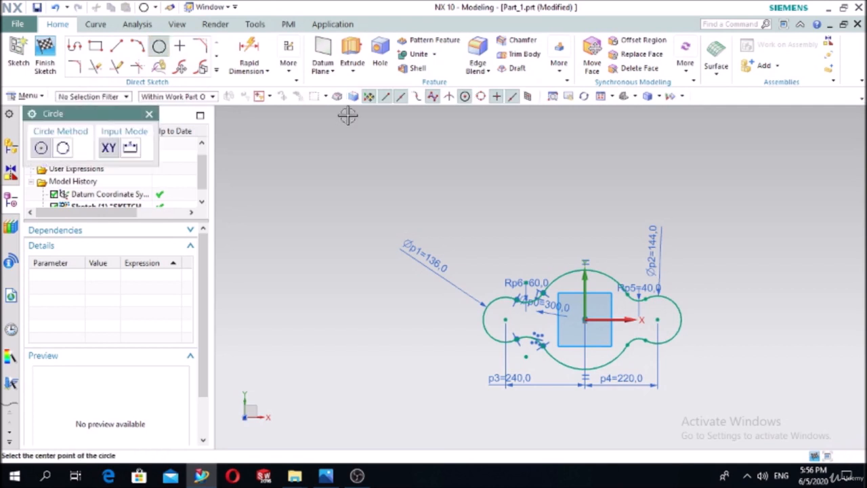
{"action": "scroll", "coordinate": [652, 325], "scroll_direction": "up", "scroll_amount": 5}
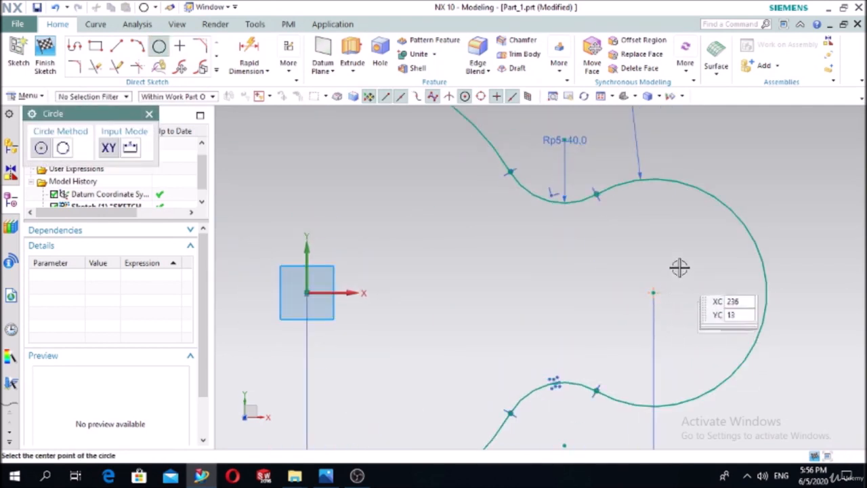
{"action": "left_click", "coordinate": [653, 292]}
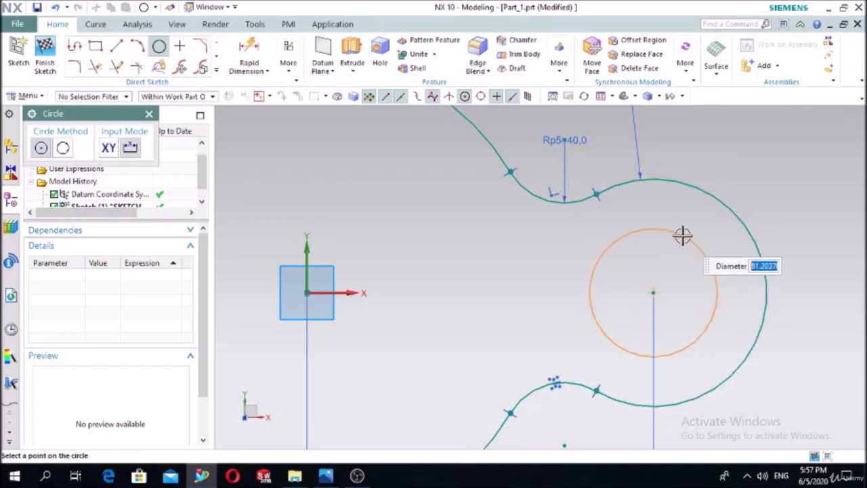
{"action": "left_click", "coordinate": [682, 235]}
Dimension the inner circle of the right-hand lobe with Rapid Dimension and set its diameter to 80 mm.
{"action": "left_click", "coordinate": [248, 52]}
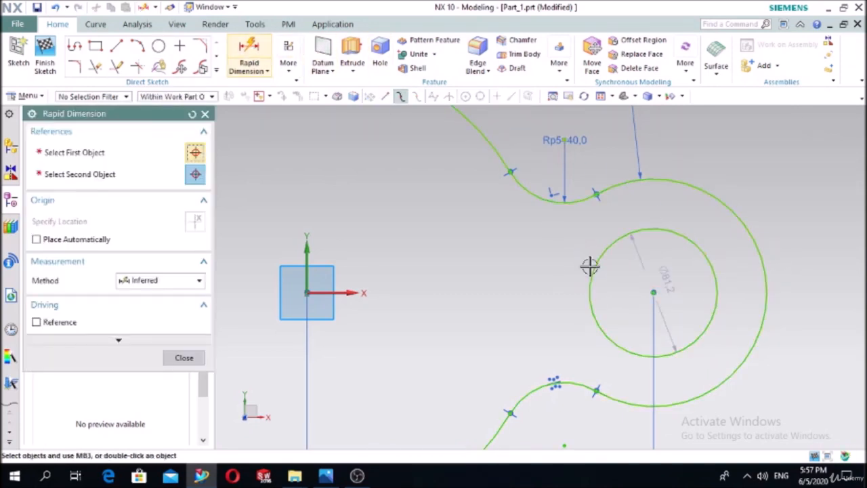
{"action": "left_click", "coordinate": [588, 266]}
{"action": "left_click", "coordinate": [724, 135]}
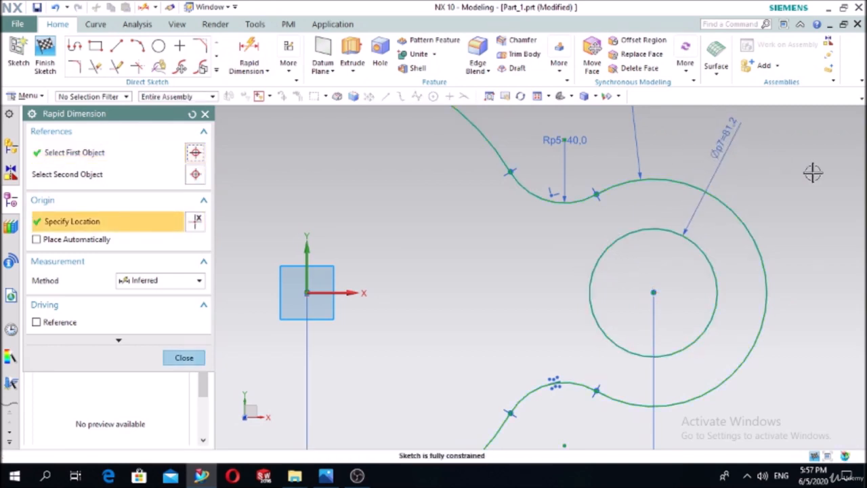
{"action": "type", "text": "8"}
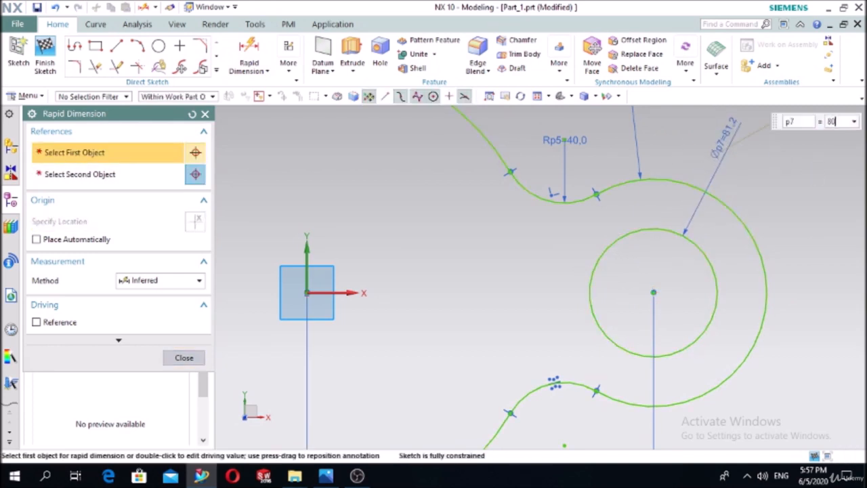
{"action": "type", "text": "0"}
{"action": "key", "text": "Return"}
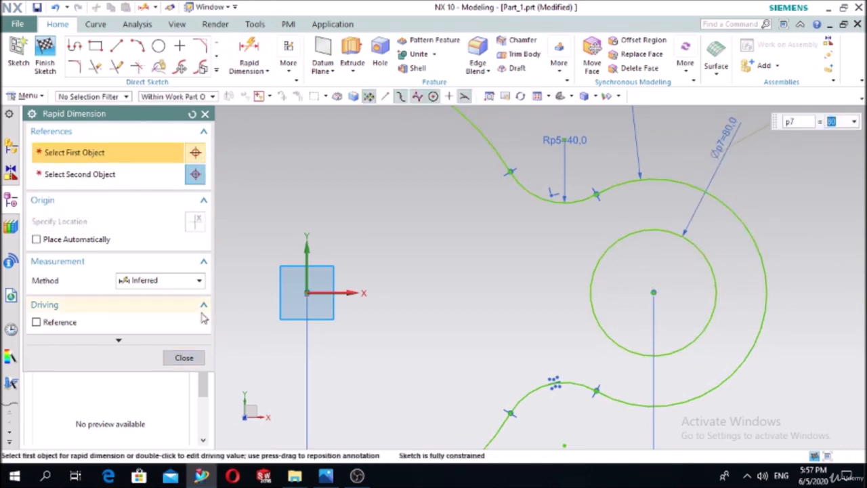
{"action": "left_click", "coordinate": [184, 358]}
{"action": "scroll", "coordinate": [419, 273], "scroll_direction": "down", "scroll_amount": 3}
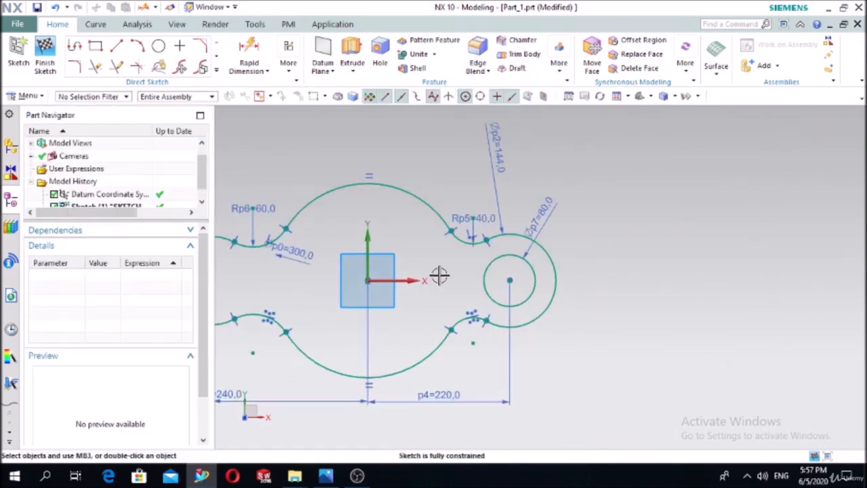
Check the drawing in Photos, then in NX sketch a circle about 195 mm in diameter centred on the sketch origin.
{"action": "left_click", "coordinate": [326, 476]}
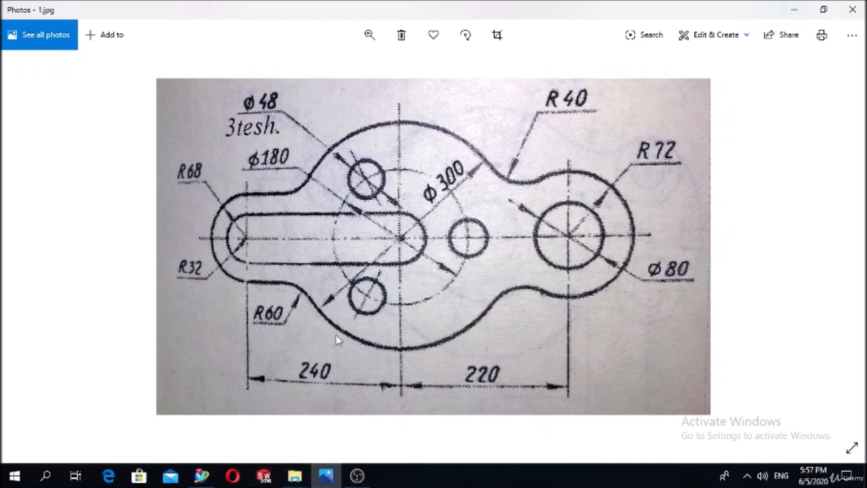
{"action": "left_click", "coordinate": [201, 476]}
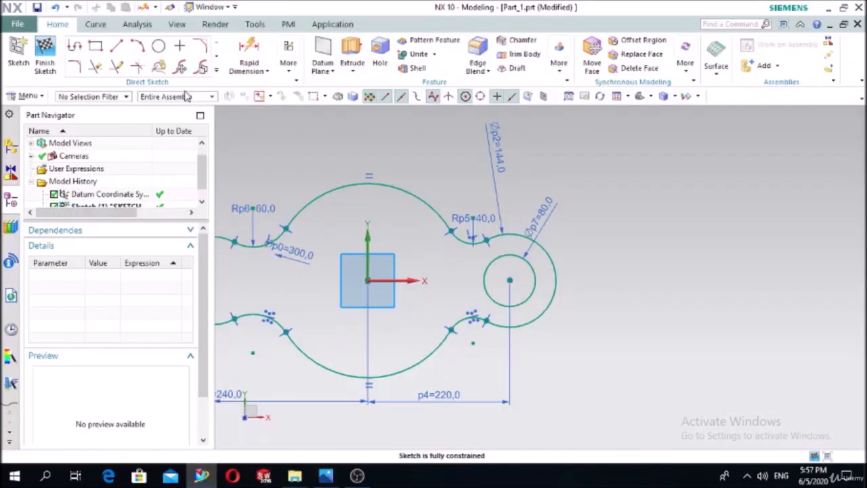
{"action": "left_click", "coordinate": [158, 46]}
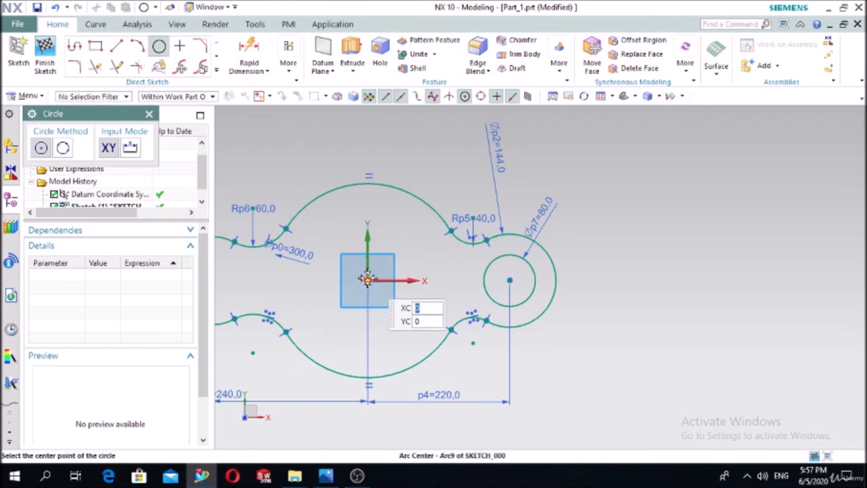
{"action": "left_click", "coordinate": [367, 279]}
{"action": "left_click", "coordinate": [403, 224]}
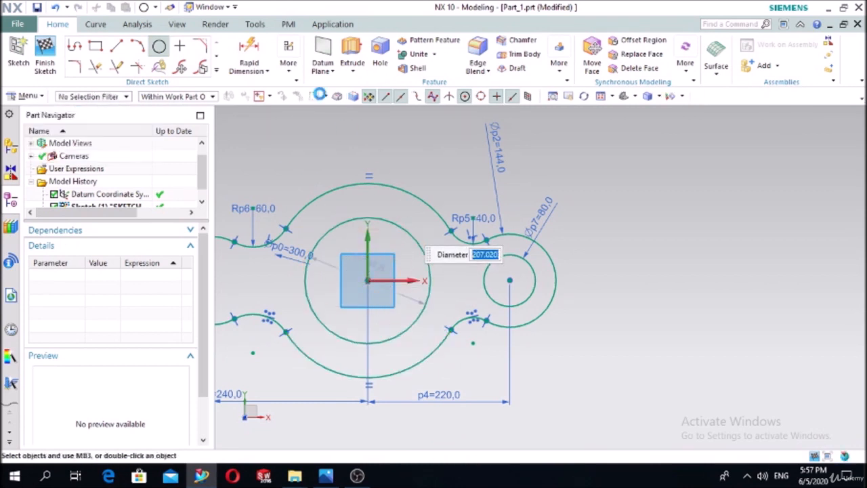
Set the diameter of the new circle at the origin to 180 mm and convert the circle to reference.
{"action": "key", "text": "d"}
{"action": "left_click", "coordinate": [384, 221]}
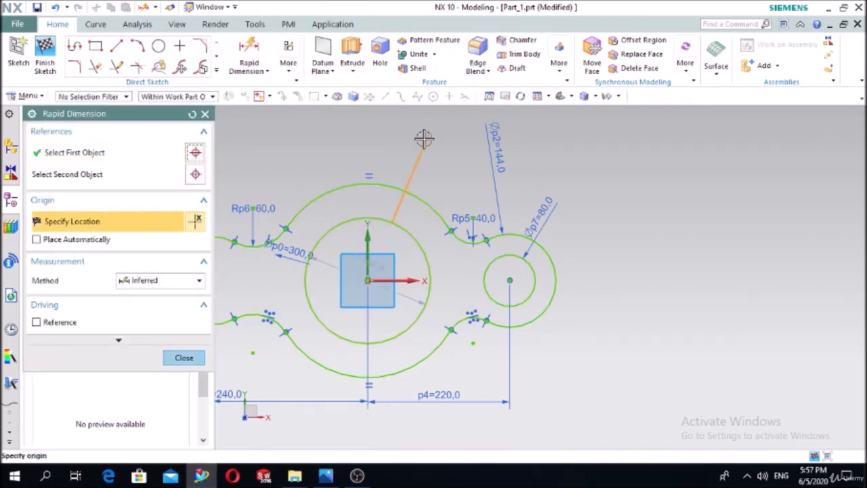
{"action": "left_click", "coordinate": [465, 160]}
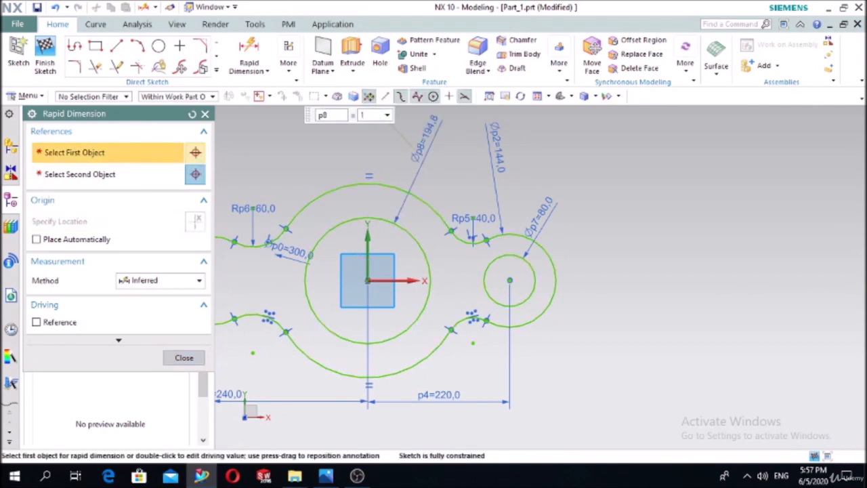
{"action": "type", "text": "180"}
{"action": "key", "text": "Return"}
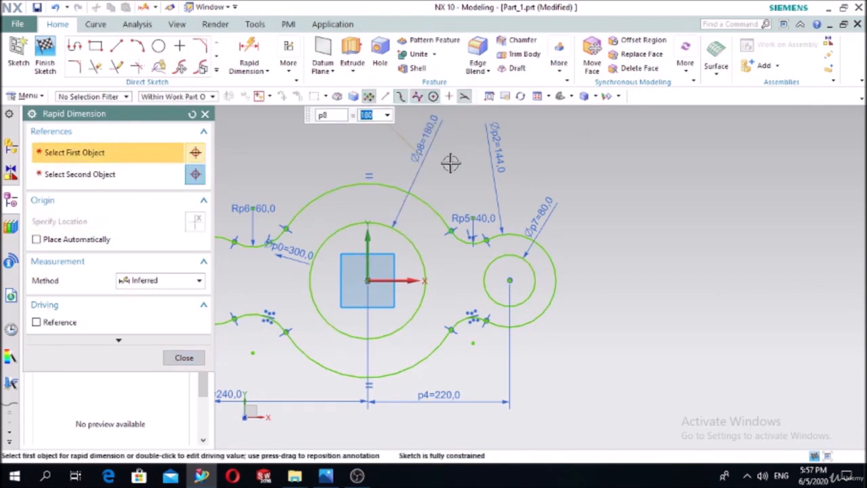
{"action": "left_click", "coordinate": [205, 114]}
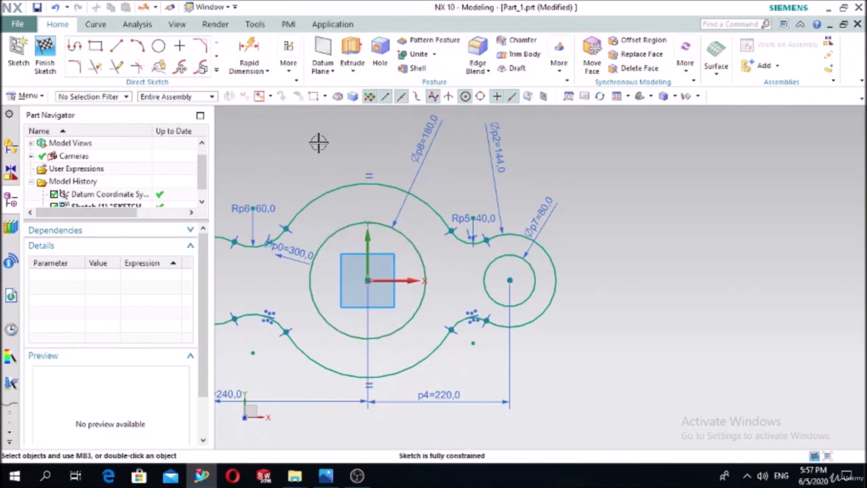
{"action": "left_click", "coordinate": [341, 228]}
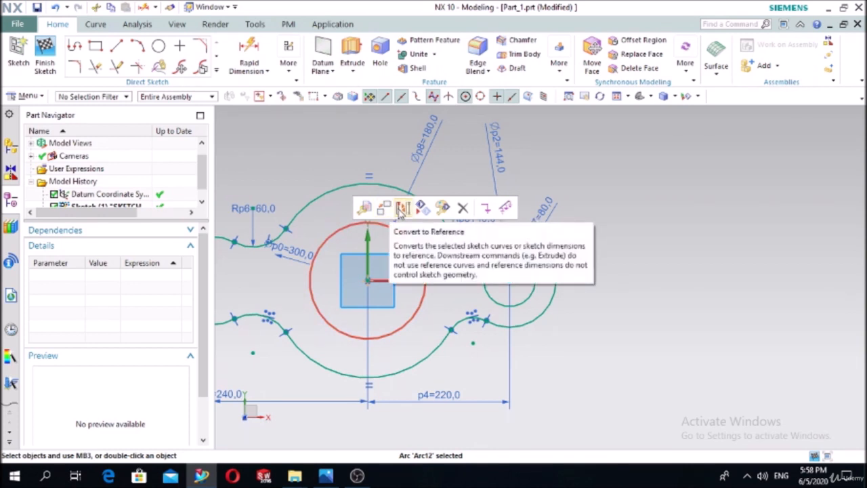
{"action": "left_click", "coordinate": [402, 208]}
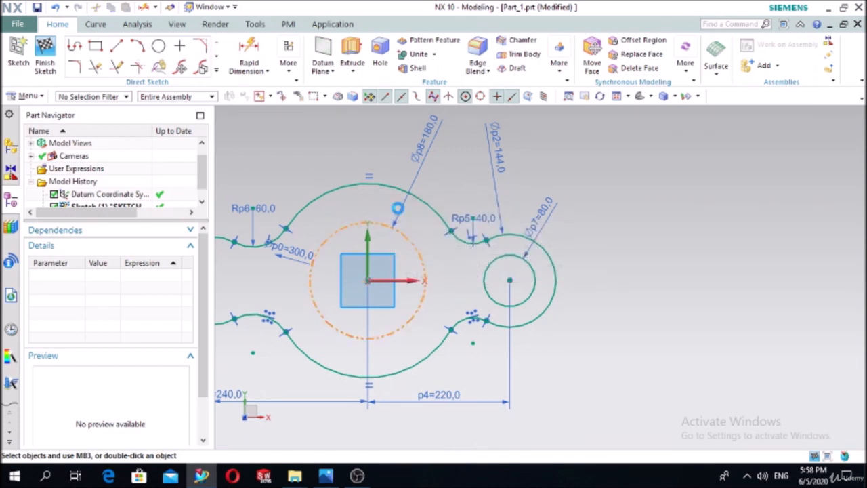
Draw a horizontal line about 129 mm long from the origin in the positive X direction and convert it to reference.
{"action": "scroll", "coordinate": [623, 284], "scroll_direction": "down", "scroll_amount": 3}
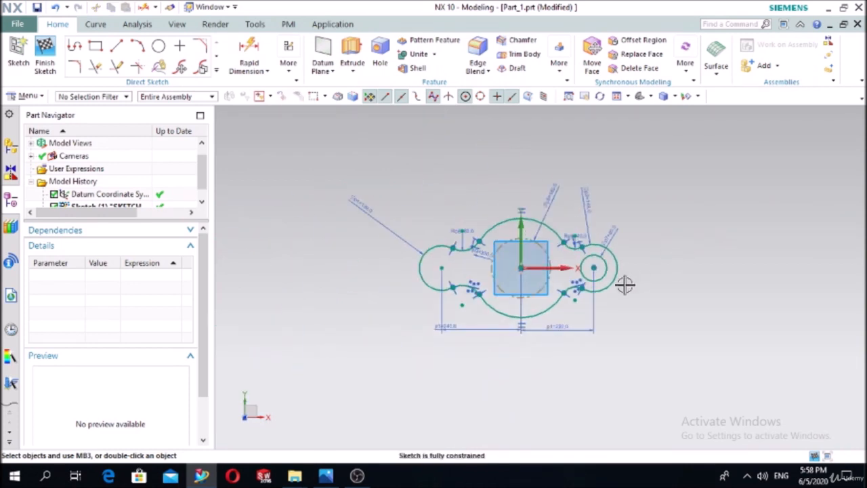
{"action": "scroll", "coordinate": [603, 282], "scroll_direction": "up", "scroll_amount": 5}
{"action": "scroll", "coordinate": [603, 282], "scroll_direction": "down", "scroll_amount": 1}
{"action": "left_click", "coordinate": [117, 45]}
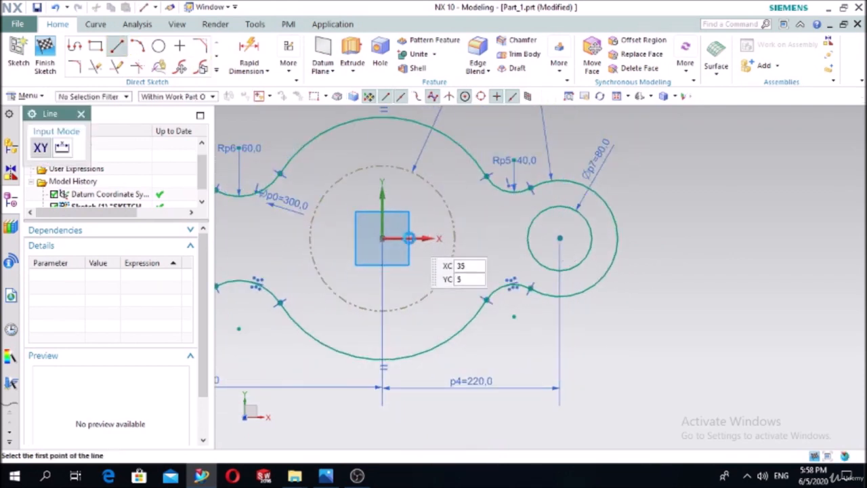
{"action": "left_click", "coordinate": [383, 236]}
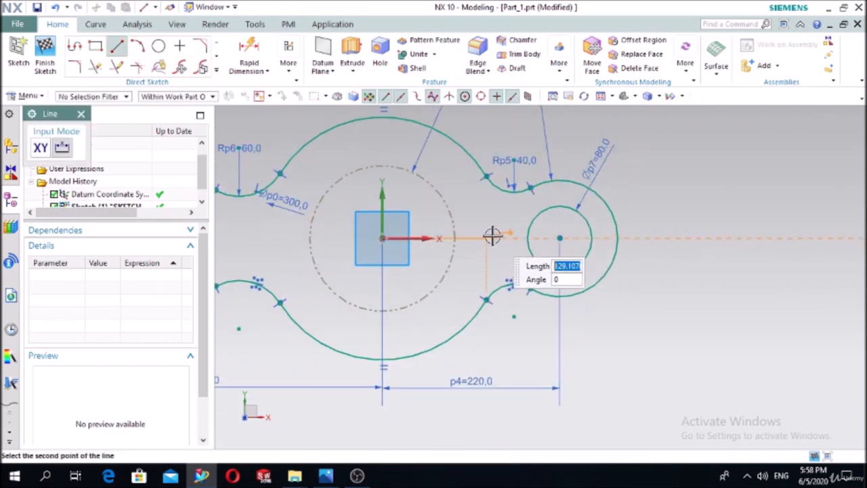
{"action": "left_click", "coordinate": [490, 234]}
{"action": "key", "text": "Escape"}
{"action": "left_click", "coordinate": [477, 238]}
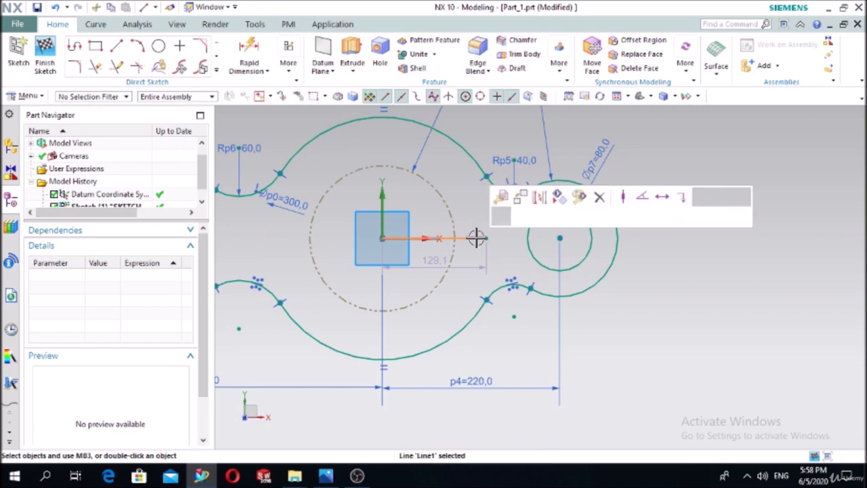
{"action": "left_click", "coordinate": [538, 197]}
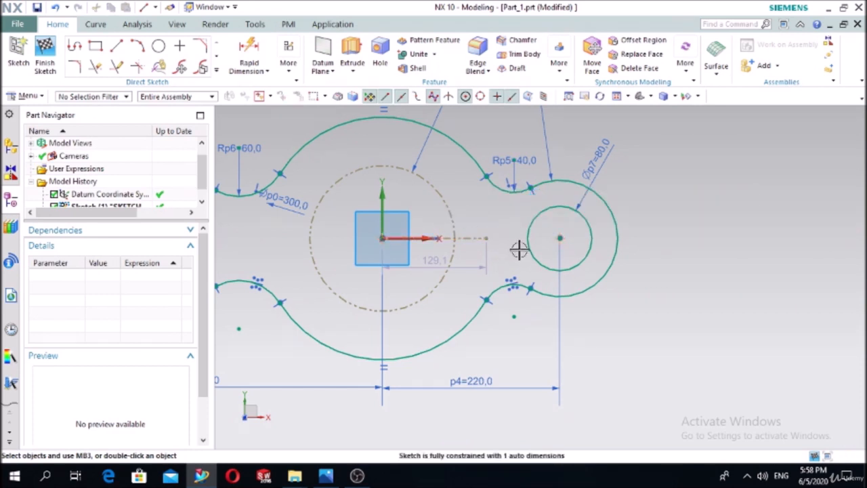
Check the drawing in Photos; in NX, sketch a small circle about 36 mm in diameter above the horizontal reference line, outside the reference circle.
{"action": "left_click", "coordinate": [326, 476]}
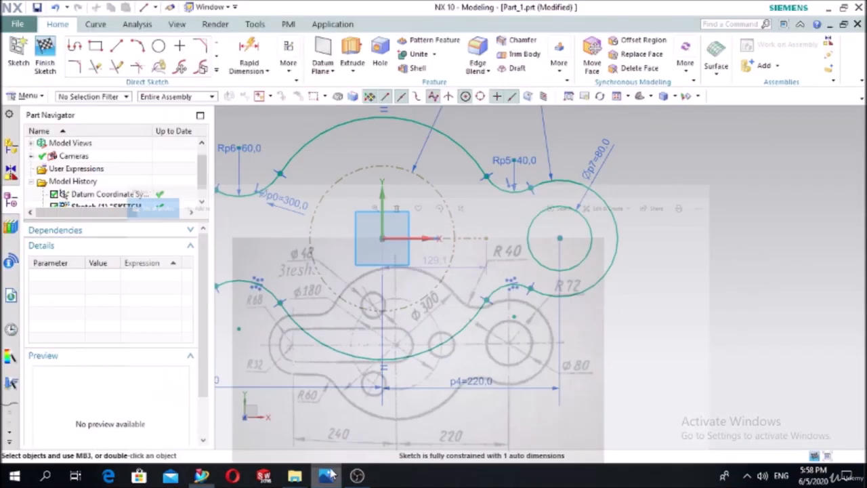
{"action": "left_click", "coordinate": [326, 476]}
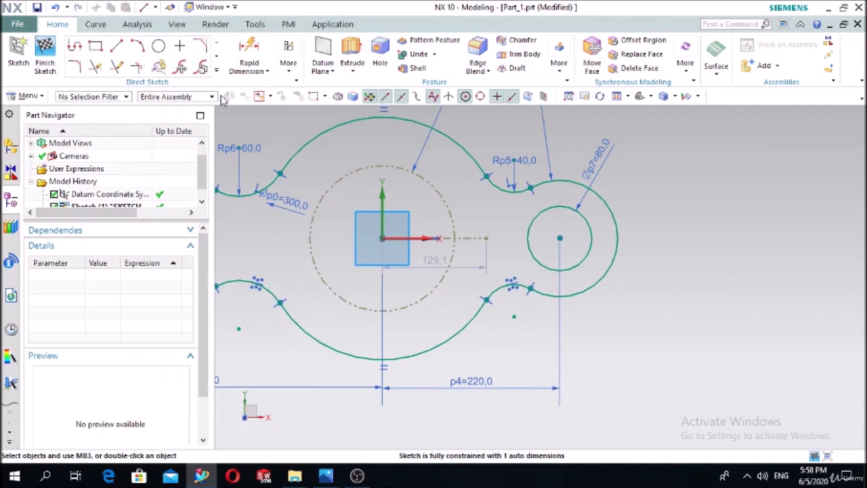
{"action": "left_click", "coordinate": [158, 46]}
{"action": "left_click", "coordinate": [472, 219]}
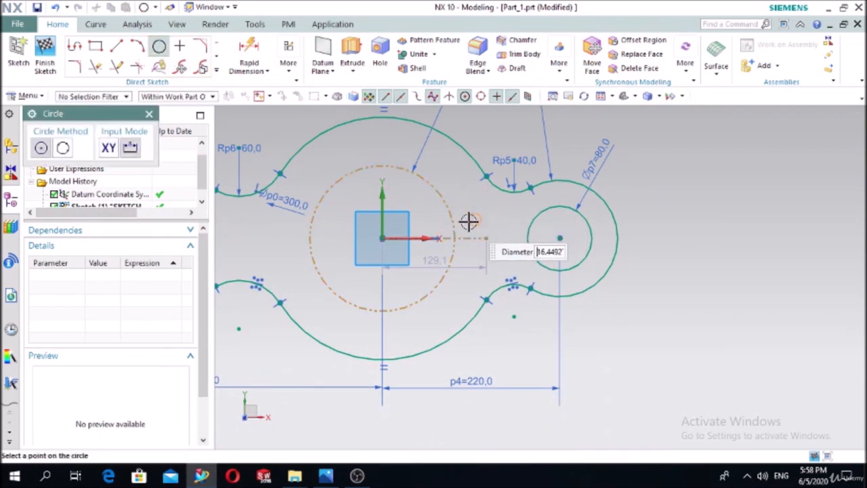
{"action": "left_click", "coordinate": [481, 209]}
{"action": "key", "text": "Escape"}
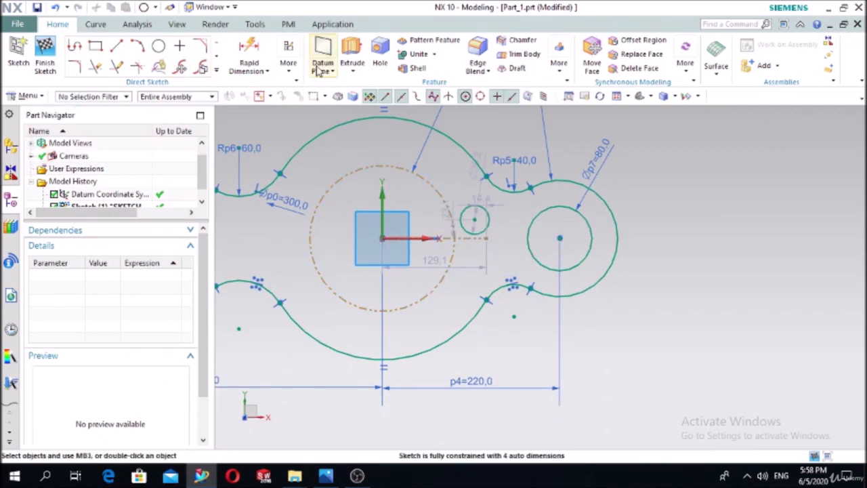
Check the hole size in Photos, then in NX dimension the small circle and set its diameter to 48 mm.
{"action": "left_click", "coordinate": [248, 51]}
{"action": "left_click", "coordinate": [328, 477]}
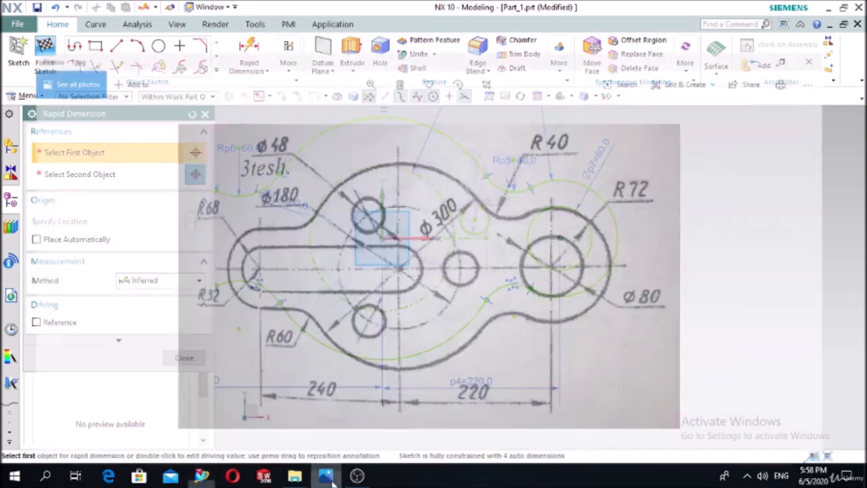
{"action": "left_click", "coordinate": [331, 478]}
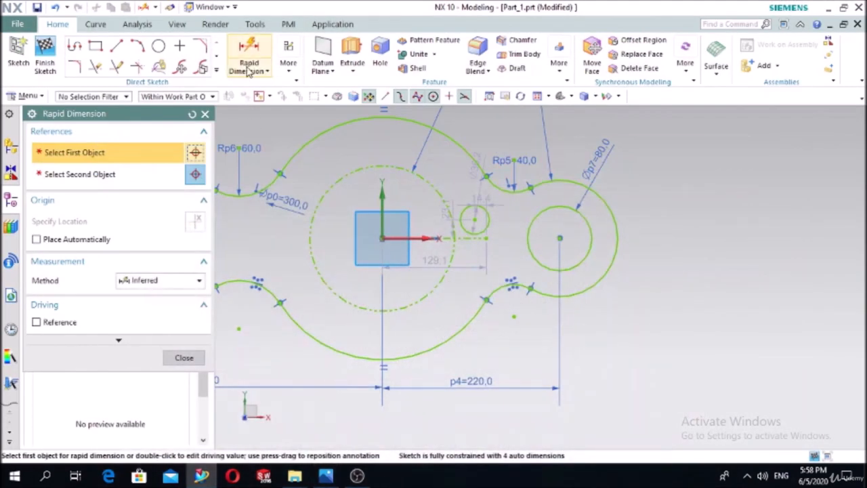
{"action": "left_click", "coordinate": [487, 222]}
{"action": "left_click", "coordinate": [675, 315]}
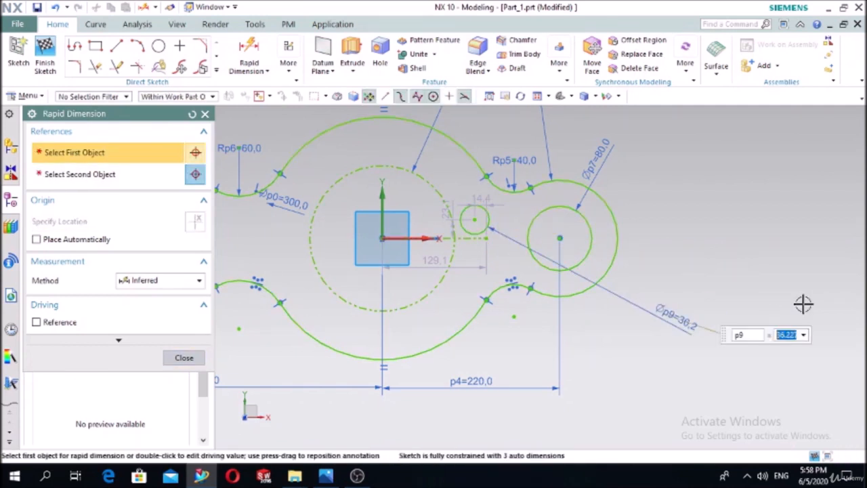
{"action": "type", "text": "46"}
{"action": "key", "text": "Return"}
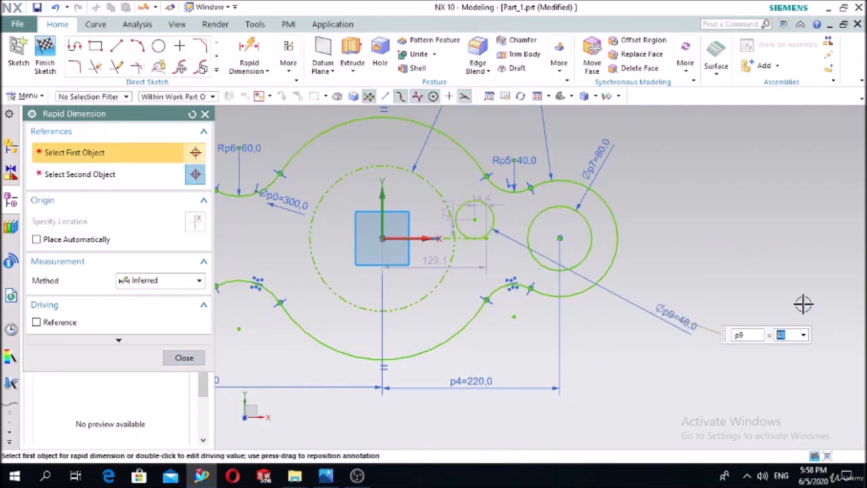
{"action": "left_click", "coordinate": [206, 114]}
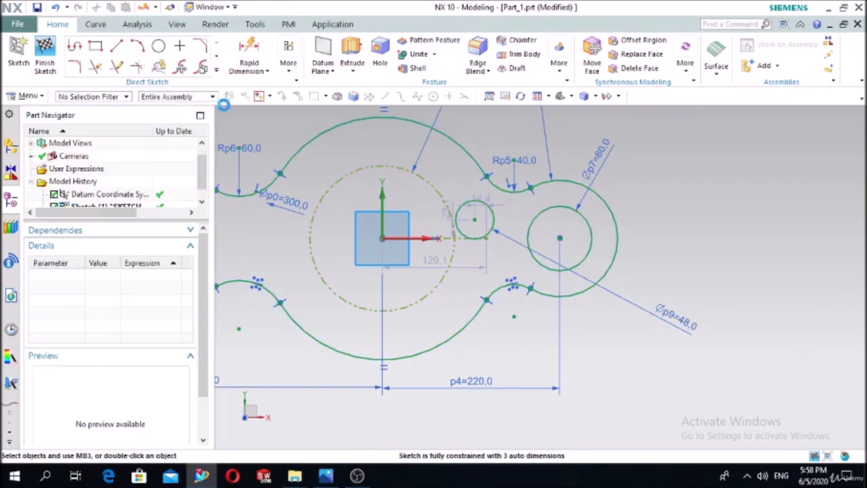
Constrain the centre of the 48 mm circle onto the horizontal reference line with a Point on Curve geometric constraint.
{"action": "left_click", "coordinate": [288, 61]}
{"action": "left_click", "coordinate": [298, 100]}
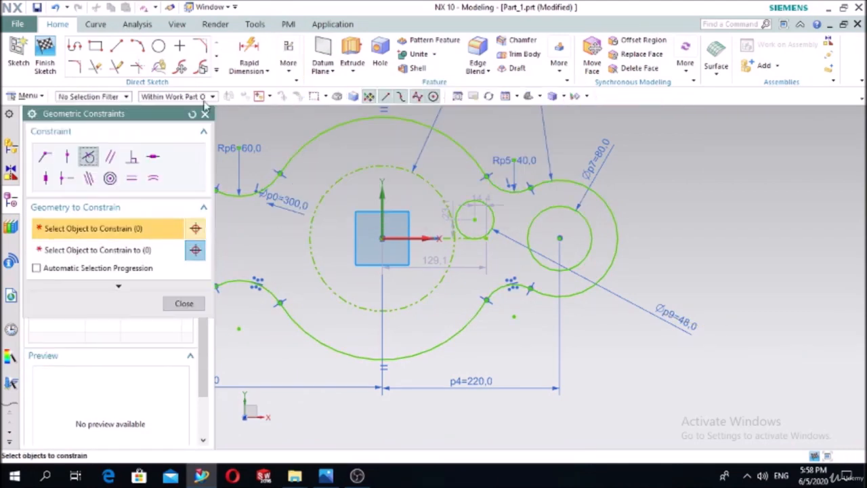
{"action": "left_click", "coordinate": [67, 157]}
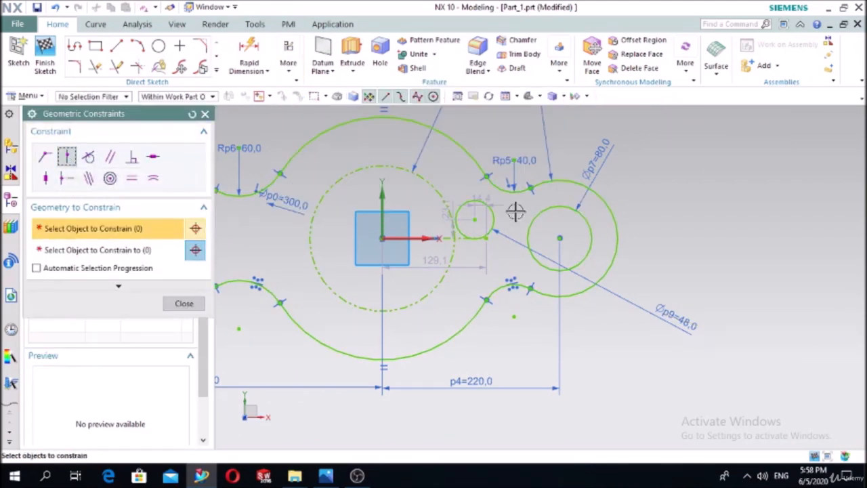
{"action": "scroll", "coordinate": [499, 232], "scroll_direction": "up", "scroll_amount": 2}
{"action": "left_click", "coordinate": [397, 211]}
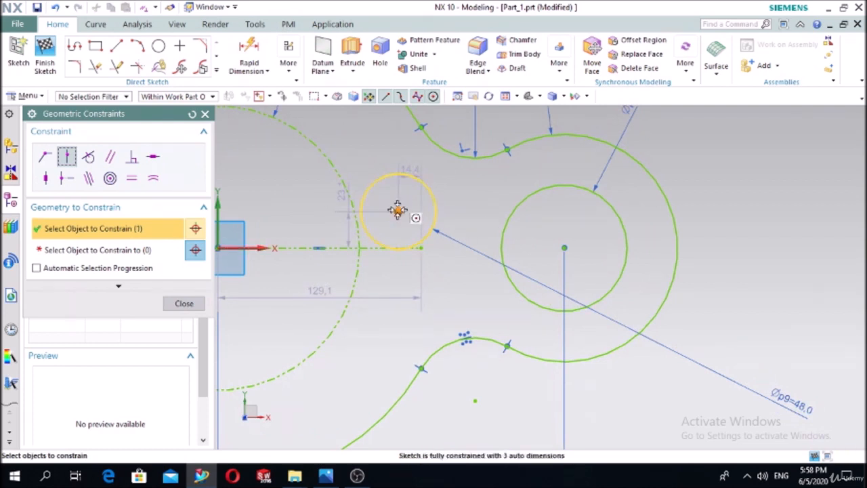
{"action": "left_click", "coordinate": [126, 250]}
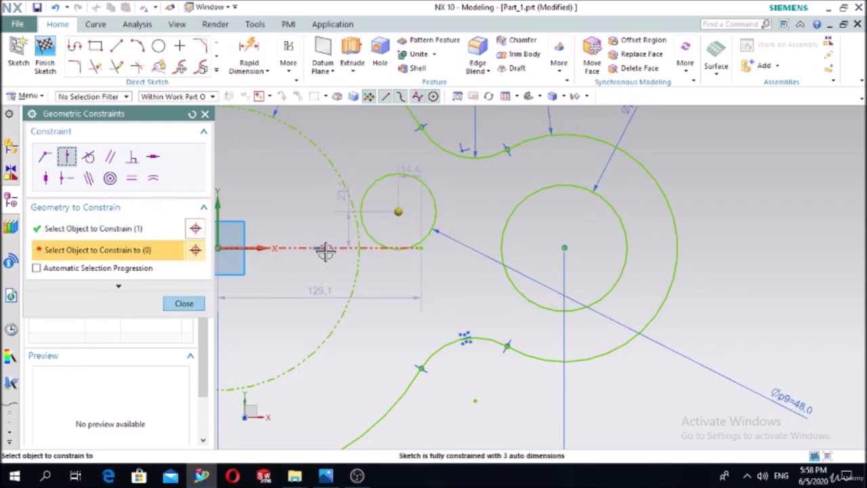
{"action": "left_click", "coordinate": [371, 249]}
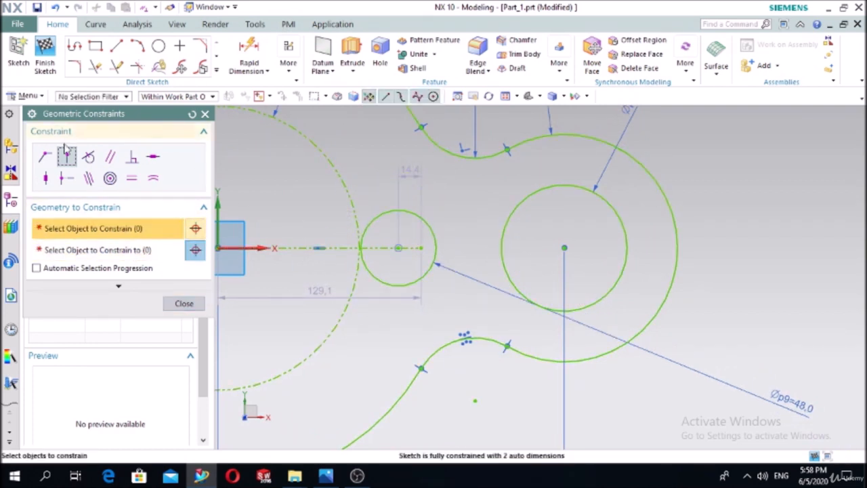
Constrain the centre of the 48 mm circle onto the 180 mm reference circle as well.
{"action": "left_click", "coordinate": [399, 247]}
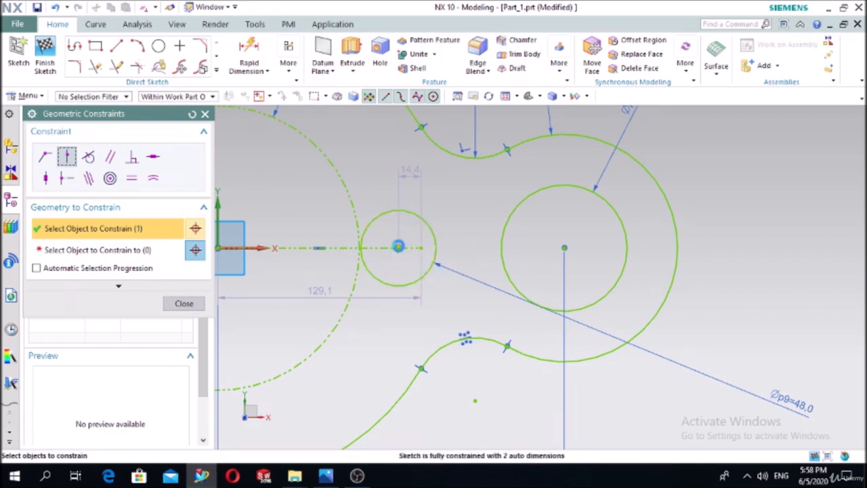
{"action": "left_click", "coordinate": [148, 250]}
{"action": "left_click", "coordinate": [341, 314]}
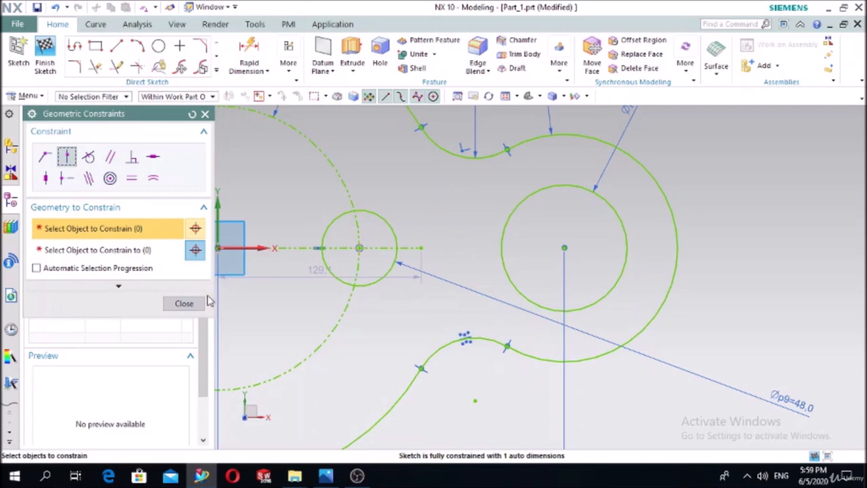
{"action": "left_click", "coordinate": [184, 303]}
{"action": "scroll", "coordinate": [649, 265], "scroll_direction": "down", "scroll_amount": 3}
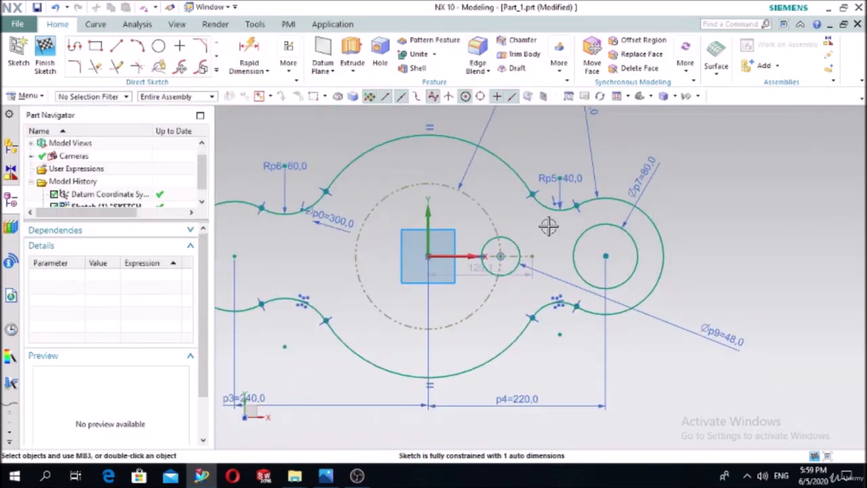
Check the hole layout in Photos, then in NX set up a circular Pattern Curve of the 48 mm circle.
{"action": "left_click", "coordinate": [326, 476]}
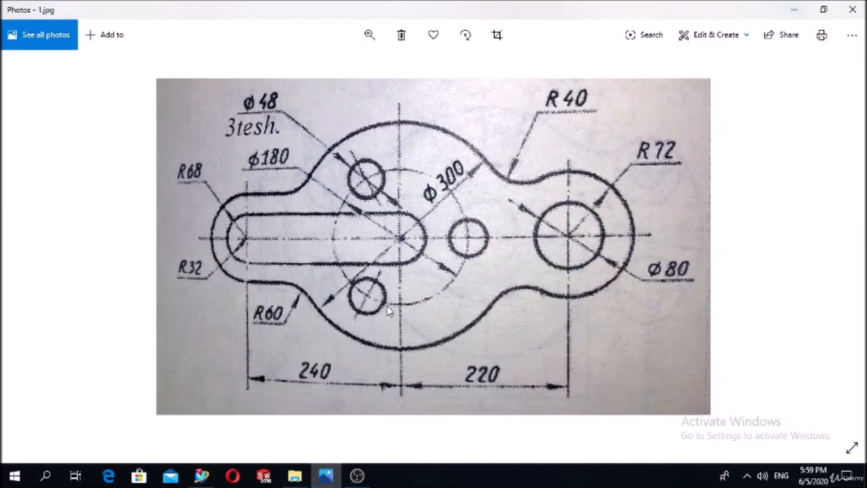
{"action": "left_click", "coordinate": [326, 476]}
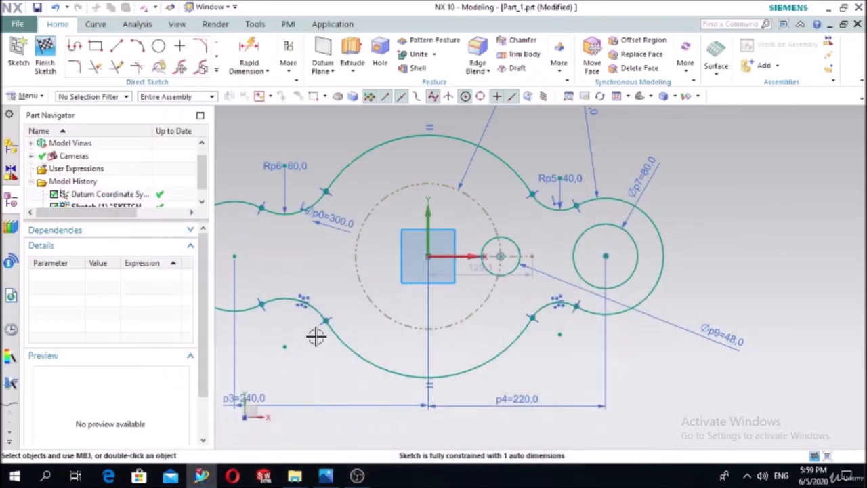
{"action": "left_click", "coordinate": [216, 72]}
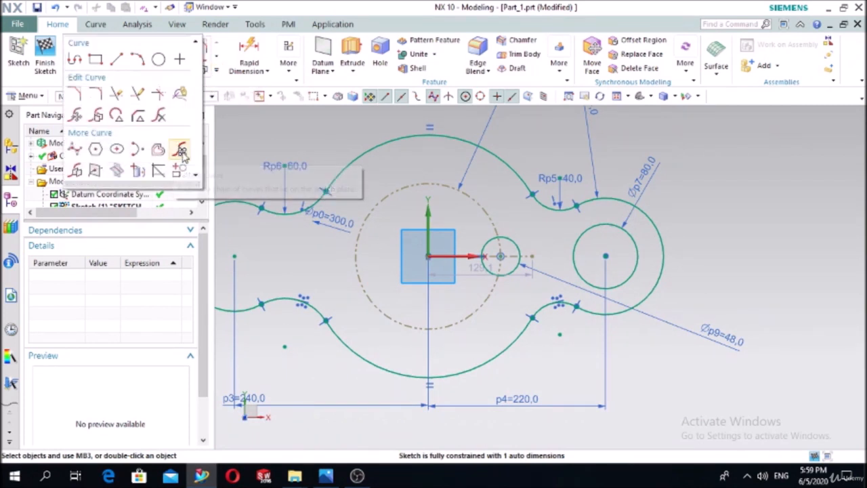
{"action": "left_click", "coordinate": [181, 152]}
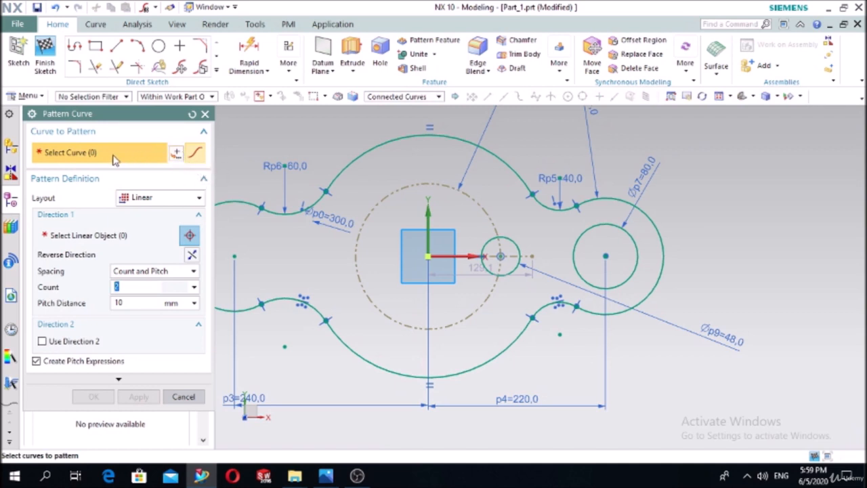
{"action": "left_click", "coordinate": [518, 244]}
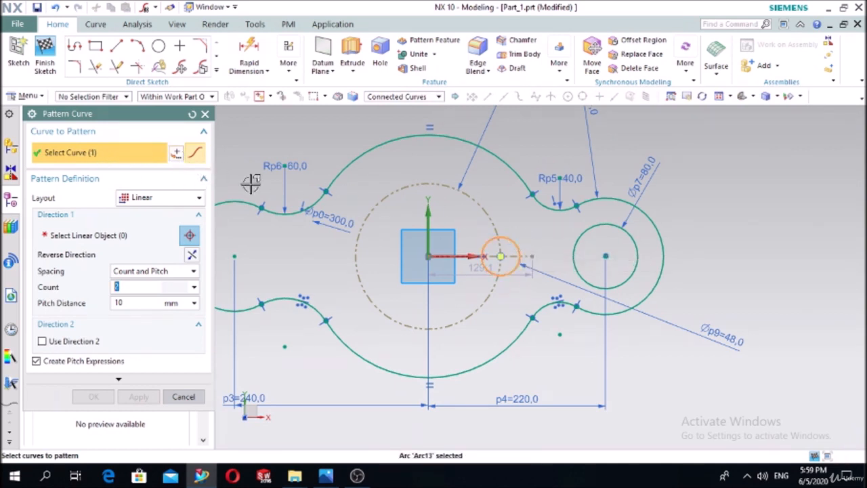
{"action": "left_click", "coordinate": [141, 204]}
{"action": "left_click", "coordinate": [156, 220]}
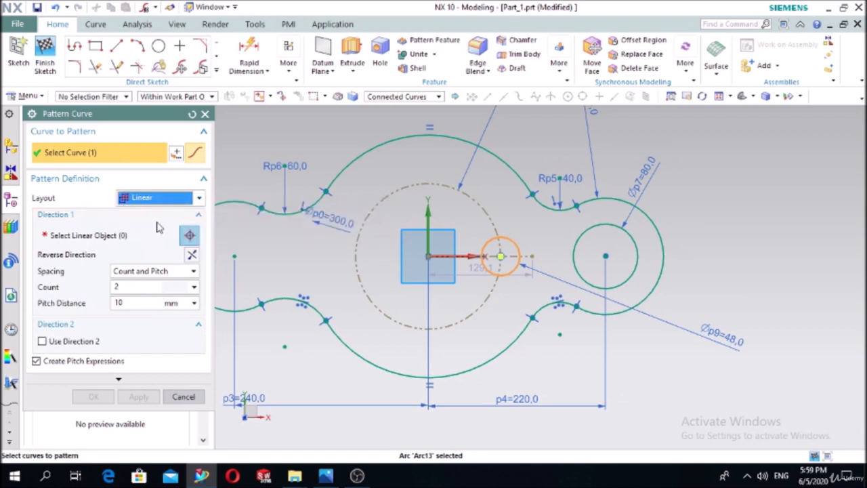
{"action": "left_click", "coordinate": [157, 197]}
{"action": "left_click", "coordinate": [150, 224]}
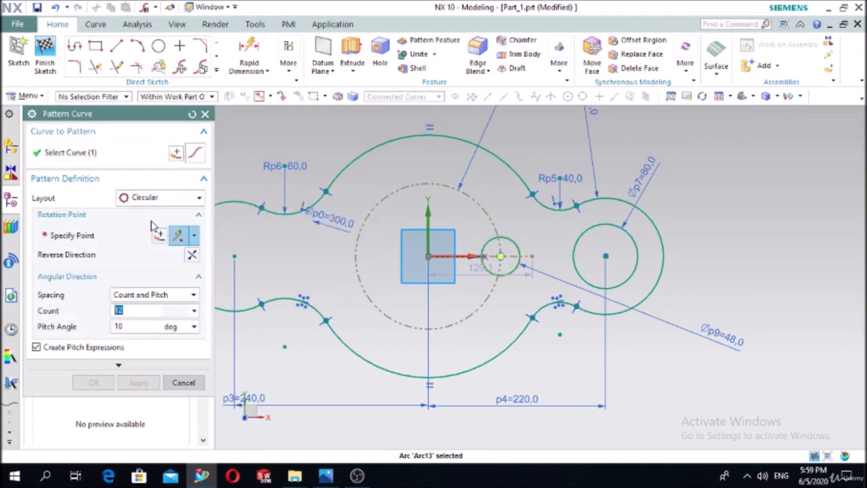
Pattern the 48 mm circle around the origin with a count of 3 and a pitch angle of 120 degrees.
{"action": "left_click", "coordinate": [61, 237]}
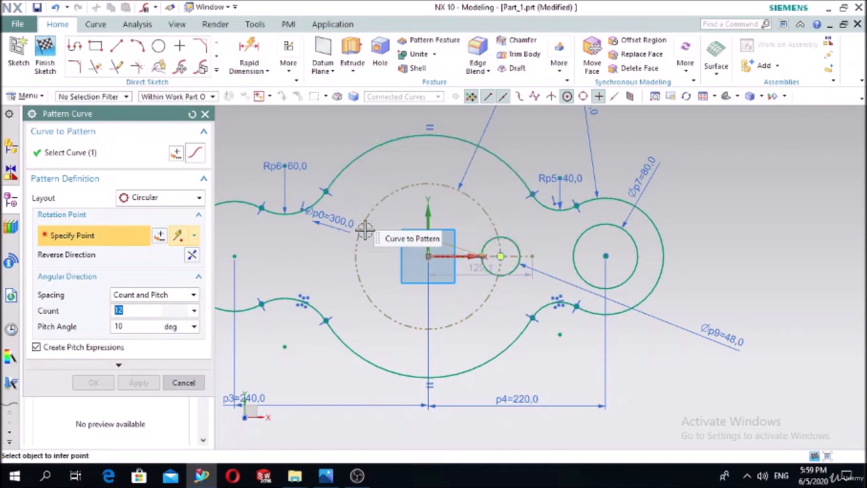
{"action": "left_click", "coordinate": [428, 255]}
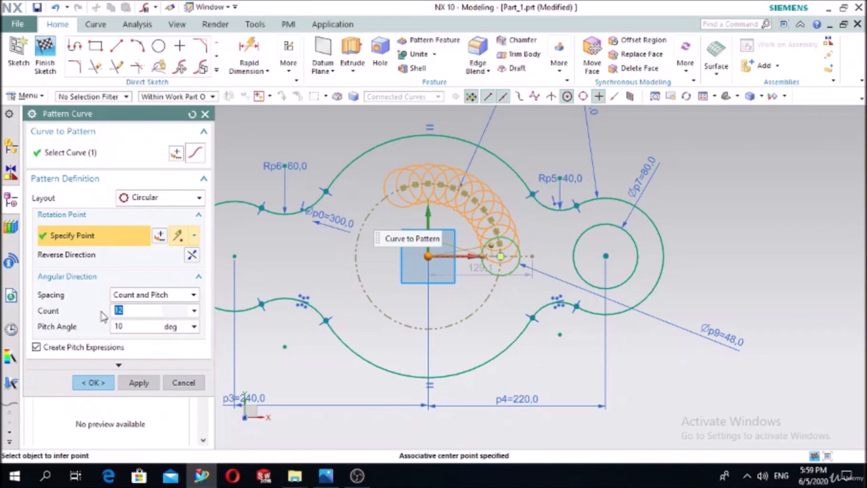
{"action": "left_click", "coordinate": [131, 326]}
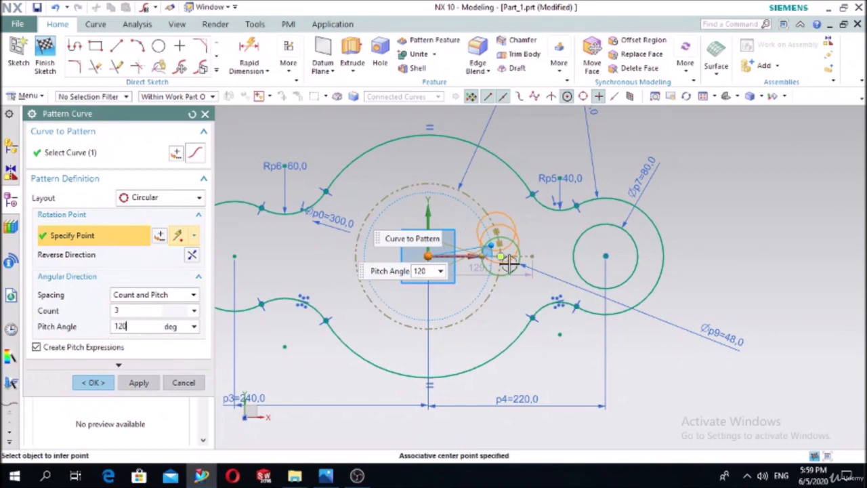
{"action": "left_click", "coordinate": [101, 383]}
{"action": "left_click", "coordinate": [123, 310]}
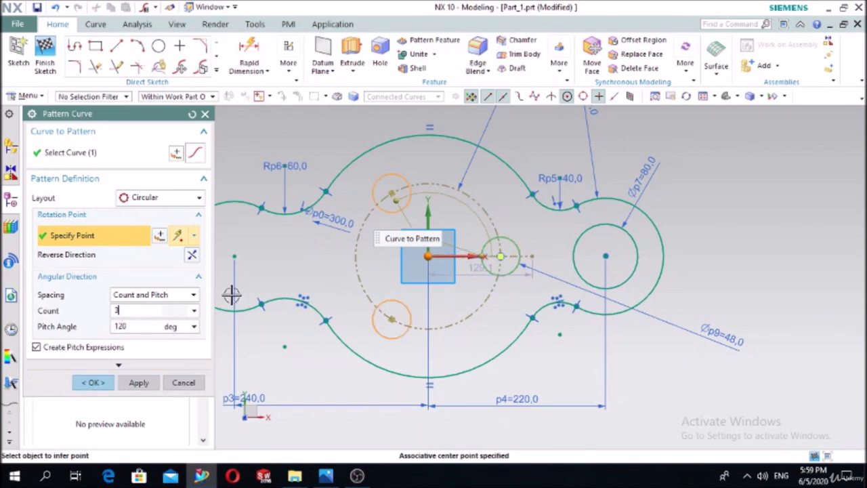
{"action": "left_click", "coordinate": [94, 382]}
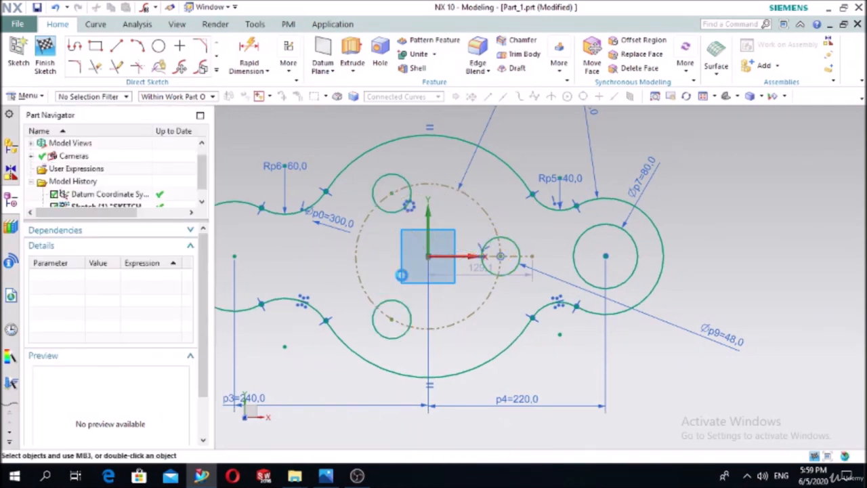
Compare the outline with the drawing in Photos, then in NX delete both 60 mm radius arcs joining the left end to the 300 mm circle.
{"action": "scroll", "coordinate": [473, 230], "scroll_direction": "down", "scroll_amount": 1}
{"action": "scroll", "coordinate": [473, 231], "scroll_direction": "down", "scroll_amount": 1}
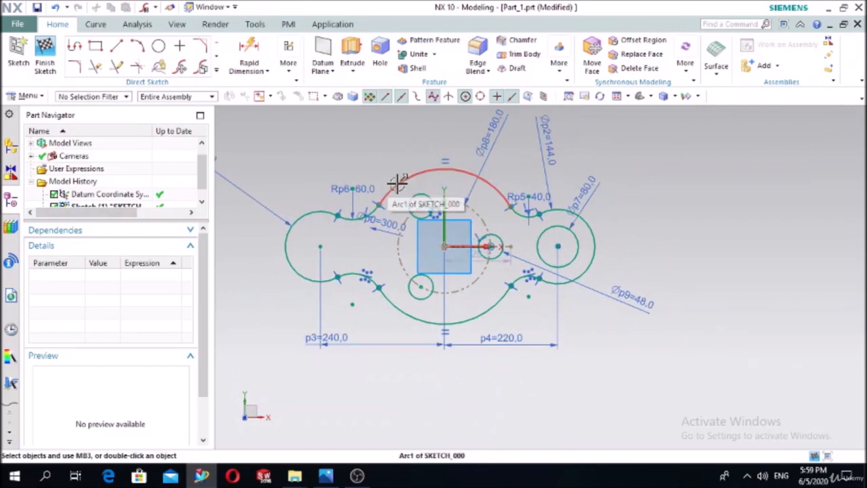
{"action": "left_click", "coordinate": [326, 476]}
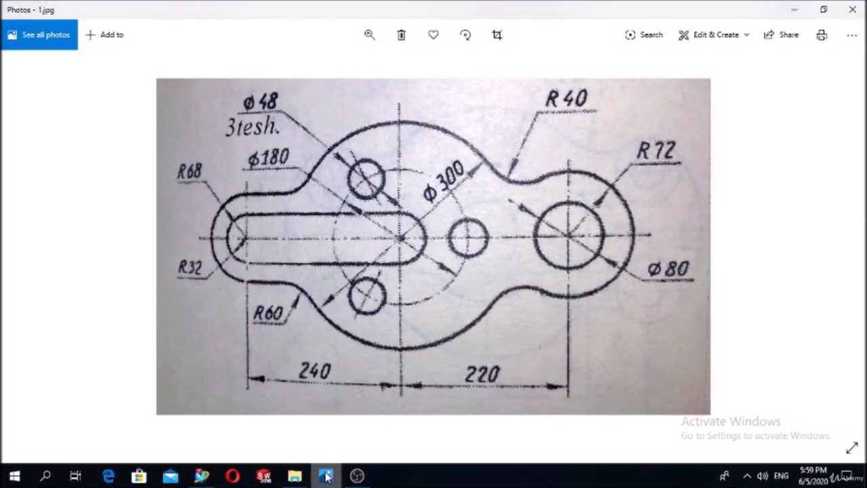
{"action": "left_click", "coordinate": [326, 477]}
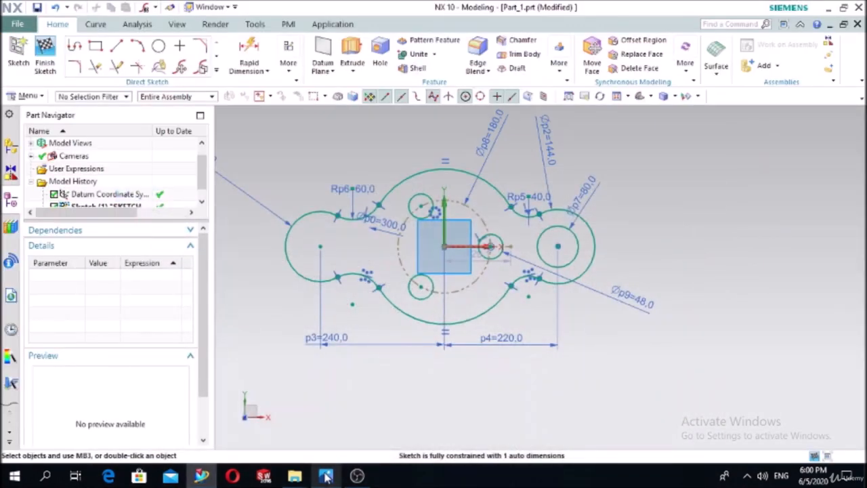
{"action": "scroll", "coordinate": [353, 181], "scroll_direction": "up", "scroll_amount": 3}
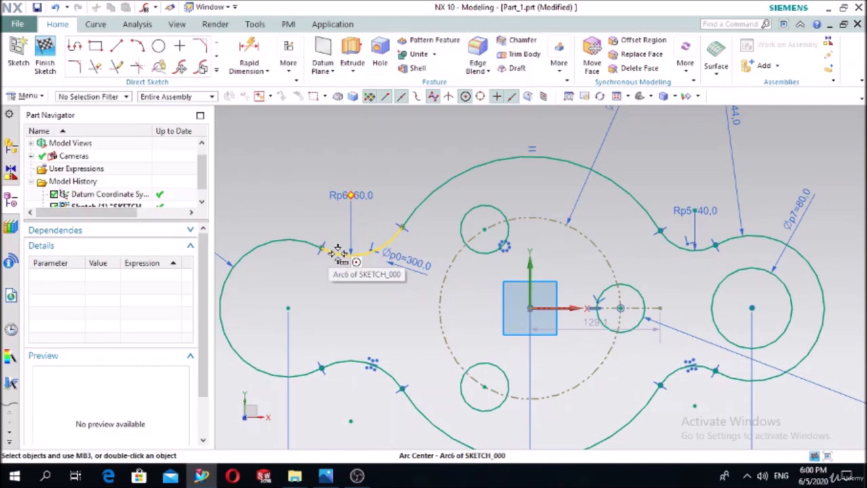
{"action": "left_click", "coordinate": [339, 251]}
{"action": "left_click", "coordinate": [492, 218]}
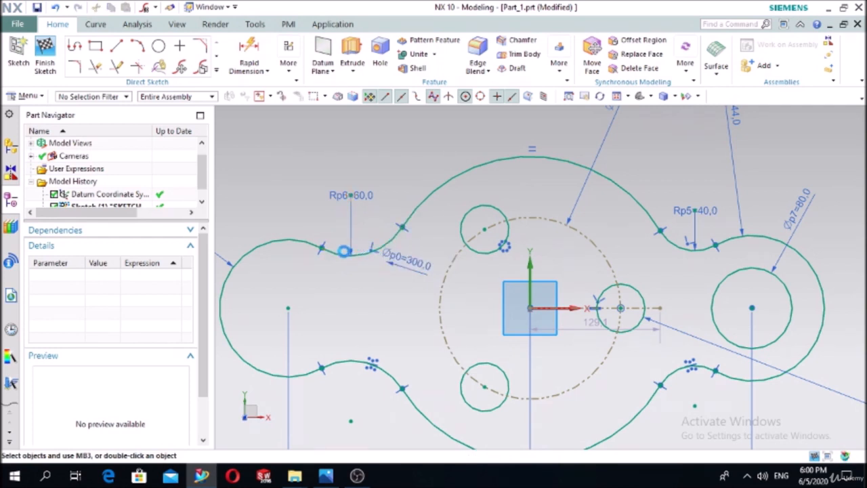
{"action": "key", "text": "Delete"}
{"action": "left_click", "coordinate": [190, 237]}
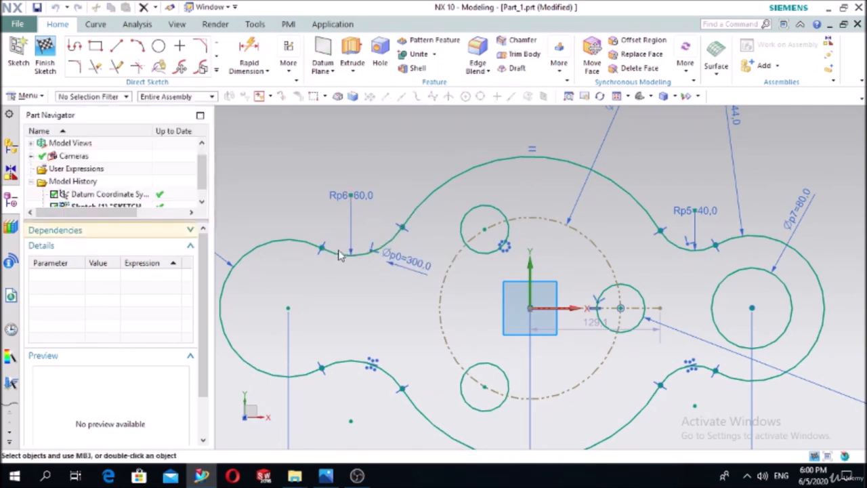
{"action": "left_click", "coordinate": [337, 252]}
{"action": "key", "text": "Escape"}
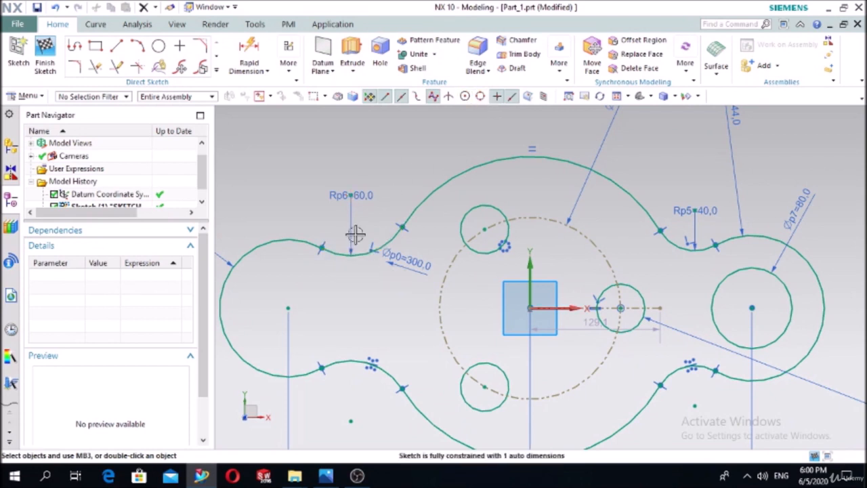
{"action": "left_click", "coordinate": [341, 253]}
{"action": "key", "text": "Delete"}
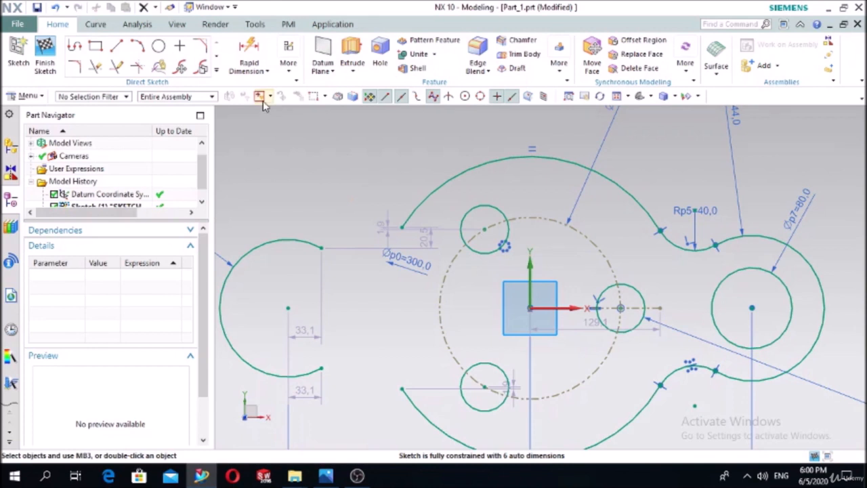
Close the gap on the left side of the 300 mm diameter outline with Quick Extend.
{"action": "left_click", "coordinate": [117, 65]}
{"action": "left_click", "coordinate": [422, 206]}
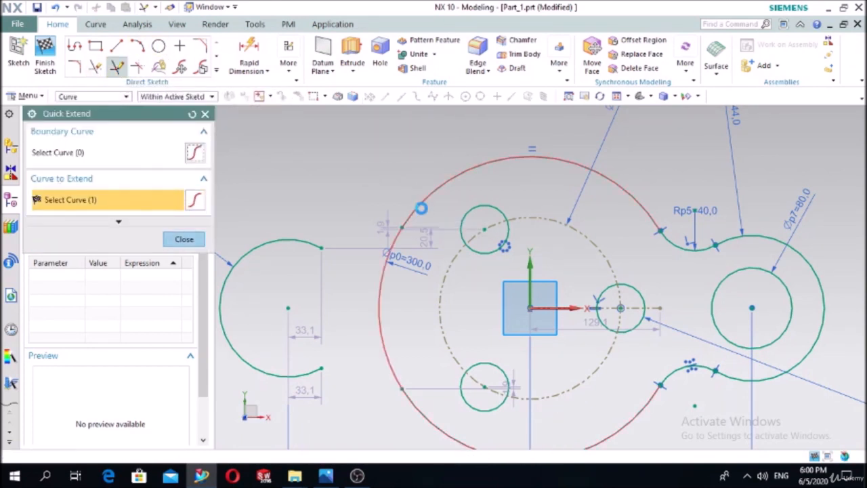
{"action": "key", "text": "r"}
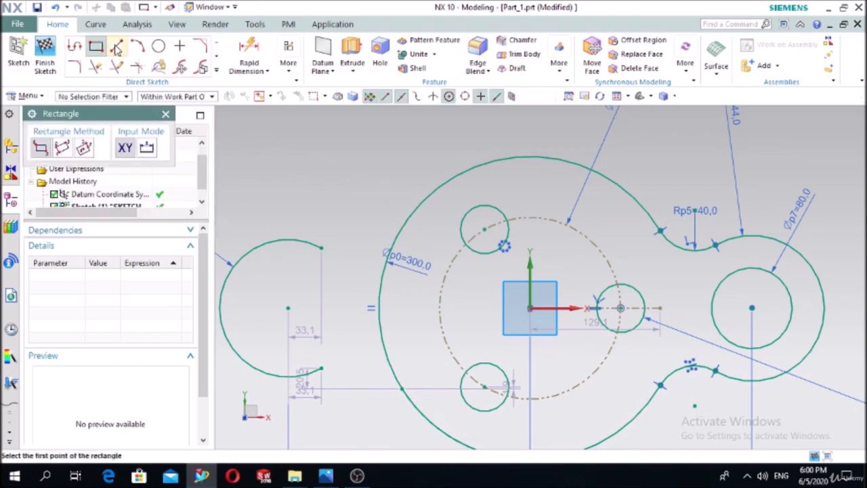
Draw a horizontal line about 60 mm long from the left end arc's topmost point in positive X and extend it to the 300 mm circle.
{"action": "key", "text": "l"}
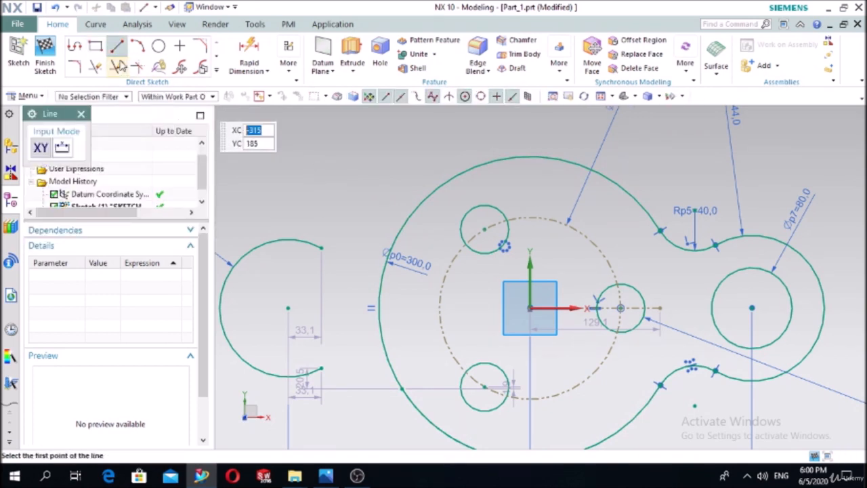
{"action": "left_click", "coordinate": [288, 237]}
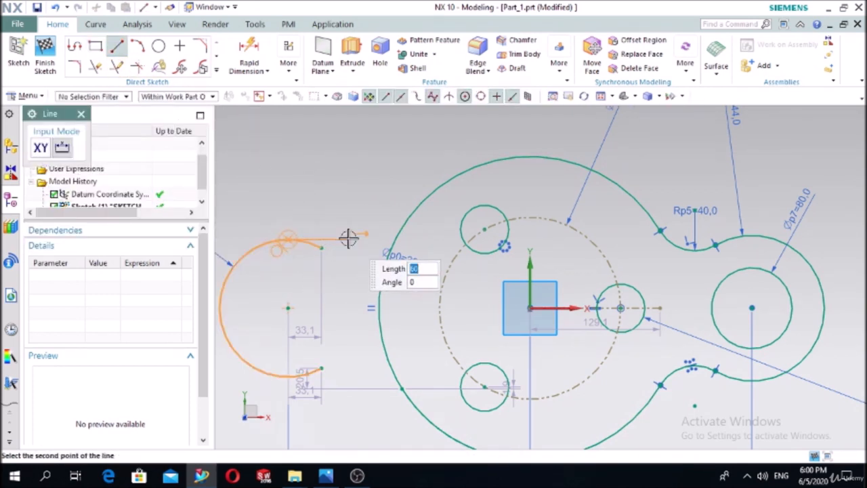
{"action": "left_click", "coordinate": [348, 238]}
{"action": "left_click", "coordinate": [81, 115]}
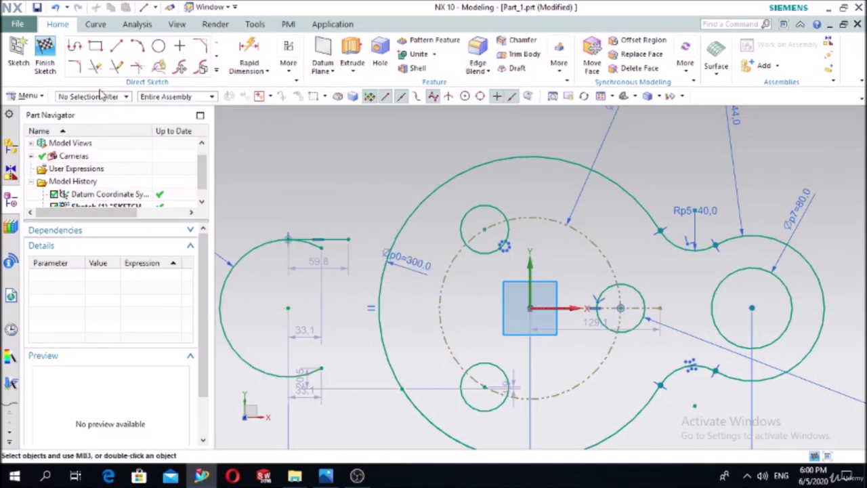
{"action": "left_click", "coordinate": [116, 65]}
{"action": "left_click", "coordinate": [337, 238]}
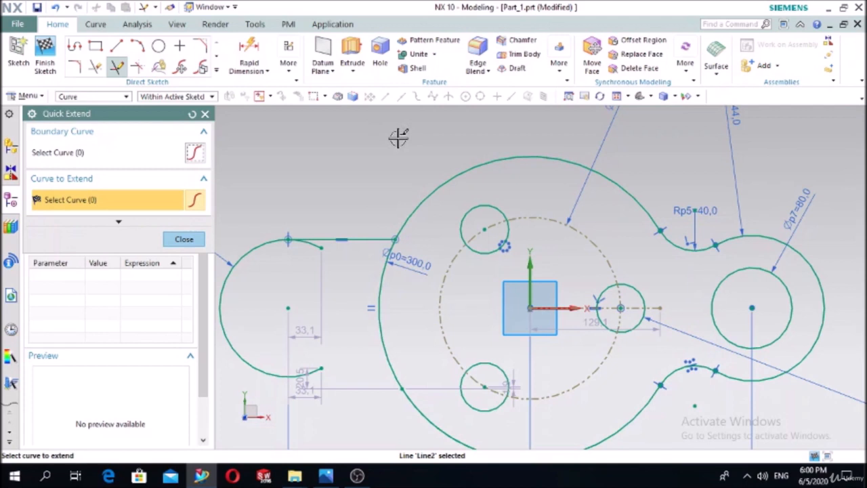
{"action": "left_click", "coordinate": [204, 114]}
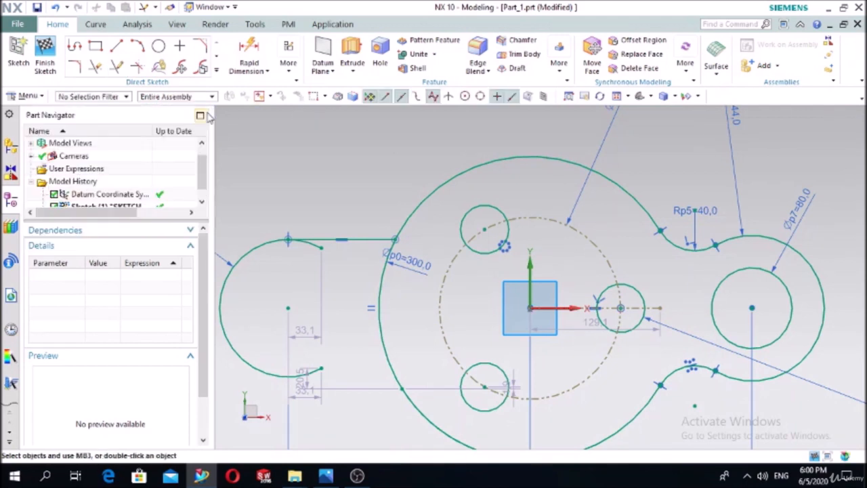
Mirror the upper horizontal line of the left end about the horizontal construction line through the origin.
{"action": "left_click", "coordinate": [217, 69]}
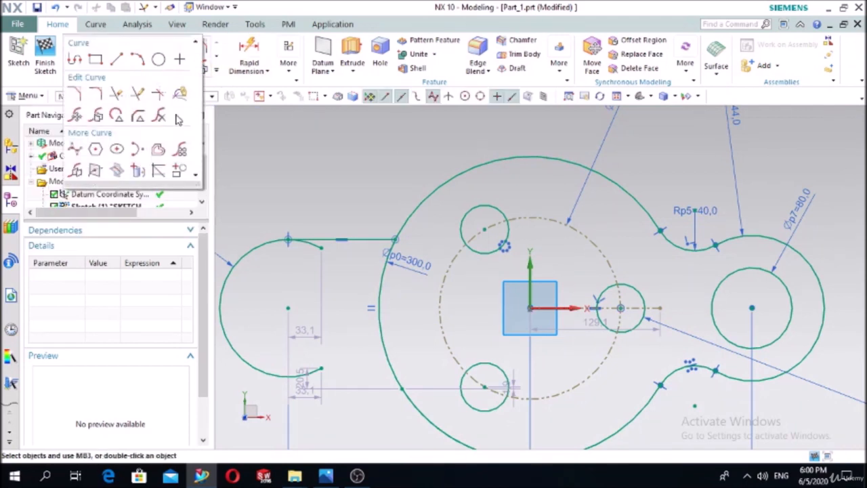
{"action": "left_click", "coordinate": [95, 170]}
{"action": "left_click", "coordinate": [339, 240]}
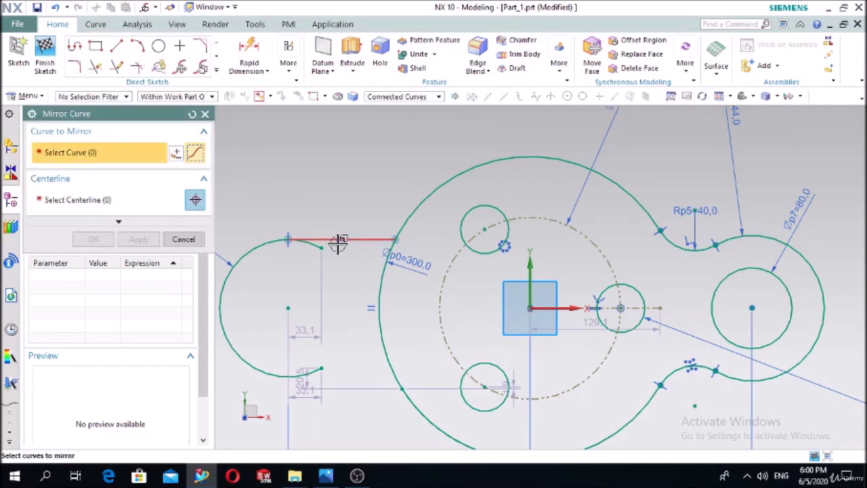
{"action": "left_click", "coordinate": [98, 201]}
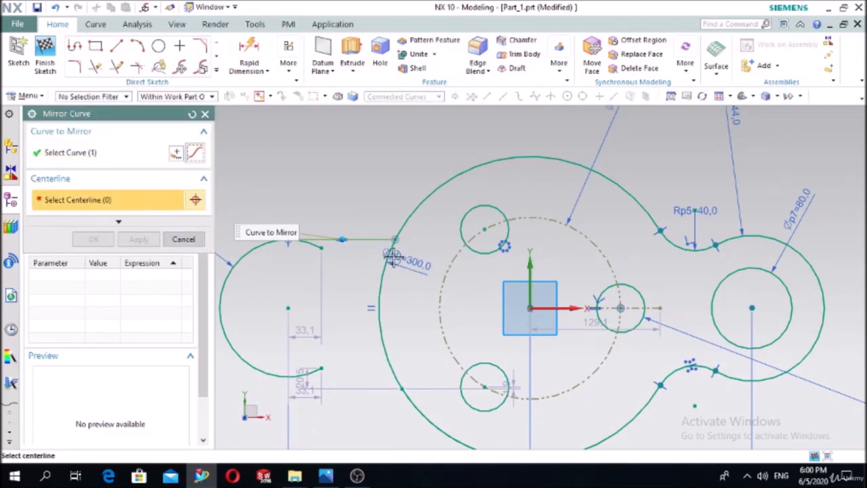
{"action": "left_click", "coordinate": [568, 308]}
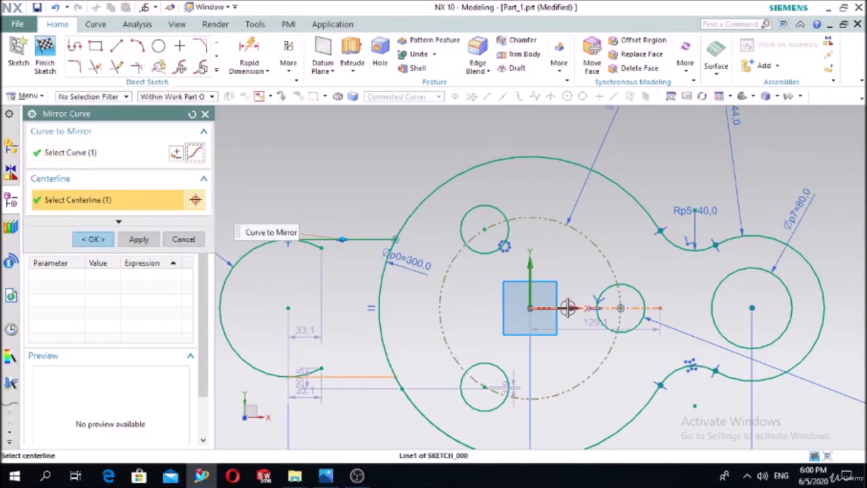
{"action": "left_click", "coordinate": [108, 239]}
Add a Tangent constraint between the mirrored lower horizontal line and the left end arc.
{"action": "left_click", "coordinate": [268, 73]}
{"action": "left_click", "coordinate": [288, 63]}
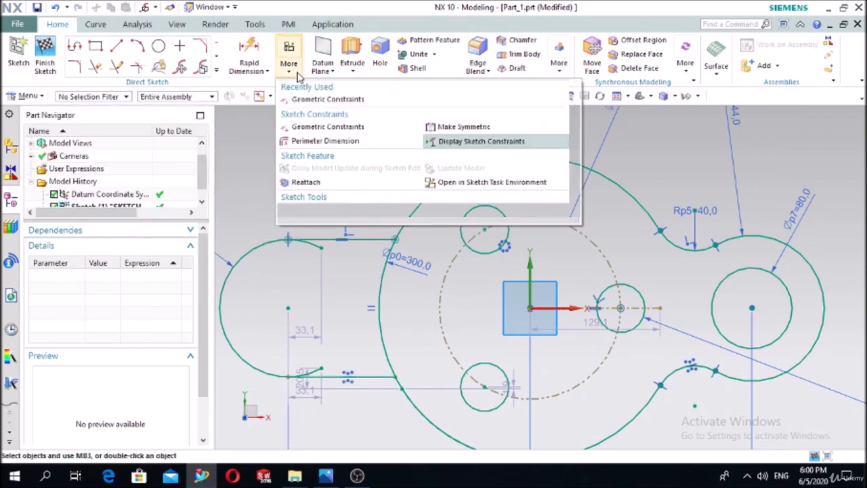
{"action": "left_click", "coordinate": [325, 97]}
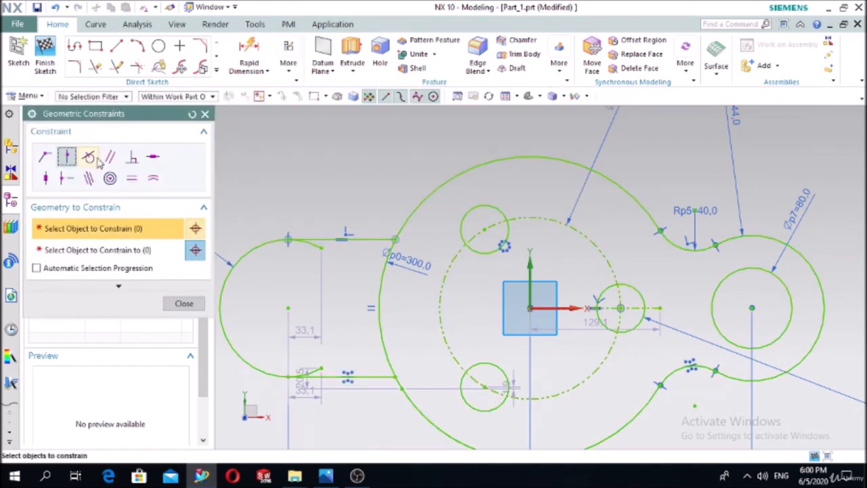
{"action": "left_click", "coordinate": [88, 157]}
{"action": "left_click", "coordinate": [318, 376]}
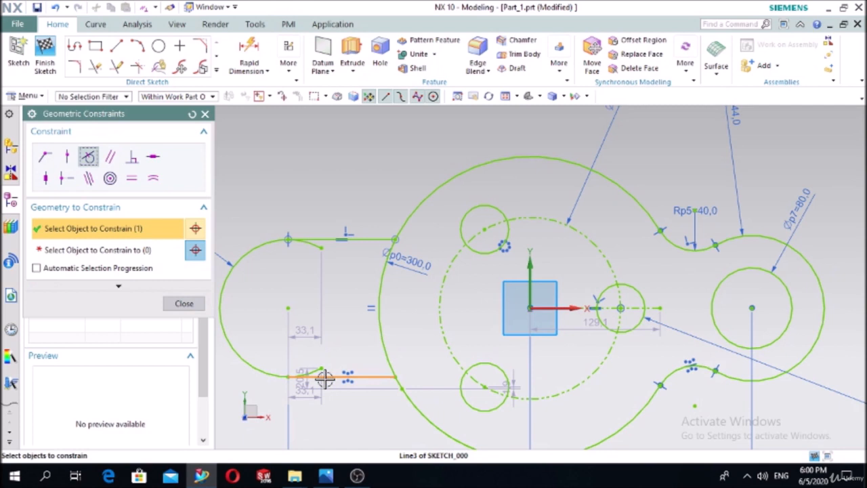
{"action": "left_click", "coordinate": [122, 250]}
{"action": "left_click", "coordinate": [248, 364]}
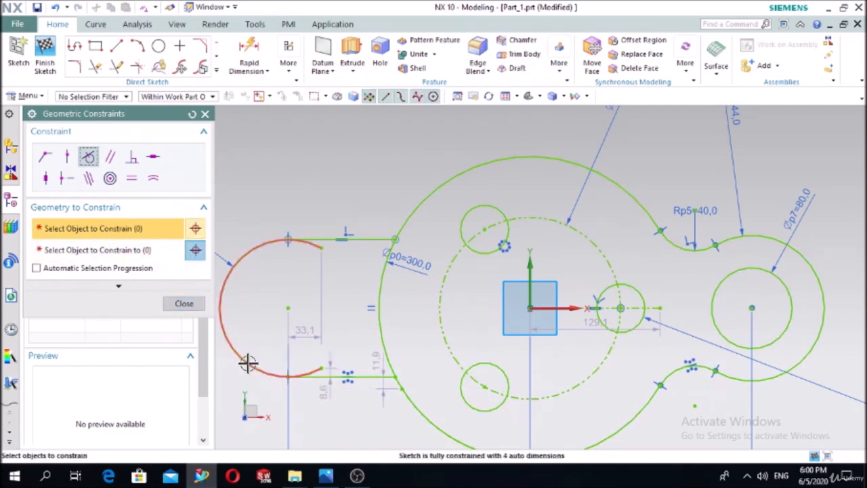
{"action": "left_click", "coordinate": [184, 305]}
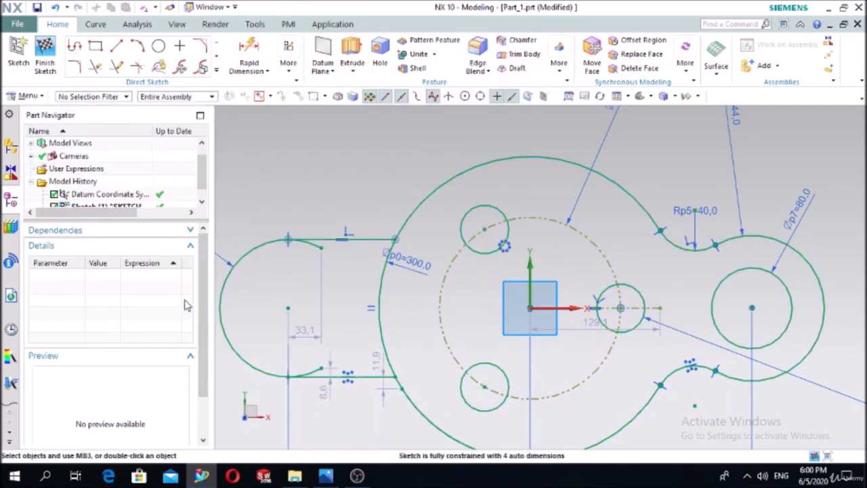
Quick Trim both ends of the left end arc that run past the upper and lower horizontal lines.
{"action": "left_click", "coordinate": [98, 74]}
{"action": "left_click", "coordinate": [313, 246]}
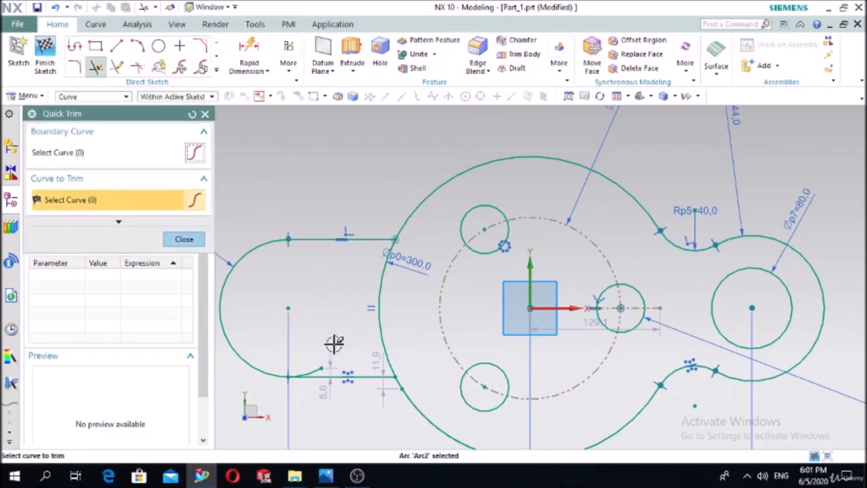
{"action": "left_click", "coordinate": [317, 369]}
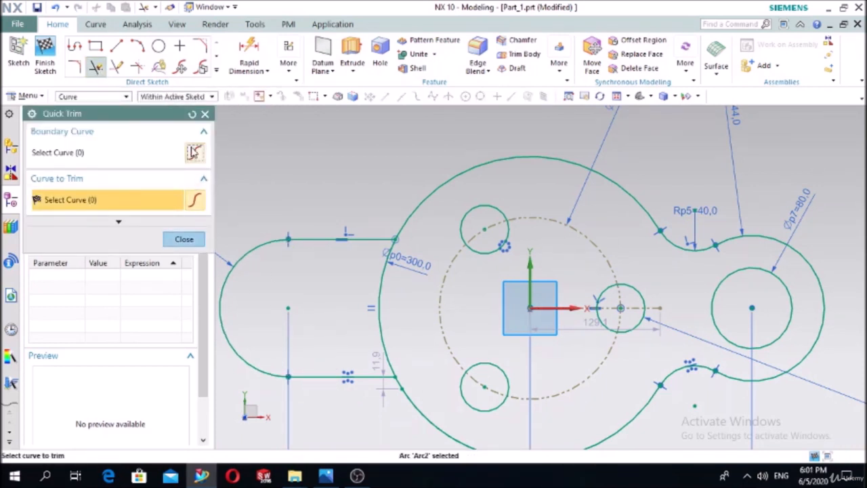
{"action": "left_click", "coordinate": [205, 113]}
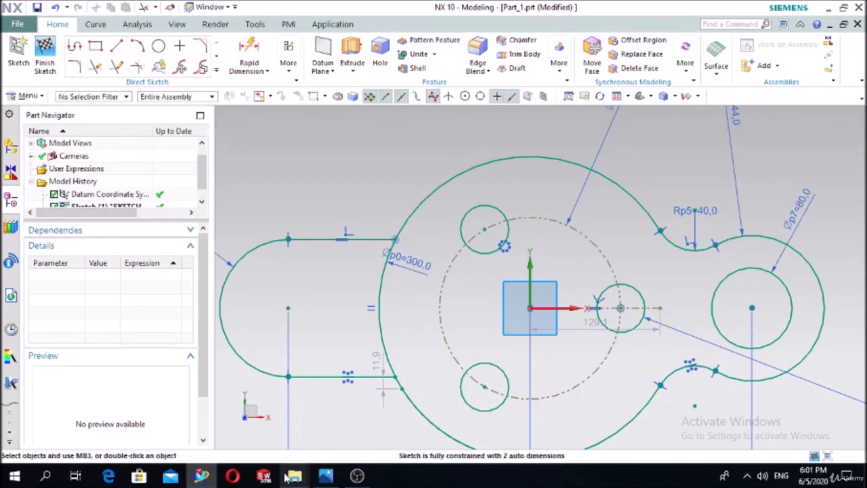
Check the drawing in Photos and, back in NX, fillet the upper horizontal line and the 300 mm circle with a 60 mm radius.
{"action": "left_click", "coordinate": [326, 477]}
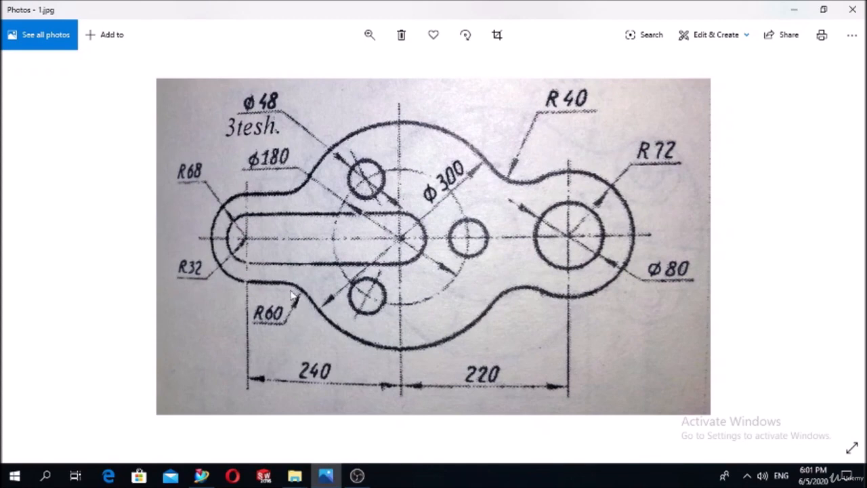
{"action": "left_click", "coordinate": [326, 477]}
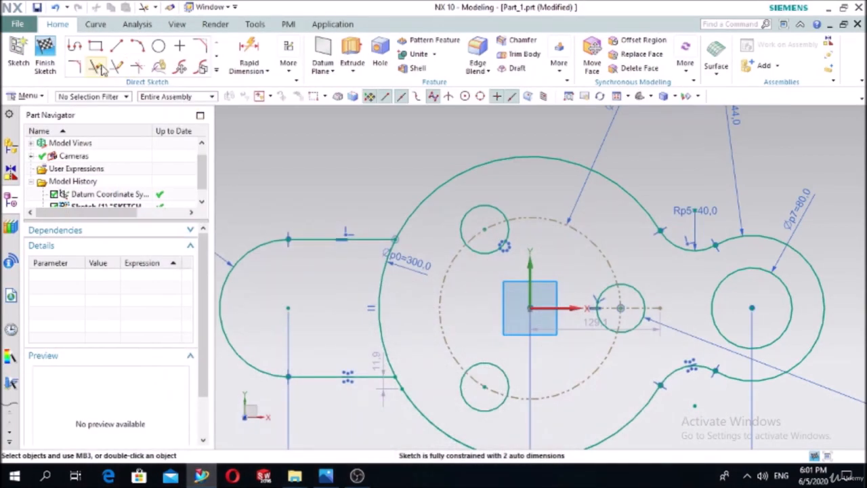
{"action": "left_click", "coordinate": [68, 68]}
{"action": "left_click", "coordinate": [366, 238]}
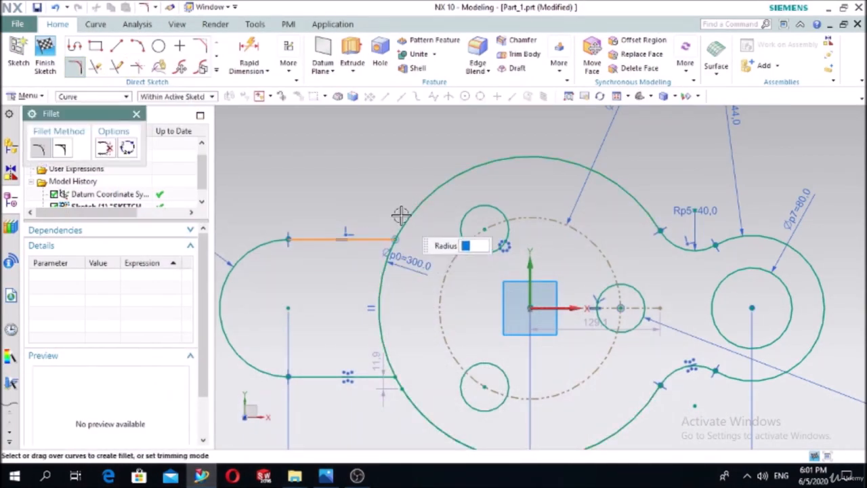
{"action": "left_click", "coordinate": [405, 217]}
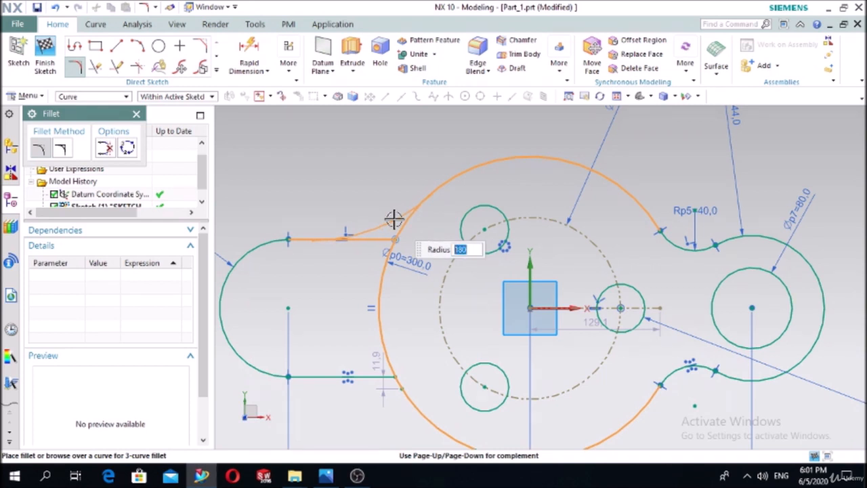
{"action": "type", "text": "60"}
{"action": "key", "text": "Return"}
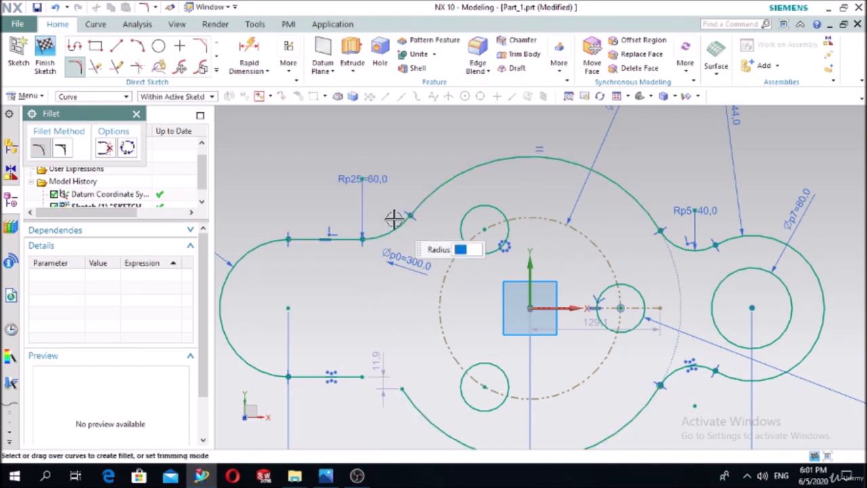
Try a 60 mm radius fillet between the lower horizontal line and the 300 mm circle, and undo it.
{"action": "left_click", "coordinate": [357, 376]}
{"action": "left_click", "coordinate": [405, 395]}
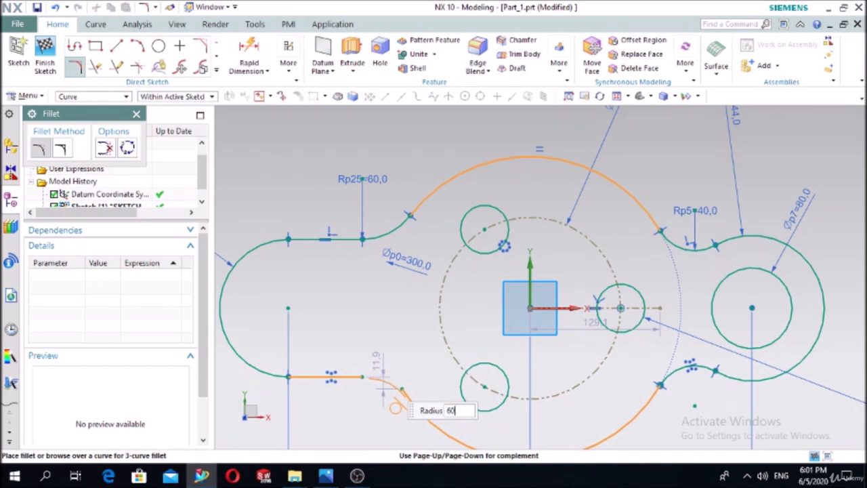
{"action": "type", "text": "60"}
{"action": "key", "text": "Return"}
{"action": "key", "text": "ctrl+z"}
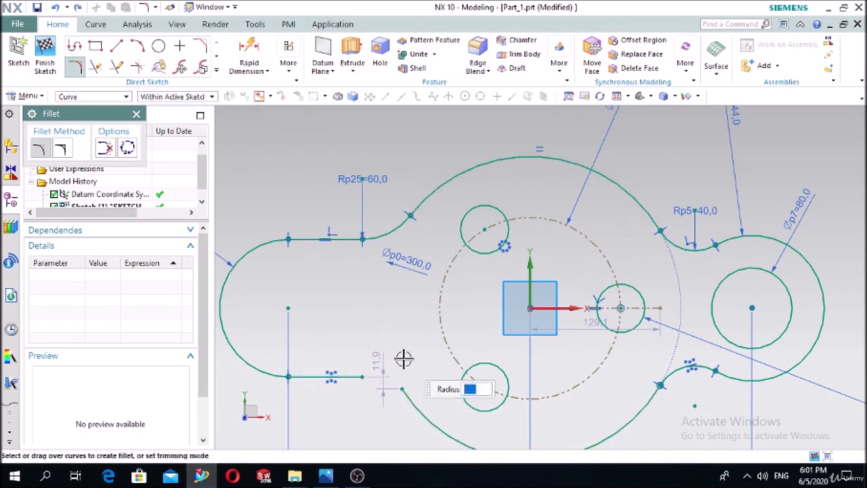
Fillet the corner between the lower horizontal line and the 300 mm circle with a 60 mm radius.
{"action": "left_click", "coordinate": [338, 376]}
{"action": "left_click", "coordinate": [410, 399]}
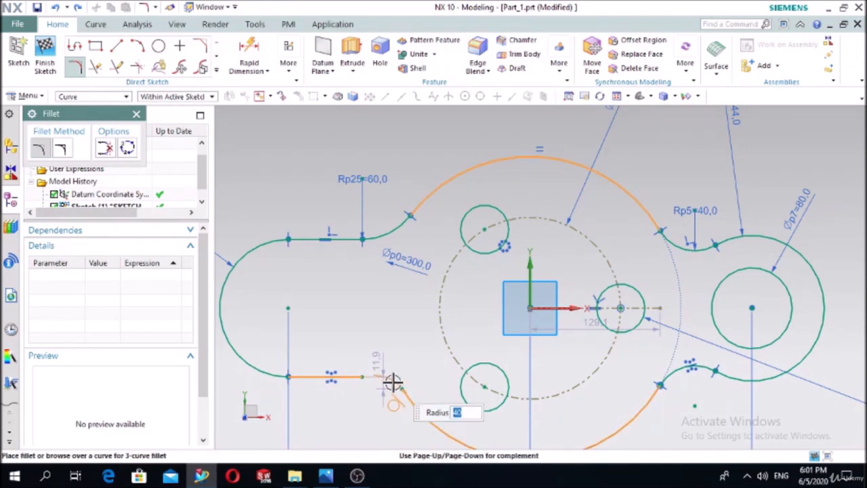
{"action": "type", "text": "60"}
{"action": "key", "text": "Return"}
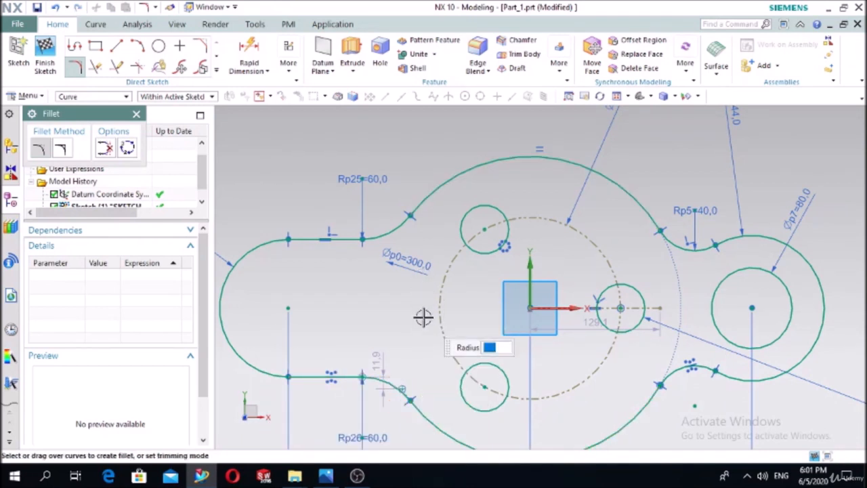
Check the slot in Photos and, back in NX, draw circles about 55 mm in diameter at the left arc's centre and about 57 mm at the origin.
{"action": "scroll", "coordinate": [422, 316], "scroll_direction": "down", "scroll_amount": 3}
{"action": "left_click", "coordinate": [326, 476]}
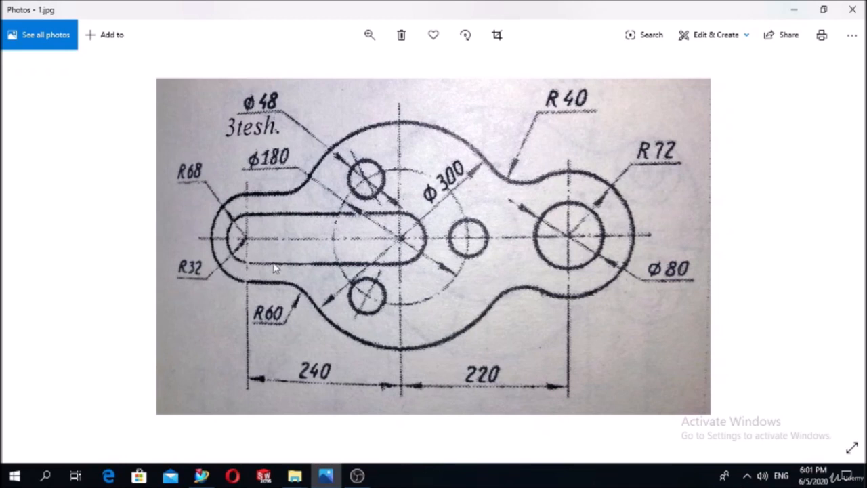
{"action": "left_click", "coordinate": [331, 476]}
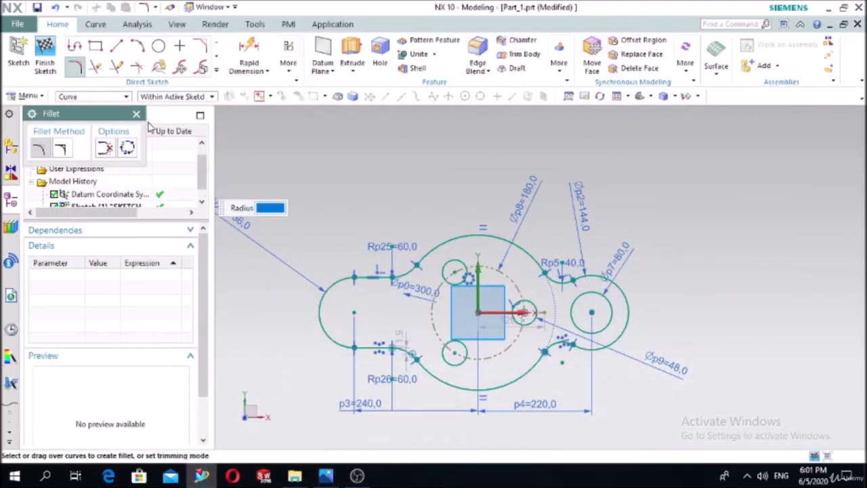
{"action": "left_click", "coordinate": [159, 45]}
{"action": "scroll", "coordinate": [365, 359], "scroll_direction": "down", "scroll_amount": 3}
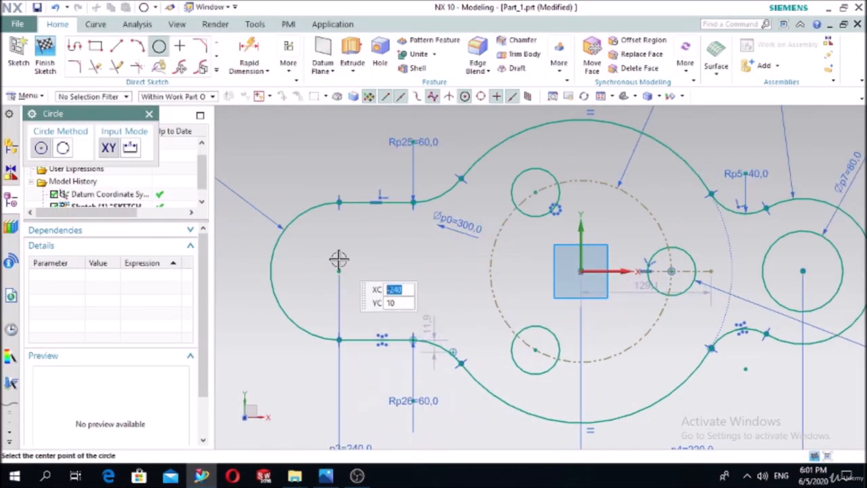
{"action": "left_click", "coordinate": [339, 271]}
{"action": "left_click", "coordinate": [357, 250]}
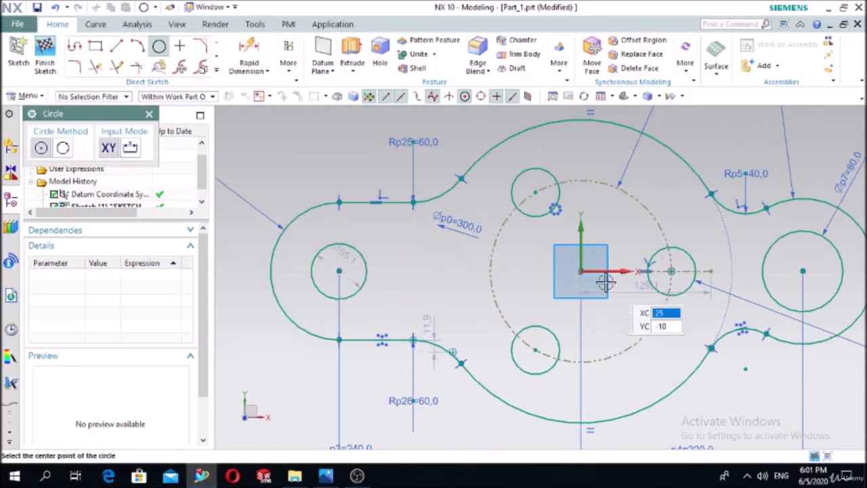
{"action": "left_click", "coordinate": [581, 271]}
{"action": "left_click", "coordinate": [596, 248]}
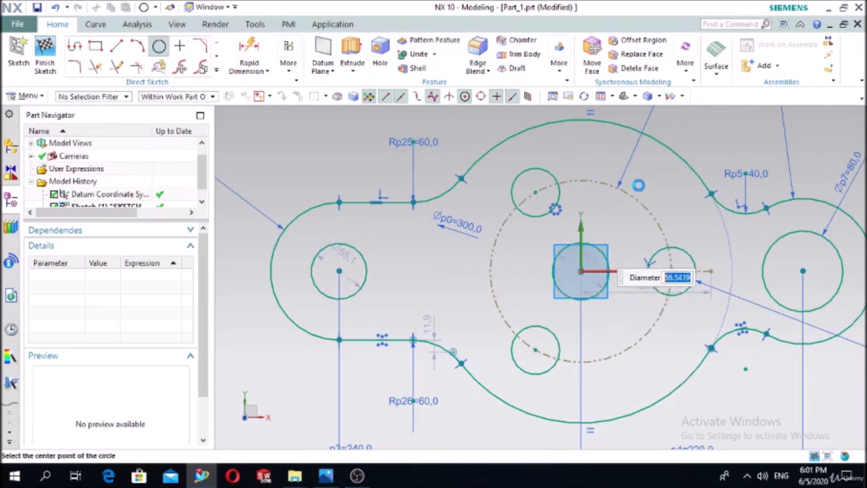
Dimension the diameter of the circle at the left end arc's centre and set it to 32*2 mm.
{"action": "left_click", "coordinate": [249, 49]}
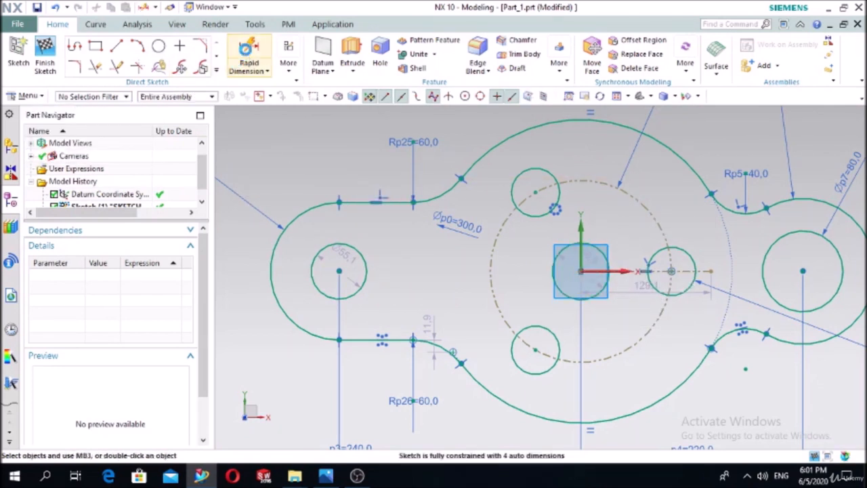
{"action": "left_click", "coordinate": [316, 252]}
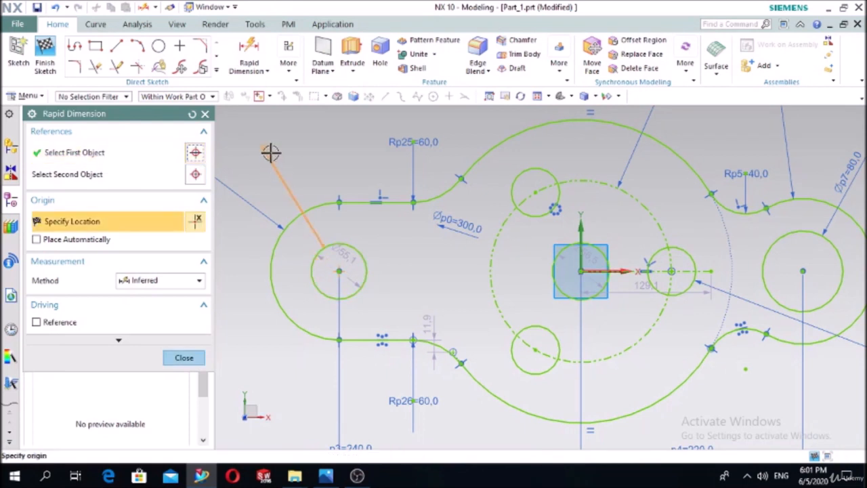
{"action": "left_click", "coordinate": [272, 151]}
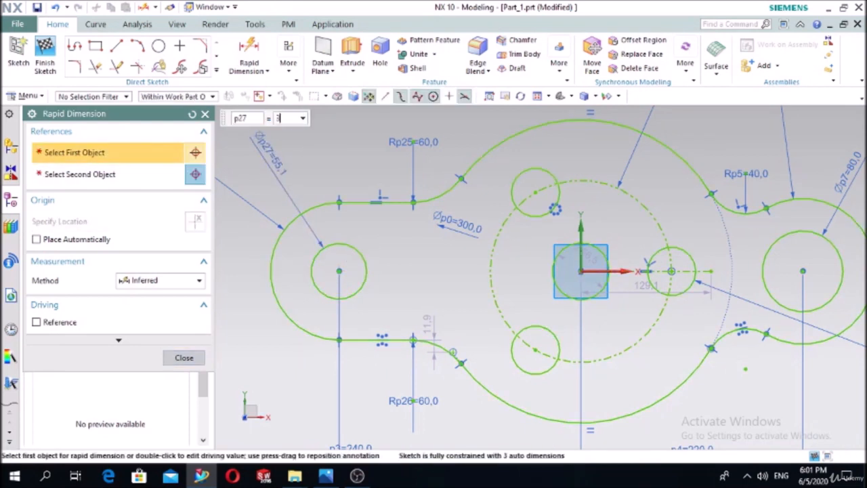
{"action": "type", "text": "32*2"}
{"action": "key", "text": "Return"}
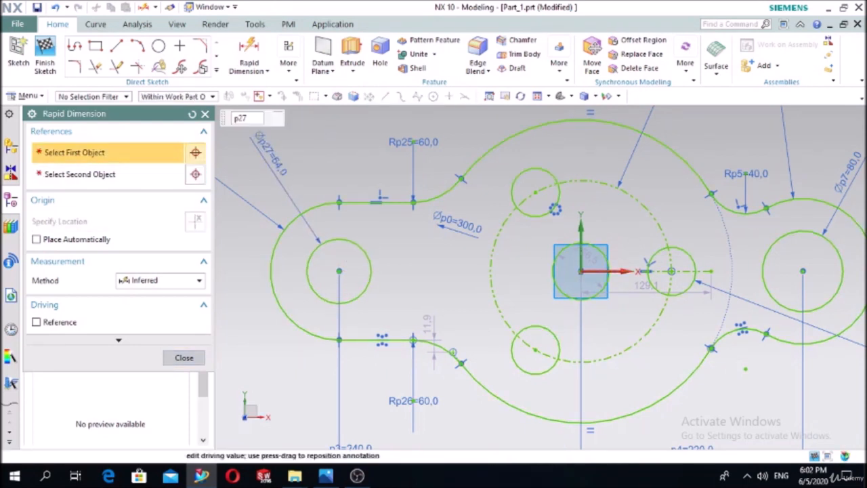
{"action": "left_click", "coordinate": [205, 113]}
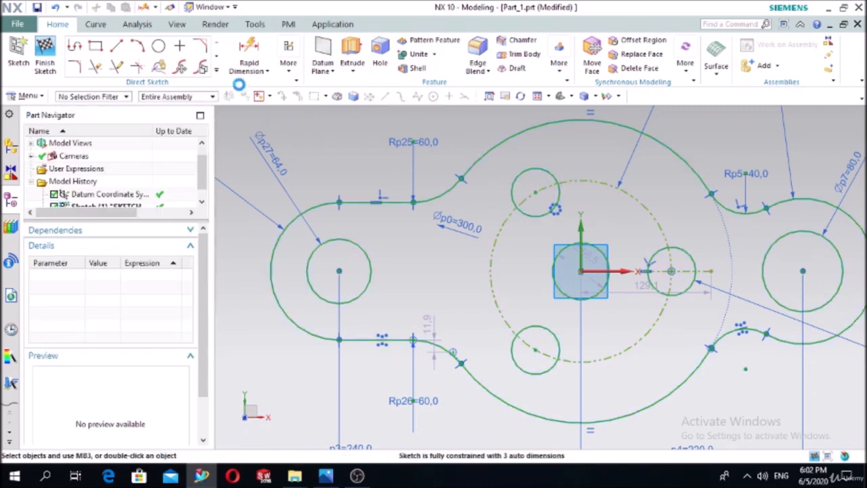
Try to apply an Equal Radius constraint between the left end's inner circle and the 48 mm hole circle on the X axis.
{"action": "left_click", "coordinate": [289, 63]}
{"action": "left_click", "coordinate": [328, 99]}
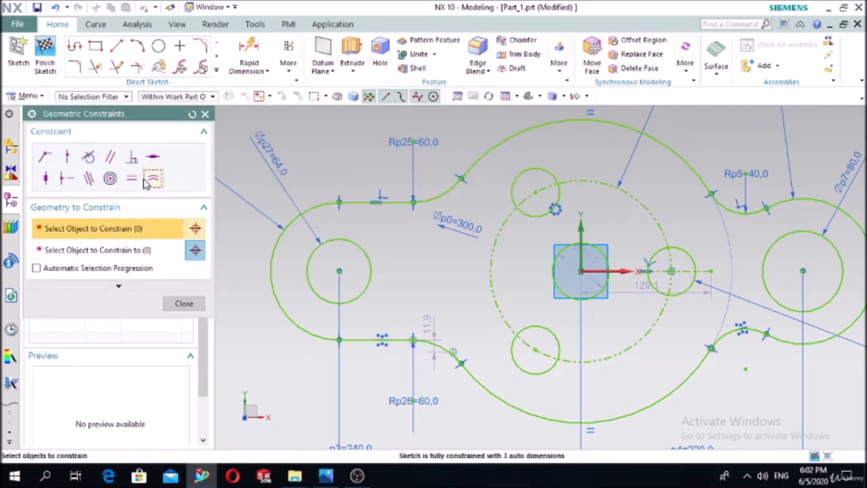
{"action": "left_click", "coordinate": [324, 238]}
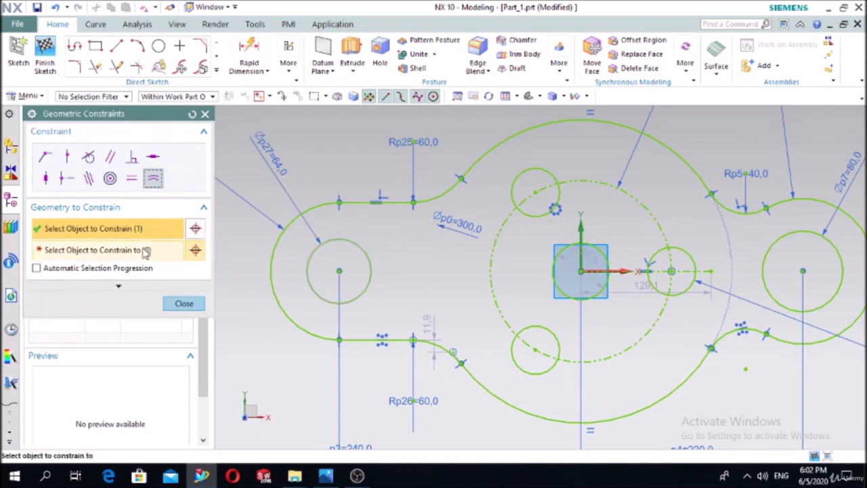
{"action": "left_click", "coordinate": [668, 252]}
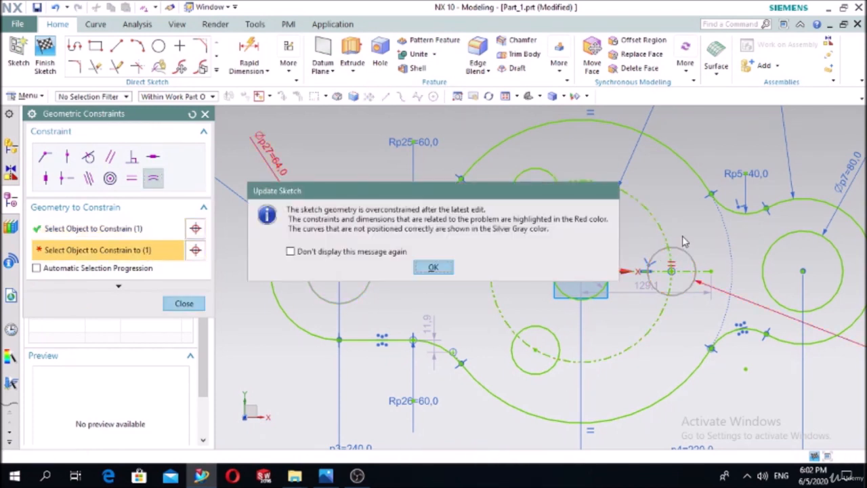
{"action": "left_click", "coordinate": [443, 269]}
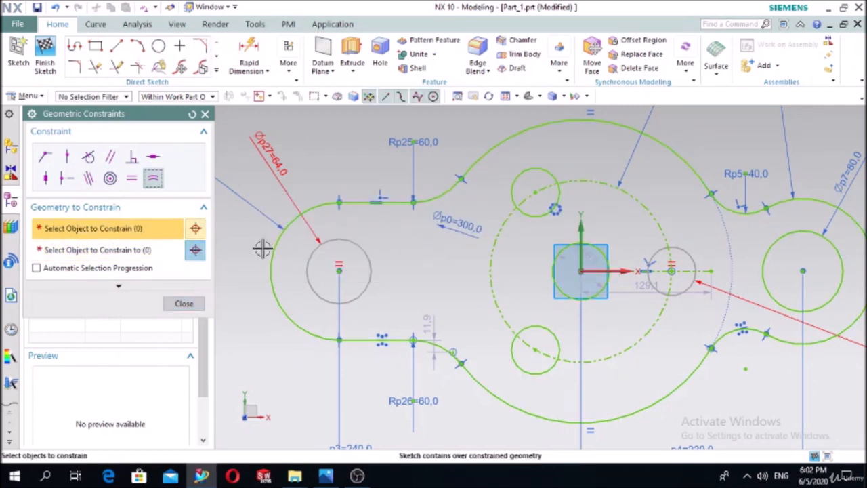
Try again to apply an Equal Radius constraint between the left end's inner circle and the 48 mm hole circle on the X axis.
{"action": "left_click", "coordinate": [193, 303]}
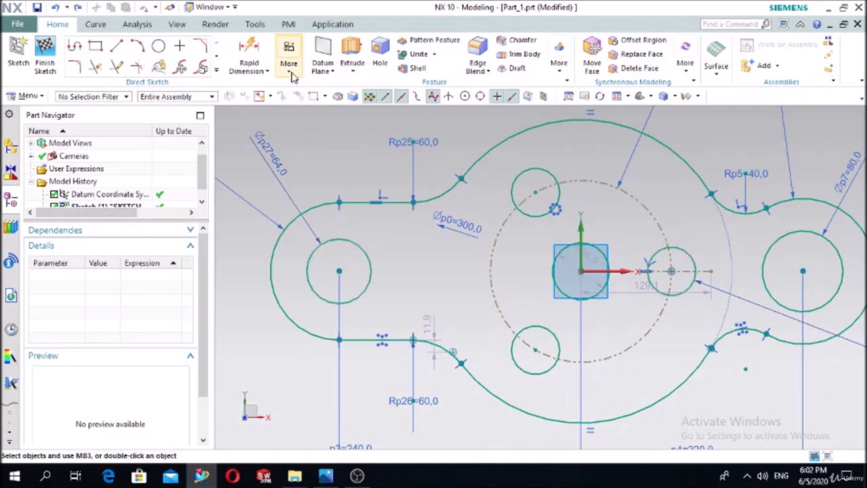
{"action": "left_click", "coordinate": [293, 77]}
{"action": "left_click", "coordinate": [308, 96]}
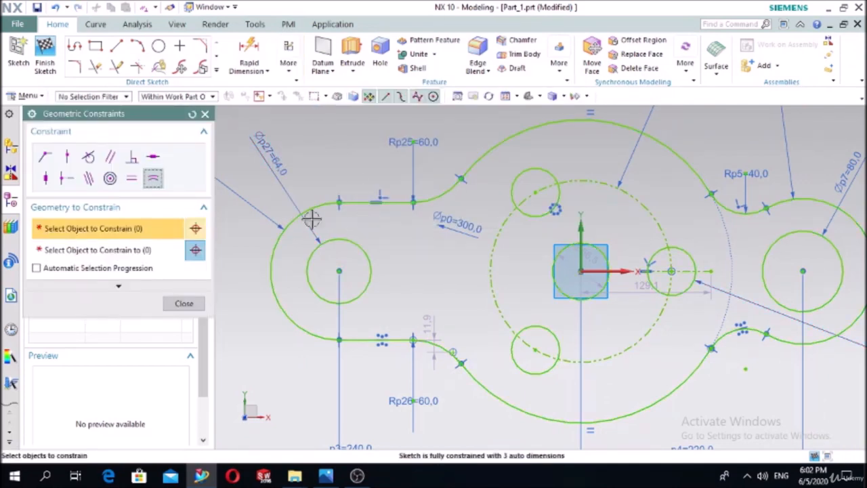
{"action": "left_click", "coordinate": [355, 238]}
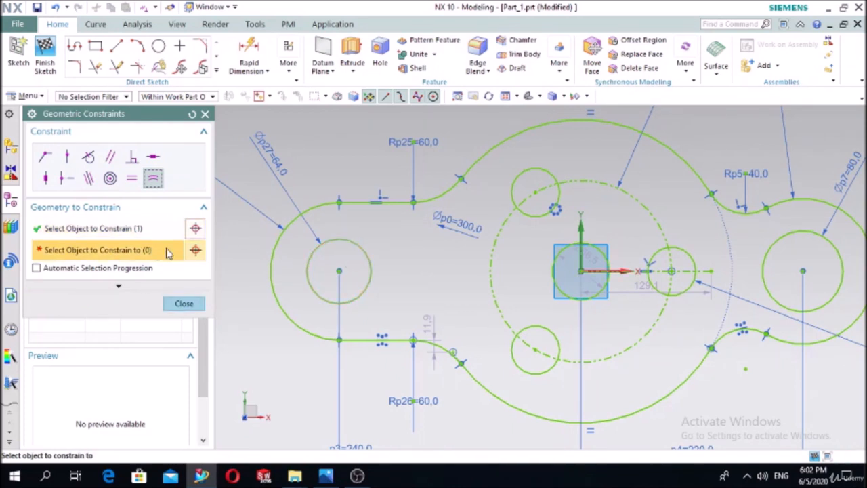
{"action": "left_click", "coordinate": [693, 250]}
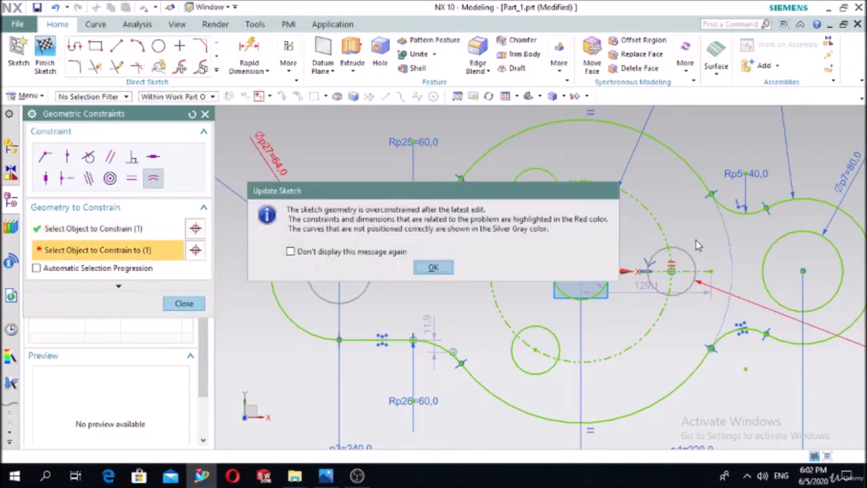
{"action": "left_click", "coordinate": [449, 267]}
{"action": "key", "text": "ctrl+q"}
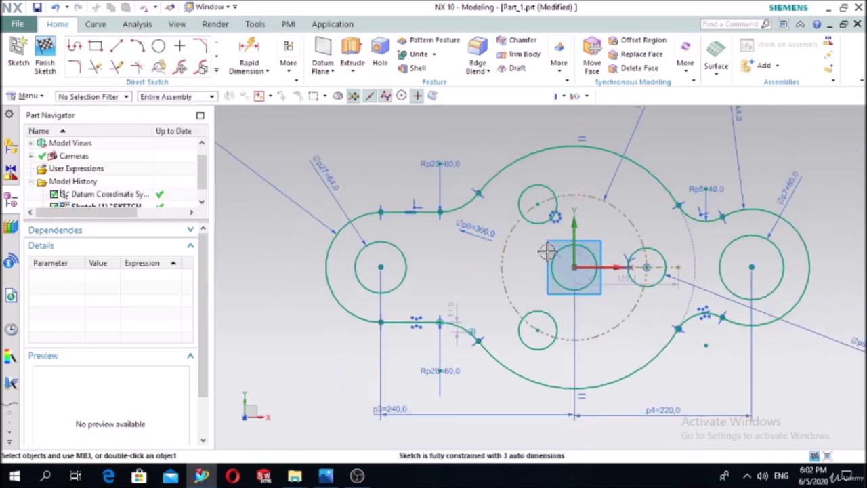
Delete the 48 mm diameter dimension from the hole circle on the X axis.
{"action": "scroll", "coordinate": [723, 314], "scroll_direction": "down", "scroll_amount": 3}
{"action": "scroll", "coordinate": [726, 314], "scroll_direction": "up", "scroll_amount": 5}
{"action": "scroll", "coordinate": [678, 287], "scroll_direction": "down", "scroll_amount": 1}
{"action": "left_click", "coordinate": [681, 280]}
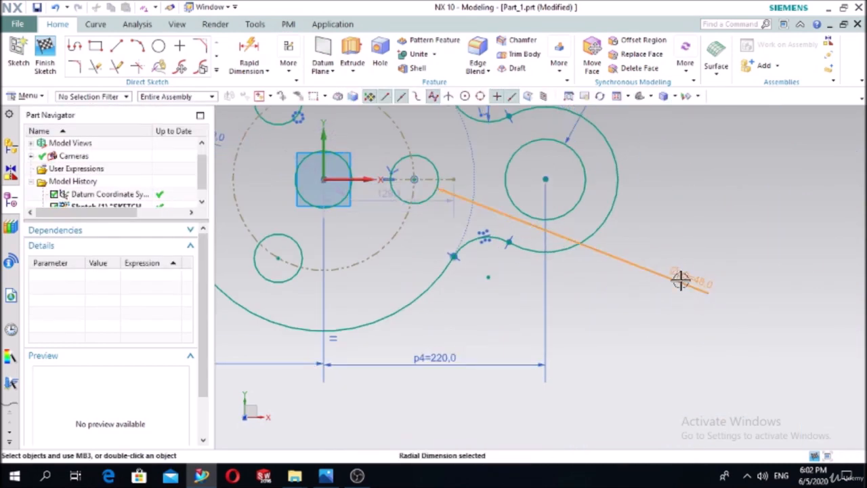
{"action": "key", "text": "Escape"}
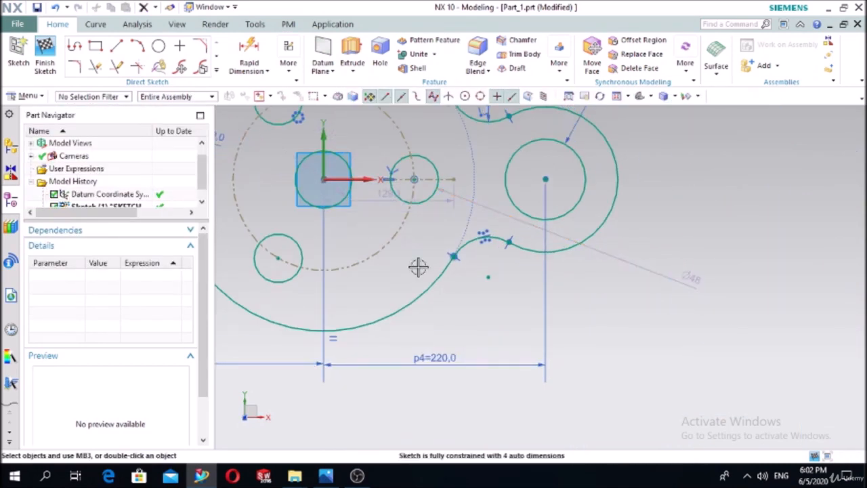
Apply an Equal Radius constraint between the left end's inner circle and the hole circle on the X axis.
{"action": "left_click", "coordinate": [288, 62]}
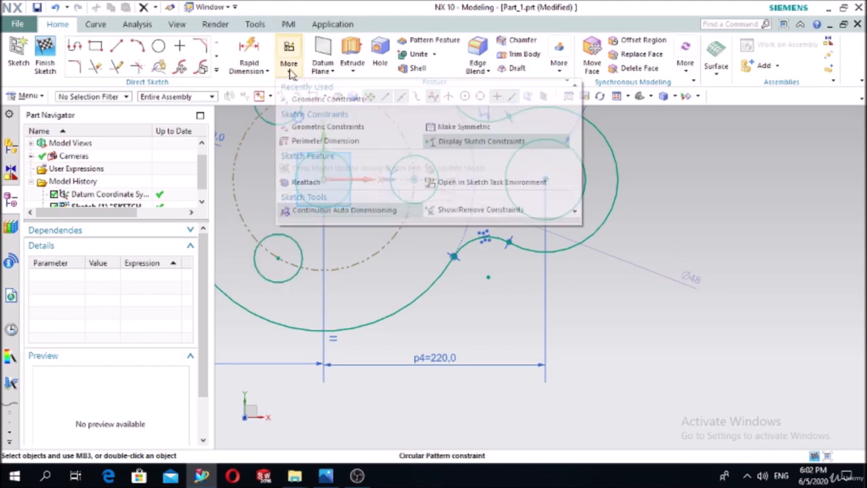
{"action": "left_click", "coordinate": [309, 101]}
{"action": "scroll", "coordinate": [414, 186], "scroll_direction": "down", "scroll_amount": 4}
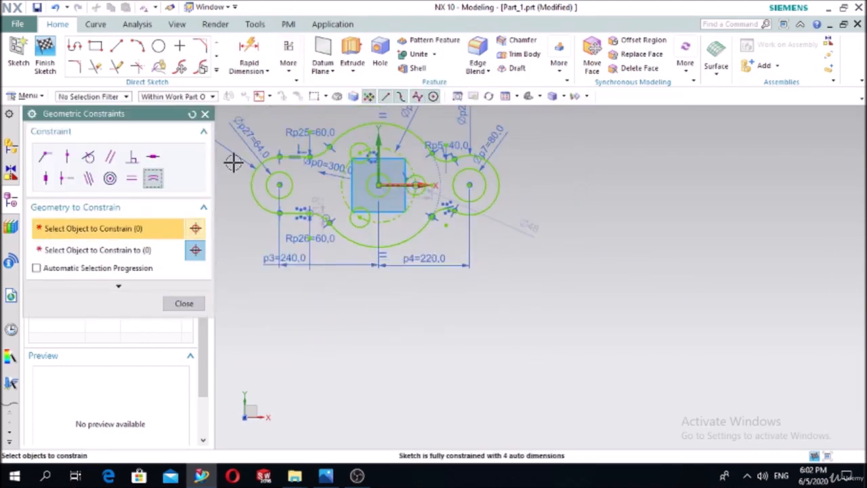
{"action": "scroll", "coordinate": [269, 169], "scroll_direction": "up", "scroll_amount": 4}
{"action": "left_click", "coordinate": [307, 175]}
{"action": "middle_click", "coordinate": [265, 240]}
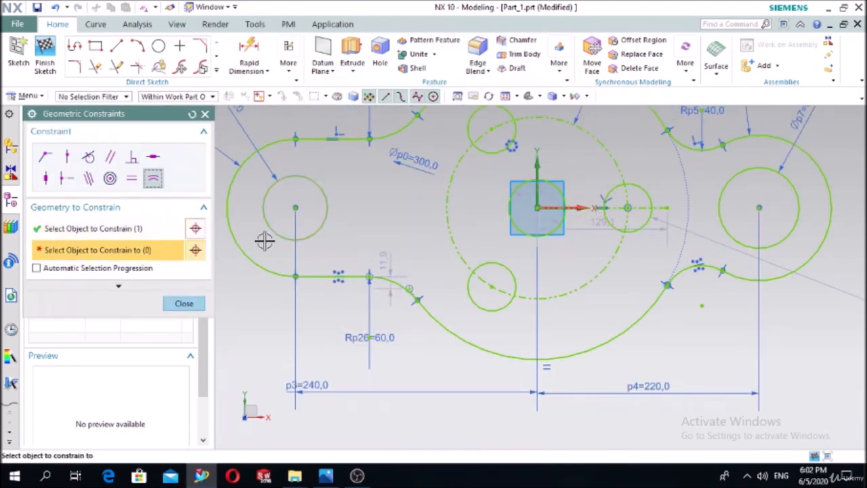
{"action": "left_click", "coordinate": [652, 191]}
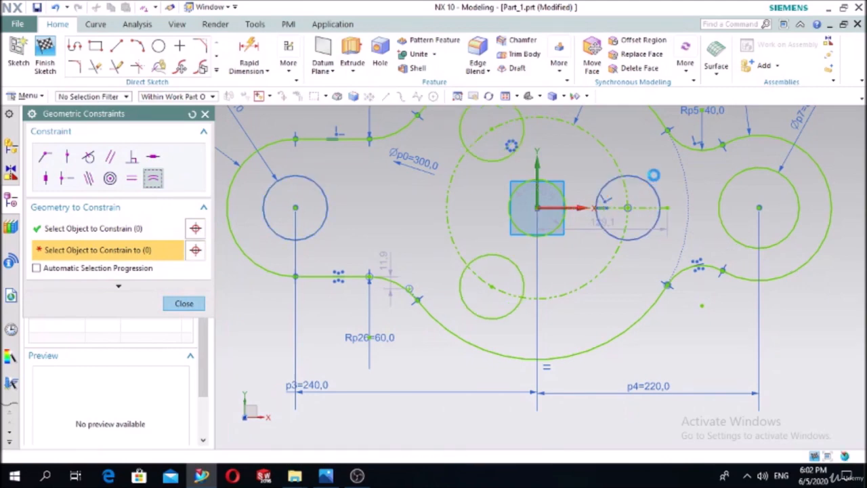
{"action": "left_click", "coordinate": [184, 304]}
Check the slot in Photos and, back in NX, try to dimension the distance from the left circle's centre to the X-axis hole's centre.
{"action": "left_click", "coordinate": [326, 474]}
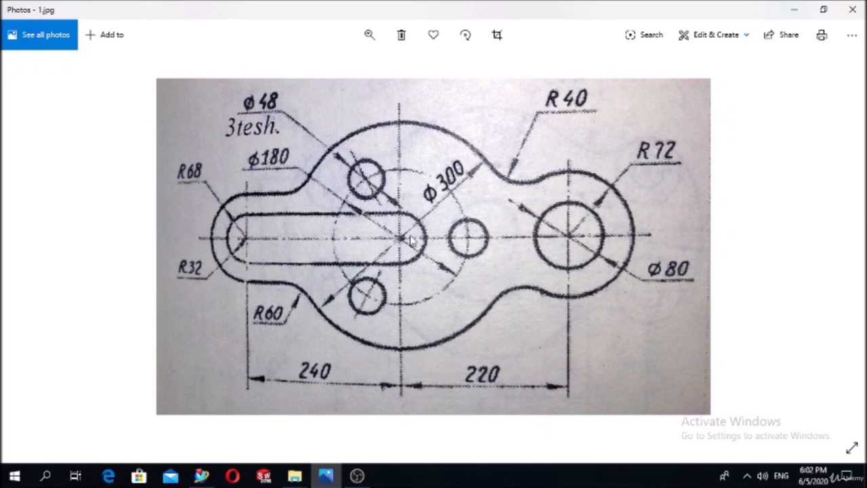
{"action": "left_click", "coordinate": [326, 474]}
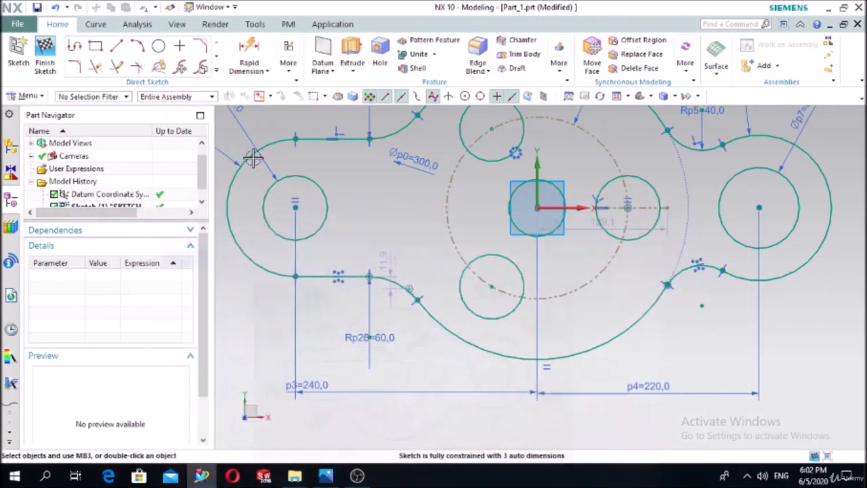
{"action": "left_click", "coordinate": [249, 55]}
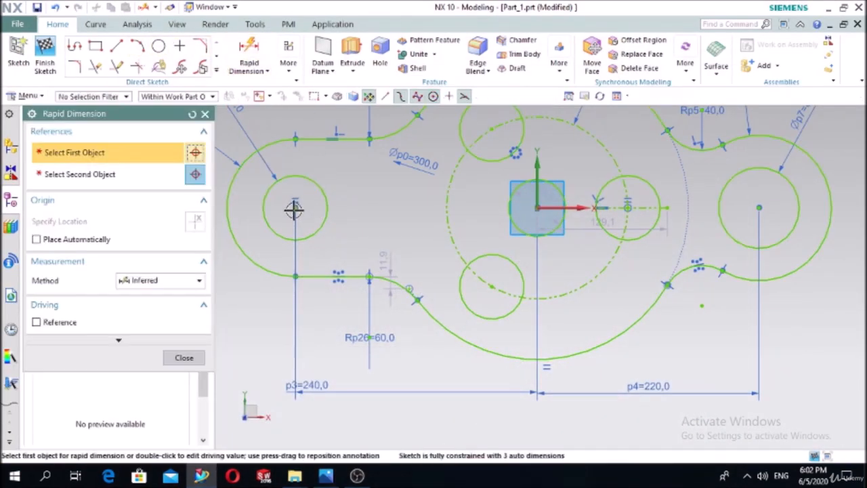
{"action": "left_click", "coordinate": [295, 208]}
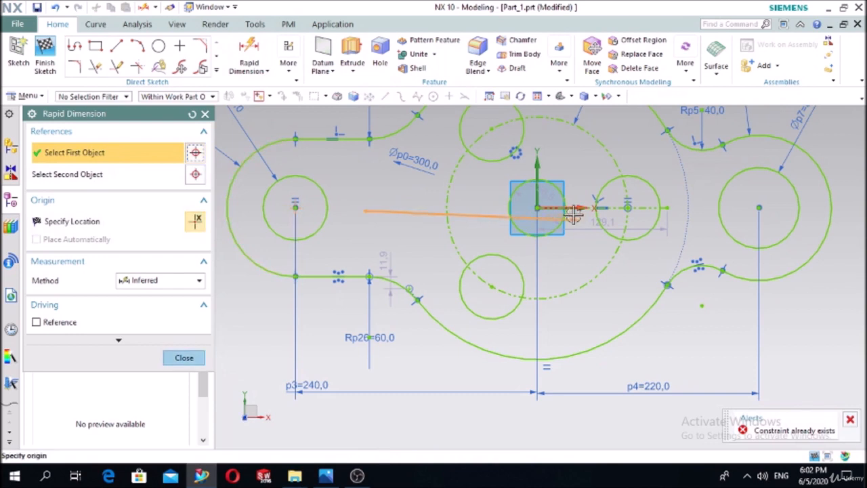
{"action": "left_click", "coordinate": [629, 207]}
{"action": "left_click", "coordinate": [461, 427]}
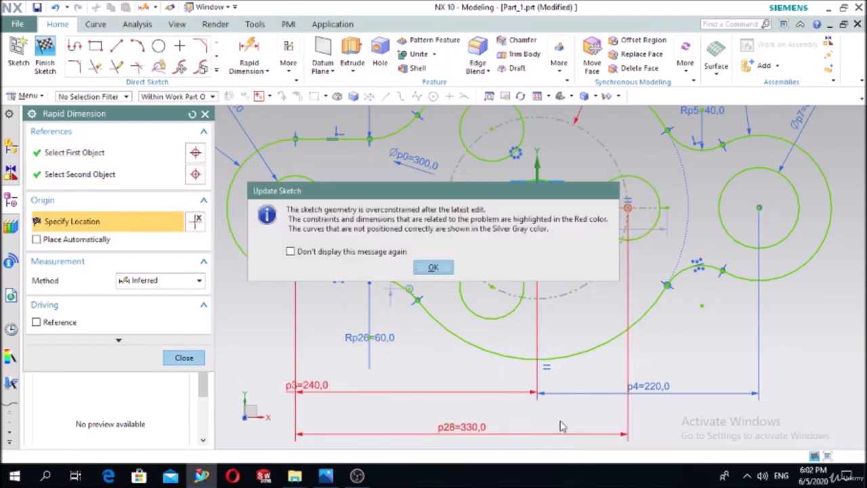
{"action": "left_click", "coordinate": [433, 267]}
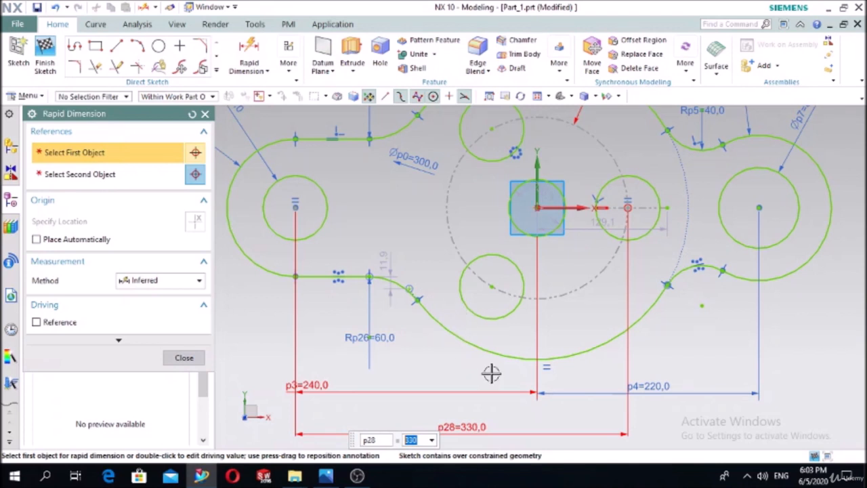
{"action": "key", "text": "Escape"}
{"action": "key", "text": "Escape"}
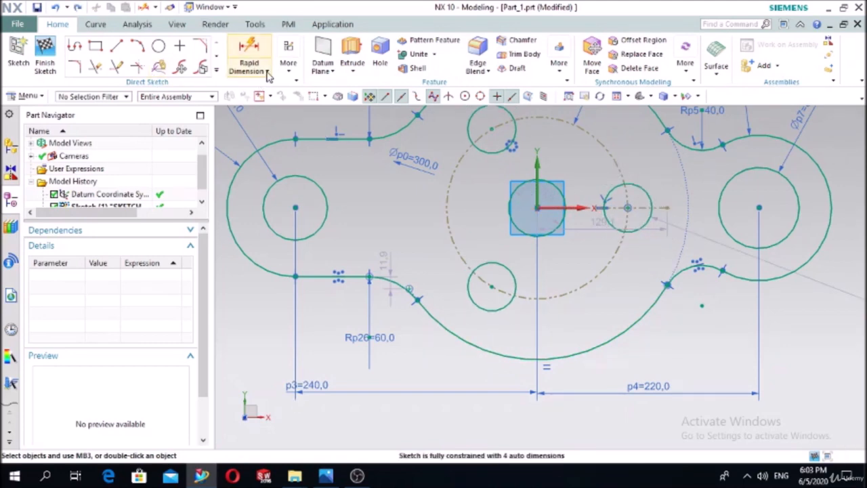
Apply an Equal Radius constraint between the left end's inner circle and the circle at the origin.
{"action": "left_click", "coordinate": [291, 67]}
{"action": "left_click", "coordinate": [328, 99]}
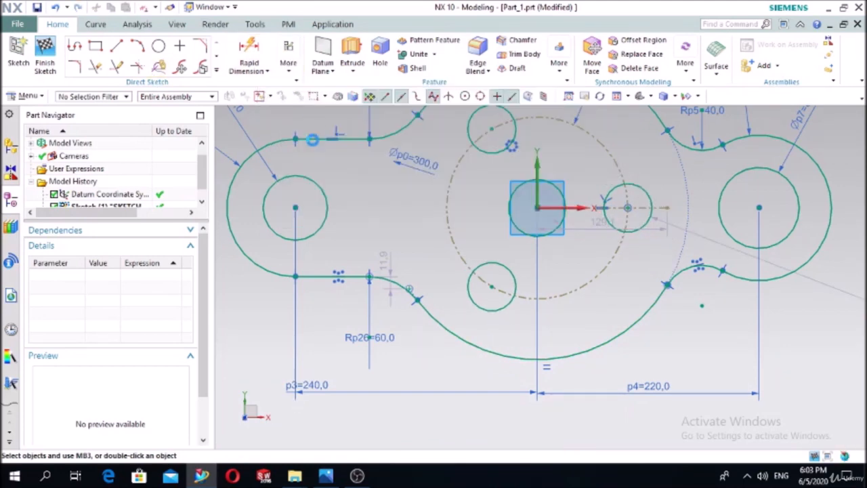
{"action": "left_click", "coordinate": [305, 178]}
{"action": "left_click", "coordinate": [160, 252]}
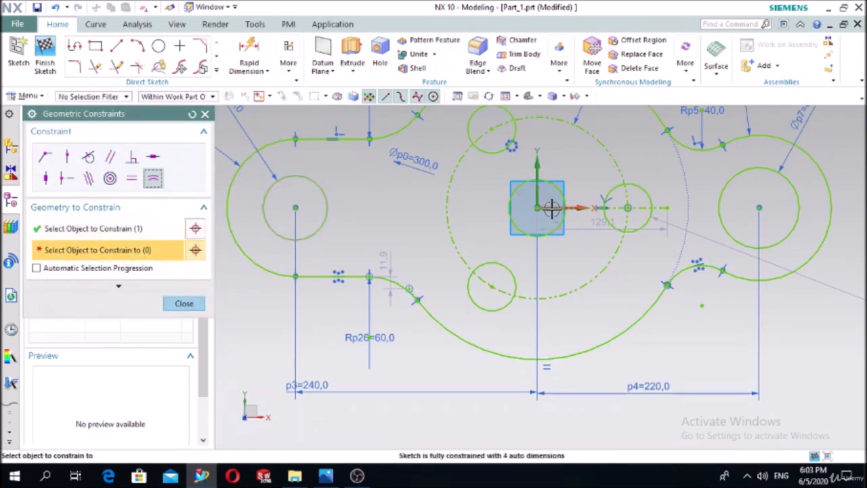
{"action": "left_click", "coordinate": [562, 203]}
{"action": "left_click", "coordinate": [184, 303]}
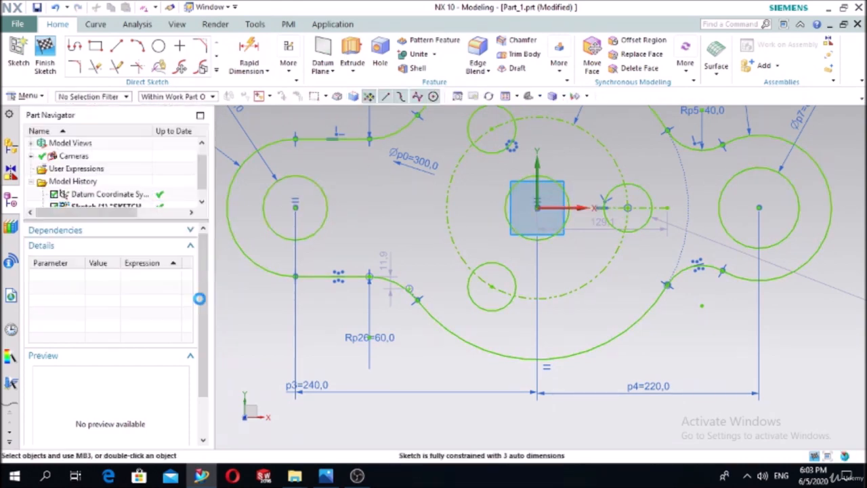
Try to dimension the distance between the left inner circle's centre and the origin circle's centre.
{"action": "left_click", "coordinate": [294, 207]}
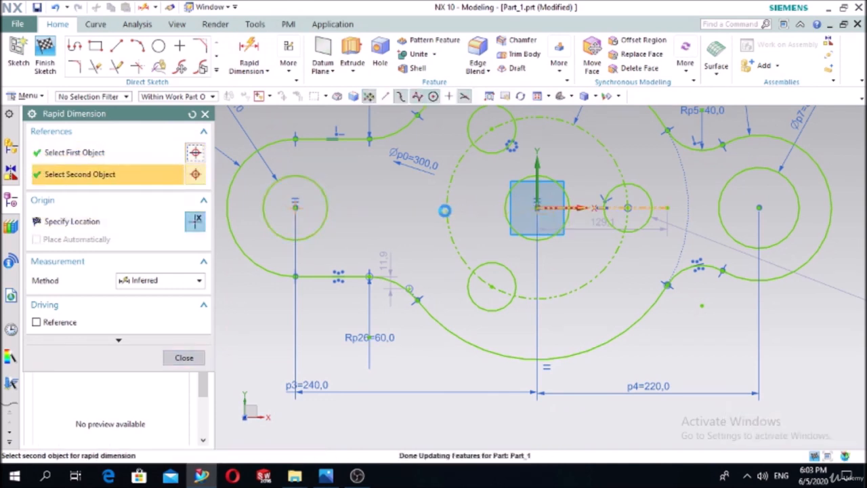
{"action": "left_click", "coordinate": [539, 207]}
{"action": "left_click", "coordinate": [428, 217]}
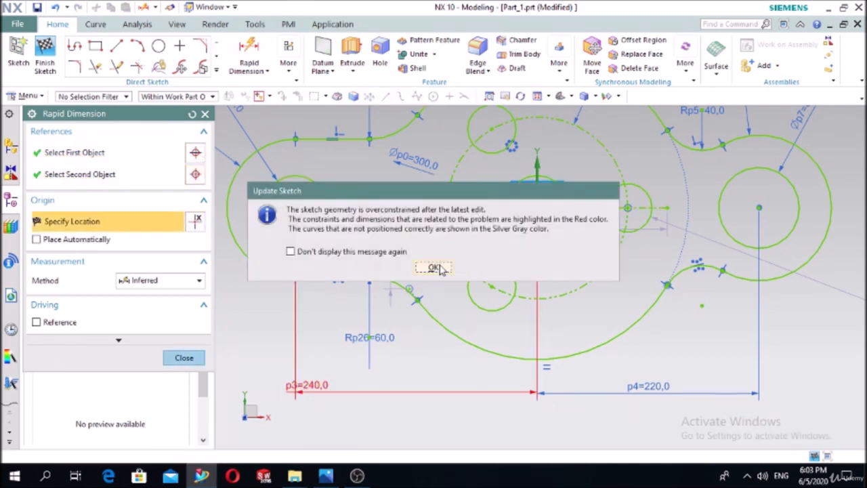
{"action": "left_click", "coordinate": [440, 269]}
{"action": "key", "text": "ctrl+z"}
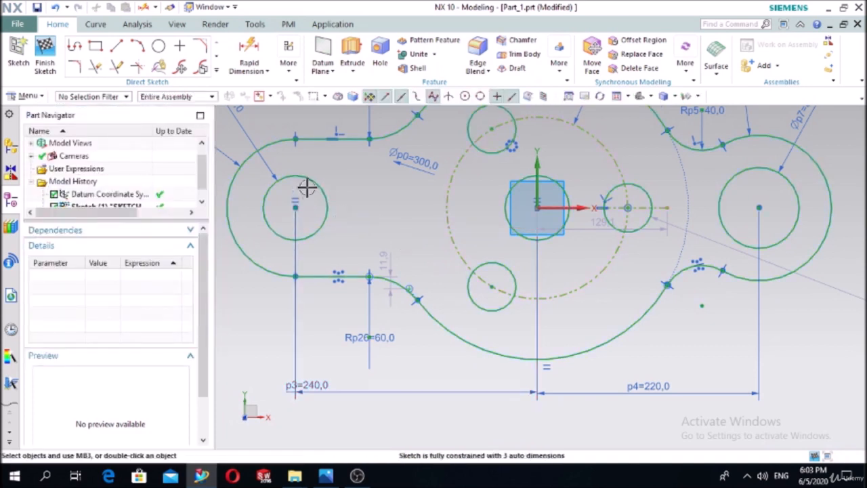
Draw a horizontal line about 85 mm long from the uppermost point of the left inner circle towards the origin circle.
{"action": "left_click", "coordinate": [117, 45]}
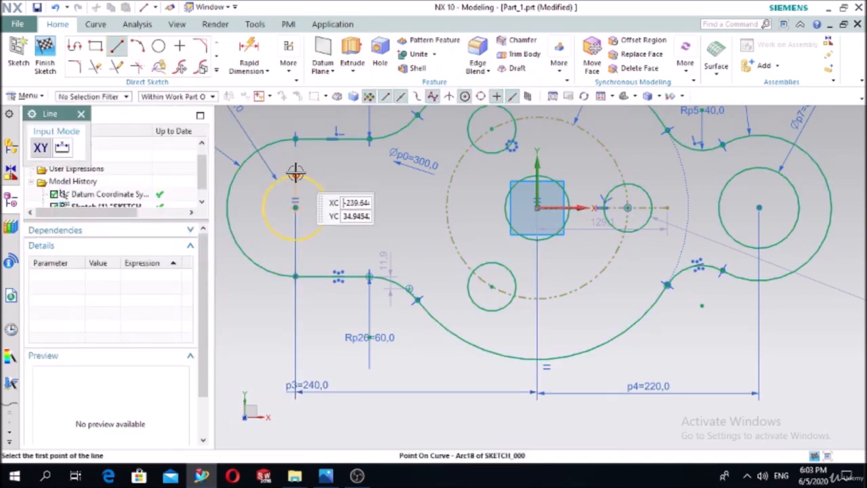
{"action": "left_click", "coordinate": [295, 174]}
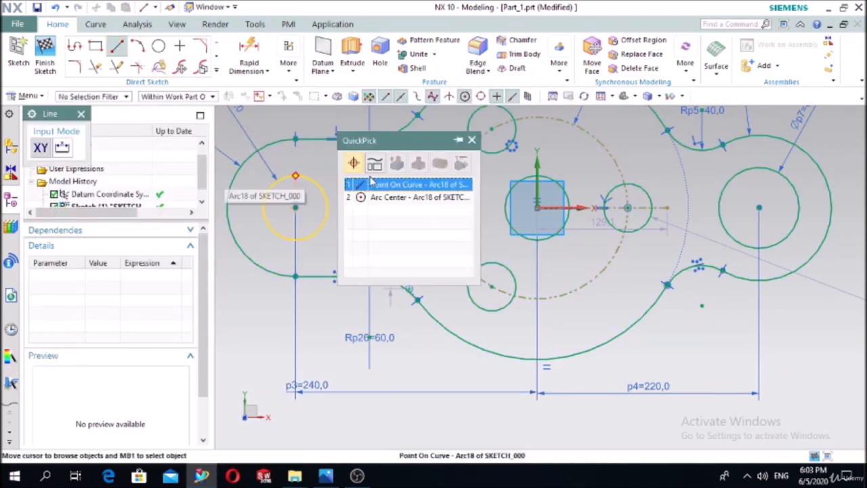
{"action": "left_click", "coordinate": [379, 179]}
{"action": "left_click", "coordinate": [382, 174]}
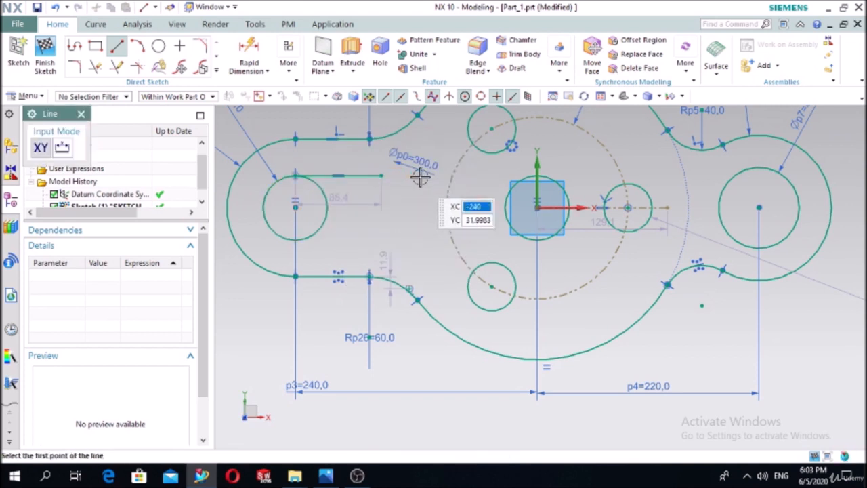
{"action": "key", "text": "Escape"}
Extend the slot's upper horizontal line to the dash-dot construction circle with Quick Extend.
{"action": "left_click", "coordinate": [120, 70]}
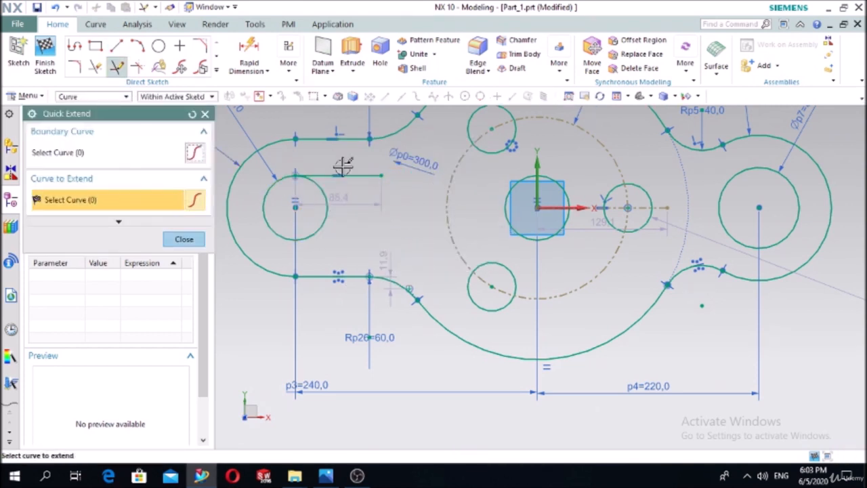
{"action": "left_click", "coordinate": [365, 180]}
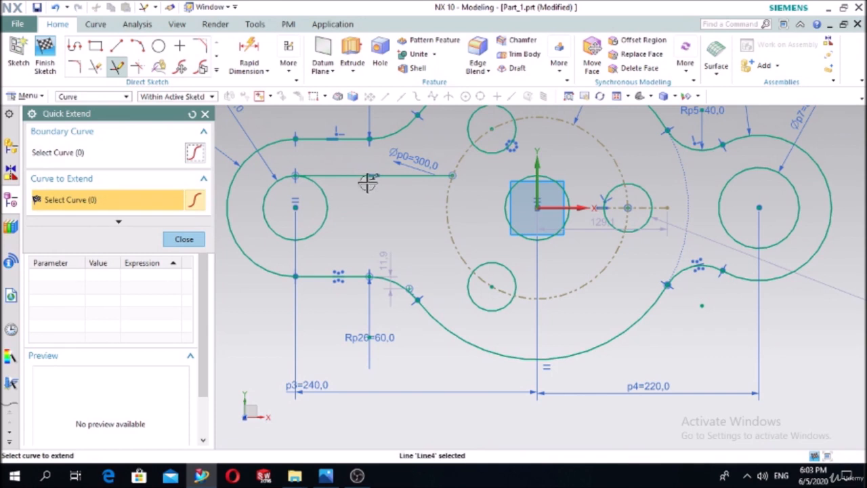
{"action": "left_click", "coordinate": [205, 114]}
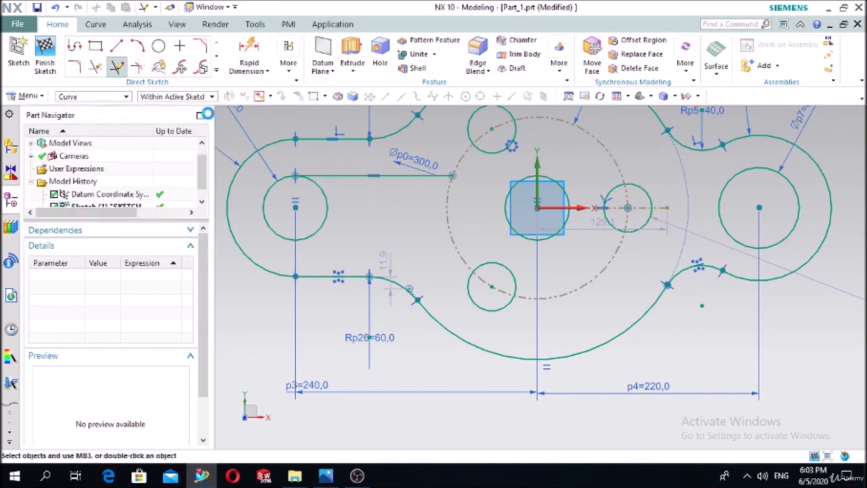
Delete the dash-dot construction circle and extend the slot's upper line to the circle at the origin.
{"action": "left_click", "coordinate": [448, 211]}
{"action": "key", "text": "Delete"}
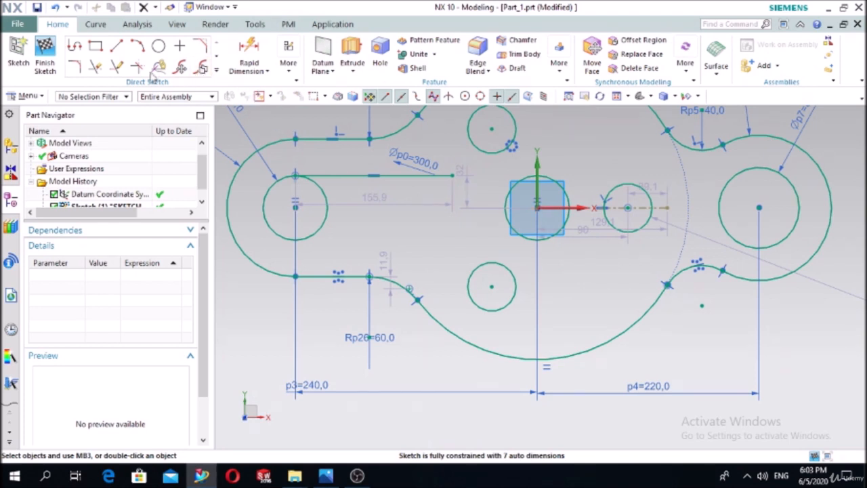
{"action": "left_click", "coordinate": [118, 66]}
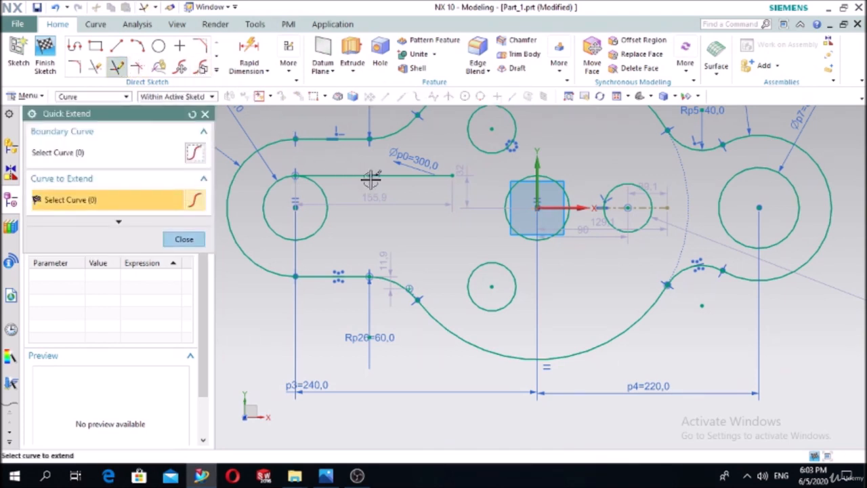
{"action": "left_click", "coordinate": [432, 177]}
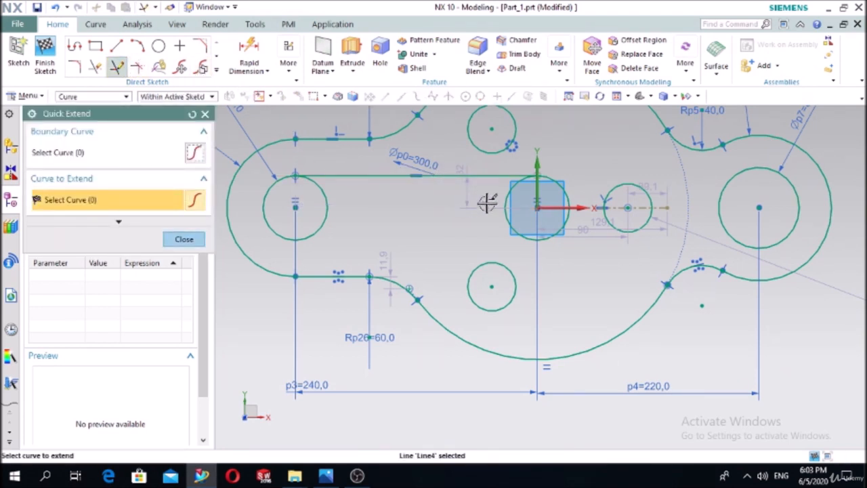
{"action": "left_click", "coordinate": [186, 236]}
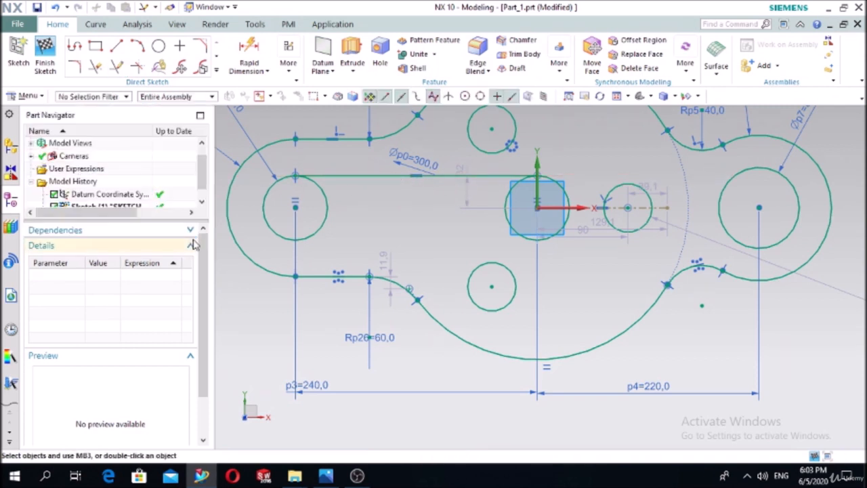
Mirror the slot's upper horizontal line about the X axis to create the slot's lower line.
{"action": "left_click", "coordinate": [217, 71]}
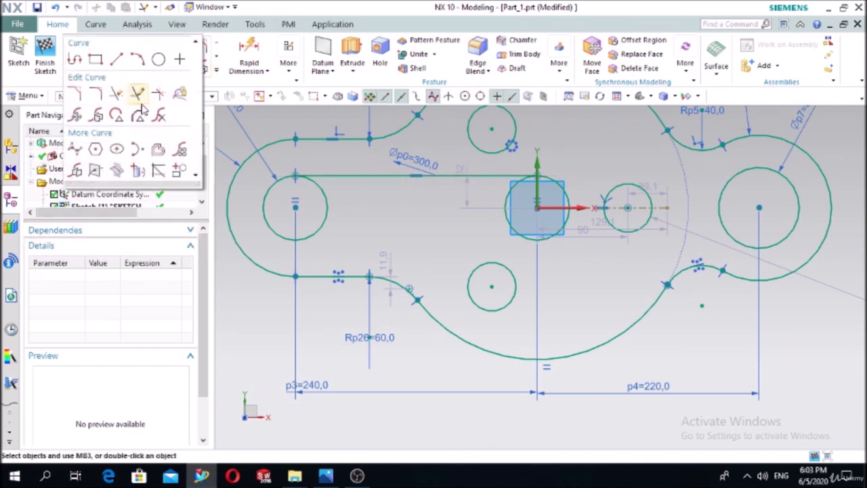
{"action": "left_click", "coordinate": [95, 167]}
{"action": "left_click", "coordinate": [341, 176]}
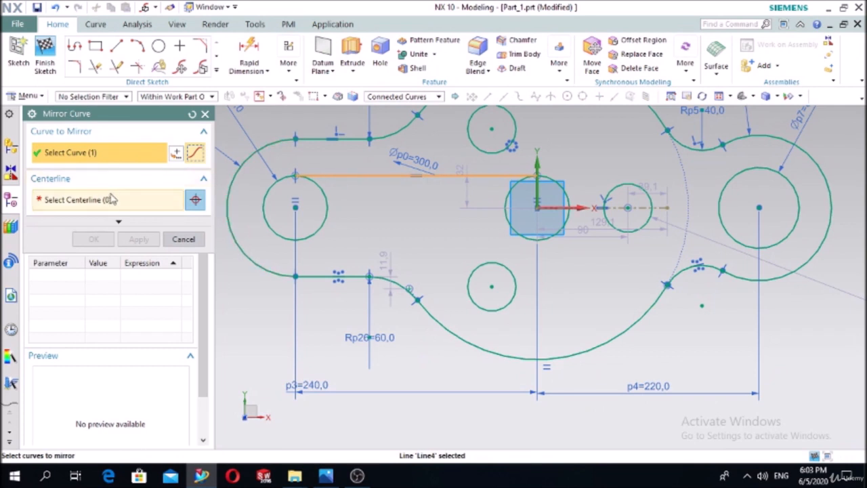
{"action": "left_click", "coordinate": [67, 200]}
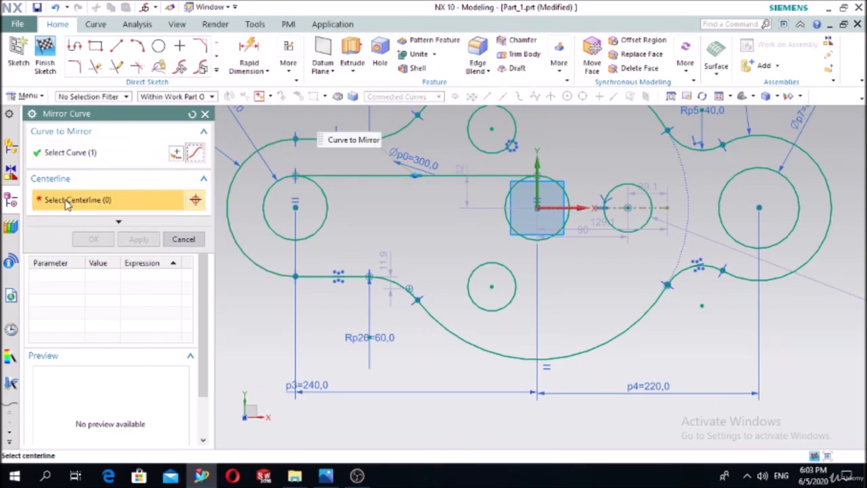
{"action": "left_click", "coordinate": [548, 206]}
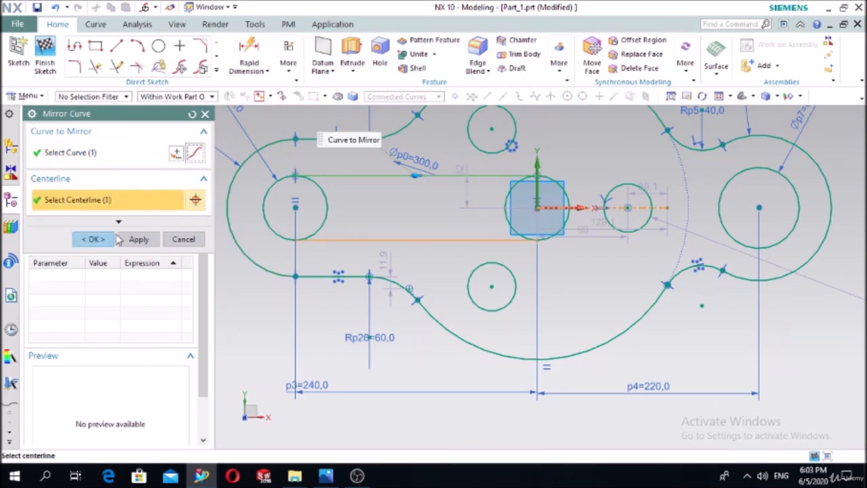
{"action": "left_click", "coordinate": [95, 238]}
Make the slot's lower line tangent to the left inner circle and to the circle at the origin using Geometric Constraints.
{"action": "left_click", "coordinate": [282, 70]}
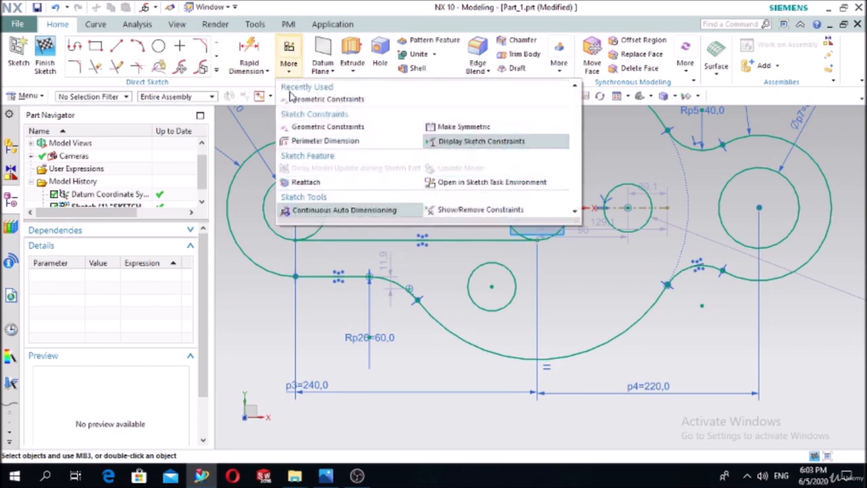
{"action": "left_click", "coordinate": [315, 103]}
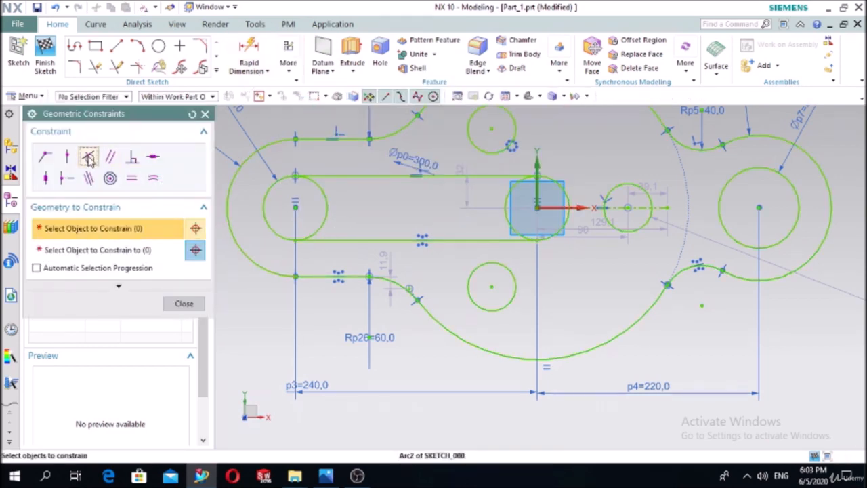
{"action": "left_click", "coordinate": [90, 157]}
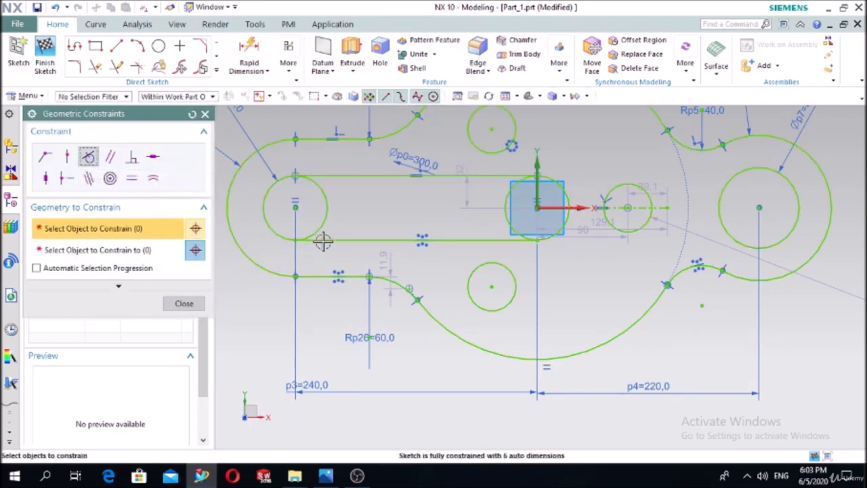
{"action": "left_click", "coordinate": [315, 240]}
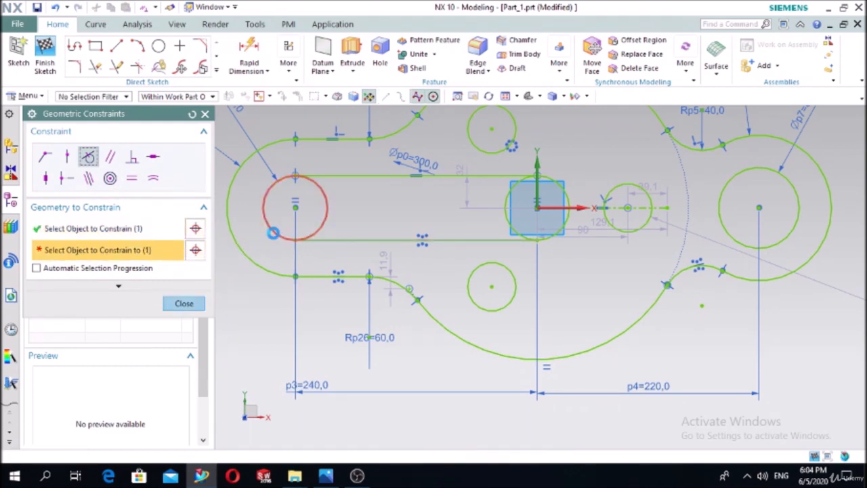
{"action": "left_click", "coordinate": [261, 237]}
{"action": "left_click", "coordinate": [349, 239]}
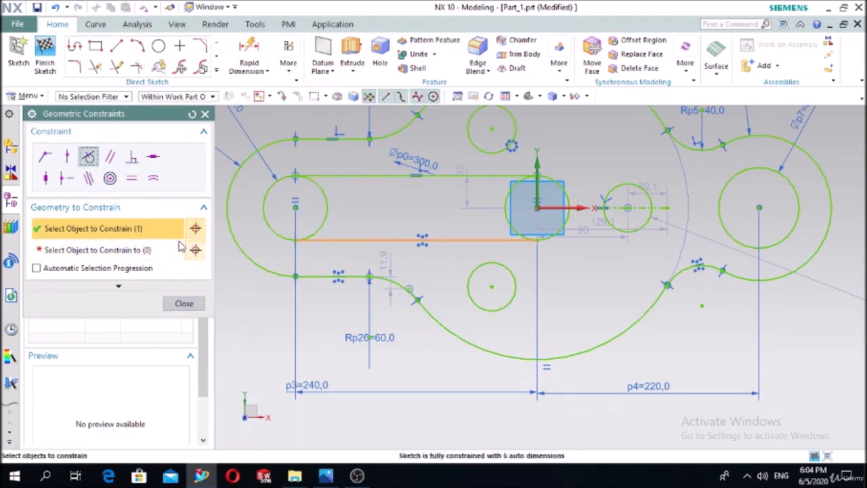
{"action": "left_click", "coordinate": [542, 240]}
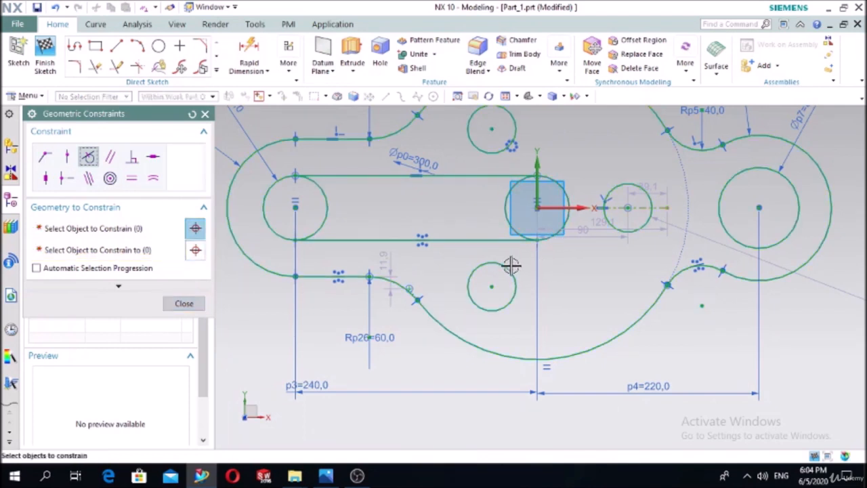
{"action": "left_click", "coordinate": [184, 303]}
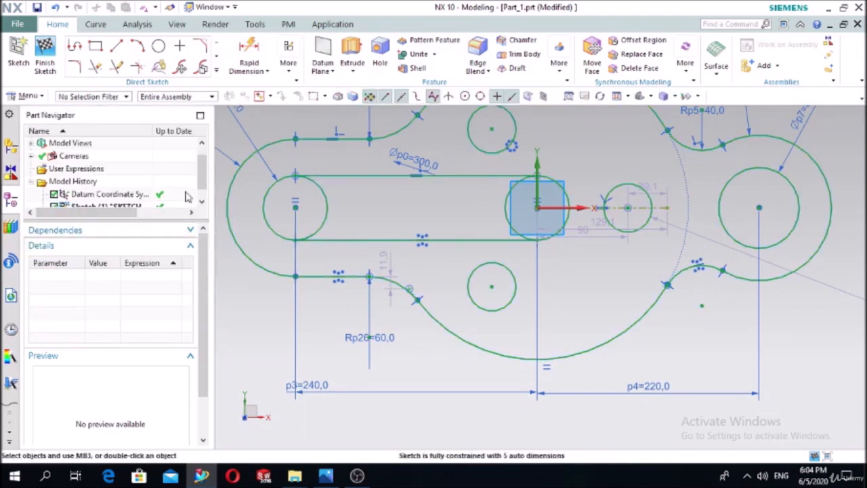
Trim the inner arcs of the two slot end circles with Quick Trim and finish the sketch.
{"action": "left_click", "coordinate": [96, 67]}
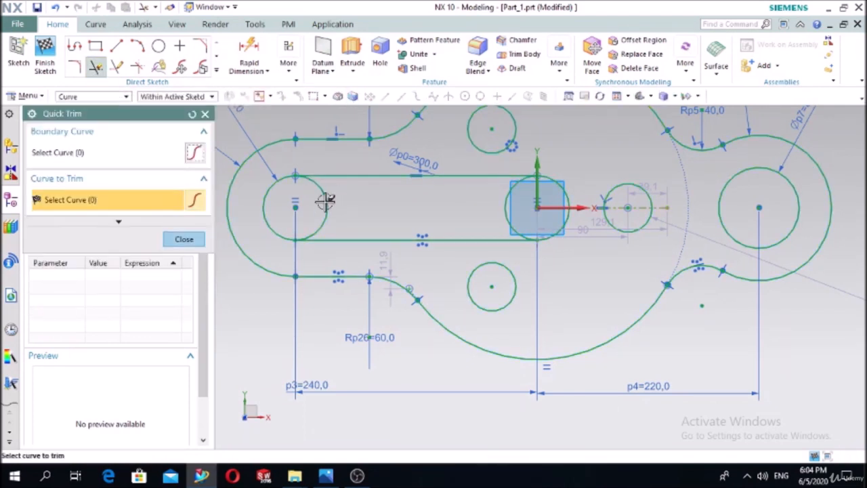
{"action": "scroll", "coordinate": [427, 200], "scroll_direction": "down", "scroll_amount": 4}
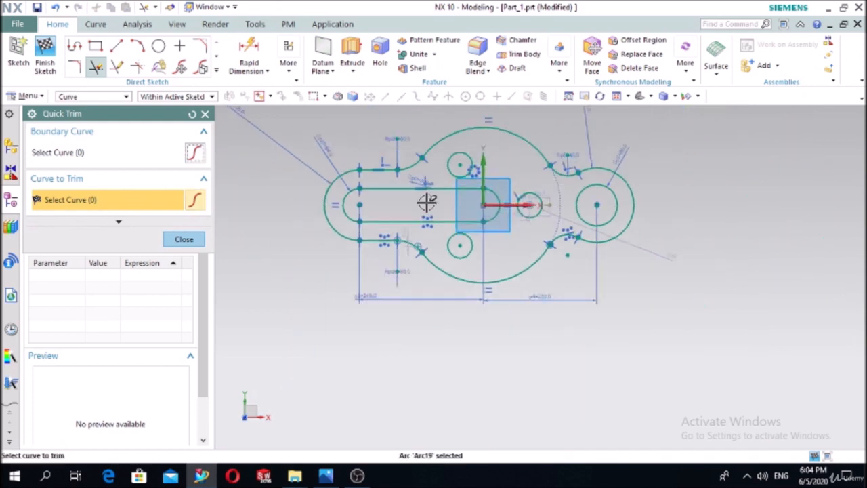
{"action": "left_click", "coordinate": [184, 238]}
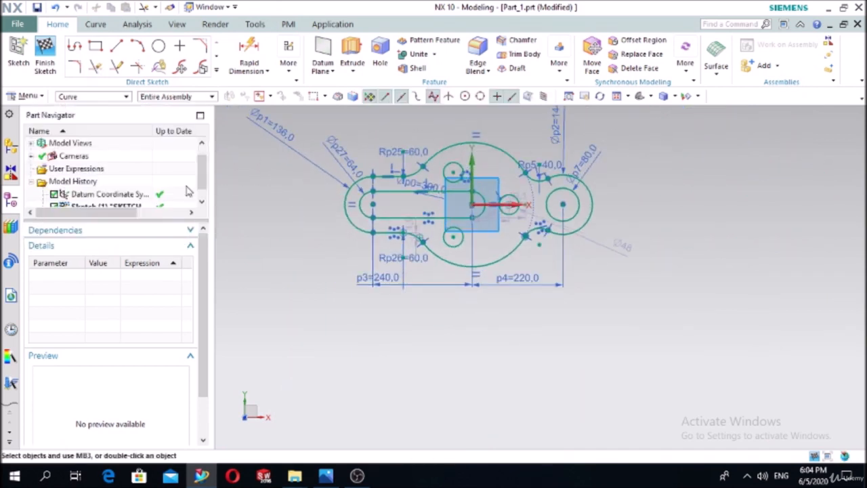
{"action": "left_click", "coordinate": [53, 50]}
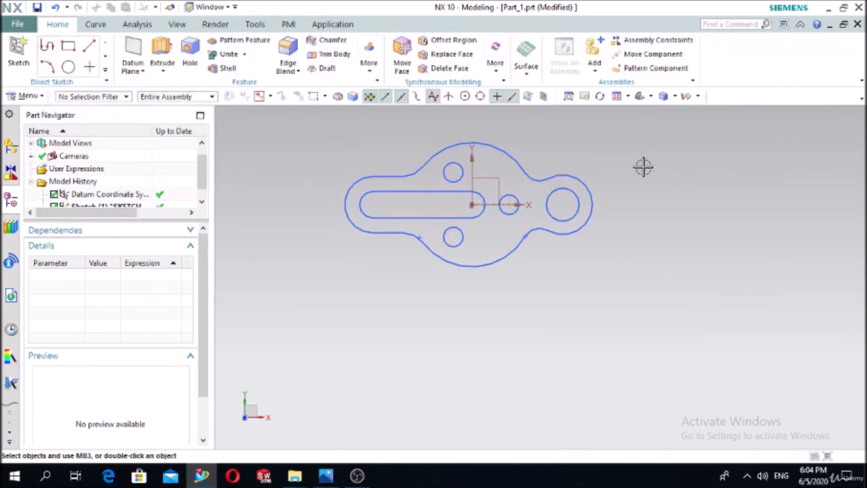
Compare the finished plate sketch with the reference drawing 1.jpg in Photos, then return to NX.
{"action": "scroll", "coordinate": [514, 128], "scroll_direction": "up", "scroll_amount": 1}
{"action": "scroll", "coordinate": [515, 128], "scroll_direction": "up", "scroll_amount": 1}
{"action": "scroll", "coordinate": [599, 147], "scroll_direction": "down", "scroll_amount": 1}
{"action": "scroll", "coordinate": [723, 192], "scroll_direction": "down", "scroll_amount": 1}
{"action": "scroll", "coordinate": [516, 127], "scroll_direction": "up", "scroll_amount": 2}
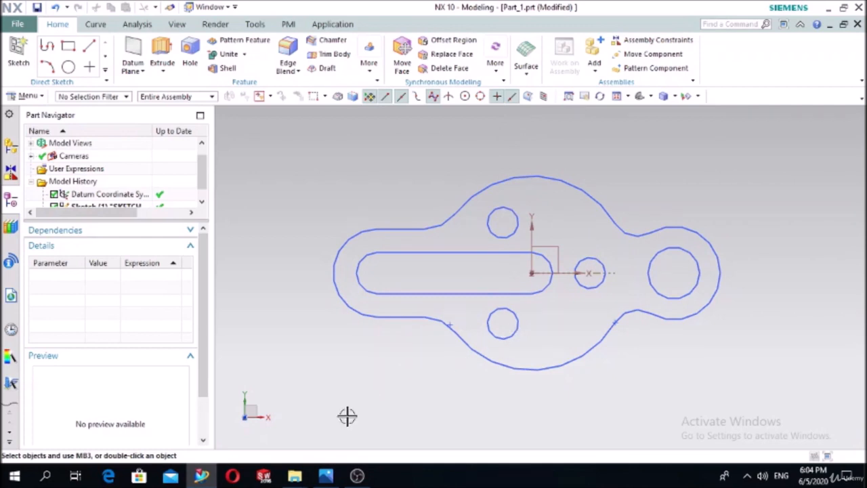
{"action": "left_click", "coordinate": [326, 477]}
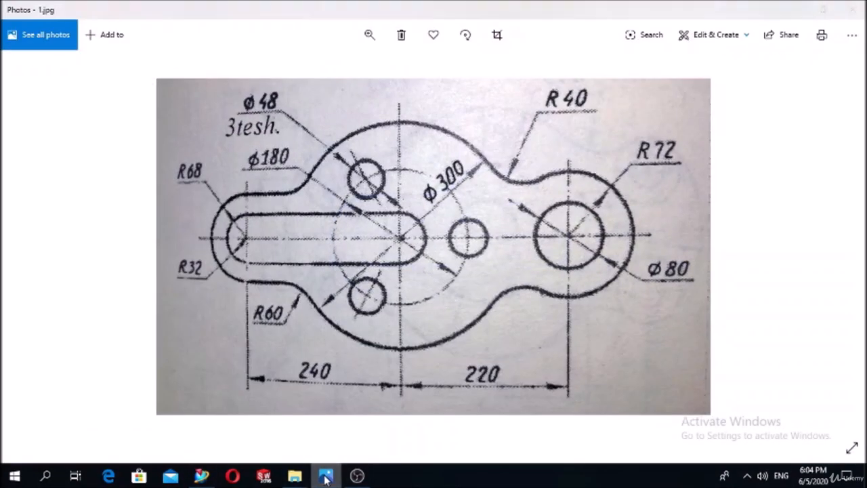
{"action": "left_click", "coordinate": [326, 476]}
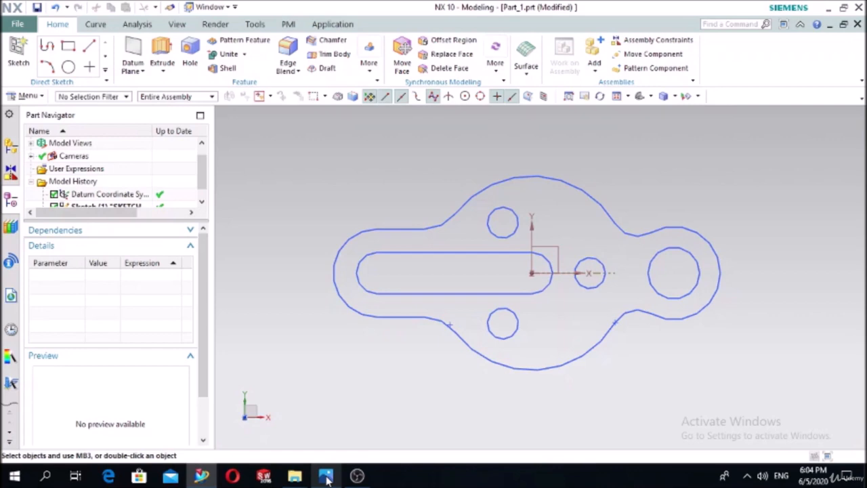
Bring up the next reference drawing, 2.jpg, in Photos, then switch back to NX and save Part_1.
{"action": "left_click", "coordinate": [326, 478]}
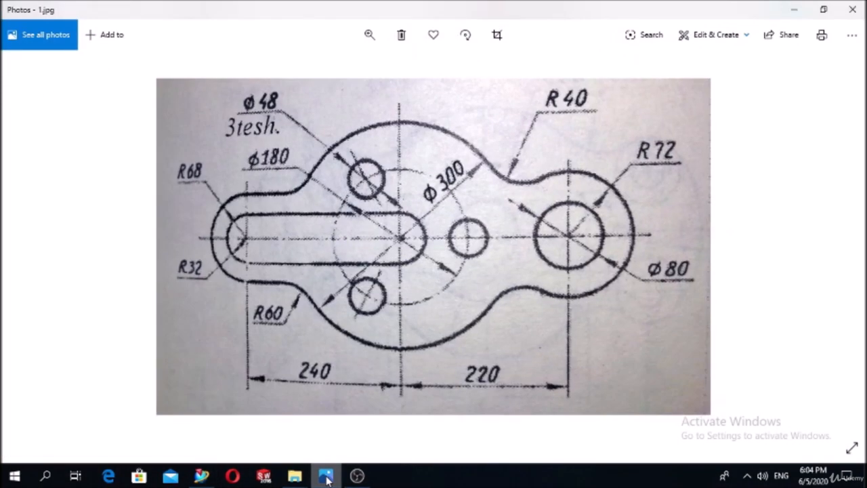
{"action": "key", "text": "Right"}
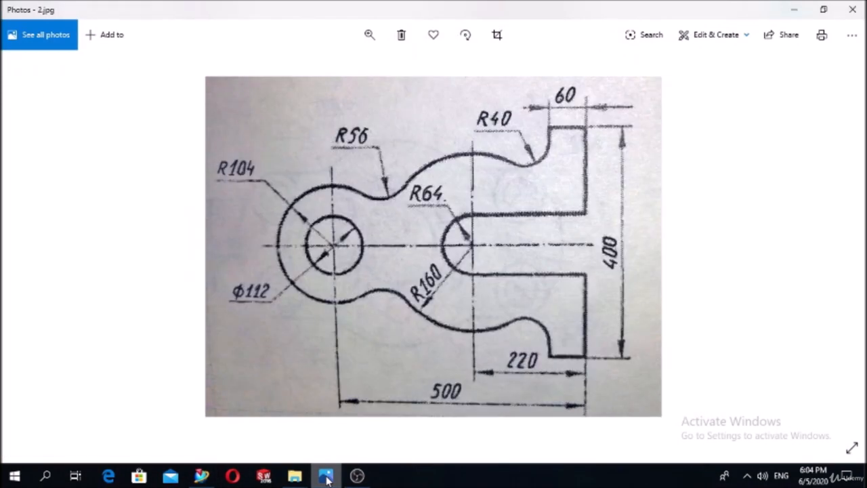
{"action": "left_click", "coordinate": [326, 477]}
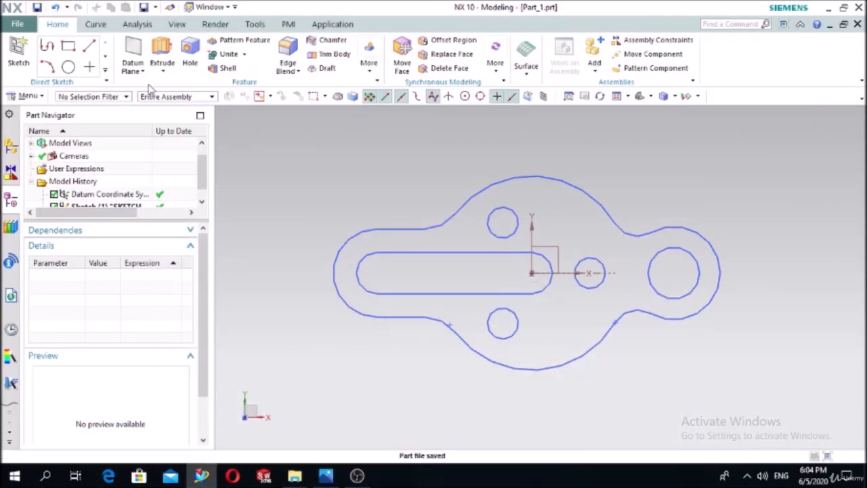
Create a new part named Part_2.prt from the Model template in millimetres, stored in the Desktop folder.
{"action": "left_click", "coordinate": [24, 24]}
{"action": "key", "text": "Escape"}
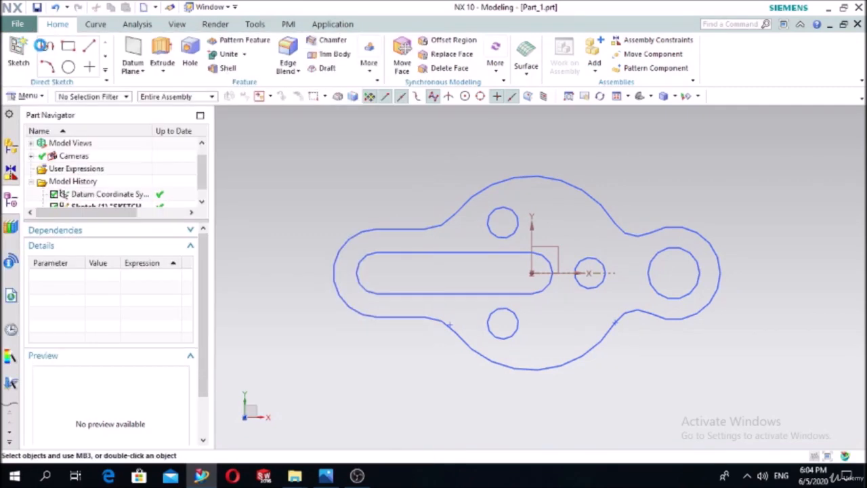
{"action": "key", "text": "ctrl+n"}
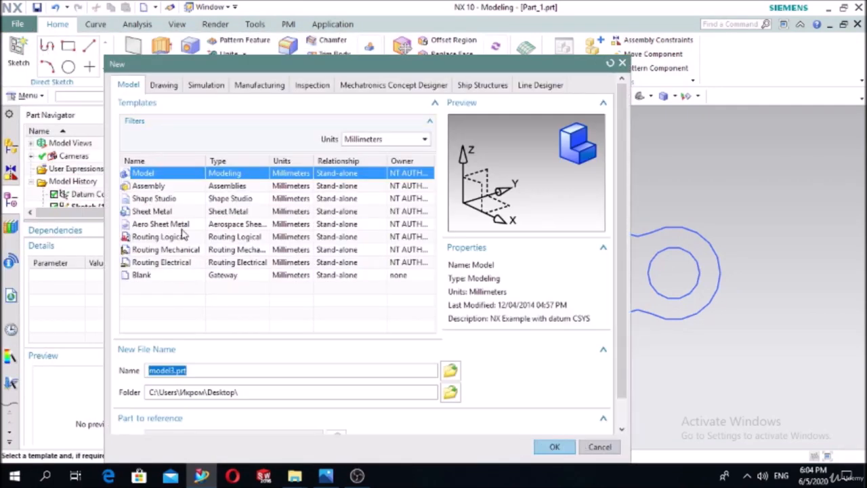
{"action": "left_click_drag", "start_coordinate": [196, 373], "coordinate": [145, 371]}
{"action": "type", "text": "Par"}
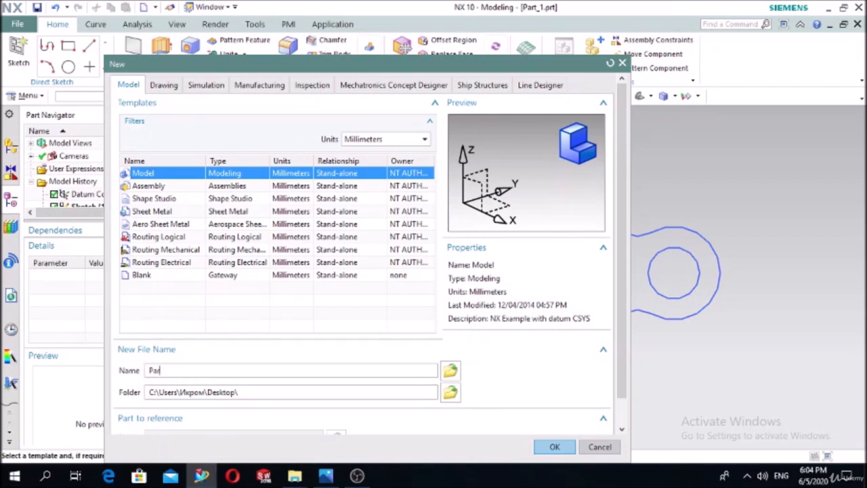
{"action": "type", "text": "t_2.prt"}
{"action": "left_click", "coordinate": [451, 392]}
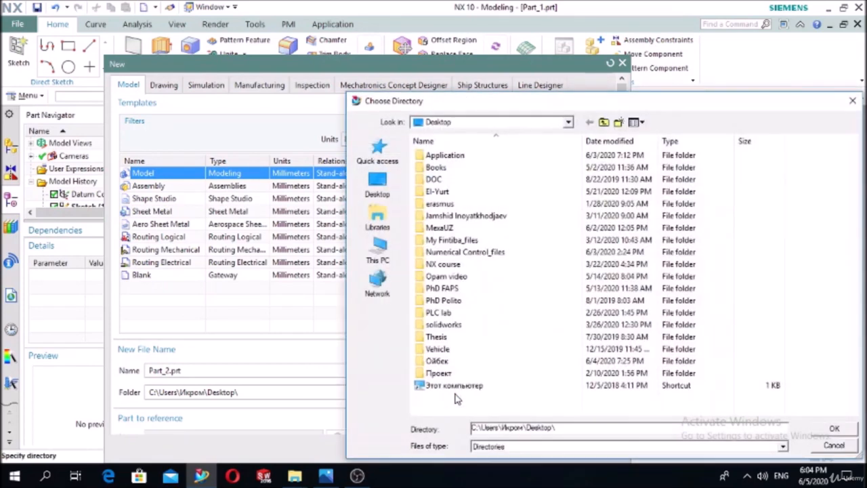
{"action": "left_click", "coordinate": [377, 186]}
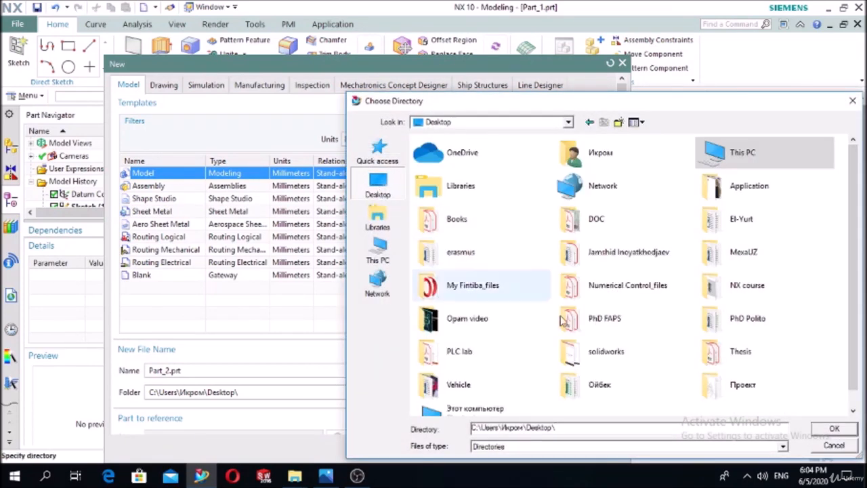
{"action": "left_click", "coordinate": [841, 430]}
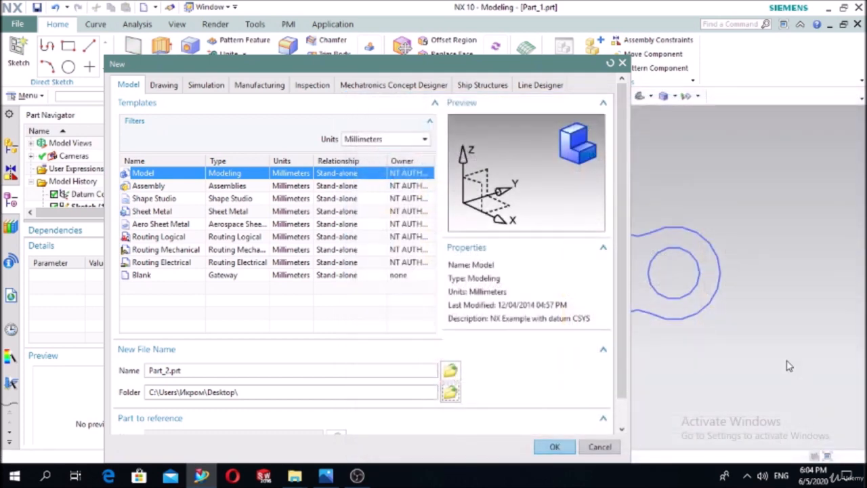
{"action": "left_click", "coordinate": [553, 447]}
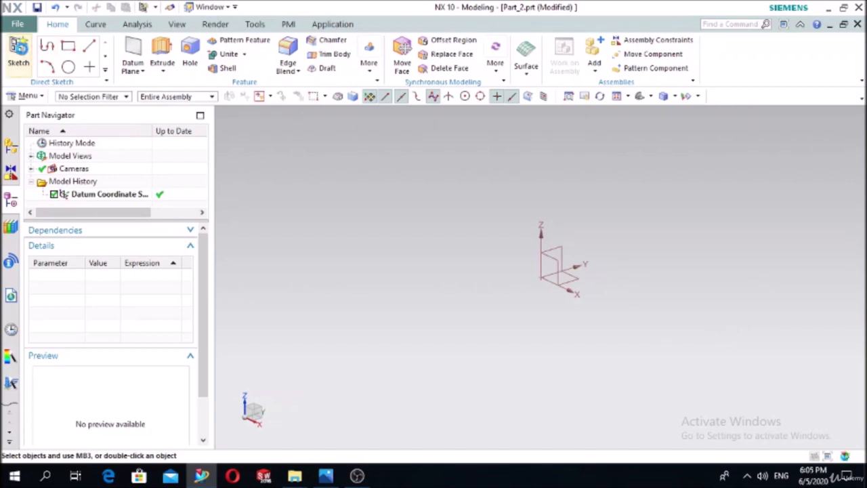
Start a new sketch on the XY datum plane.
{"action": "left_click", "coordinate": [19, 53]}
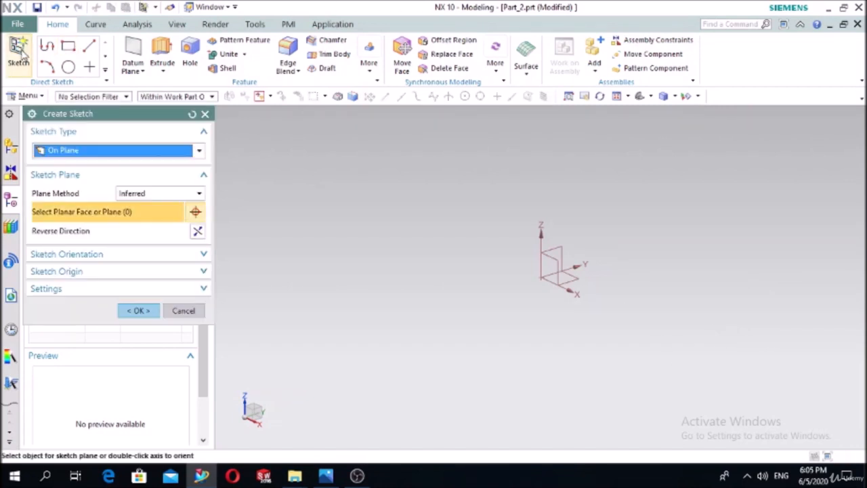
{"action": "left_click", "coordinate": [569, 276]}
{"action": "left_click", "coordinate": [137, 311]}
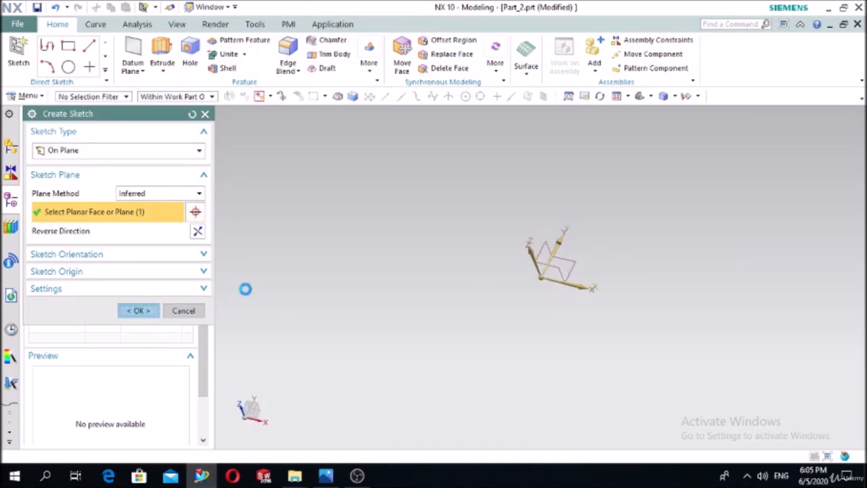
Consult drawing 2.jpg in Photos, then sketch a large circle and a smaller concentric circle centred on the origin in NX.
{"action": "key", "text": "alt+Tab"}
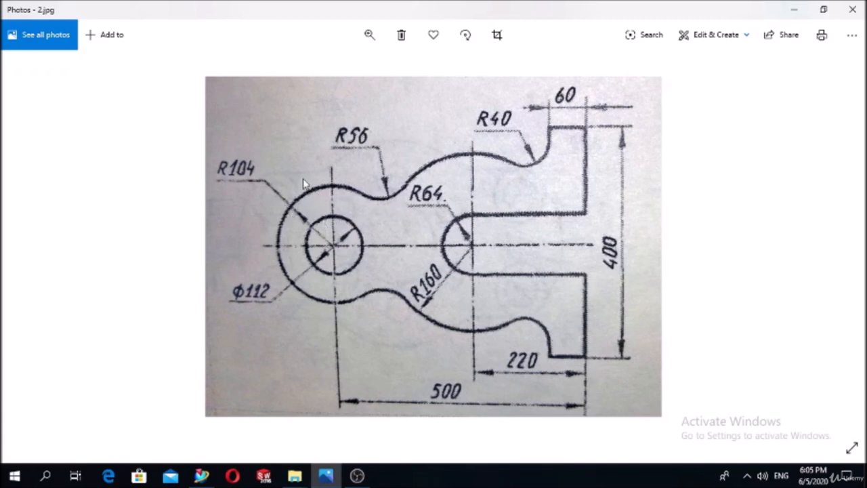
{"action": "left_click", "coordinate": [326, 476]}
{"action": "left_click", "coordinate": [159, 45]}
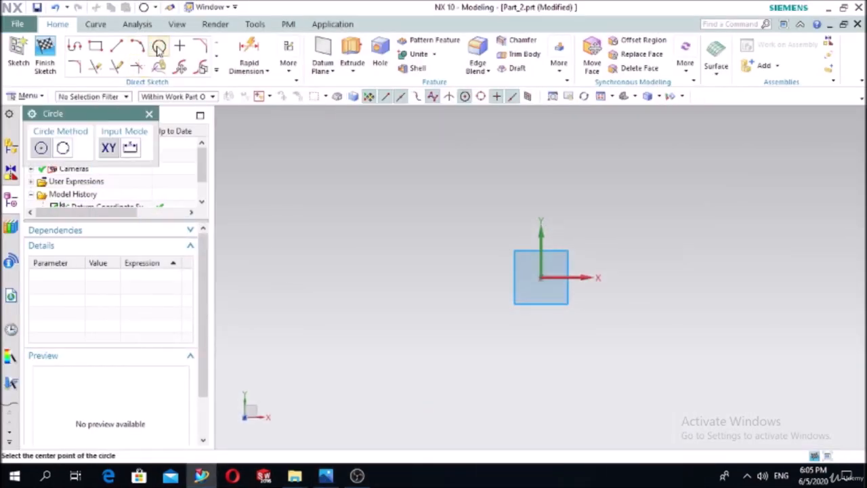
{"action": "left_click", "coordinate": [541, 277]}
{"action": "left_click", "coordinate": [610, 208]}
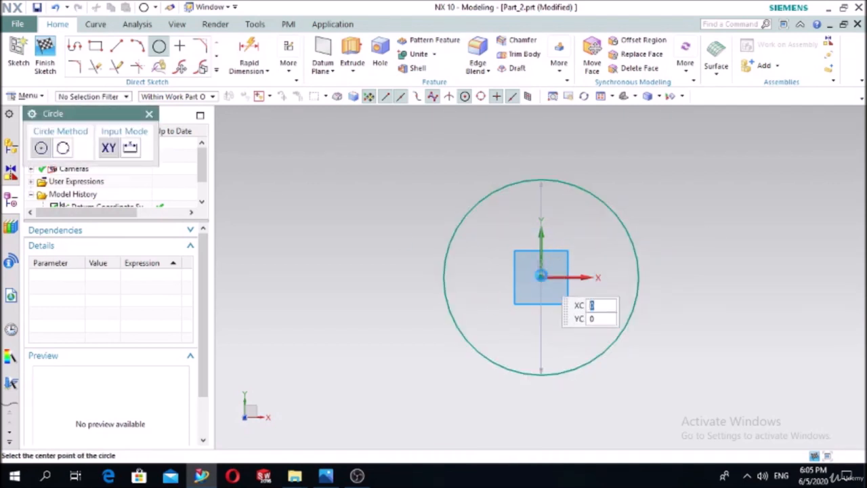
{"action": "left_click", "coordinate": [541, 277]}
{"action": "left_click", "coordinate": [580, 229]}
{"action": "key", "text": "Escape"}
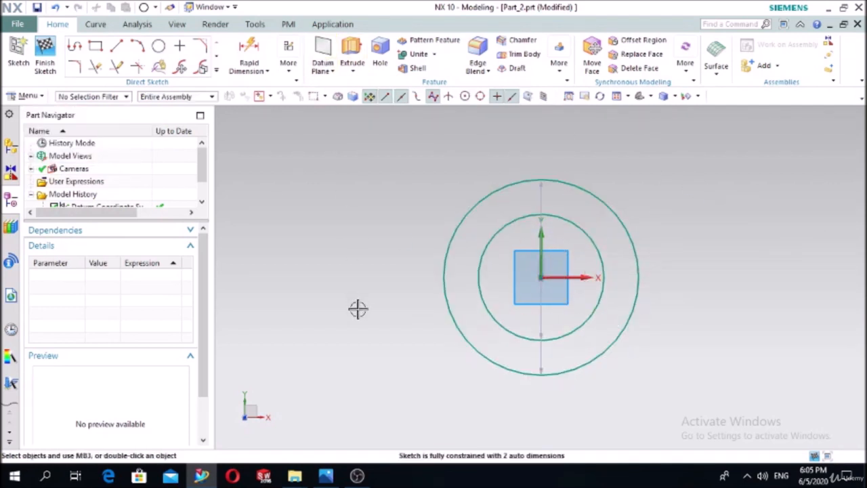
Check the R104 radius on drawing 2.jpg in Photos, then dimension the outer circle's diameter in NX as 104*2.
{"action": "left_click", "coordinate": [328, 476]}
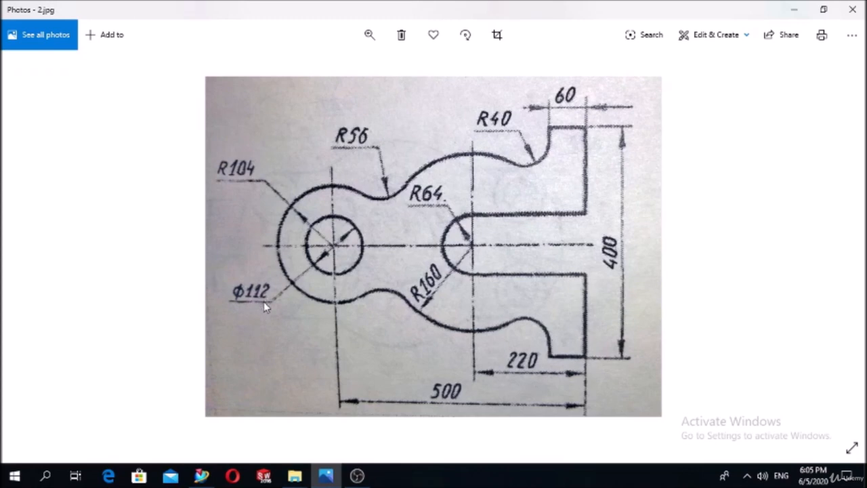
{"action": "left_click", "coordinate": [326, 475]}
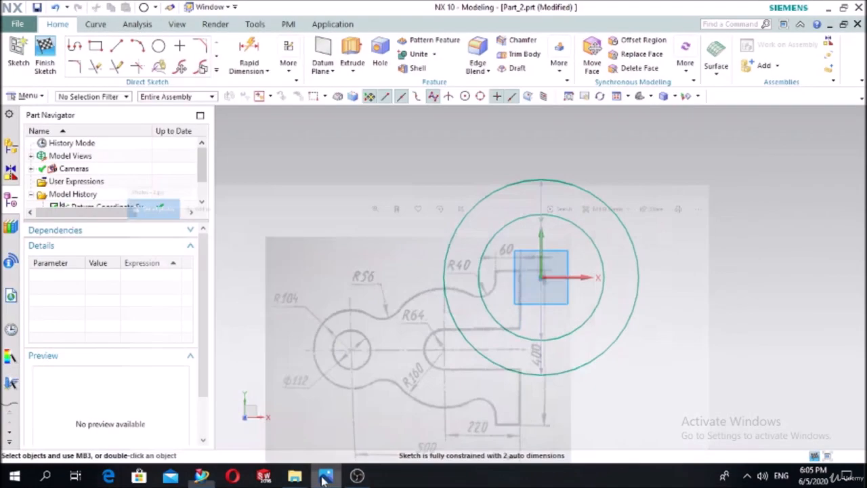
{"action": "left_click", "coordinate": [249, 50]}
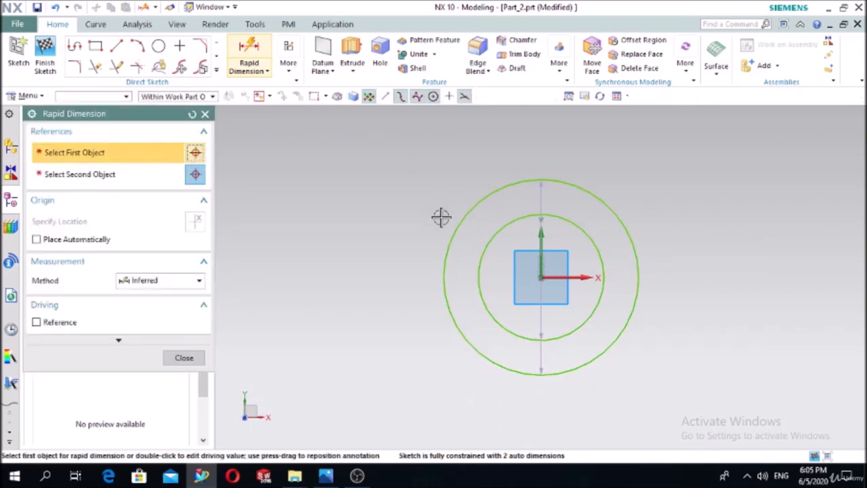
{"action": "left_click", "coordinate": [450, 236]}
{"action": "left_click", "coordinate": [326, 182]}
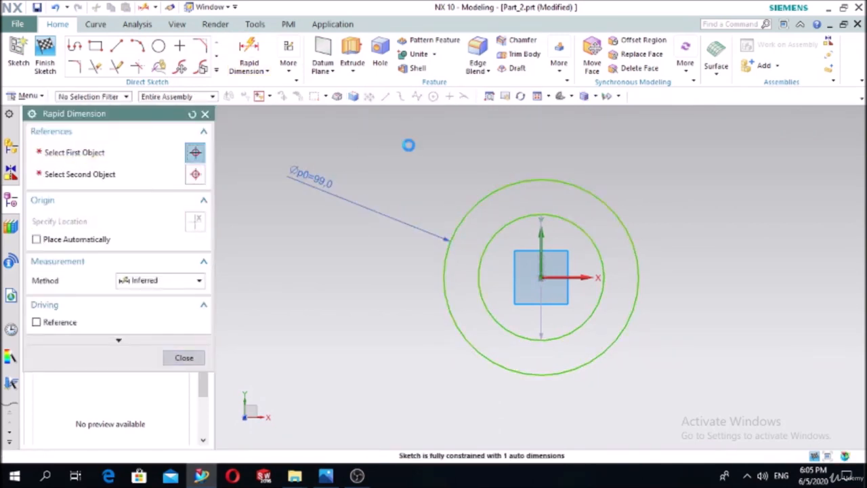
{"action": "type", "text": "10"}
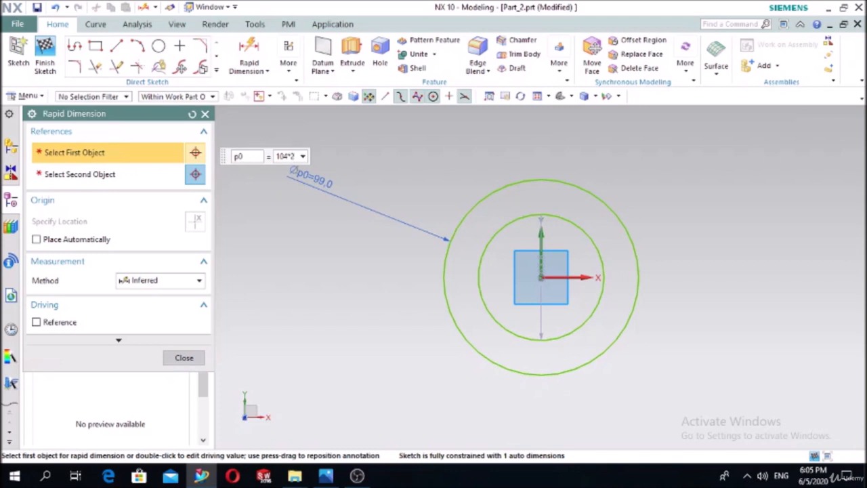
{"action": "type", "text": "4*2"}
{"action": "key", "text": "Return"}
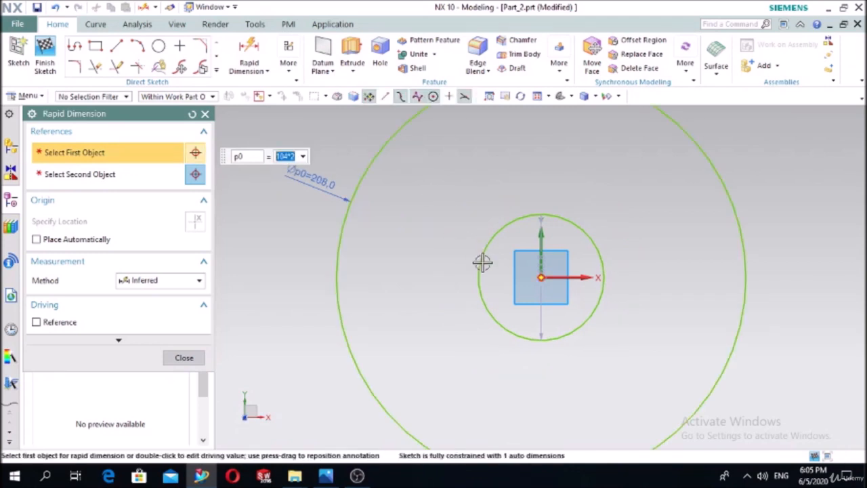
Dimension the inner concentric circle's diameter as 112 mm and finish dimensioning.
{"action": "left_click", "coordinate": [480, 260]}
{"action": "left_click", "coordinate": [264, 280]}
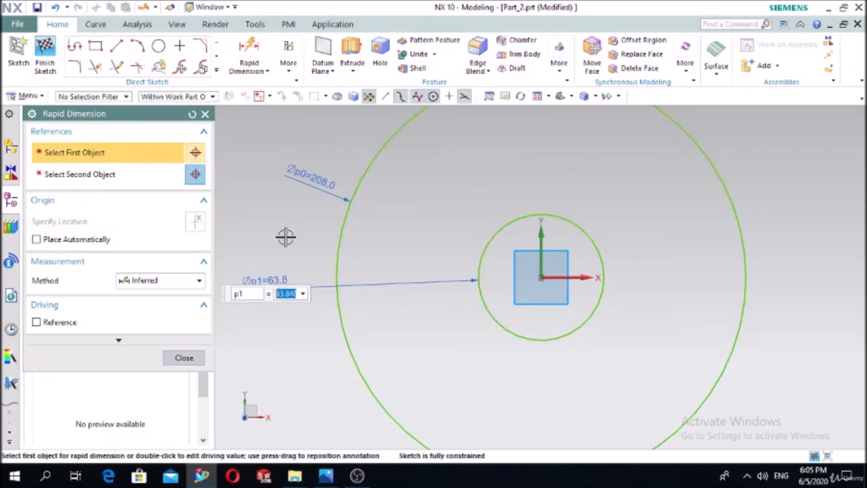
{"action": "type", "text": "112"}
{"action": "key", "text": "Return"}
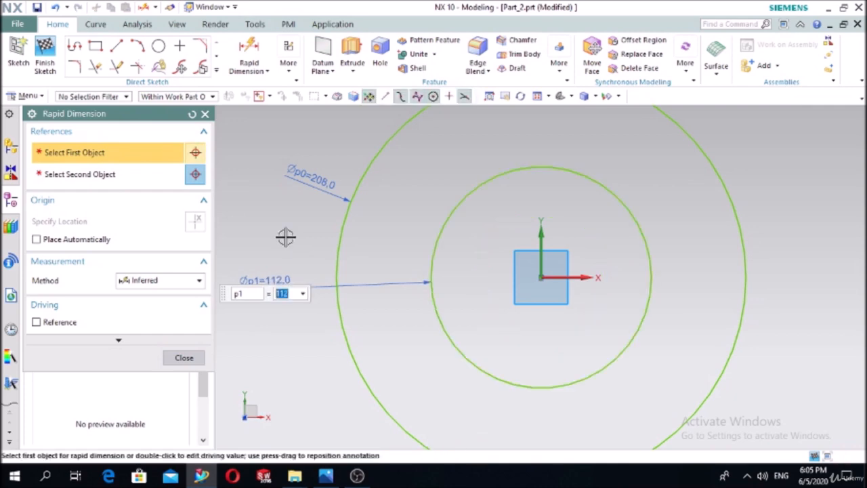
{"action": "left_click", "coordinate": [185, 359]}
Consult drawing 2.jpg in Photos, then sketch a circle about 363 mm in diameter in NX, centred on the X axis about 372 mm from the origin.
{"action": "scroll", "coordinate": [286, 311], "scroll_direction": "down", "scroll_amount": 5}
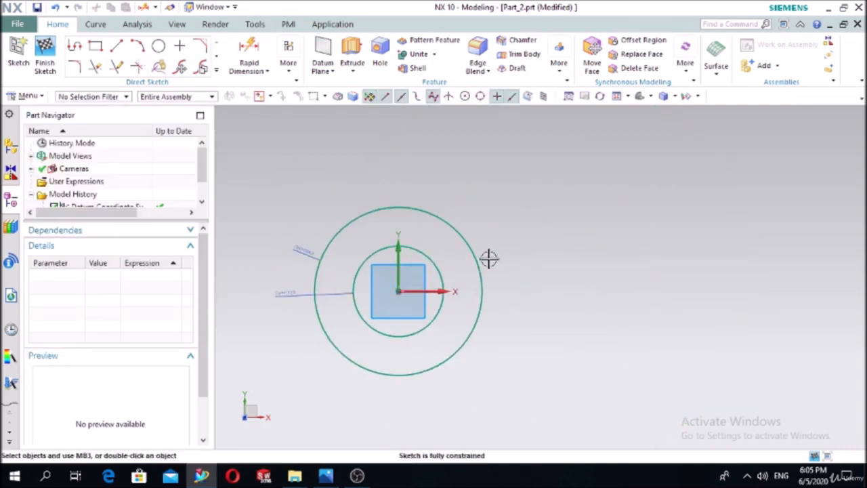
{"action": "left_click", "coordinate": [326, 476]}
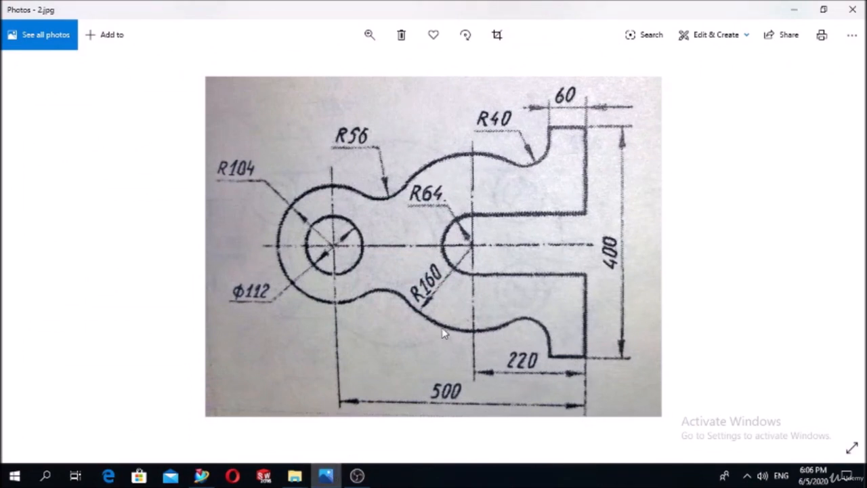
{"action": "left_click", "coordinate": [326, 476]}
{"action": "left_click", "coordinate": [156, 45]}
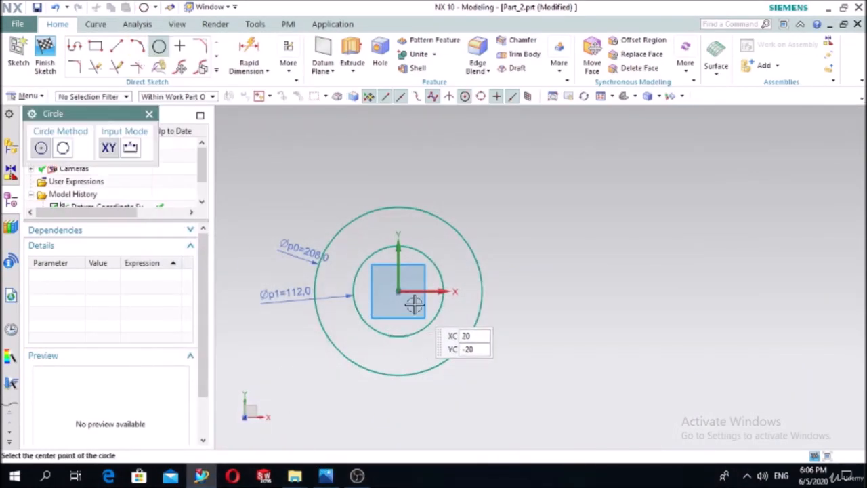
{"action": "left_click", "coordinate": [698, 291]}
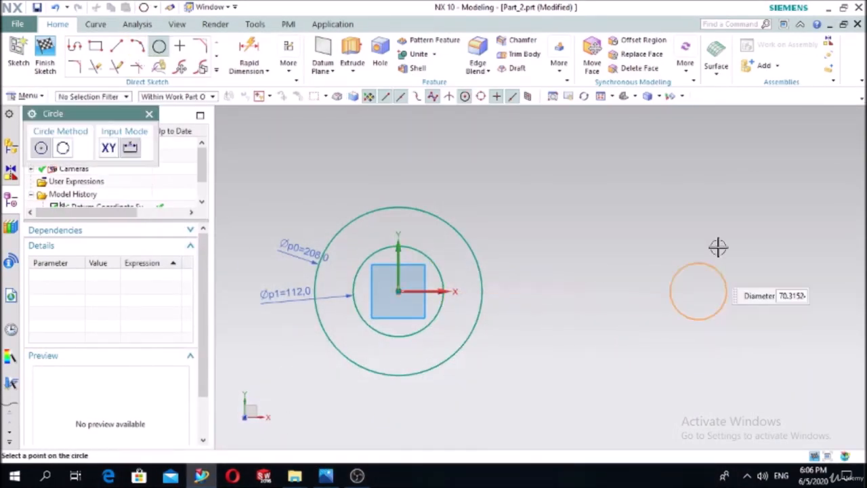
{"action": "left_click", "coordinate": [748, 152]}
{"action": "key", "text": "Escape"}
Dimension the diameter of the large circle on the positive X axis as 160*2.
{"action": "key", "text": "d"}
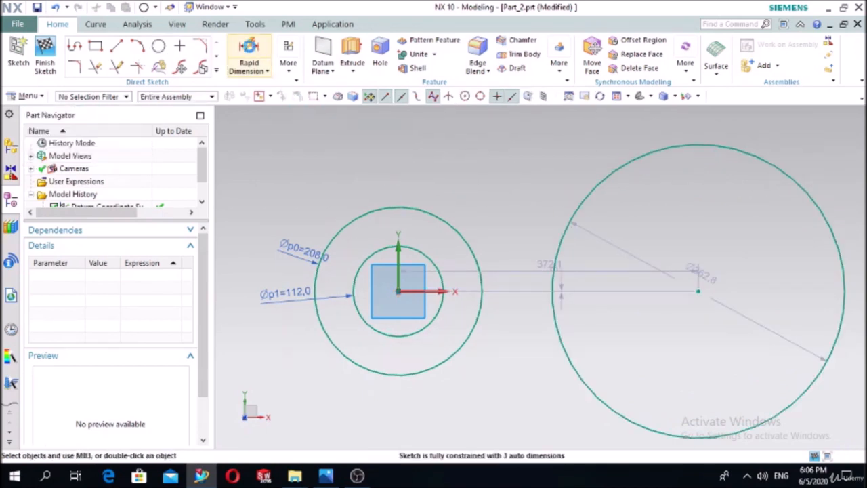
{"action": "left_click", "coordinate": [389, 132]}
{"action": "type", "text": "160*2"}
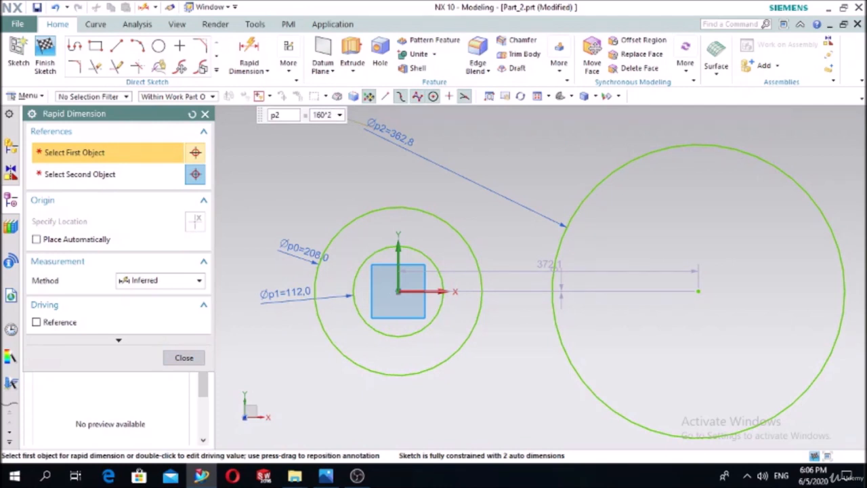
Set the large circle's diameter to 160*2 and consult the reference drawing 2.jpg for the centre distance.
{"action": "key", "text": "Return"}
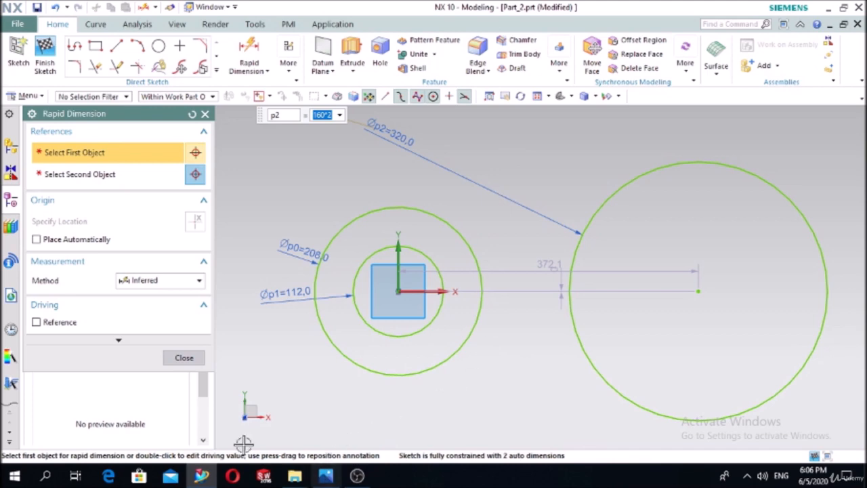
{"action": "left_click", "coordinate": [183, 358]}
{"action": "left_click", "coordinate": [326, 476]}
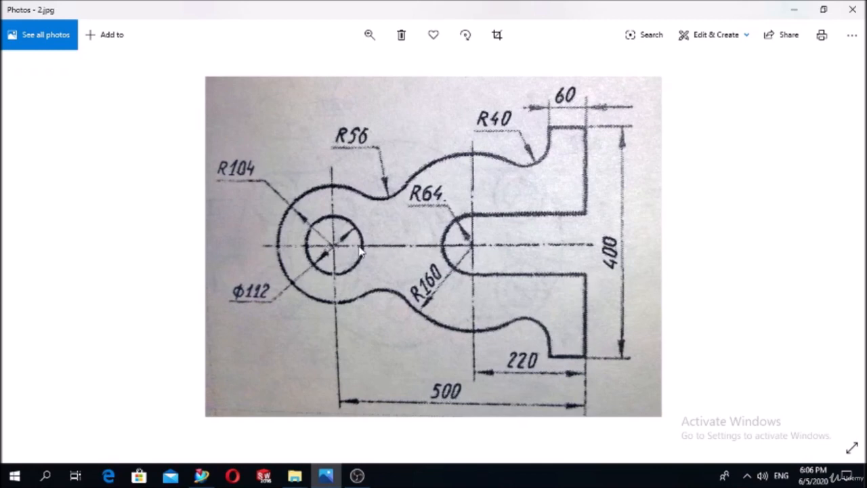
{"action": "left_click", "coordinate": [326, 476]}
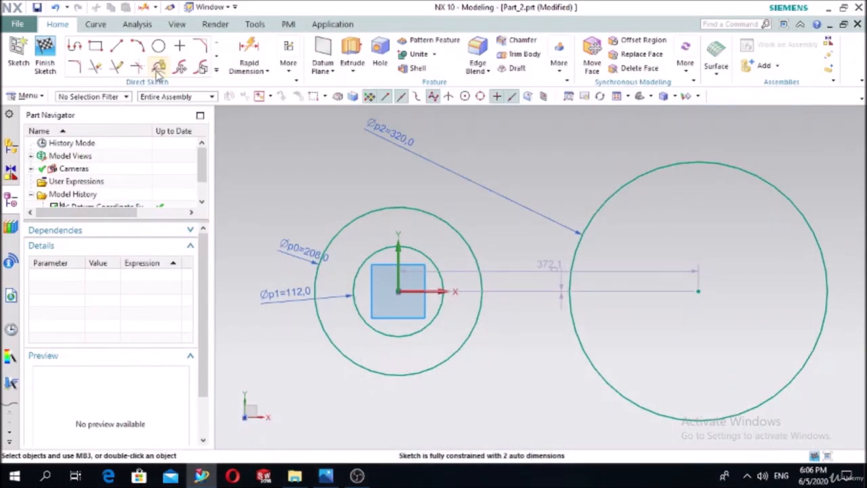
Dimension the horizontal distance from the concentric circles' centre to the large circle's centre and set it to 280.
{"action": "left_click", "coordinate": [249, 54]}
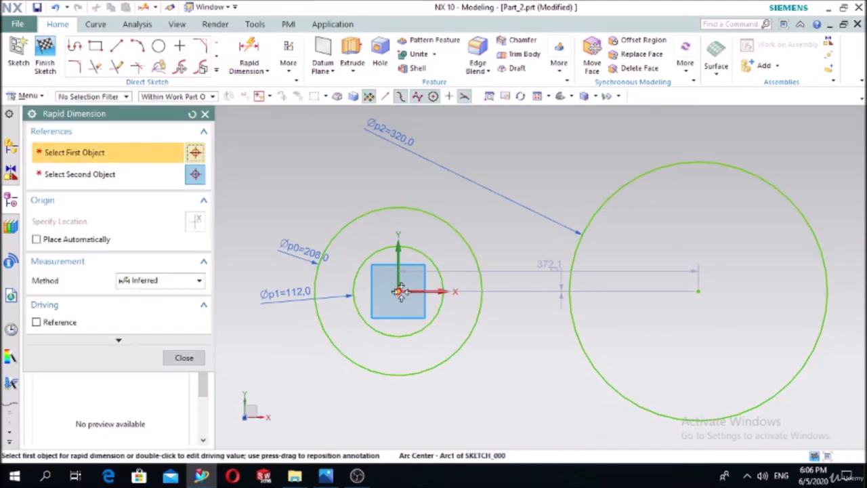
{"action": "left_click", "coordinate": [399, 292]}
{"action": "left_click", "coordinate": [701, 288]}
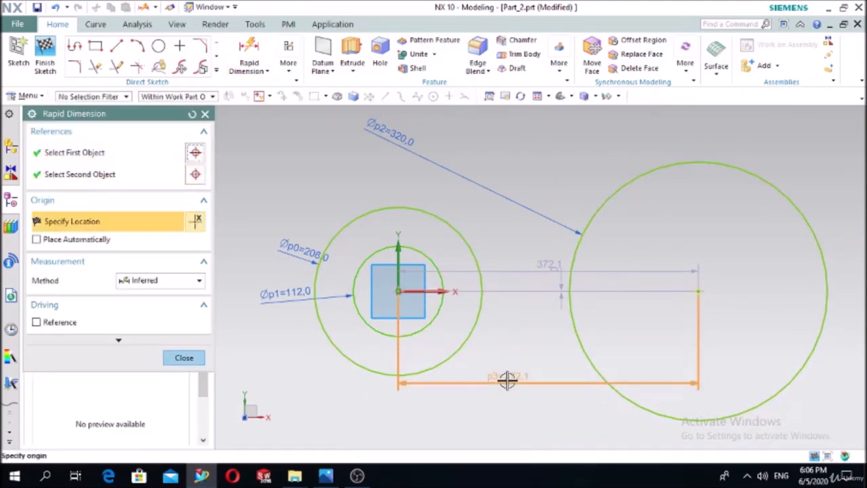
{"action": "scroll", "coordinate": [517, 392], "scroll_direction": "down", "scroll_amount": 2}
{"action": "scroll", "coordinate": [509, 428], "scroll_direction": "up", "scroll_amount": 2}
{"action": "scroll", "coordinate": [519, 421], "scroll_direction": "down", "scroll_amount": 3}
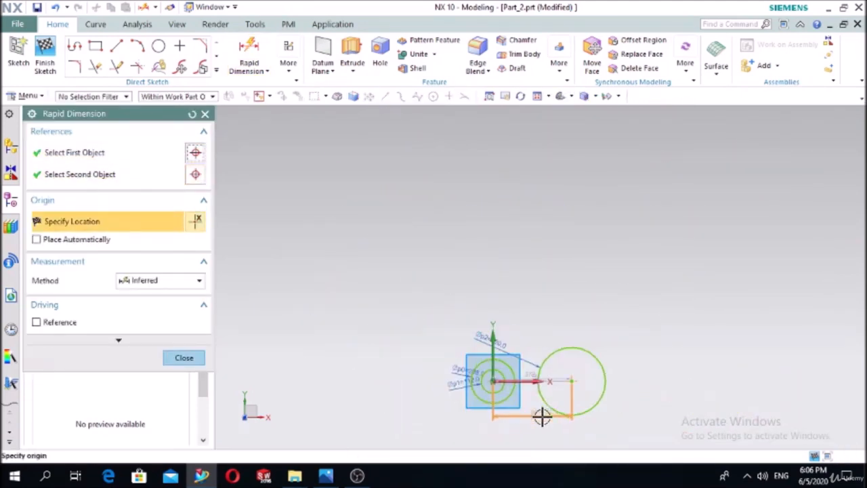
{"action": "scroll", "coordinate": [531, 426], "scroll_direction": "up", "scroll_amount": 4}
{"action": "left_click", "coordinate": [522, 425]}
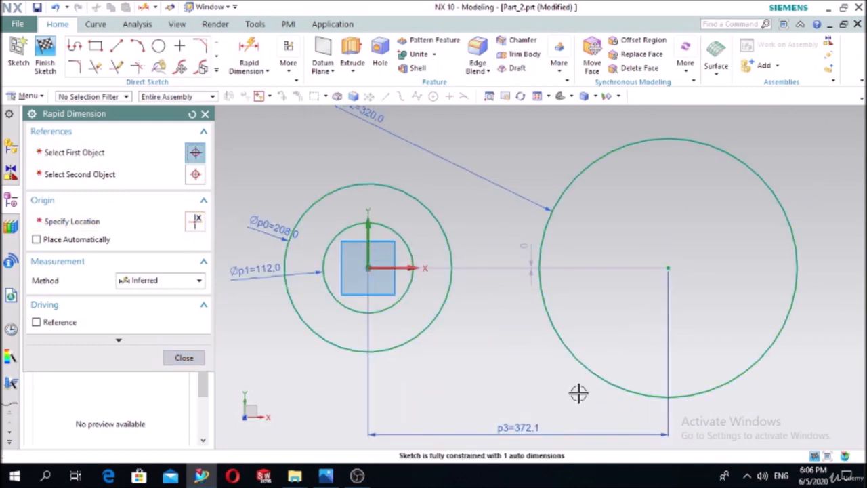
{"action": "type", "text": "2"}
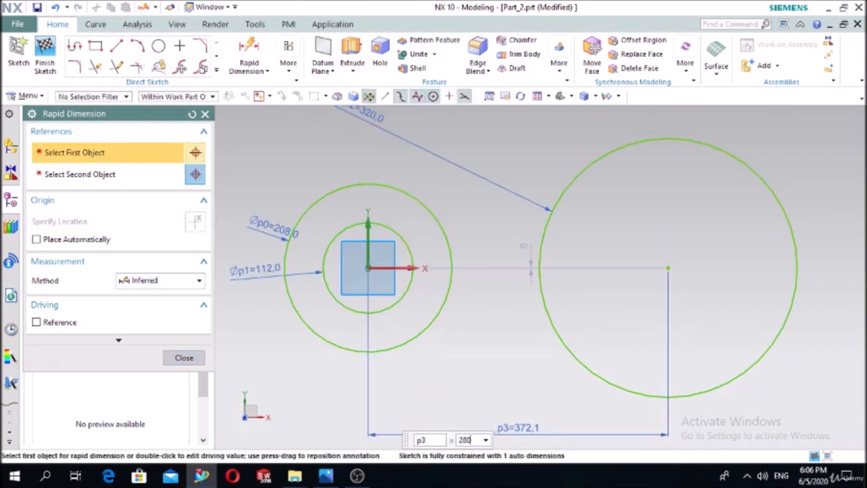
{"action": "type", "text": "80"}
{"action": "key", "text": "Return"}
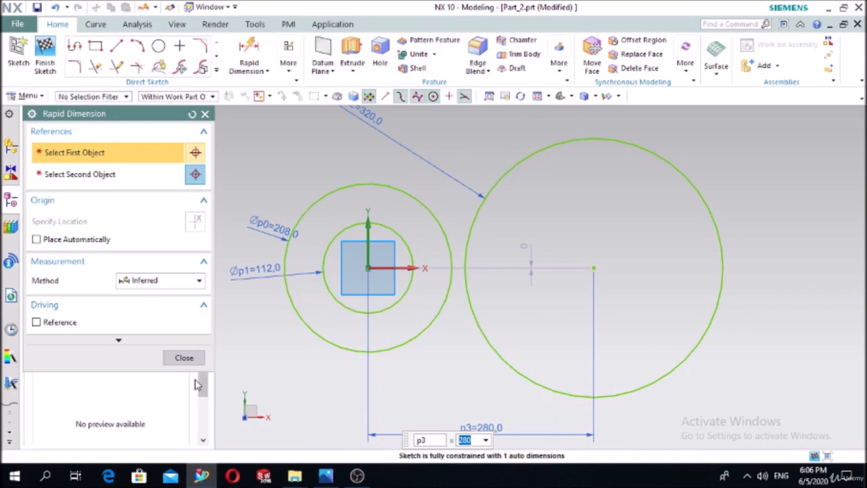
{"action": "left_click", "coordinate": [184, 358]}
Create a fillet of radius 56 joining the upper sides of the 208 circle and the large circle, per the reference drawing.
{"action": "left_click", "coordinate": [326, 476]}
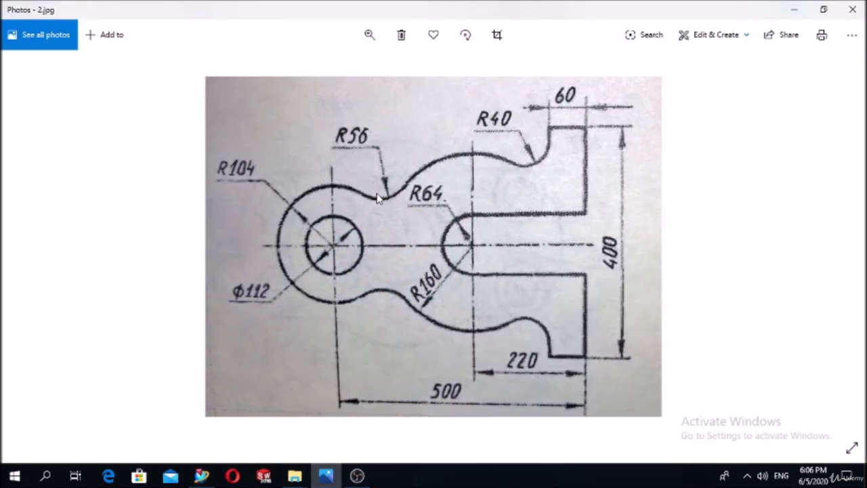
{"action": "left_click", "coordinate": [326, 476]}
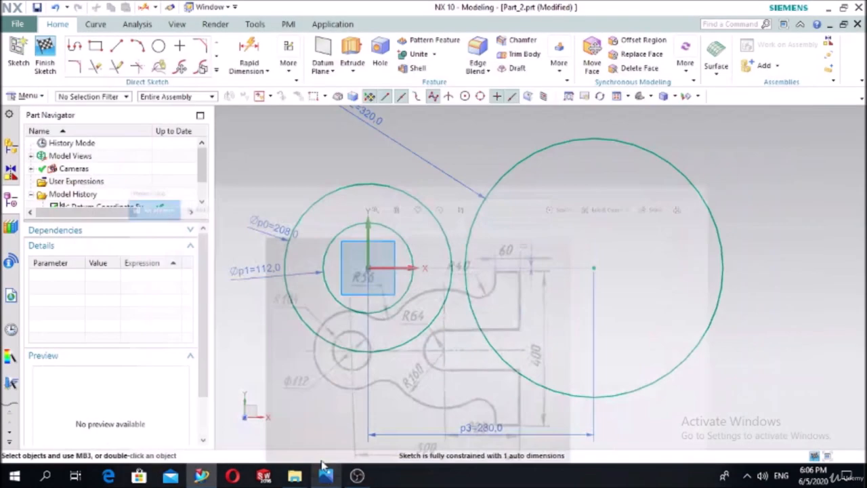
{"action": "left_click", "coordinate": [75, 66]}
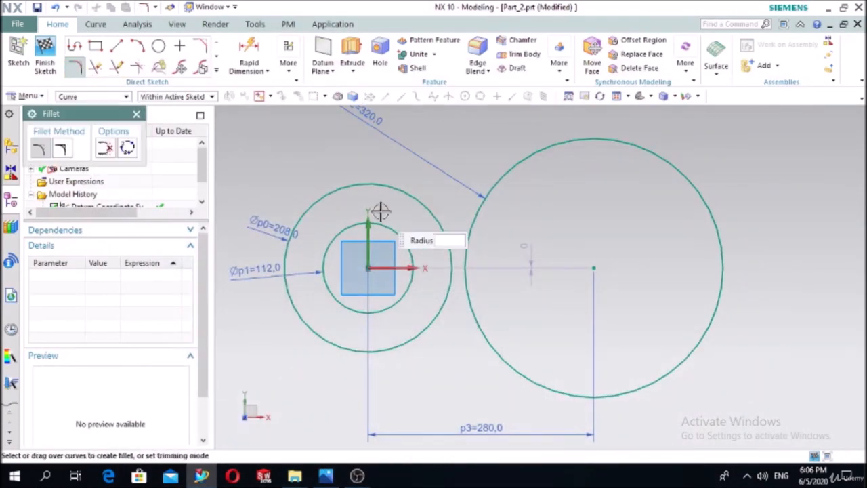
{"action": "left_click", "coordinate": [494, 185]}
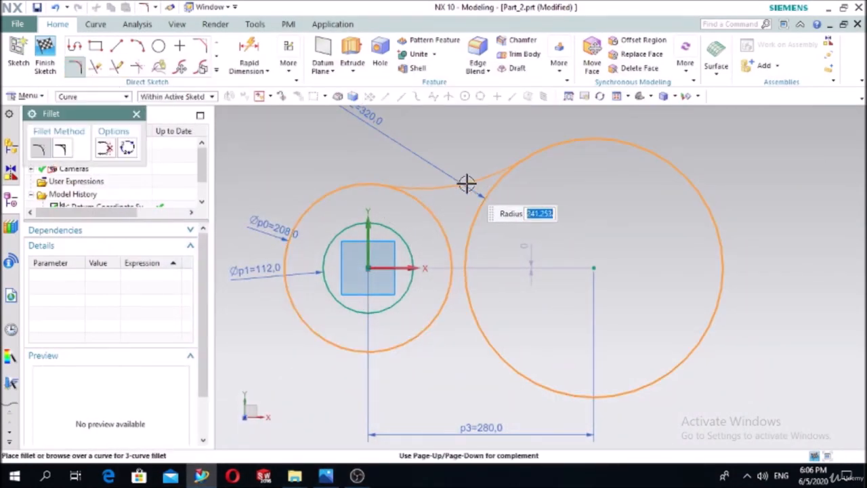
{"action": "type", "text": "56"}
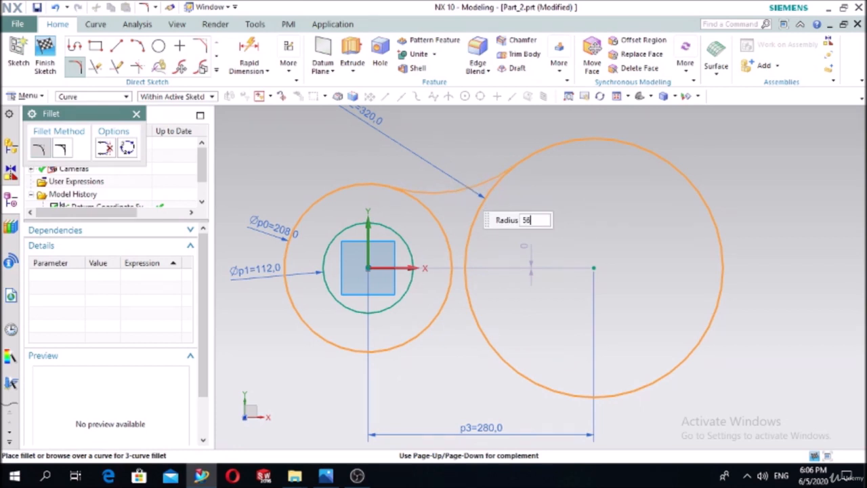
{"action": "key", "text": "Return"}
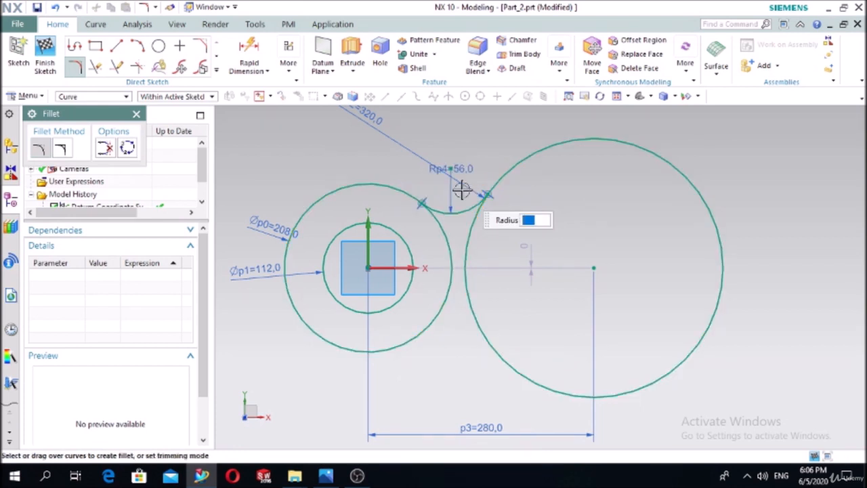
{"action": "left_click", "coordinate": [415, 341]}
{"action": "left_click", "coordinate": [485, 339]}
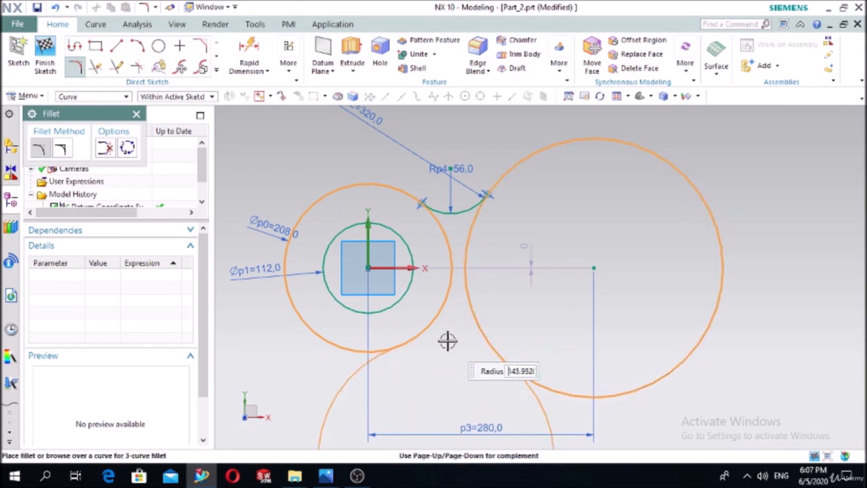
{"action": "key", "text": "Escape"}
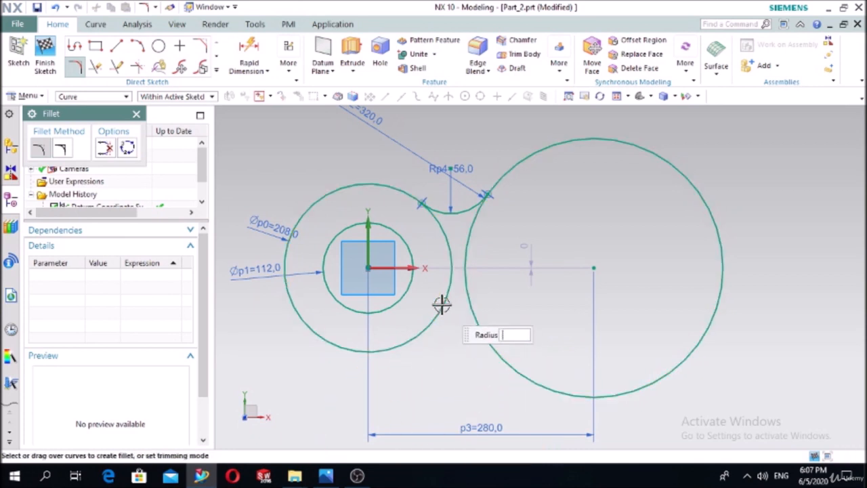
Mirror the radius 56 fillet arc about the sketch's horizontal X axis.
{"action": "left_click", "coordinate": [216, 70]}
{"action": "left_click", "coordinate": [80, 168]}
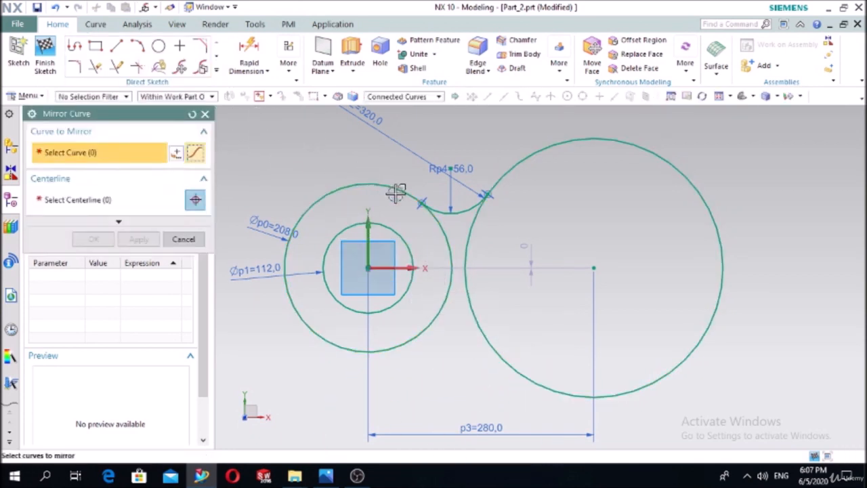
{"action": "left_click", "coordinate": [434, 207]}
{"action": "left_click", "coordinate": [93, 203]}
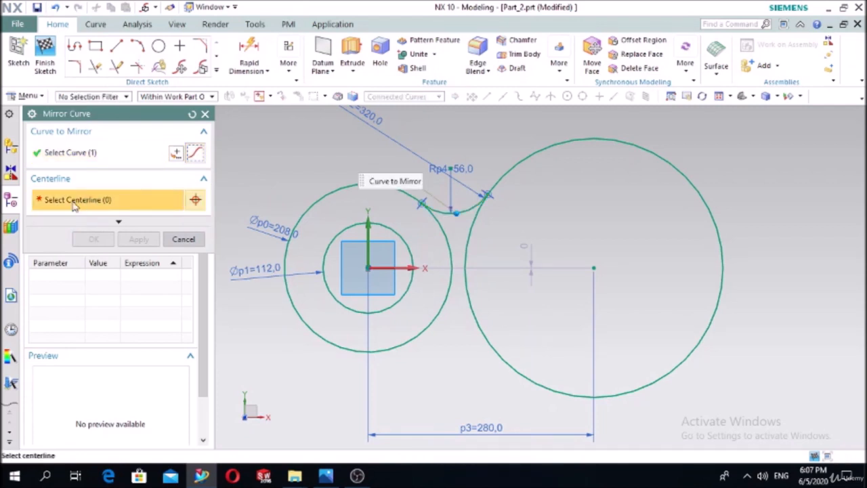
{"action": "left_click", "coordinate": [399, 269]}
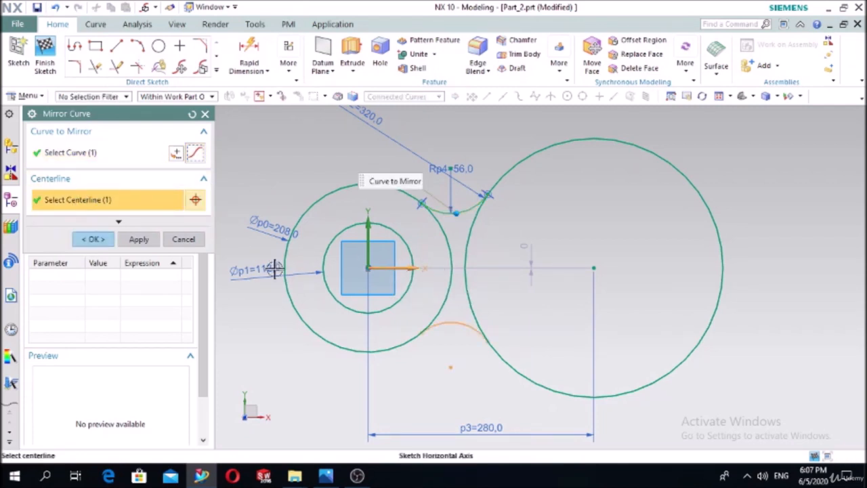
{"action": "left_click", "coordinate": [95, 239]}
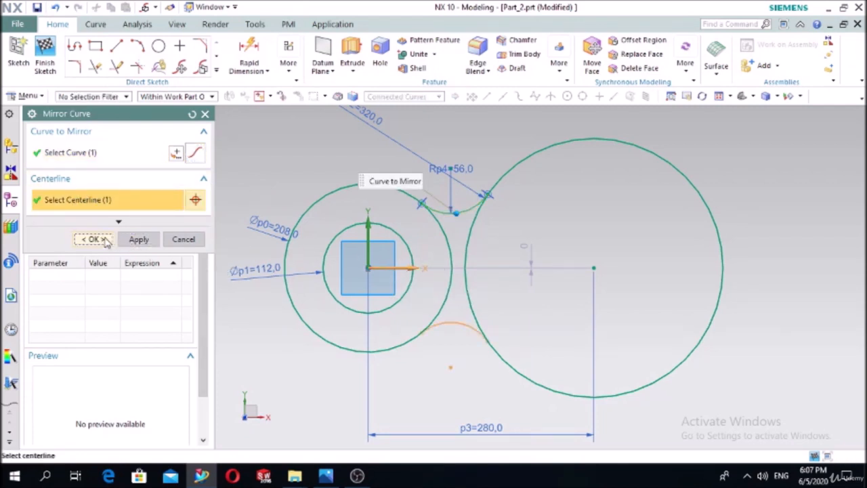
Constrain the mirrored lower arc to be tangent to both the 208 circle and the large circle.
{"action": "left_click", "coordinate": [292, 71]}
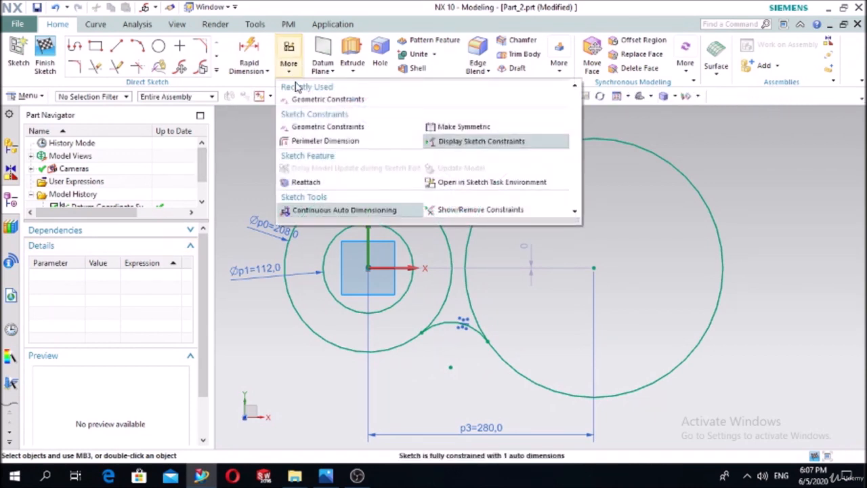
{"action": "left_click", "coordinate": [300, 99]}
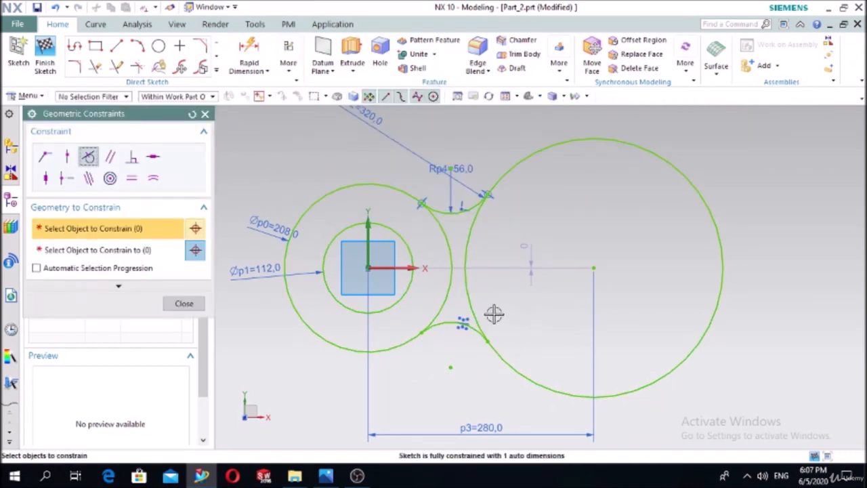
{"action": "left_click", "coordinate": [441, 326]}
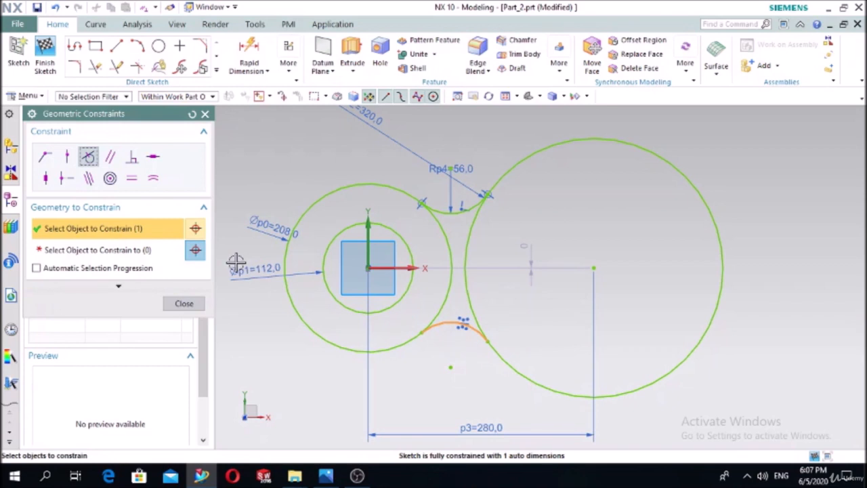
{"action": "left_click", "coordinate": [117, 252]}
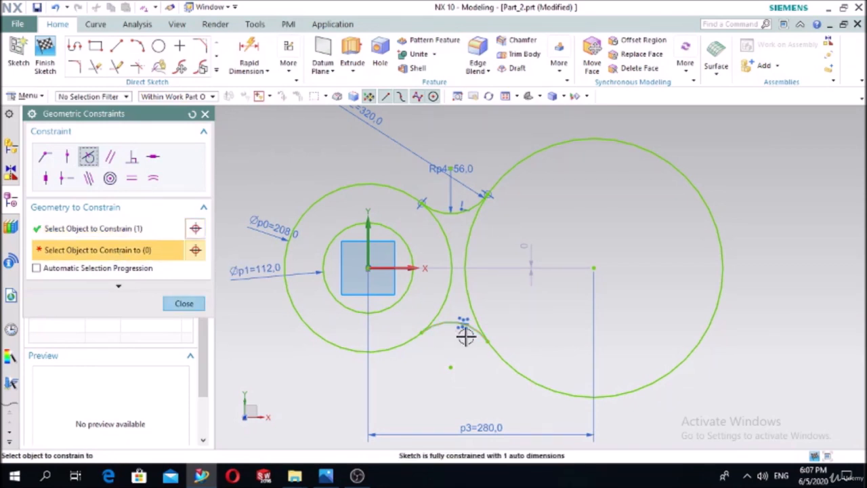
{"action": "left_click", "coordinate": [381, 347]}
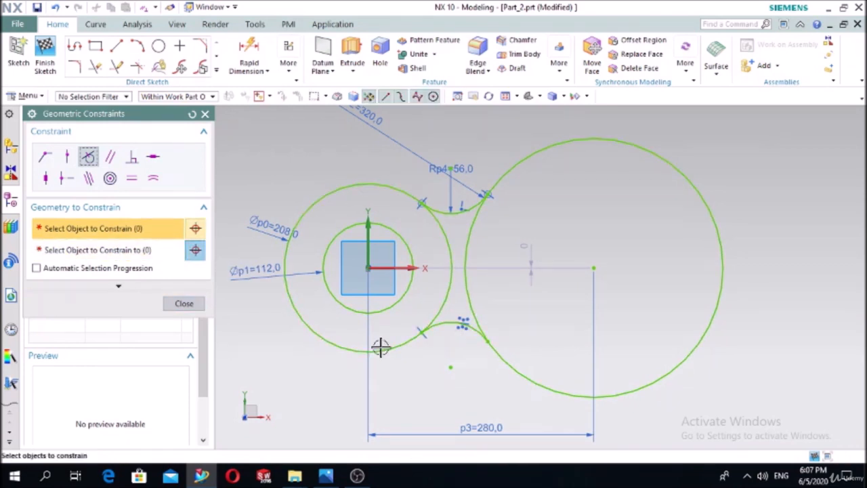
{"action": "left_click", "coordinate": [434, 322]}
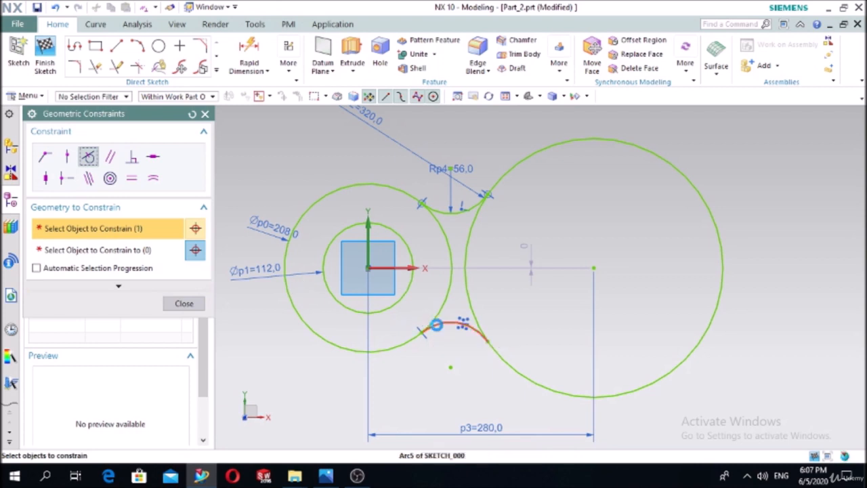
{"action": "left_click", "coordinate": [139, 250]}
{"action": "left_click", "coordinate": [515, 360]}
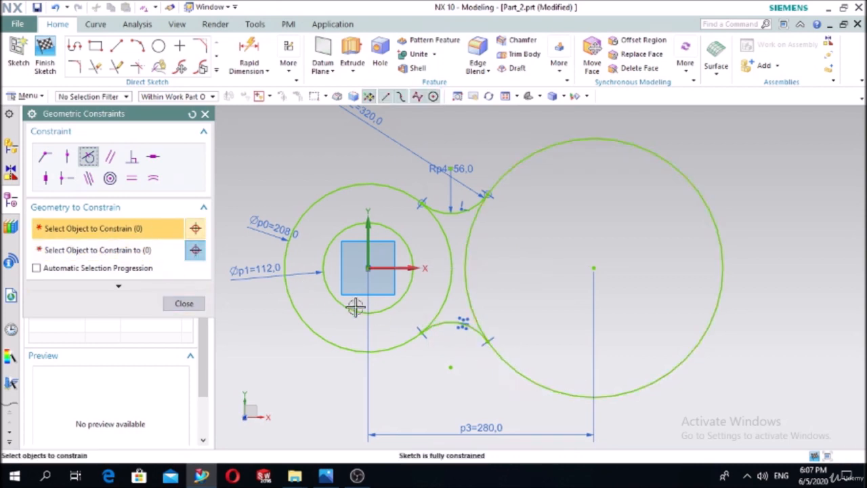
{"action": "left_click", "coordinate": [183, 303]}
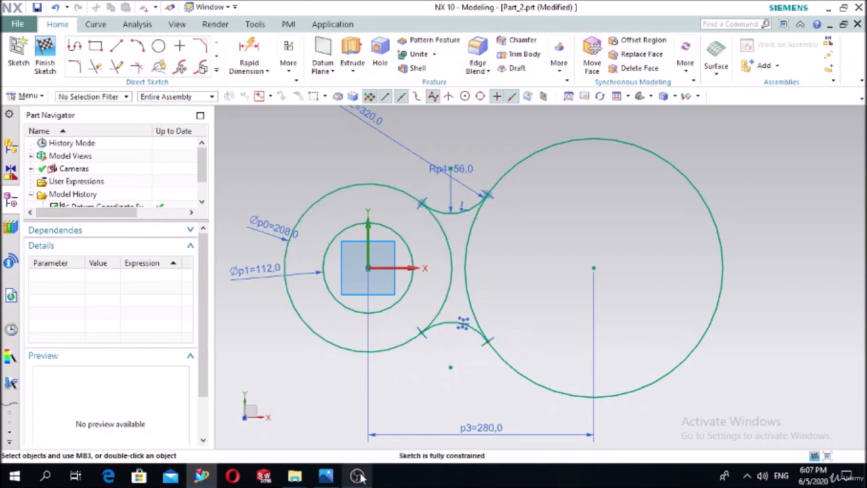
Check the reference outline and trim away the inner portions of the 208 circle and the large circle between the two fillet arcs.
{"action": "left_click", "coordinate": [327, 476]}
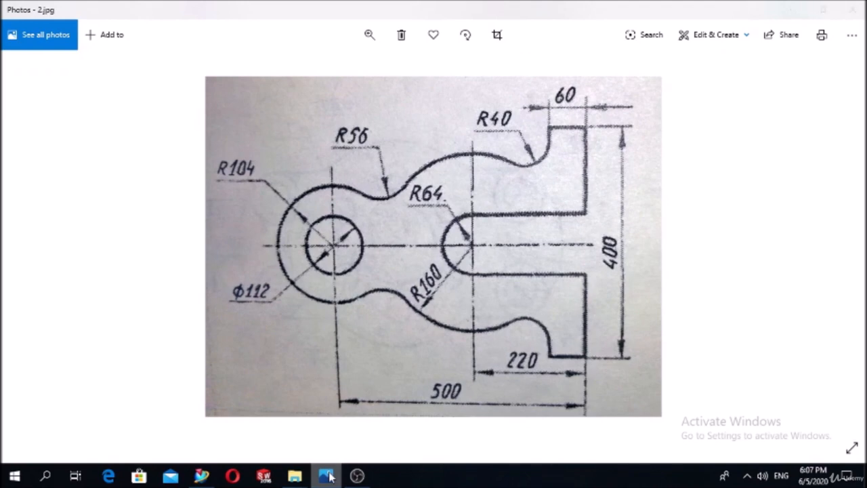
{"action": "left_click", "coordinate": [328, 477]}
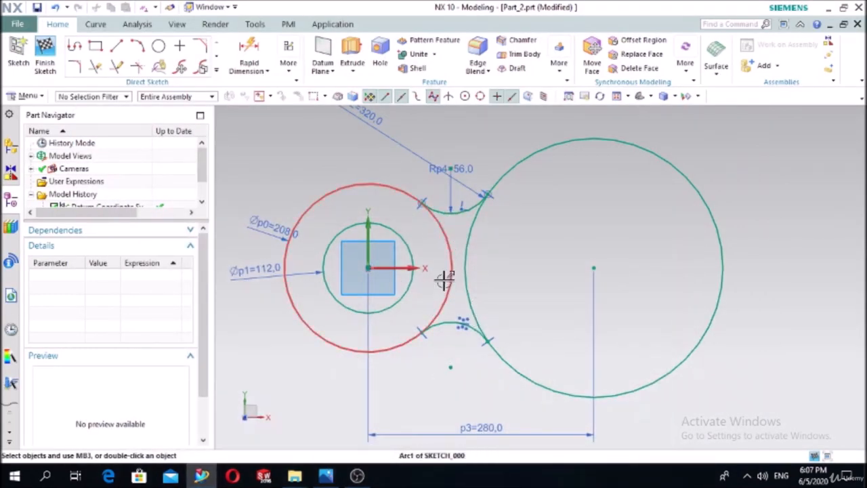
{"action": "left_click", "coordinate": [326, 476]}
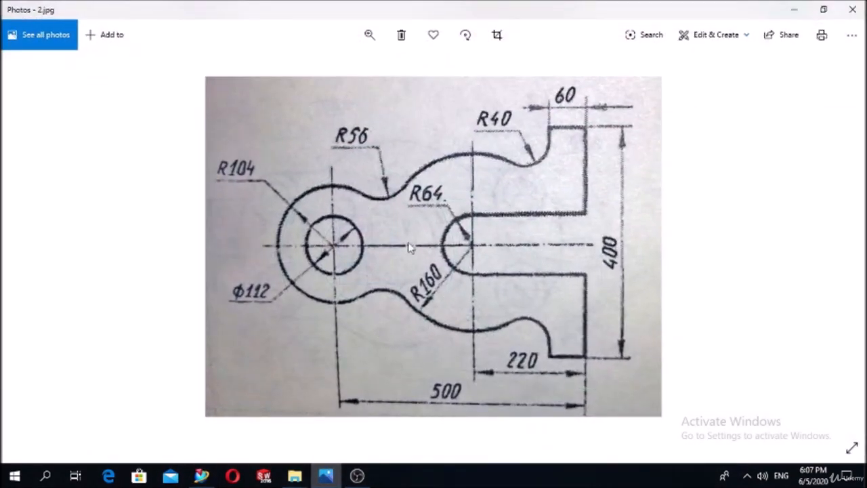
{"action": "left_click", "coordinate": [326, 476]}
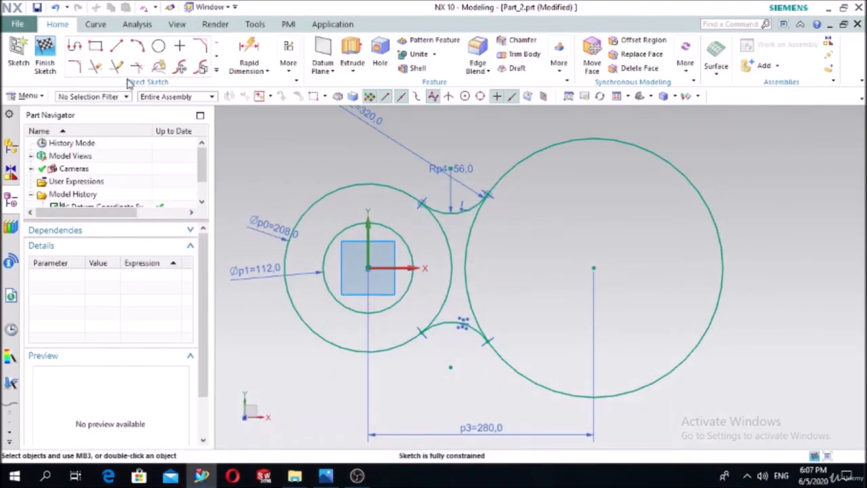
{"action": "left_click", "coordinate": [97, 68]}
{"action": "left_click", "coordinate": [447, 228]}
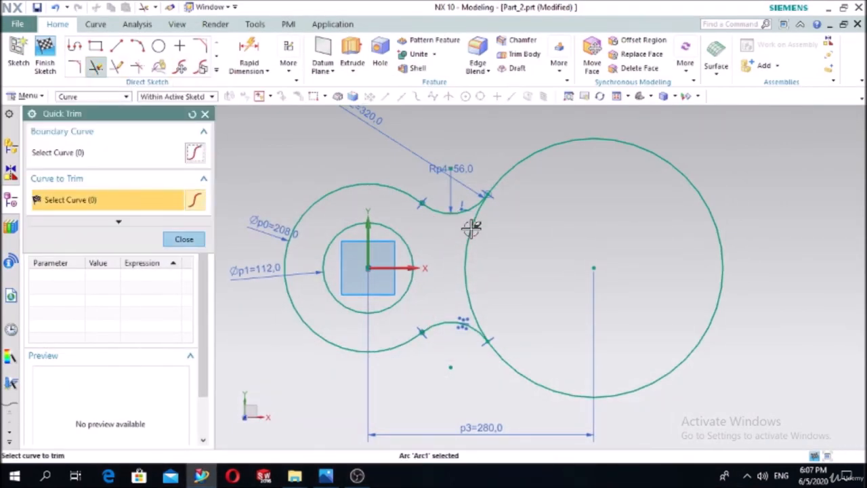
{"action": "left_click", "coordinate": [471, 226]}
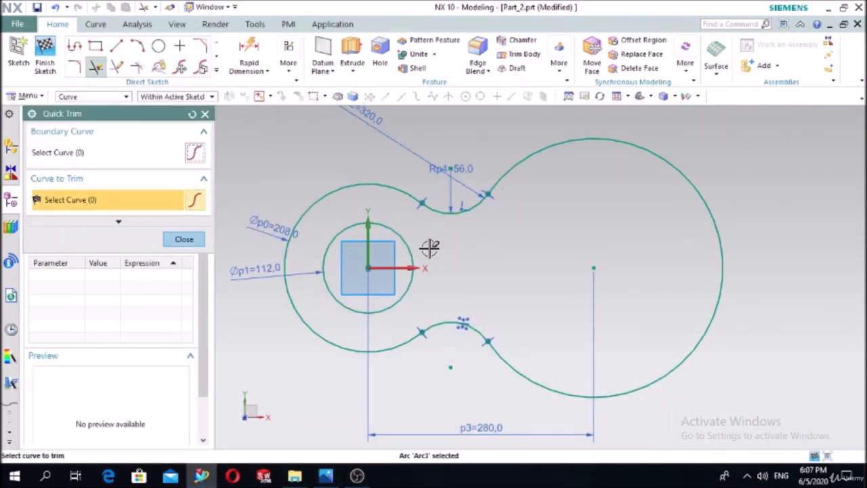
Check the reference drawing and sketch a vertical line about 480 long beyond the large circle, about 640 from the Y axis.
{"action": "left_click", "coordinate": [328, 474]}
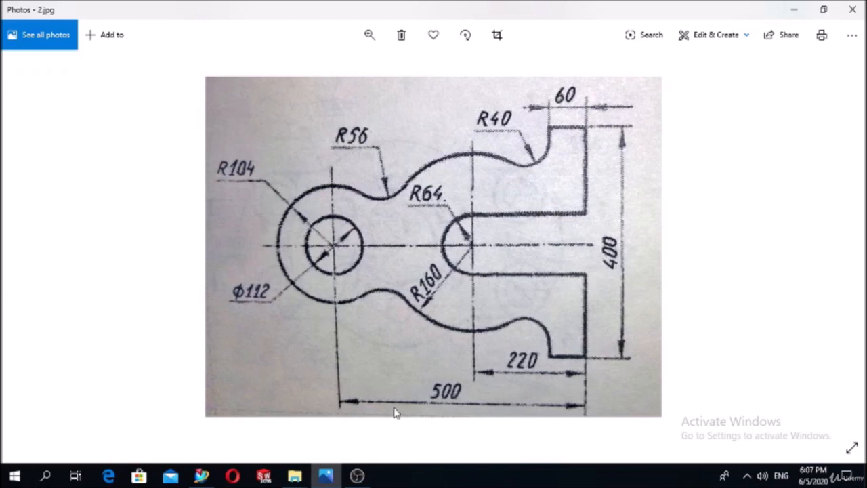
{"action": "left_click", "coordinate": [326, 477]}
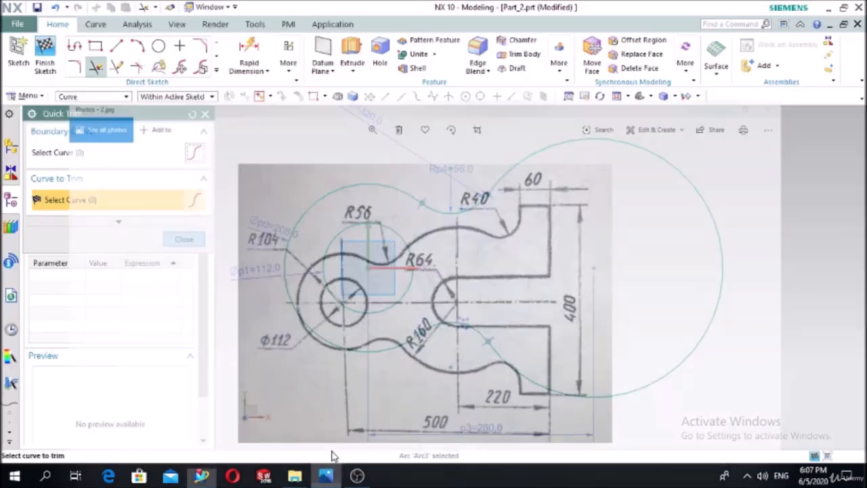
{"action": "left_click", "coordinate": [117, 47]}
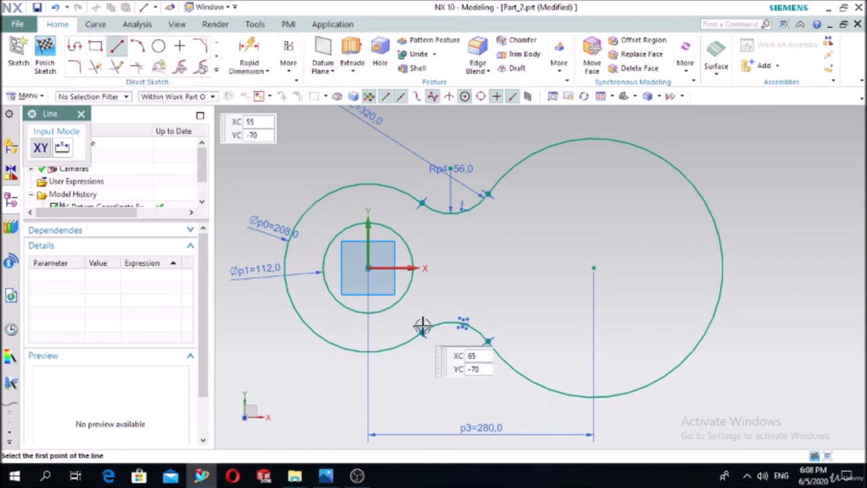
{"action": "scroll", "coordinate": [427, 329], "scroll_direction": "down", "scroll_amount": 3}
{"action": "left_click", "coordinate": [668, 199]}
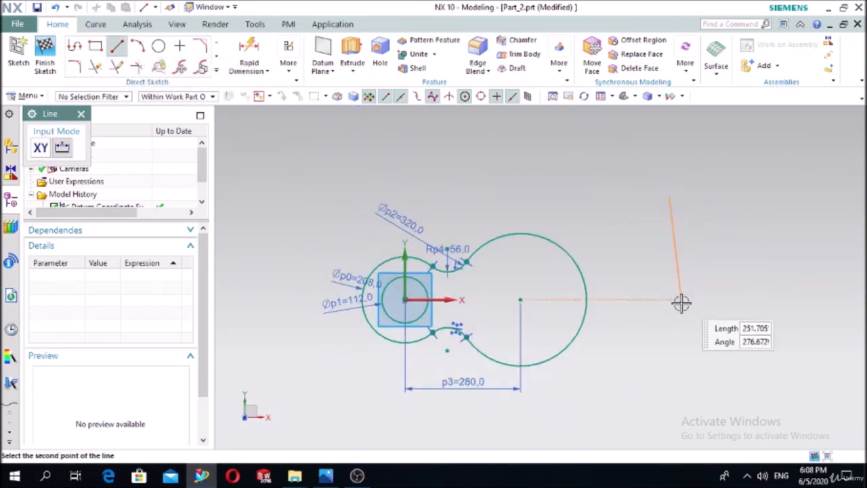
{"action": "left_click", "coordinate": [670, 393]}
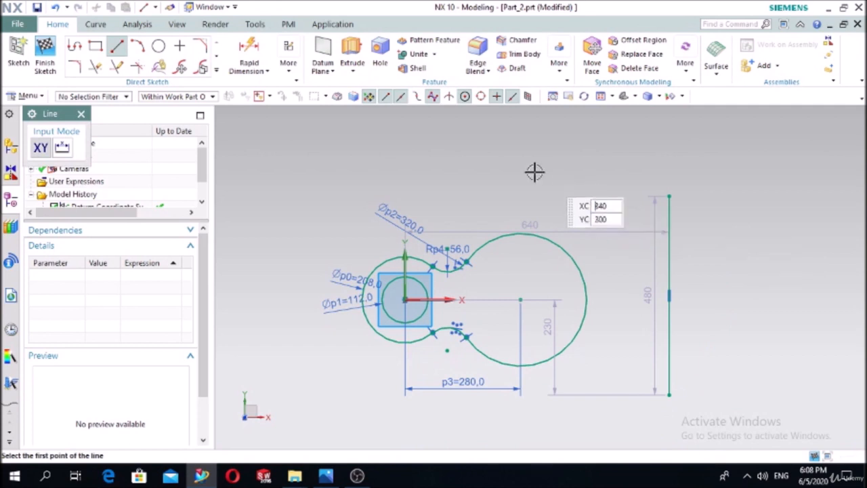
{"action": "key", "text": "Escape"}
Dimension the vertical line's length and set it to 400.
{"action": "left_click", "coordinate": [249, 53]}
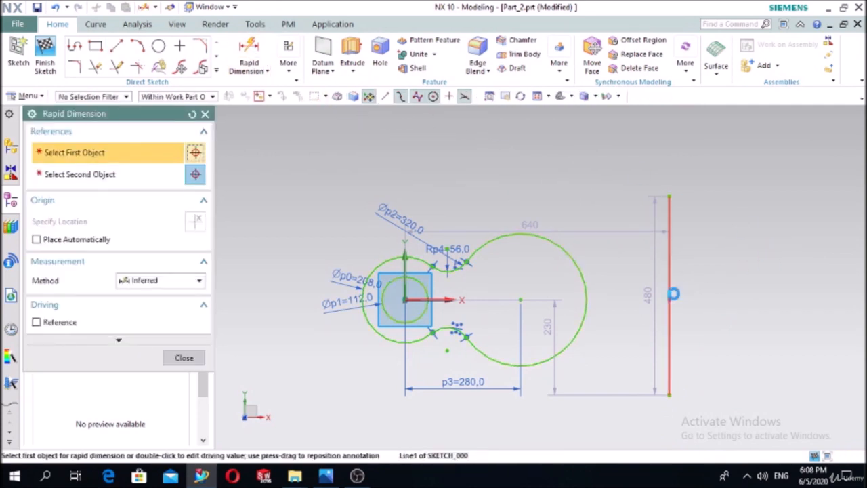
{"action": "left_click", "coordinate": [671, 293]}
{"action": "left_click", "coordinate": [842, 326]}
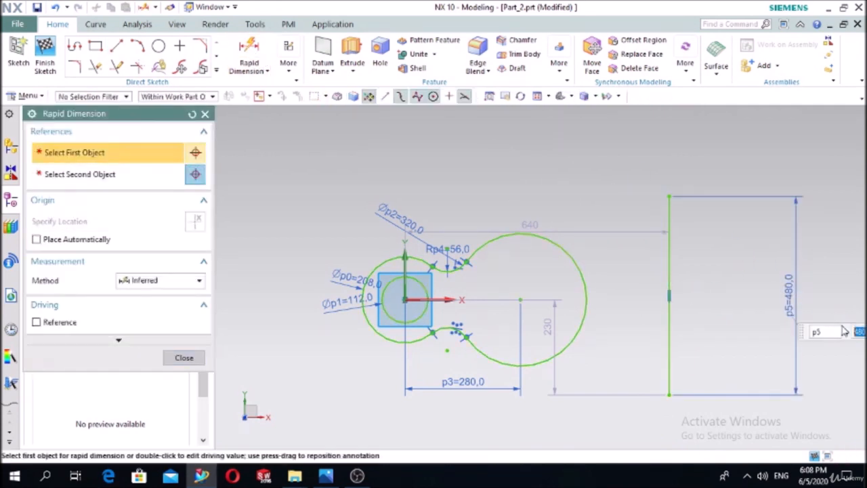
{"action": "type", "text": "400"}
{"action": "key", "text": "Return"}
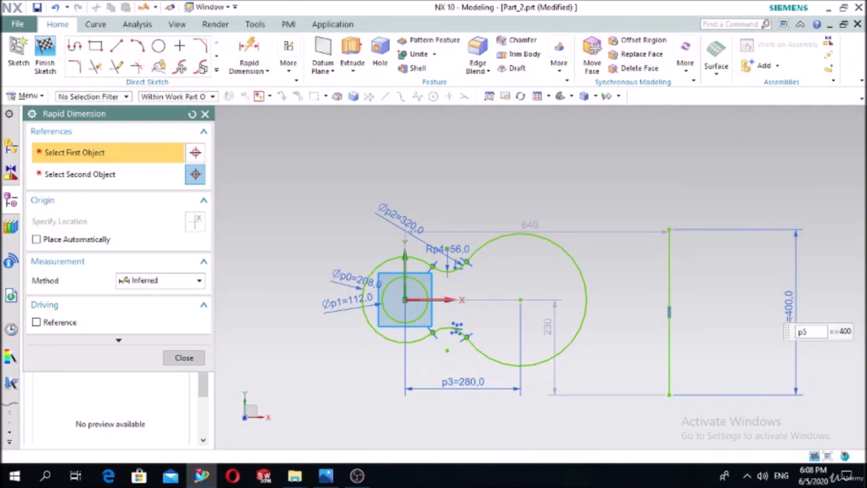
{"action": "left_click", "coordinate": [184, 357]}
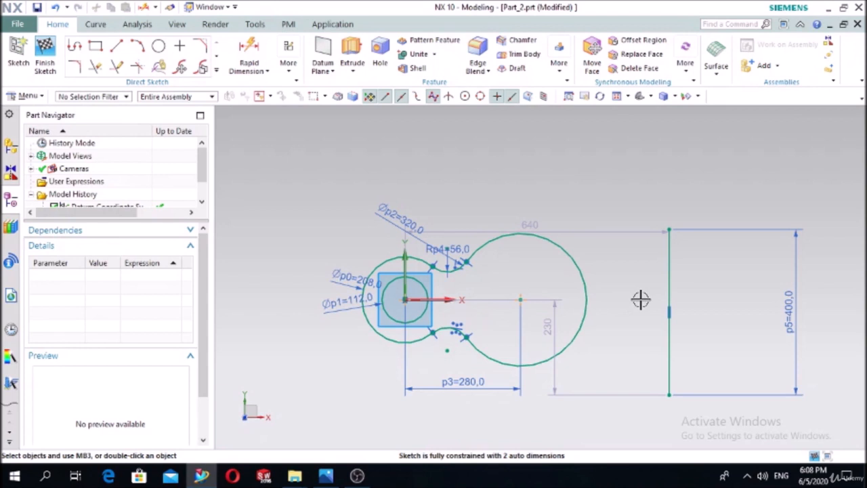
Make the two endpoints of the vertical line symmetric about the sketch's horizontal X axis.
{"action": "left_click", "coordinate": [288, 71]}
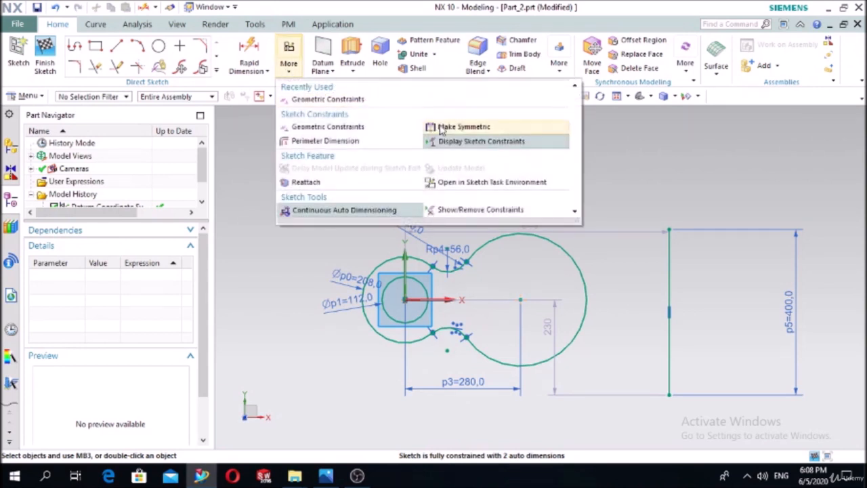
{"action": "left_click", "coordinate": [461, 127]}
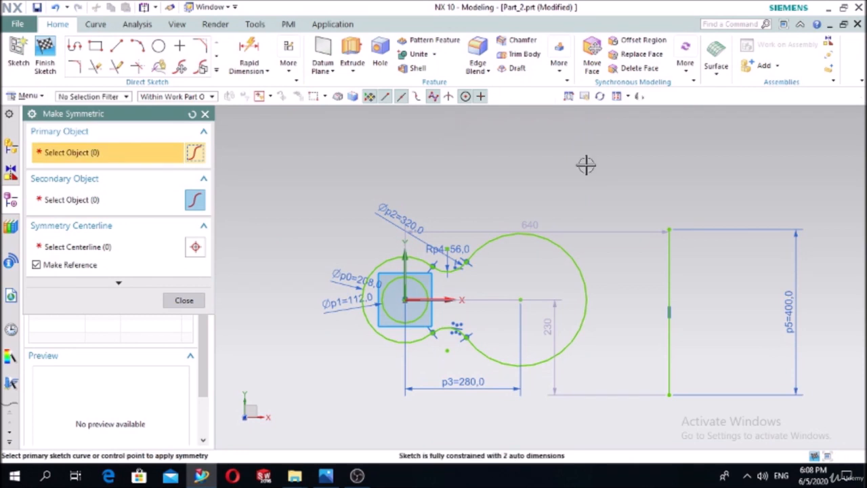
{"action": "left_click", "coordinate": [669, 229]}
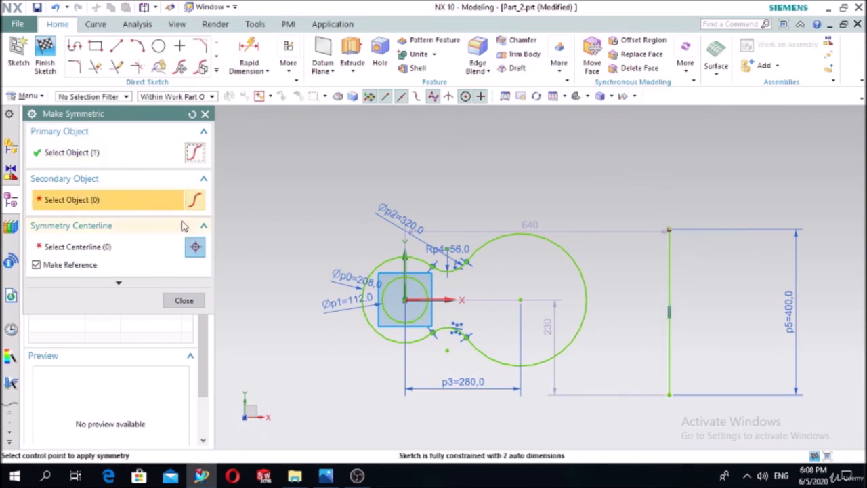
{"action": "left_click", "coordinate": [671, 394]}
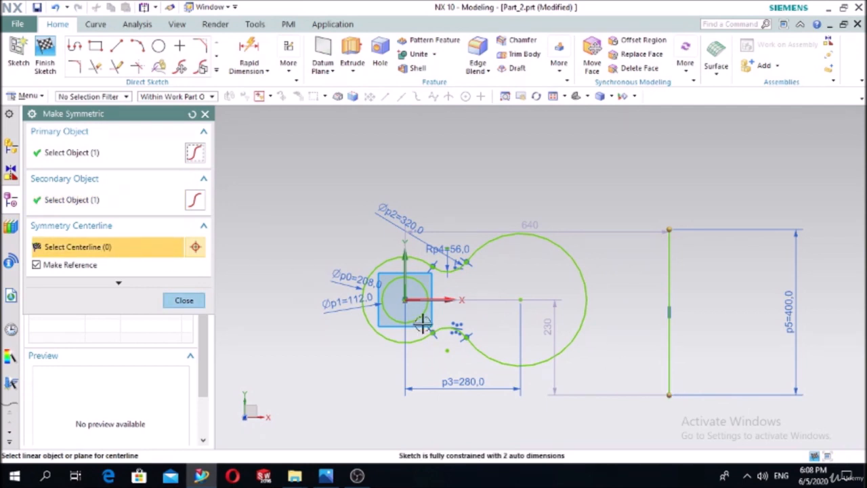
{"action": "left_click", "coordinate": [439, 299]}
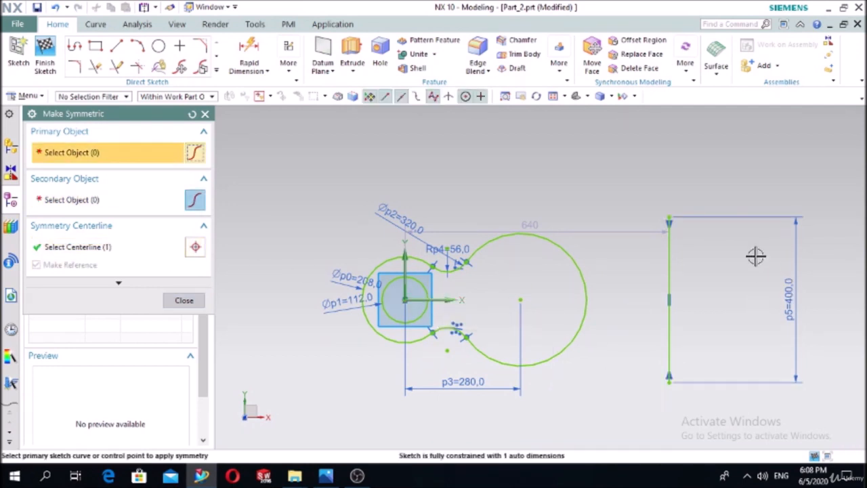
{"action": "left_click", "coordinate": [185, 300]}
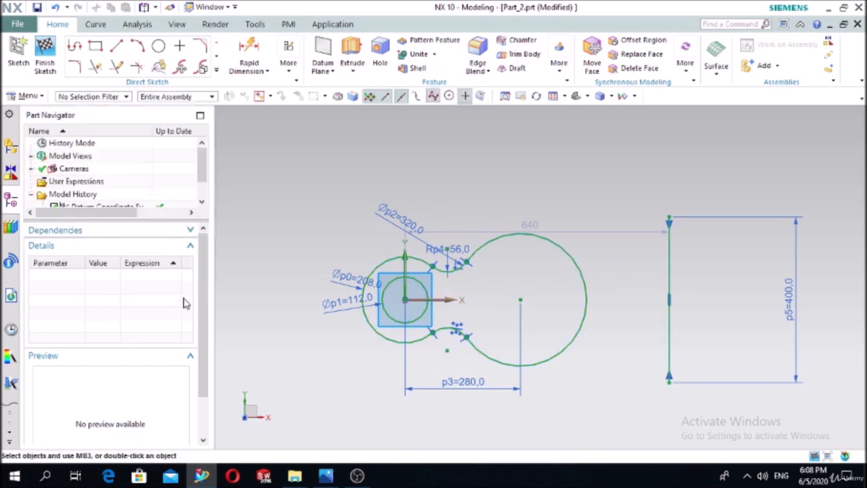
Consult the reference drawing and sketch a circle about 162 in diameter, concentric with the large circle.
{"action": "left_click", "coordinate": [326, 477]}
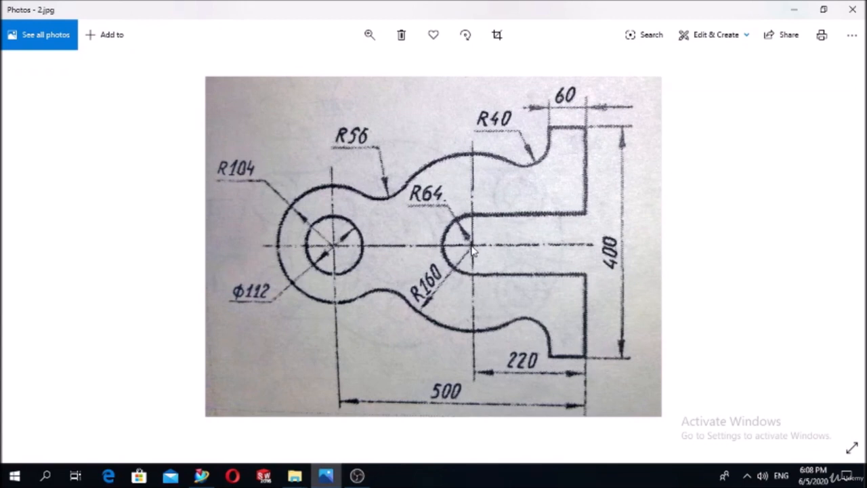
{"action": "left_click", "coordinate": [326, 475]}
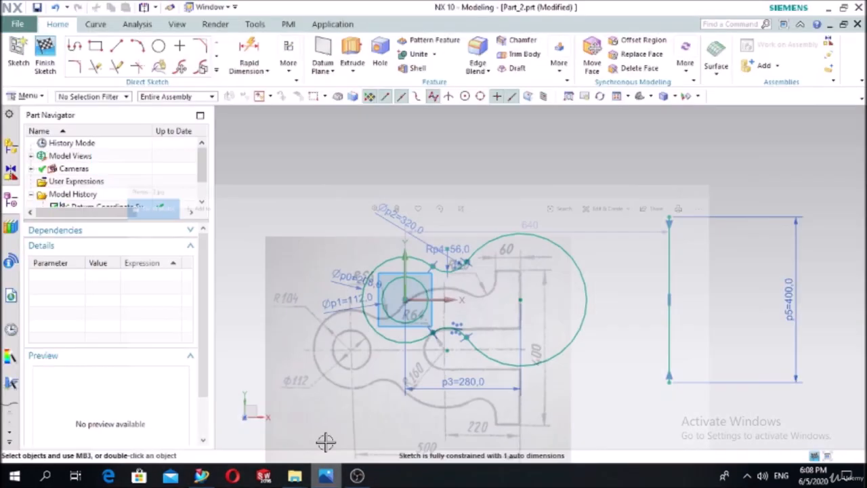
{"action": "left_click", "coordinate": [158, 46]}
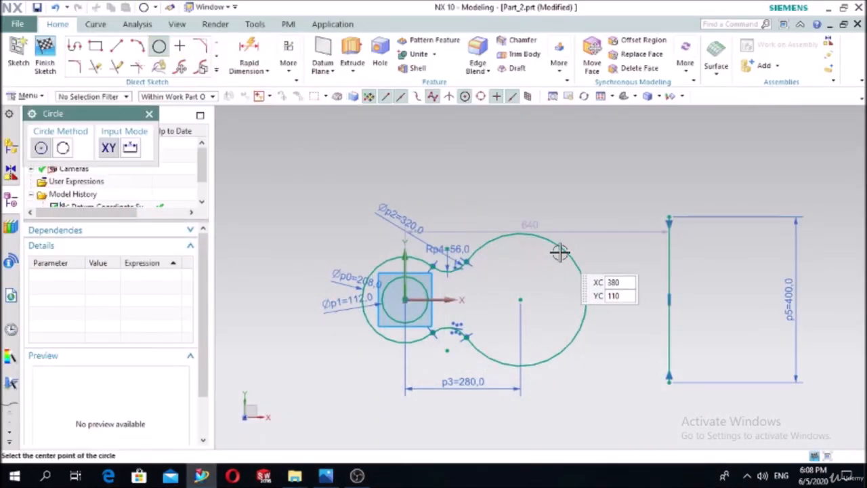
{"action": "left_click", "coordinate": [336, 477]}
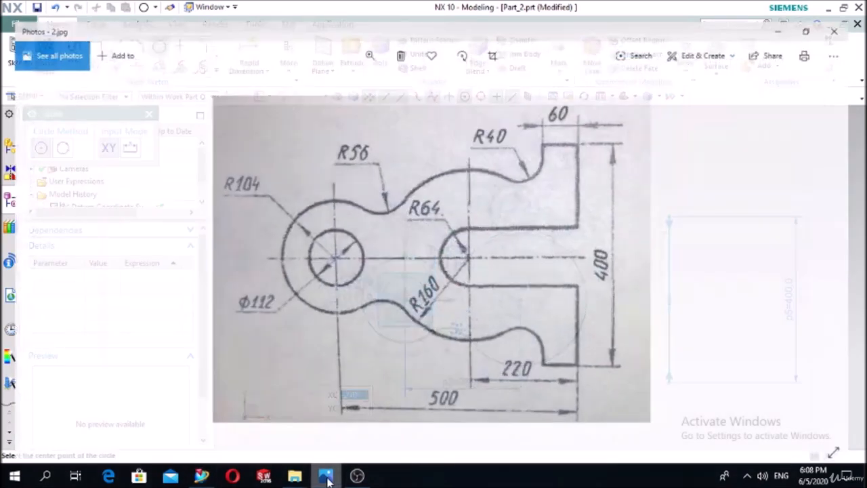
{"action": "left_click", "coordinate": [337, 477]}
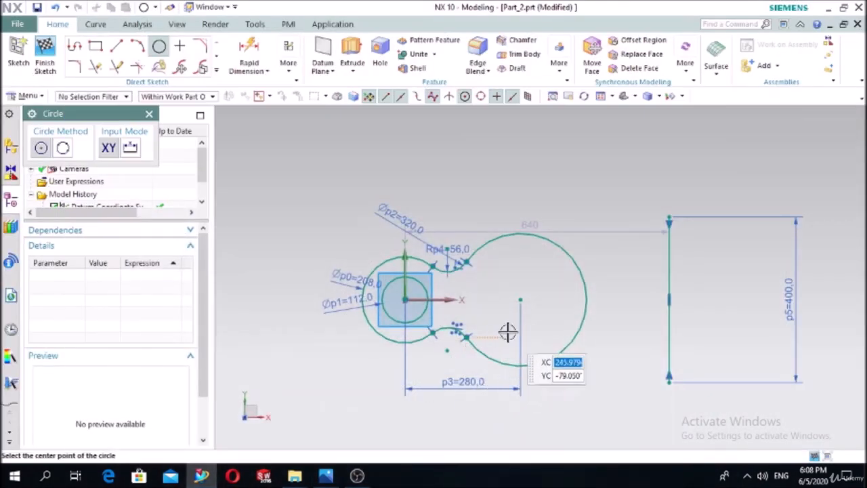
{"action": "left_click", "coordinate": [521, 299]}
{"action": "left_click", "coordinate": [539, 249]}
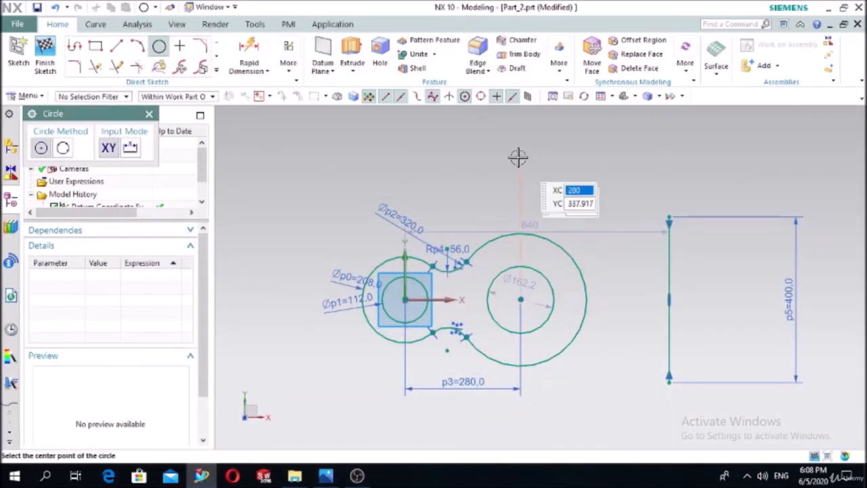
Dimension the new inner circle's diameter and set it to 128, per the R64 in the reference.
{"action": "left_click", "coordinate": [248, 54]}
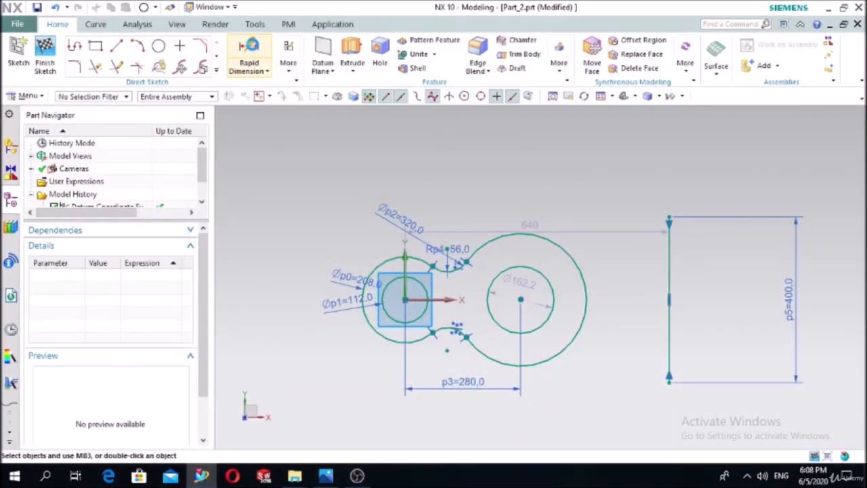
{"action": "left_click", "coordinate": [527, 267]}
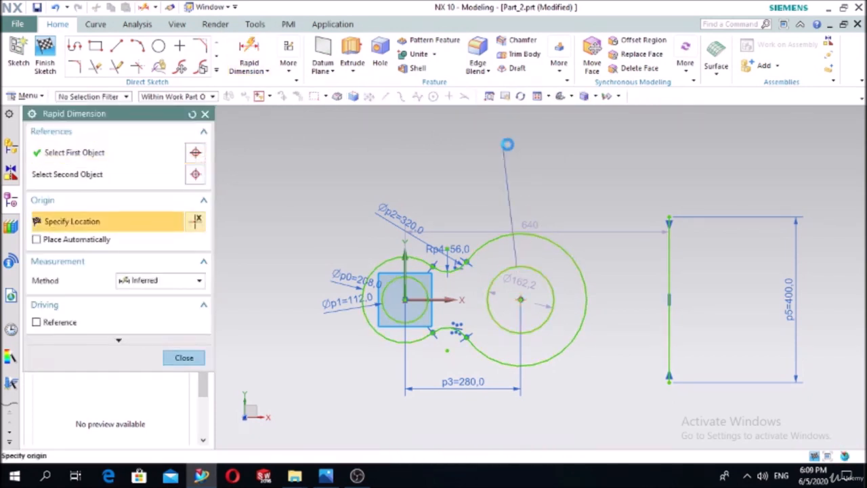
{"action": "left_click", "coordinate": [503, 145]}
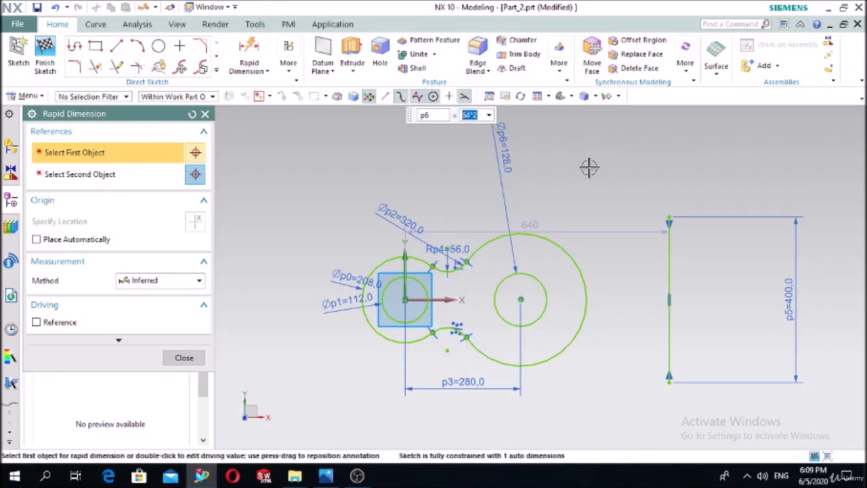
{"action": "left_click", "coordinate": [198, 358]}
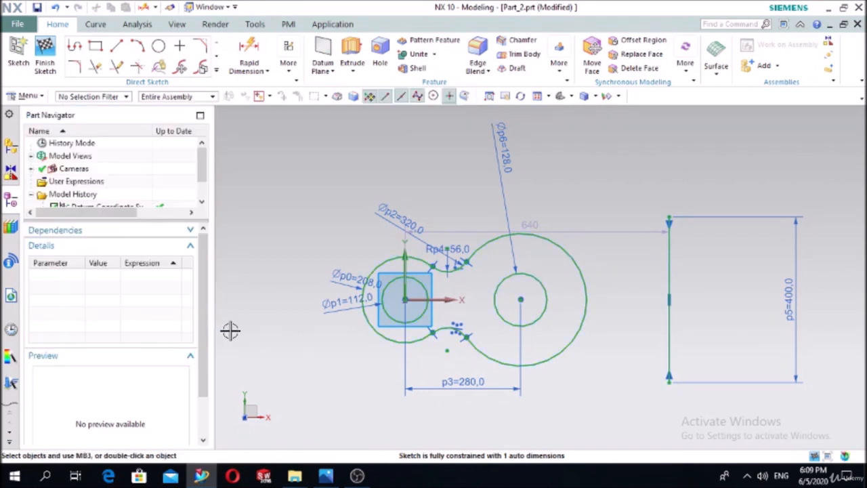
Draw a horizontal line about 226 long from the top point of the 128 circle towards the vertical line.
{"action": "left_click", "coordinate": [117, 46]}
{"action": "scroll", "coordinate": [568, 265], "scroll_direction": "up", "scroll_amount": 2}
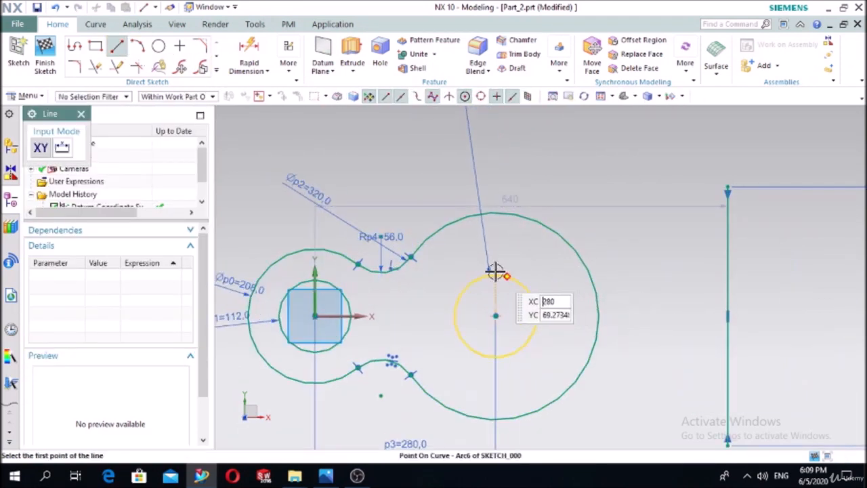
{"action": "left_click", "coordinate": [495, 274]}
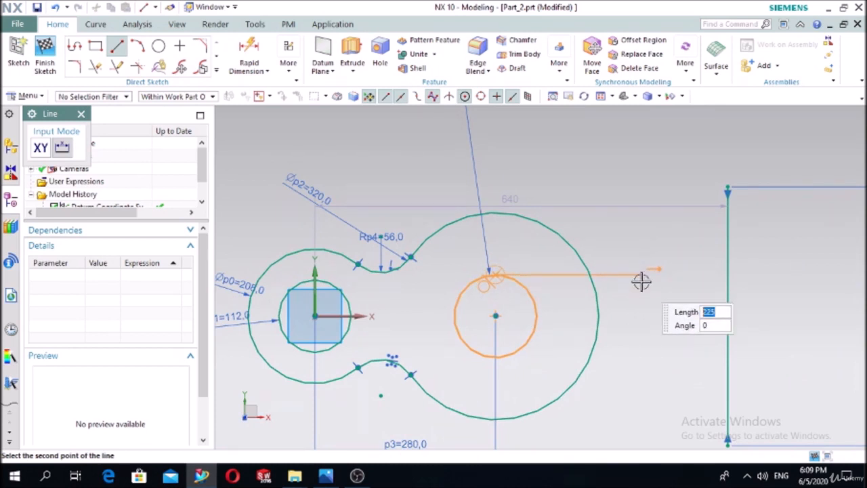
{"action": "left_click", "coordinate": [641, 278]}
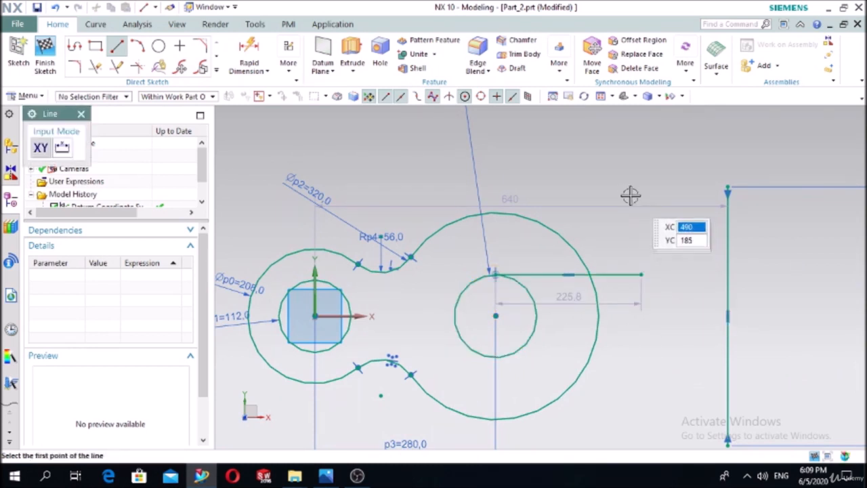
{"action": "key", "text": "Escape"}
Extend the horizontal line to meet the vertical line with Quick Extend, and check the slot in the reference drawing.
{"action": "left_click", "coordinate": [116, 68]}
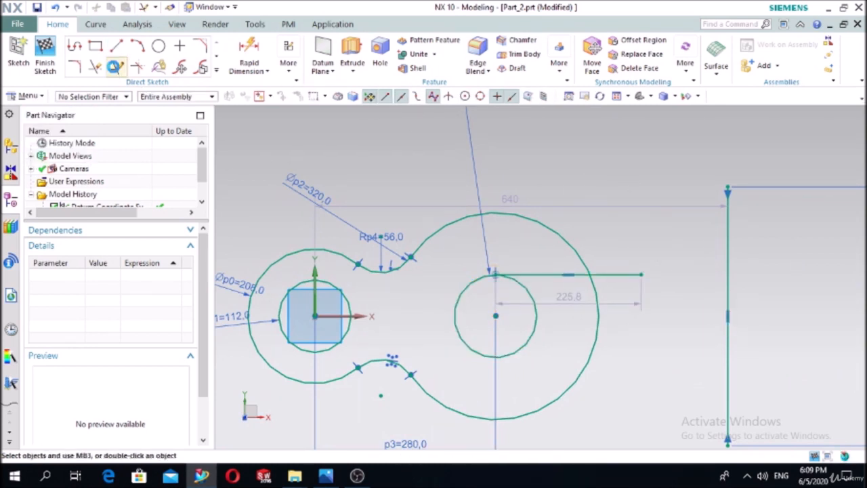
{"action": "left_click", "coordinate": [628, 274]}
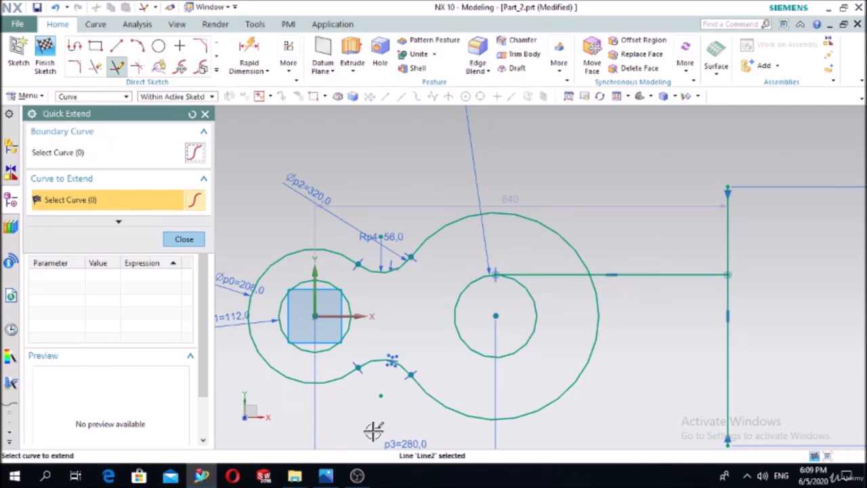
{"action": "left_click", "coordinate": [326, 475]}
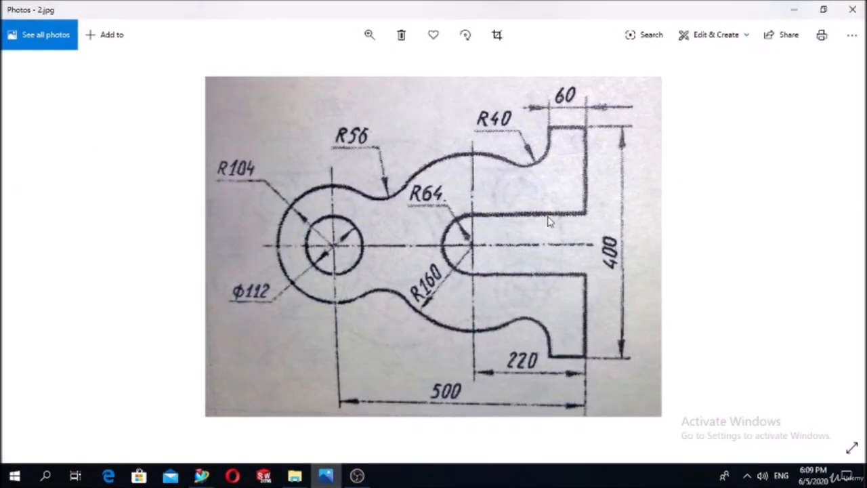
{"action": "left_click", "coordinate": [326, 475]}
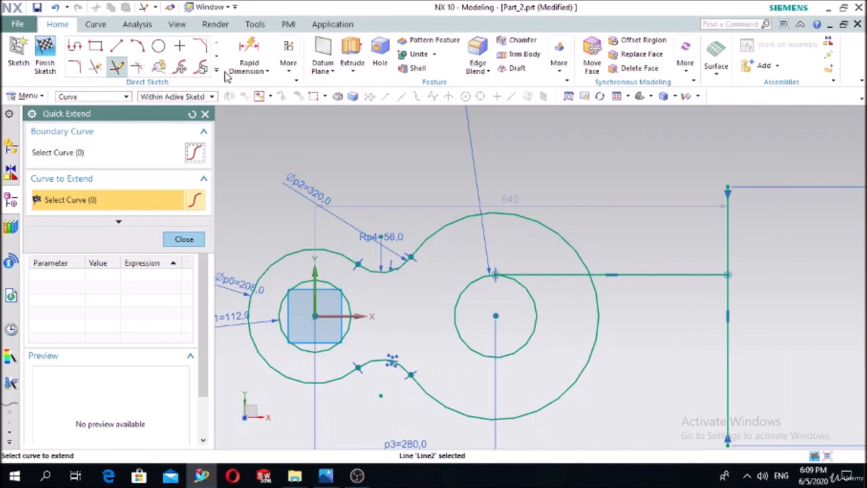
{"action": "left_click", "coordinate": [184, 239]}
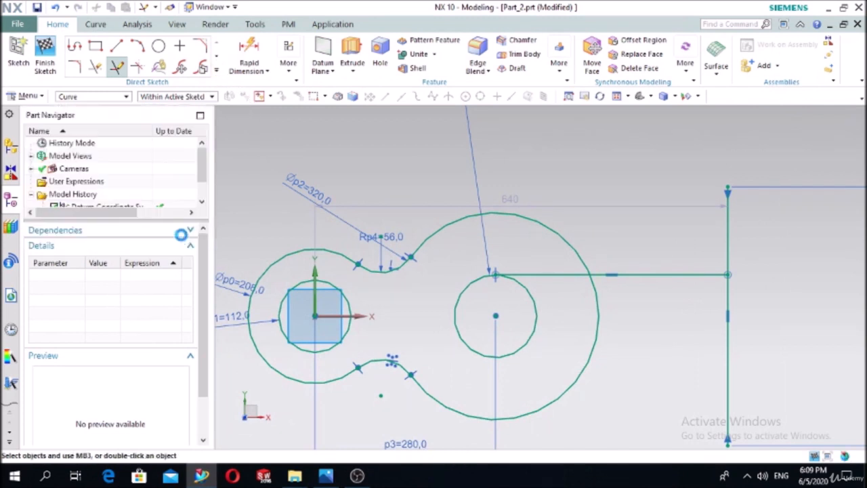
Mirror the horizontal line above the 128 circle's centre about the X axis with Mirror Curve.
{"action": "left_click", "coordinate": [219, 73]}
{"action": "left_click", "coordinate": [87, 178]}
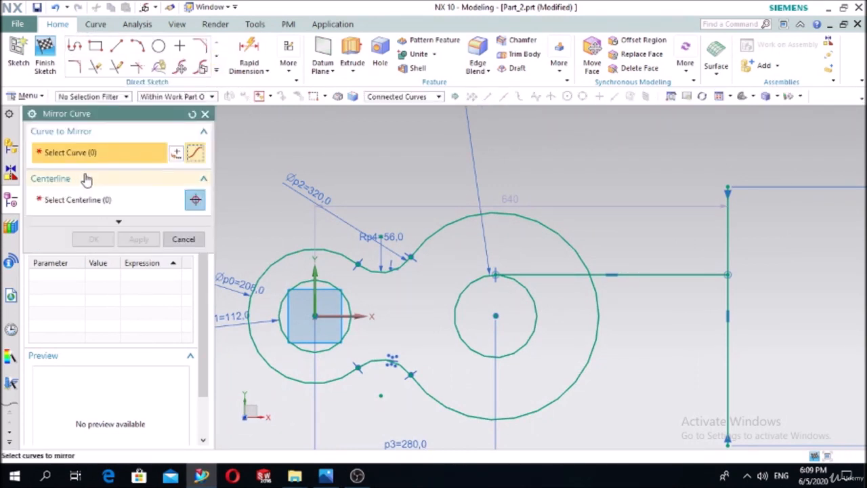
{"action": "left_click", "coordinate": [667, 274]}
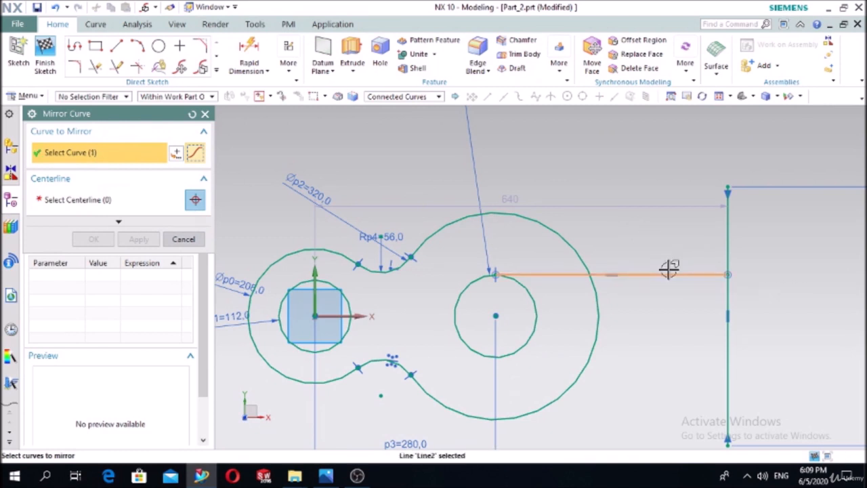
{"action": "left_click", "coordinate": [88, 201]}
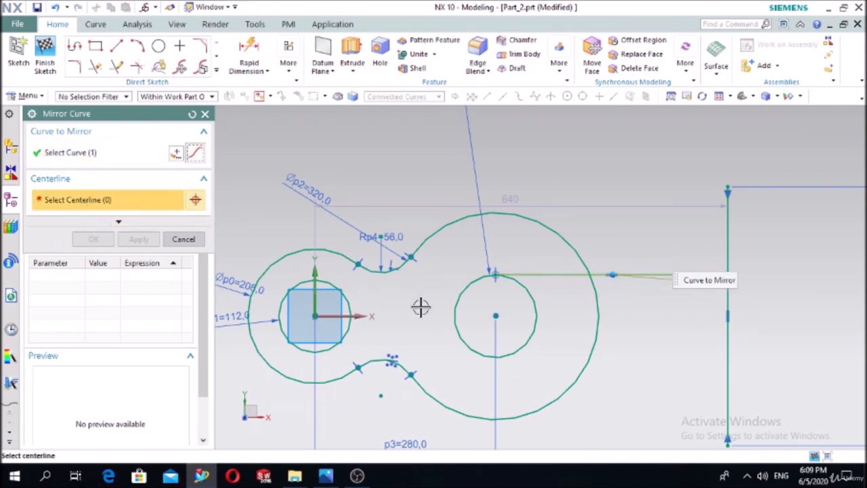
{"action": "left_click", "coordinate": [354, 314]}
{"action": "left_click", "coordinate": [102, 241]}
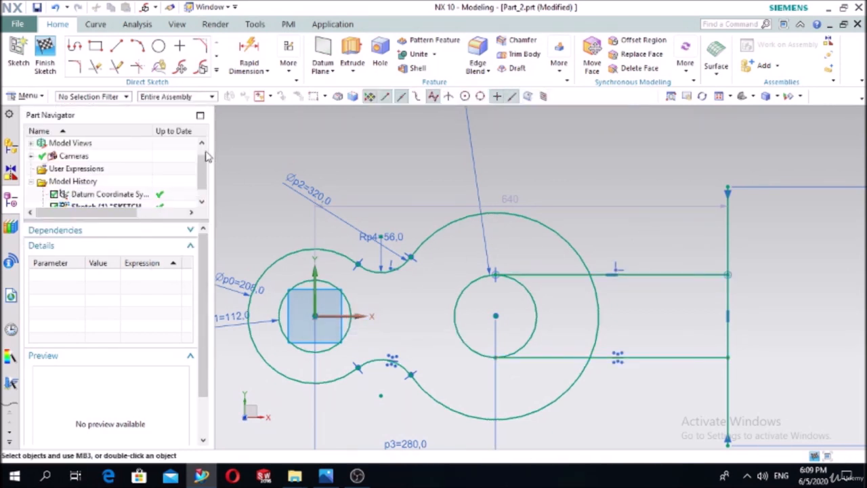
Add a Tangent geometric constraint between the mirrored lower horizontal line and the 128 circle.
{"action": "left_click", "coordinate": [288, 68]}
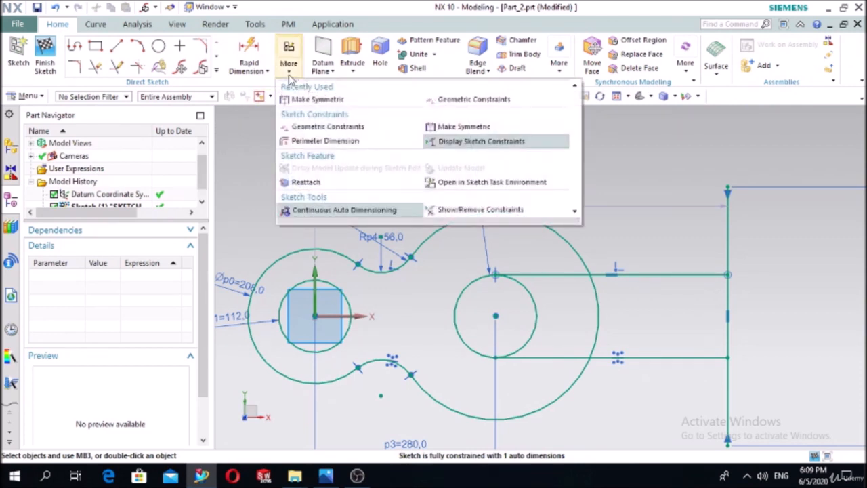
{"action": "left_click", "coordinate": [309, 127]}
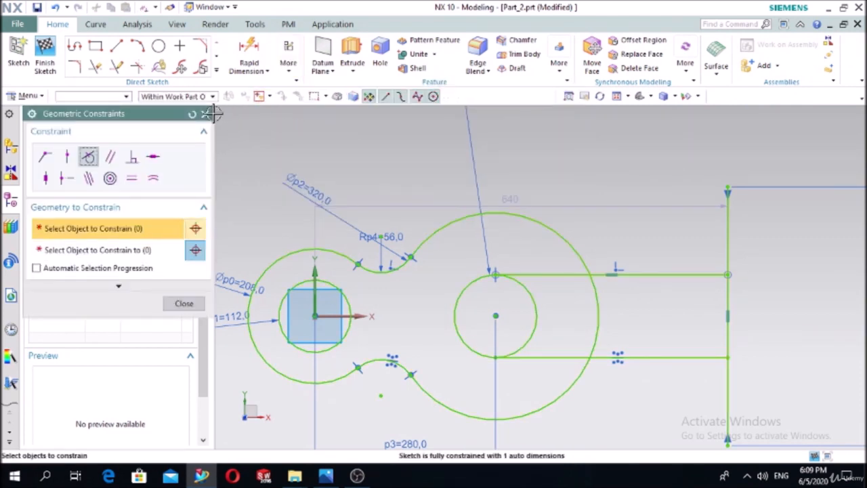
{"action": "left_click", "coordinate": [519, 357]}
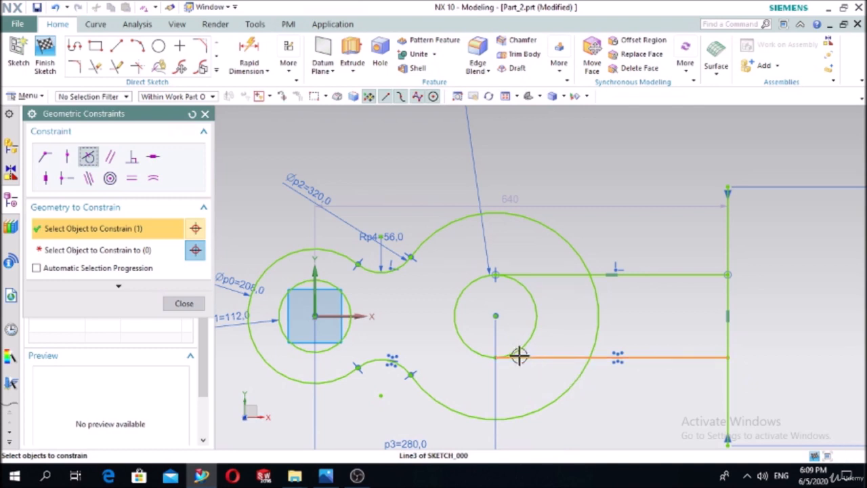
{"action": "left_click", "coordinate": [97, 250]}
{"action": "left_click", "coordinate": [478, 349]}
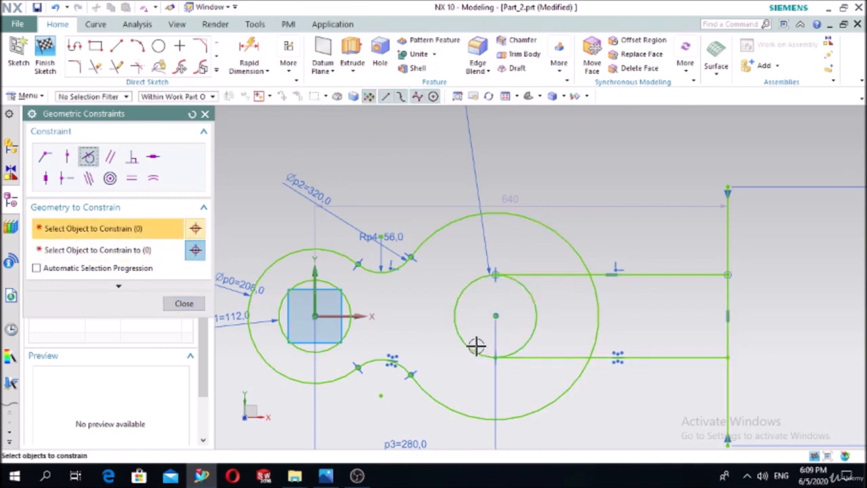
{"action": "left_click", "coordinate": [184, 304]}
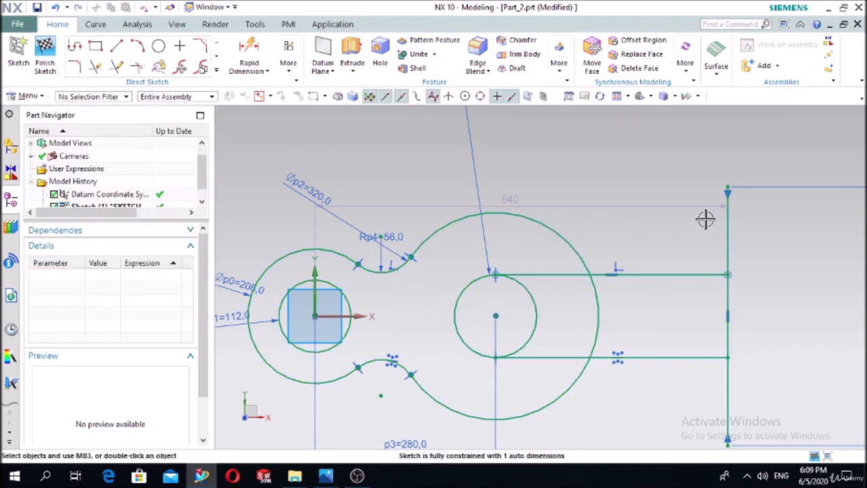
Consult the reference drawing and draw a horizontal line about 85 long from the vertical line's upper endpoint towards the circles.
{"action": "scroll", "coordinate": [707, 217], "scroll_direction": "down", "scroll_amount": 1}
{"action": "left_click", "coordinate": [326, 475]}
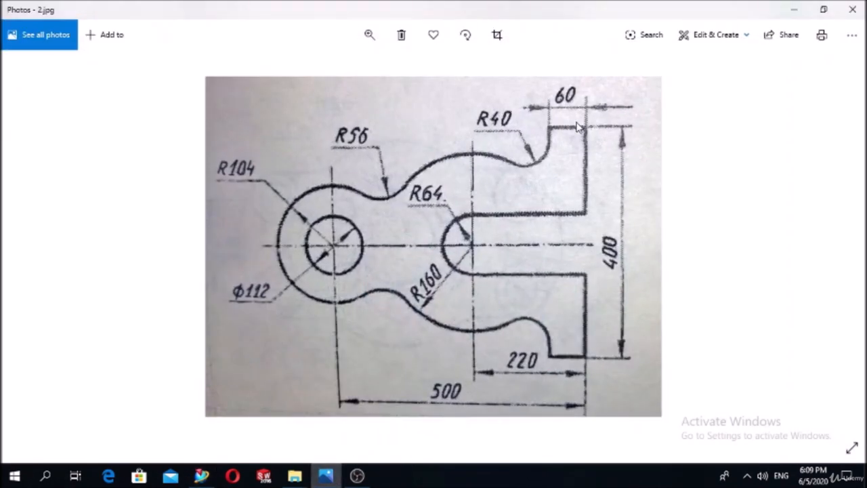
{"action": "left_click", "coordinate": [326, 476]}
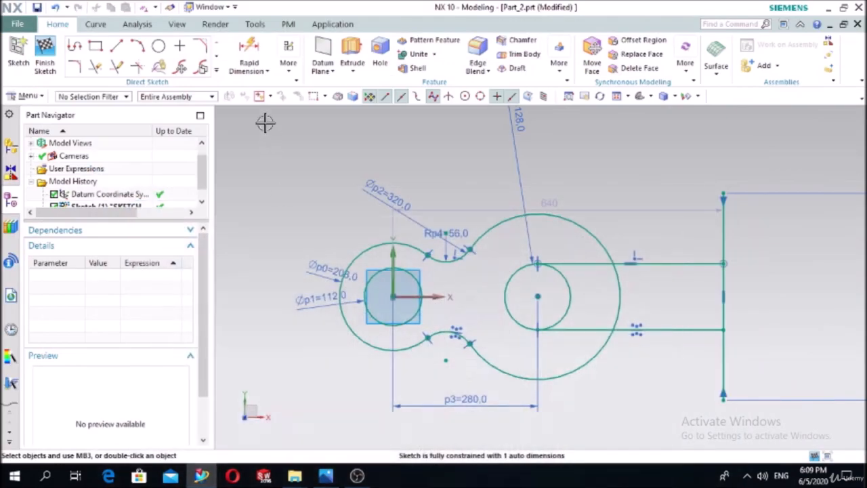
{"action": "left_click", "coordinate": [115, 46]}
{"action": "scroll", "coordinate": [742, 188], "scroll_direction": "up", "scroll_amount": 3}
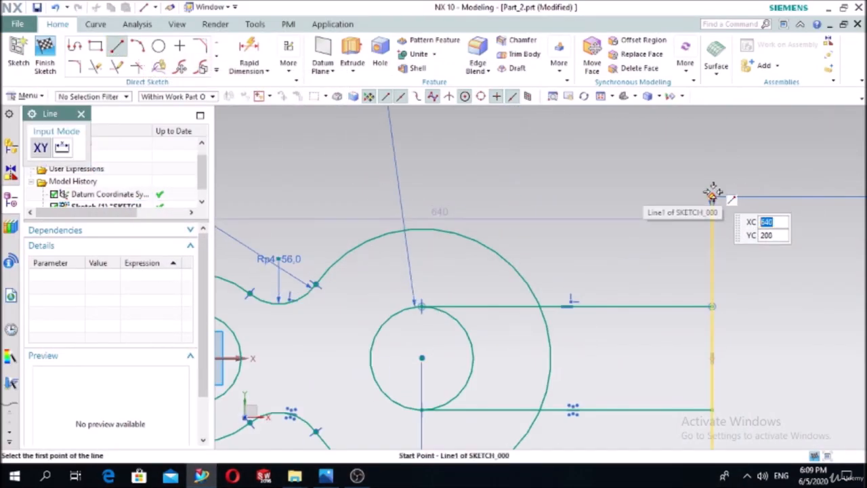
{"action": "left_click", "coordinate": [712, 195]}
{"action": "left_click", "coordinate": [646, 193]}
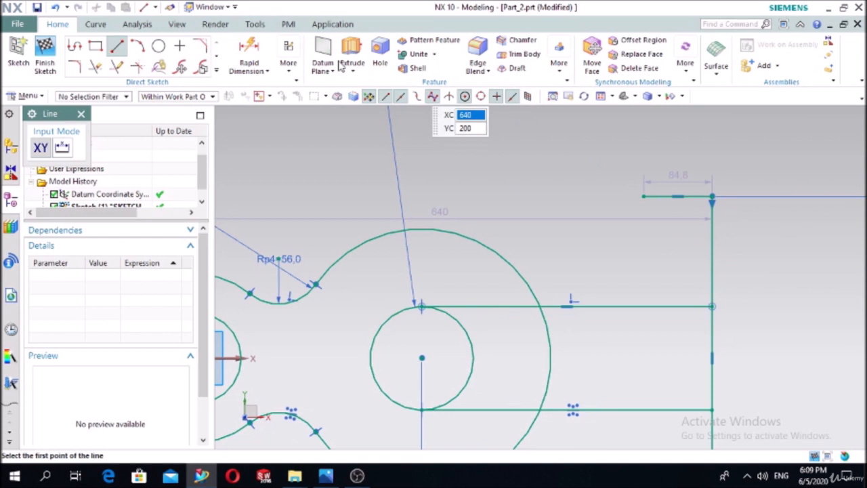
Dimension the short upper horizontal line's length and set it to 60.
{"action": "left_click", "coordinate": [249, 55]}
{"action": "left_click", "coordinate": [655, 194]}
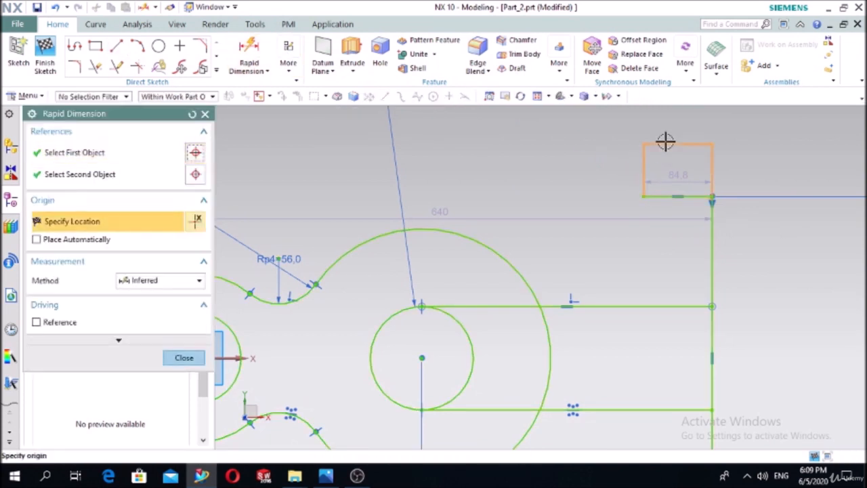
{"action": "left_click", "coordinate": [667, 142]}
{"action": "type", "text": "60"}
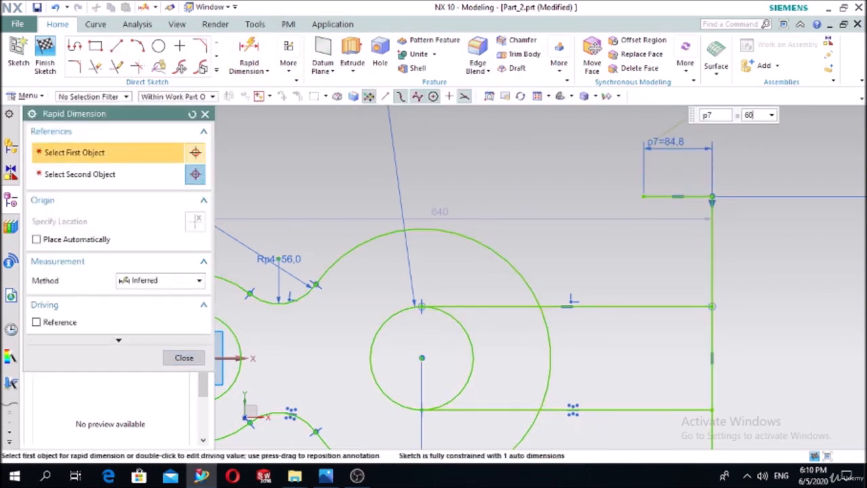
{"action": "key", "text": "Return"}
{"action": "left_click", "coordinate": [185, 356]}
Draw a horizontal line about 80 long from the vertical line's lower endpoint towards the circles.
{"action": "scroll", "coordinate": [734, 202], "scroll_direction": "down", "scroll_amount": 5}
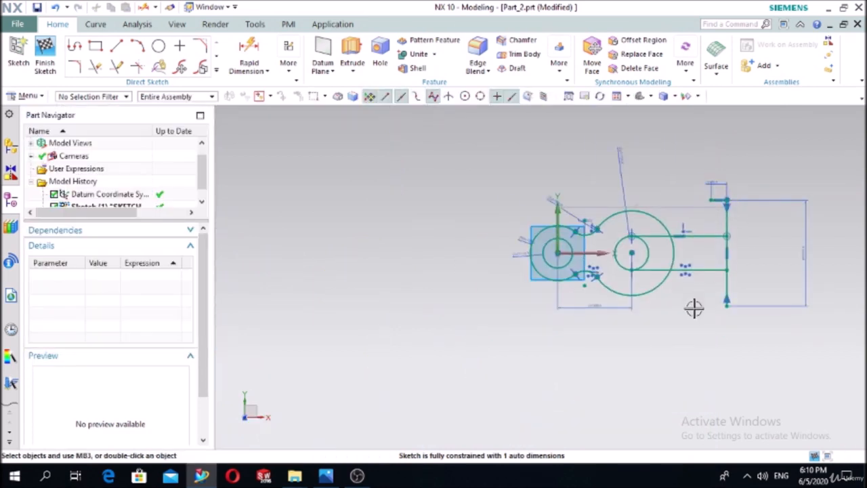
{"action": "scroll", "coordinate": [695, 308], "scroll_direction": "up", "scroll_amount": 5}
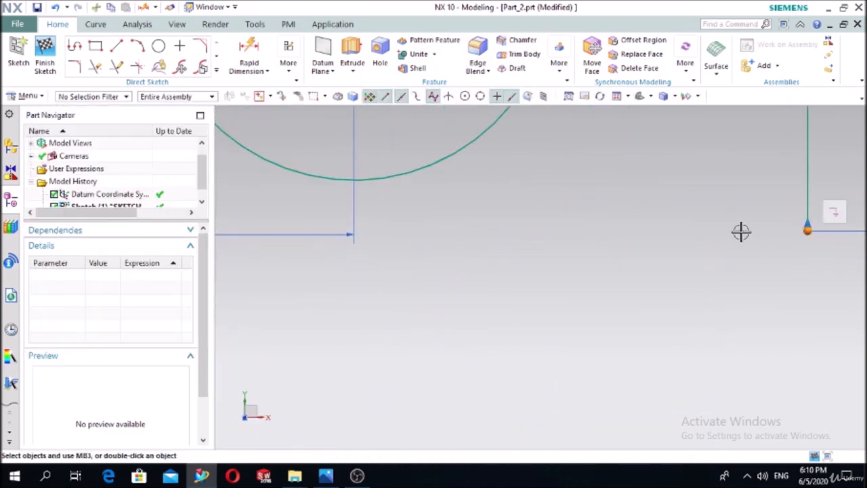
{"action": "left_click", "coordinate": [117, 46]}
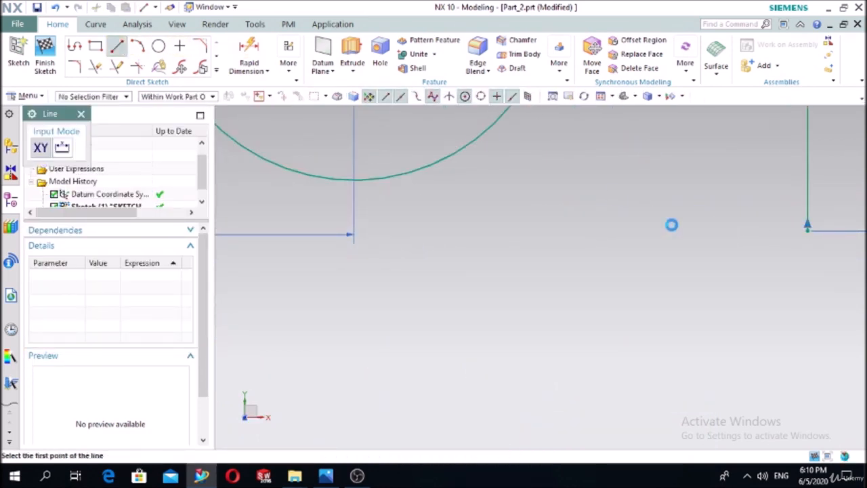
{"action": "left_click", "coordinate": [805, 228]}
{"action": "left_click", "coordinate": [707, 231]}
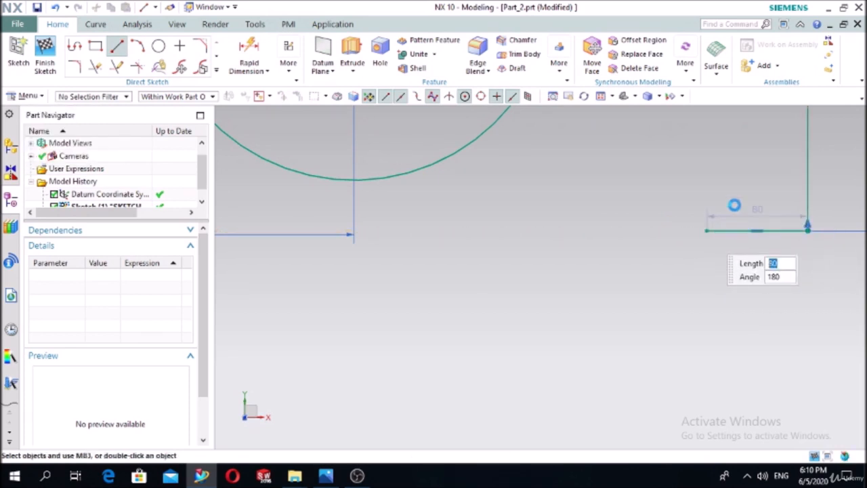
Dimension the short lower horizontal line's length and set it to 60.
{"action": "left_click", "coordinate": [249, 51]}
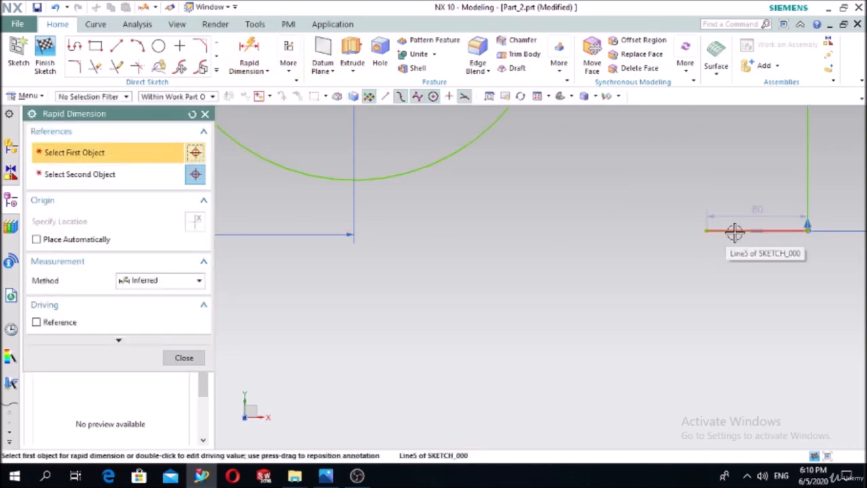
{"action": "left_click", "coordinate": [735, 232]}
{"action": "left_click", "coordinate": [772, 274]}
{"action": "type", "text": "6"}
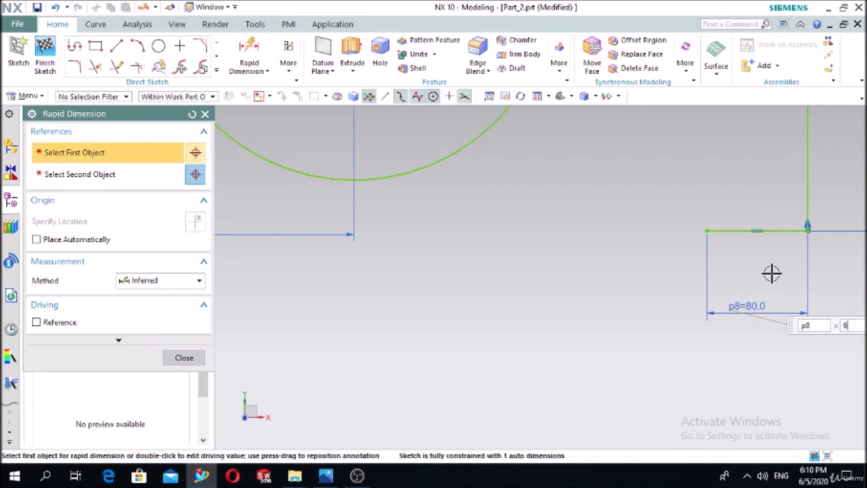
{"action": "type", "text": "0"}
{"action": "key", "text": "Return"}
{"action": "left_click", "coordinate": [184, 357]}
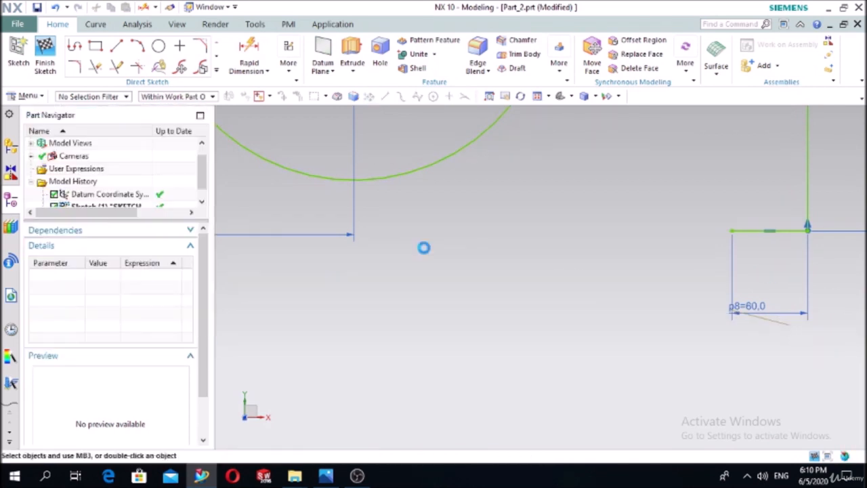
Check the reference drawing and draw a vertical line about 89 long downward from the free end of the upper 60 line.
{"action": "scroll", "coordinate": [585, 242], "scroll_direction": "down", "scroll_amount": 5}
{"action": "scroll", "coordinate": [653, 260], "scroll_direction": "down", "scroll_amount": 2}
{"action": "scroll", "coordinate": [697, 135], "scroll_direction": "up", "scroll_amount": 3}
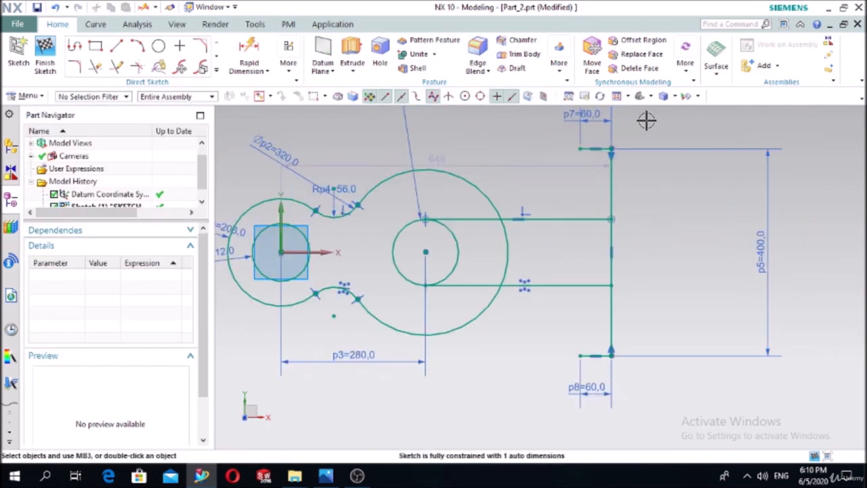
{"action": "left_click", "coordinate": [117, 44]}
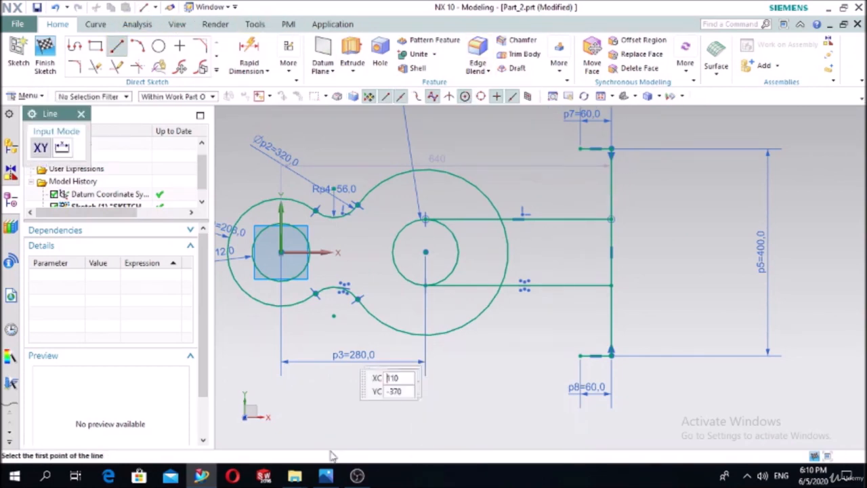
{"action": "left_click", "coordinate": [326, 476]}
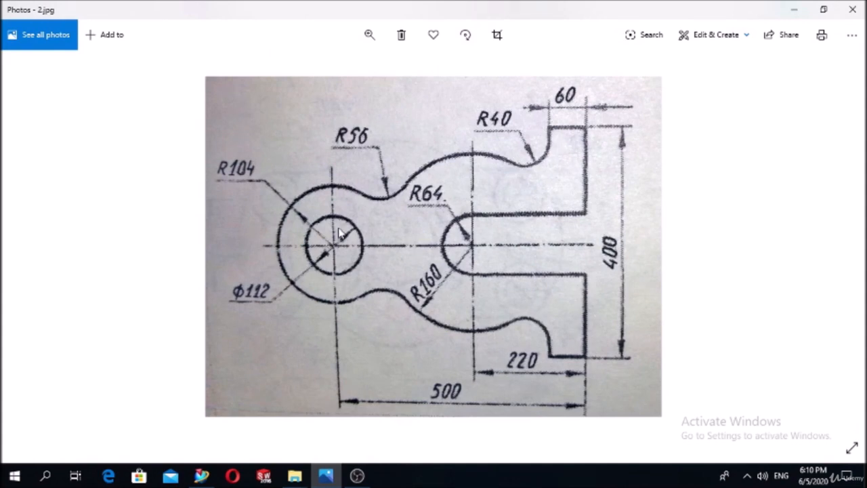
{"action": "left_click", "coordinate": [326, 476]}
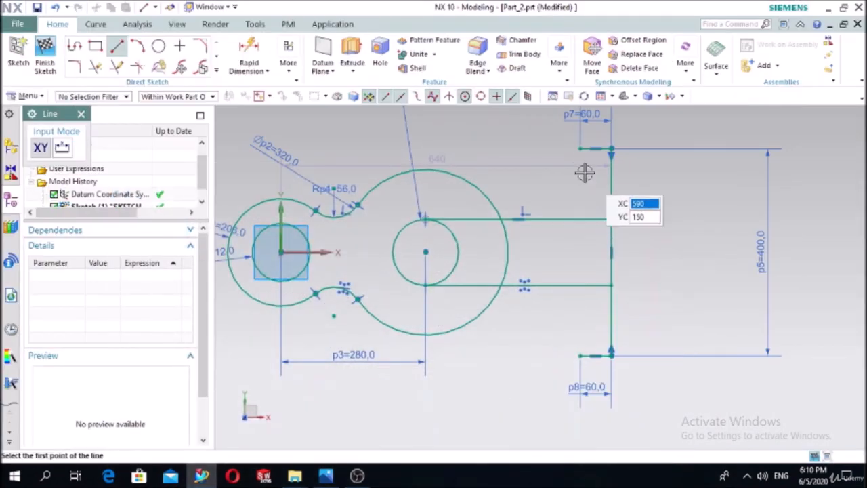
{"action": "left_click", "coordinate": [577, 149]}
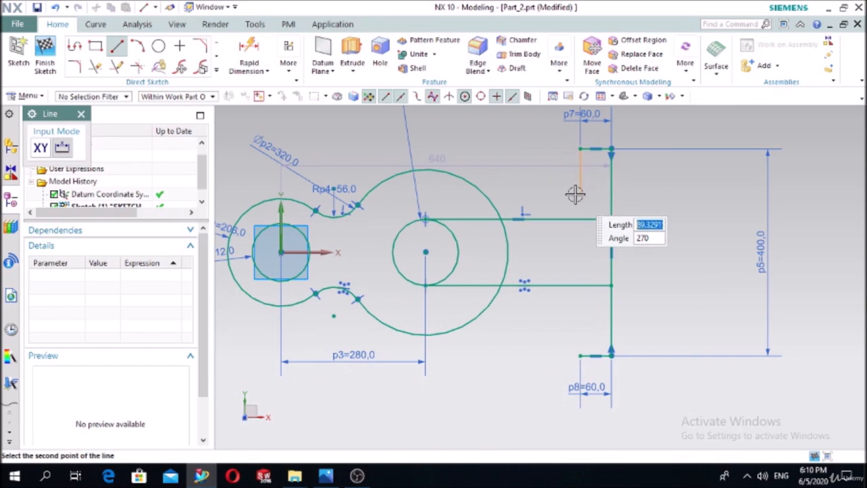
{"action": "left_click", "coordinate": [575, 195]}
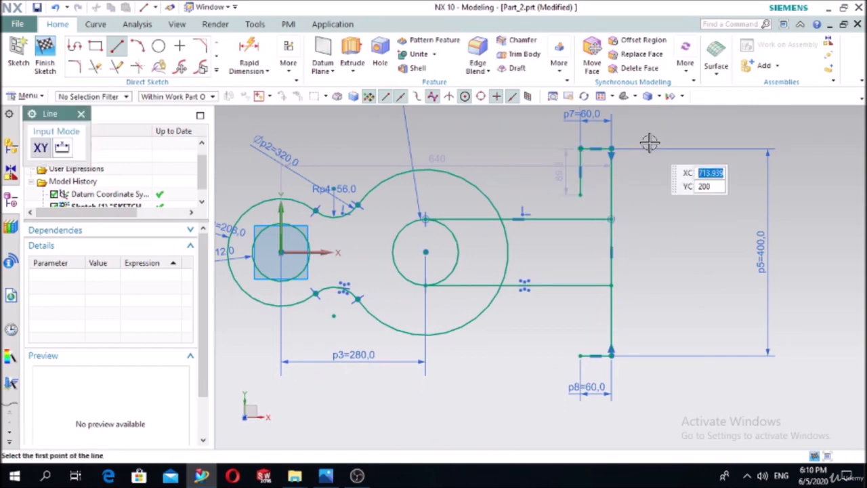
{"action": "key", "text": "Escape"}
Dimension the horizontal distance from the 128 circle's centre to the long vertical line and set it to 220, per the reference drawing.
{"action": "left_click", "coordinate": [326, 476]}
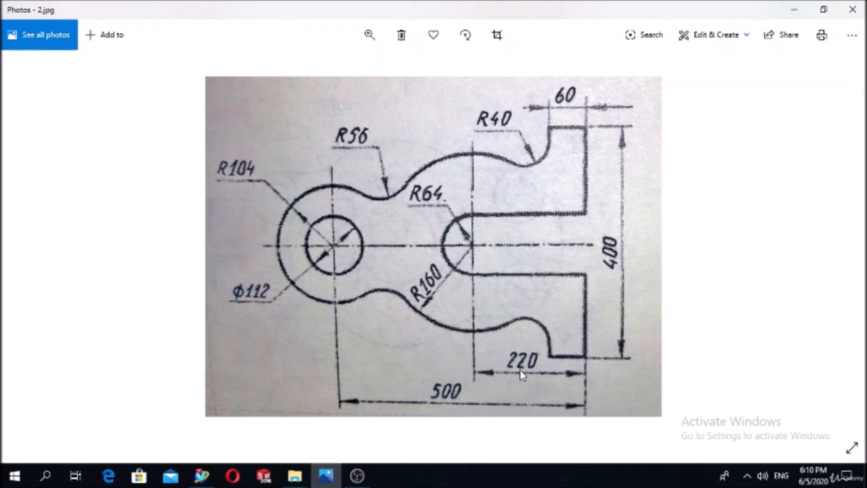
{"action": "left_click", "coordinate": [201, 476]}
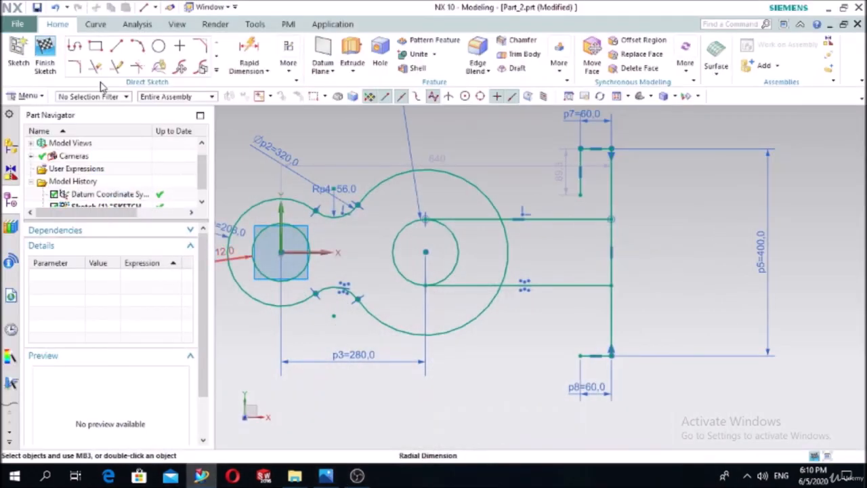
{"action": "left_click", "coordinate": [249, 61]}
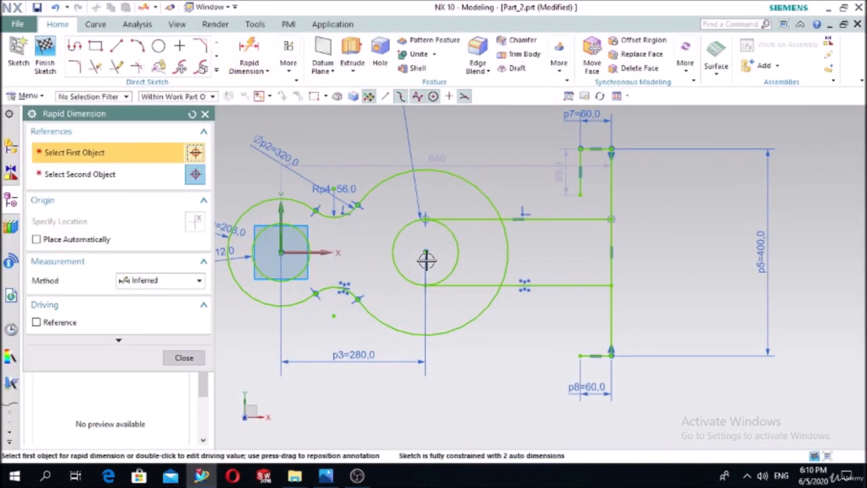
{"action": "left_click", "coordinate": [427, 252]}
{"action": "left_click", "coordinate": [616, 258]}
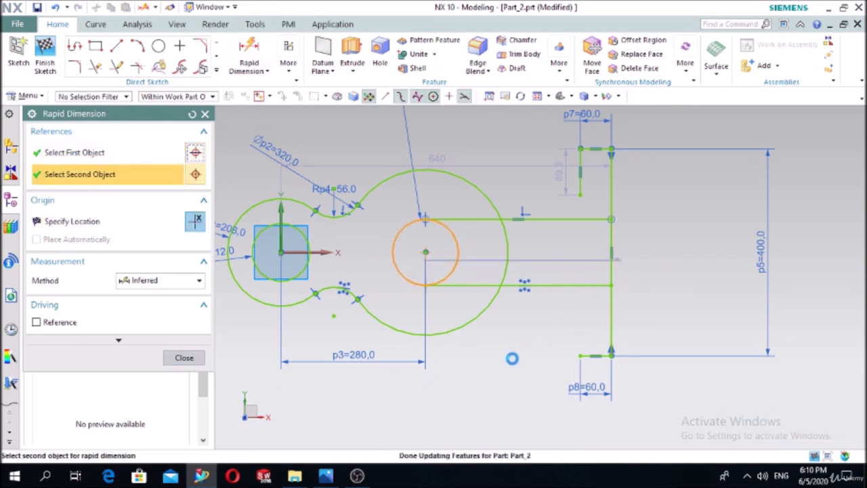
{"action": "left_click", "coordinate": [498, 356]}
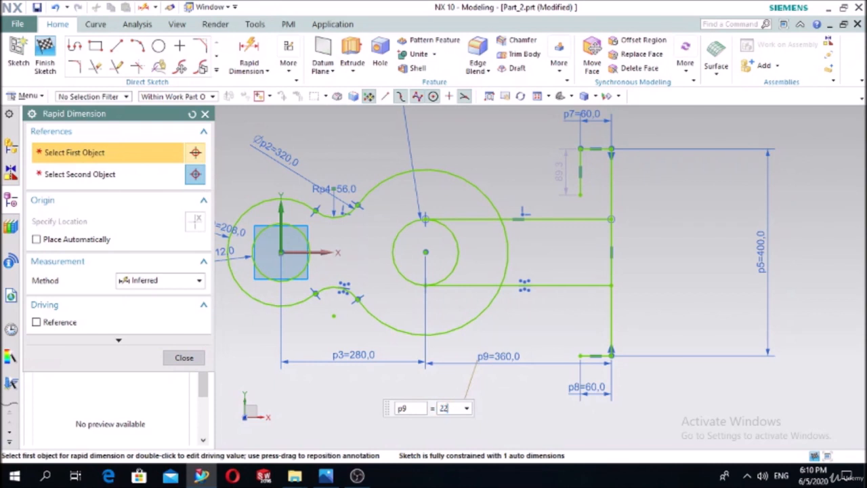
{"action": "type", "text": "220"}
{"action": "key", "text": "Return"}
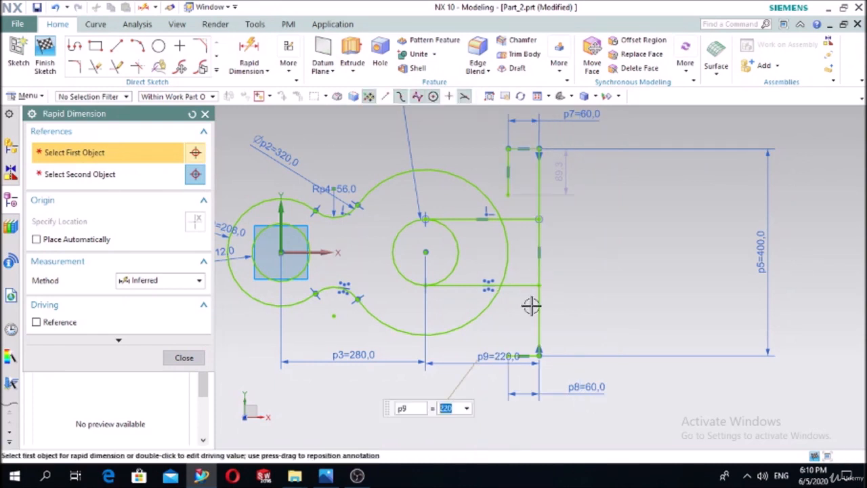
{"action": "left_click", "coordinate": [184, 357]}
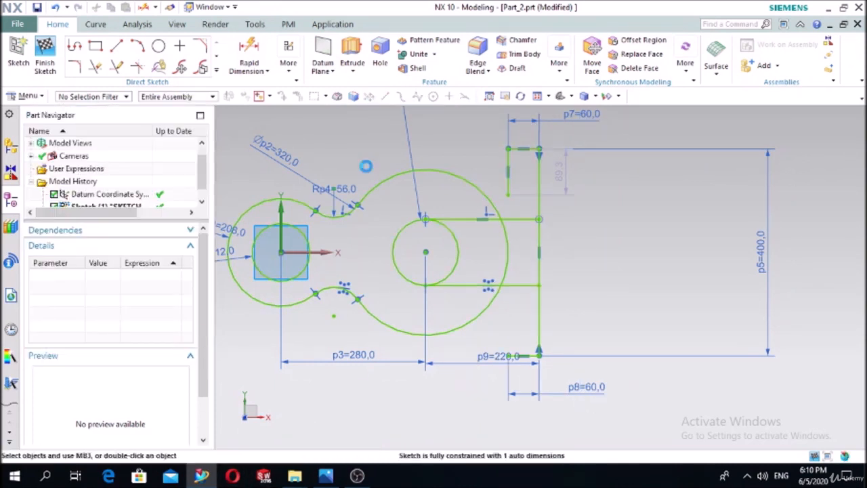
Extend the short vertical line down to the upper slot line and fillet it to the 320 circle with radius 40, per the reference drawing.
{"action": "left_click", "coordinate": [116, 66]}
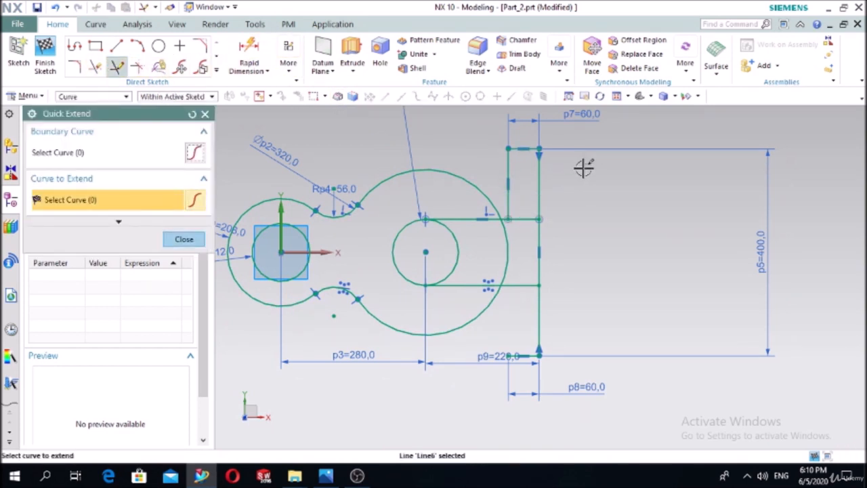
{"action": "left_click", "coordinate": [184, 238]}
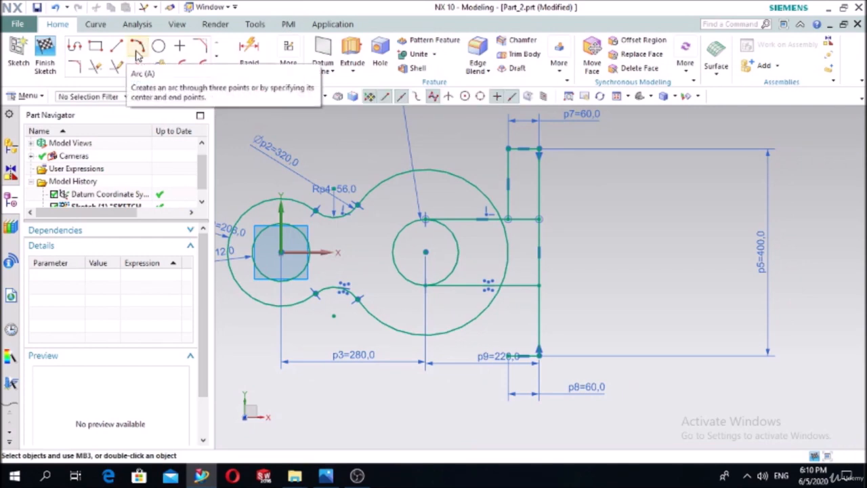
{"action": "left_click", "coordinate": [326, 475]}
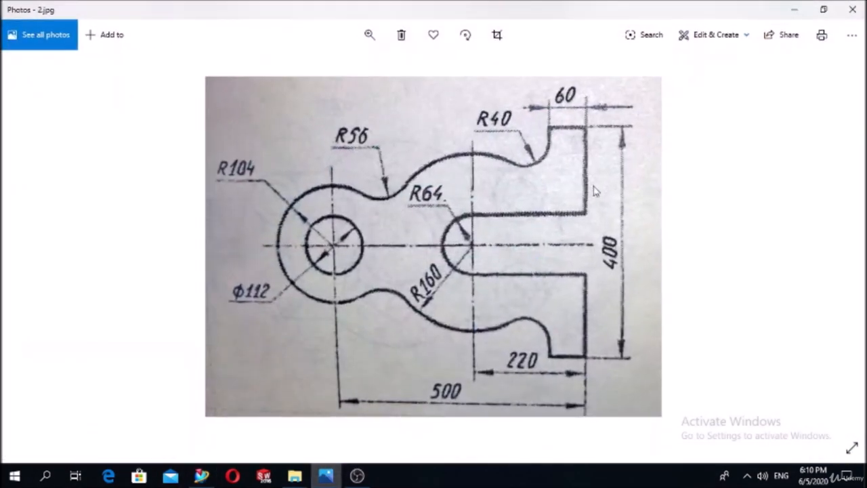
{"action": "left_click", "coordinate": [326, 476]}
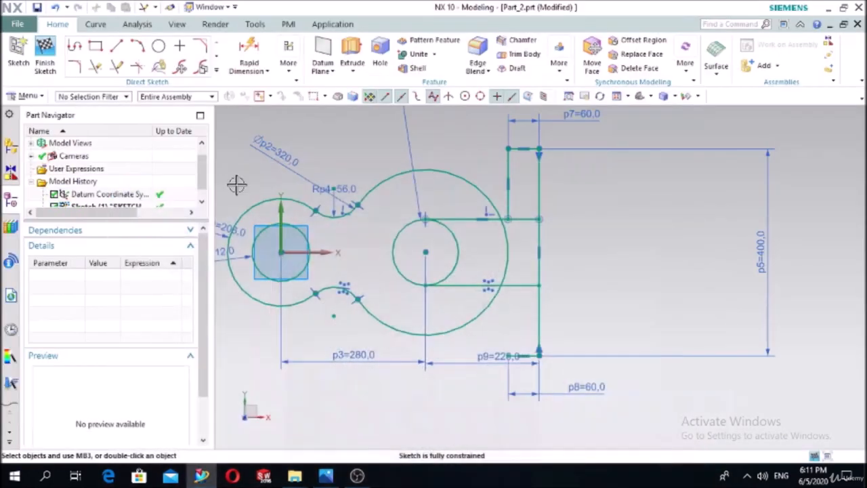
{"action": "left_click", "coordinate": [75, 66]}
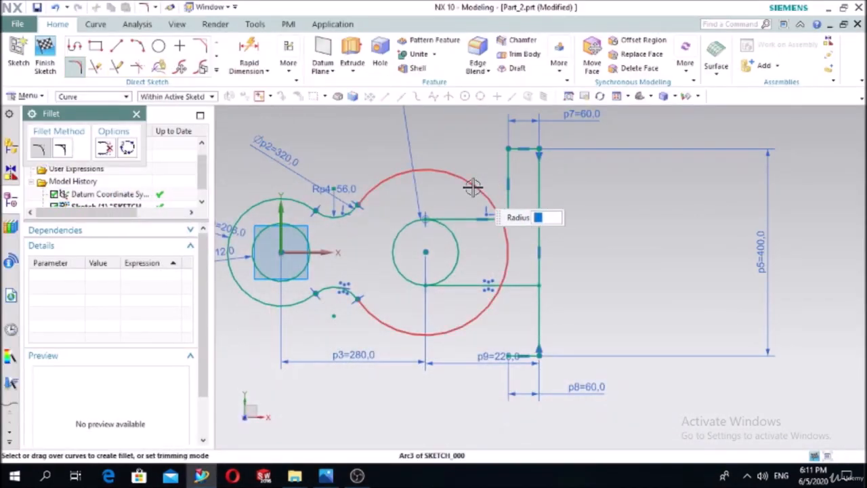
{"action": "left_click", "coordinate": [470, 186]}
{"action": "left_click", "coordinate": [508, 175]}
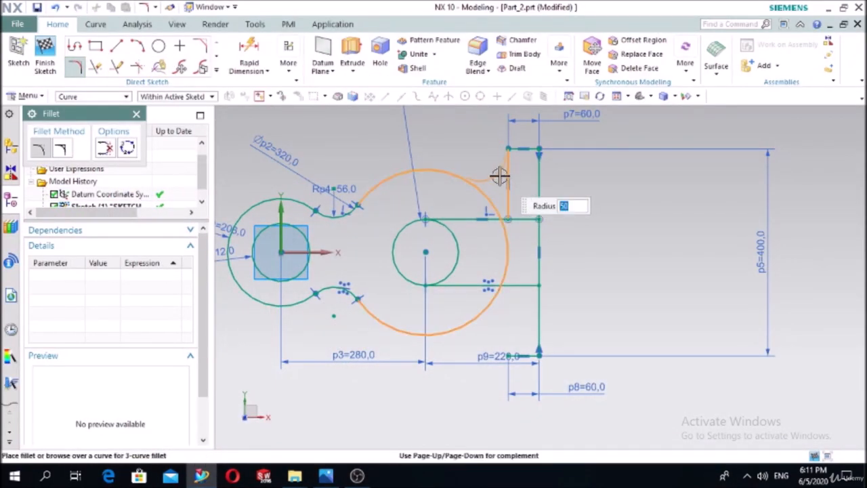
{"action": "type", "text": "40"}
{"action": "left_click", "coordinate": [501, 177]}
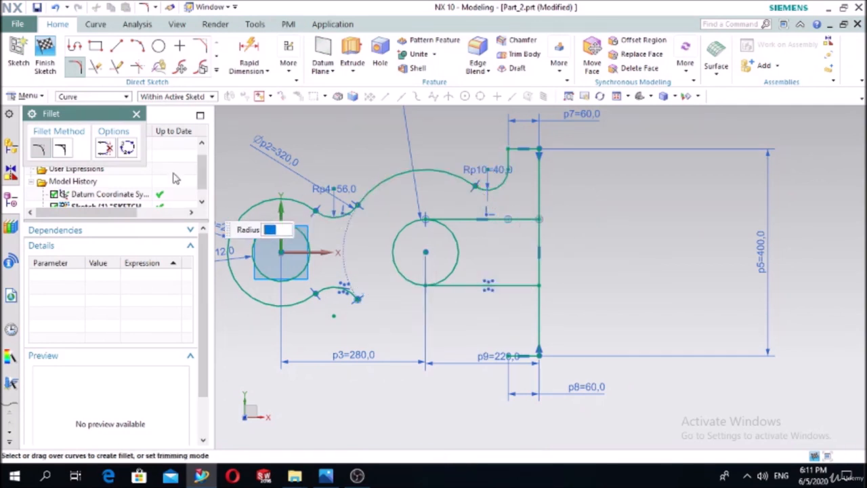
{"action": "left_click", "coordinate": [137, 114]}
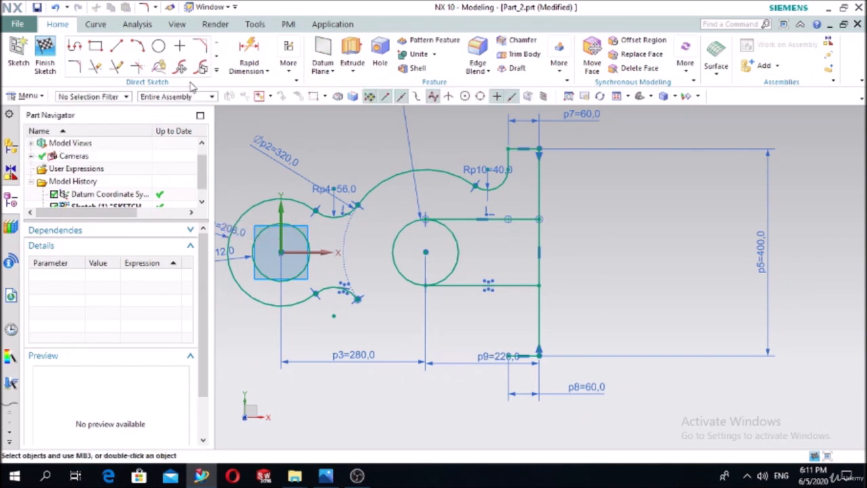
Mirror the large 320 arc, the R40 fillet and the short vertical line about the sketch's horizontal axis, selecting them as single curves.
{"action": "left_click", "coordinate": [216, 72]}
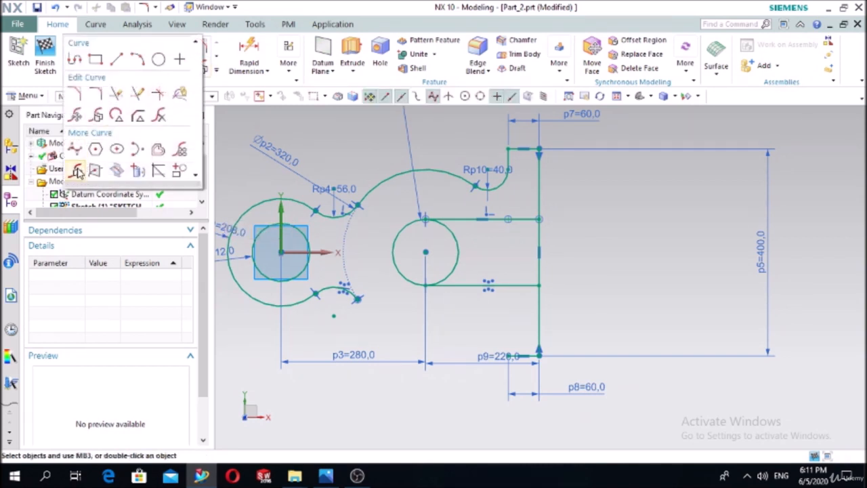
{"action": "left_click", "coordinate": [77, 171]}
{"action": "left_click", "coordinate": [368, 183]}
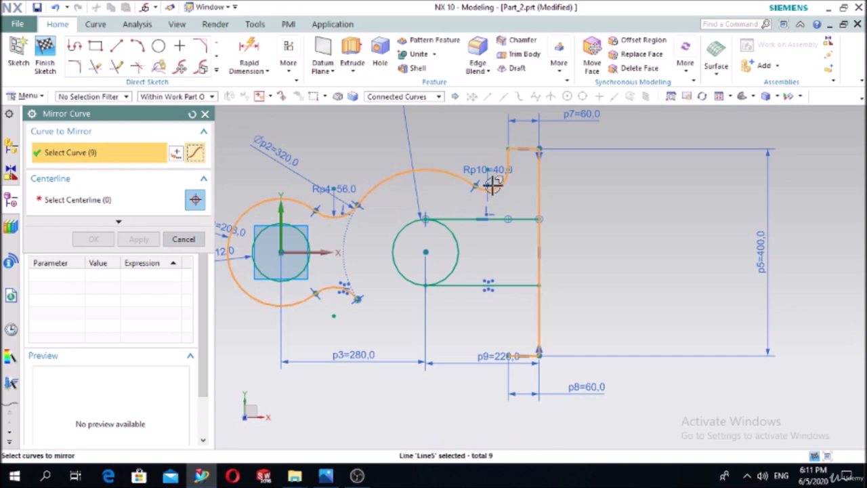
{"action": "left_click", "coordinate": [192, 113]}
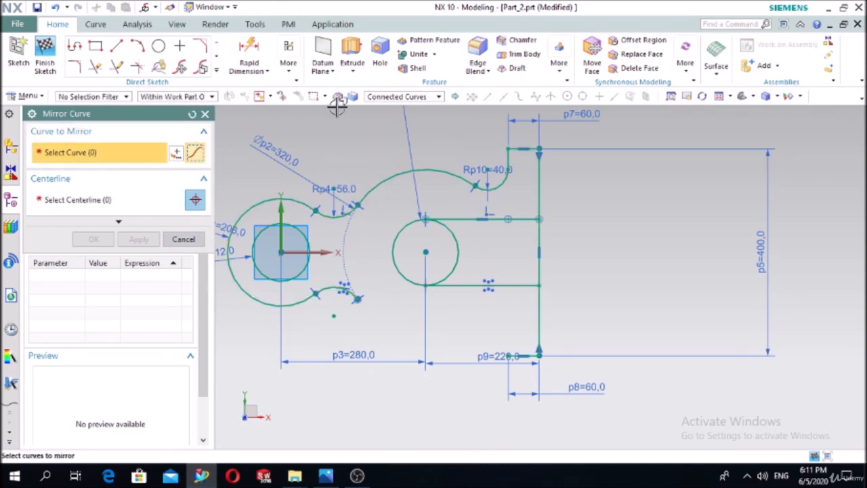
{"action": "left_click", "coordinate": [397, 97]}
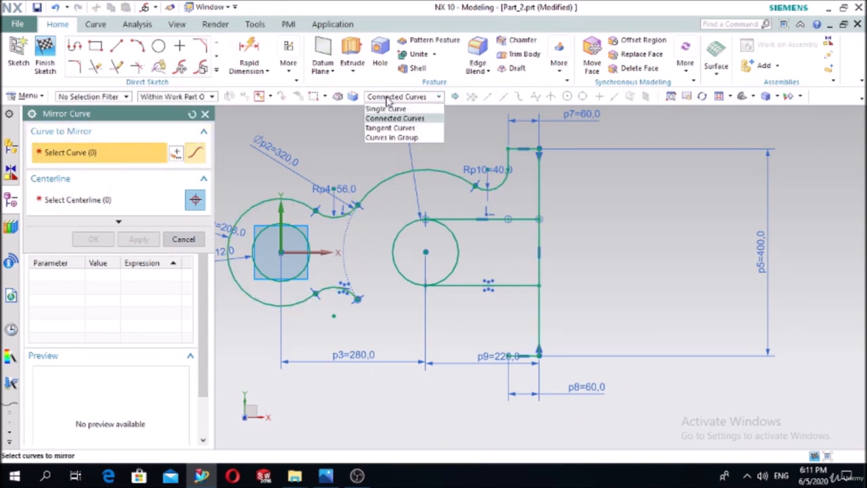
{"action": "left_click", "coordinate": [385, 110]}
{"action": "left_click", "coordinate": [385, 179]}
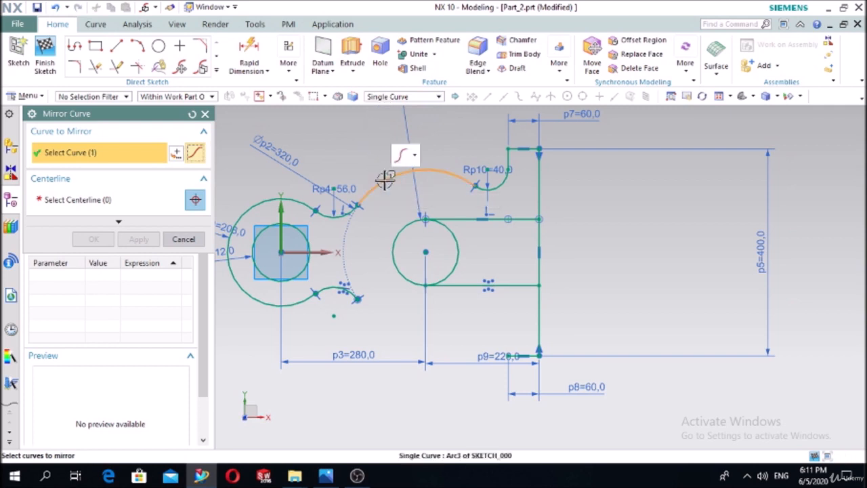
{"action": "left_click", "coordinate": [512, 176]}
{"action": "left_click", "coordinate": [508, 158]}
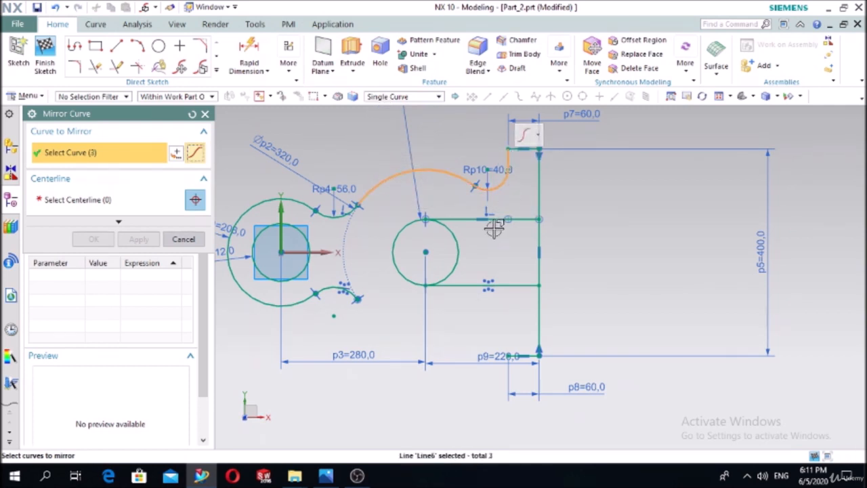
{"action": "left_click", "coordinate": [108, 199]}
{"action": "left_click", "coordinate": [308, 251]}
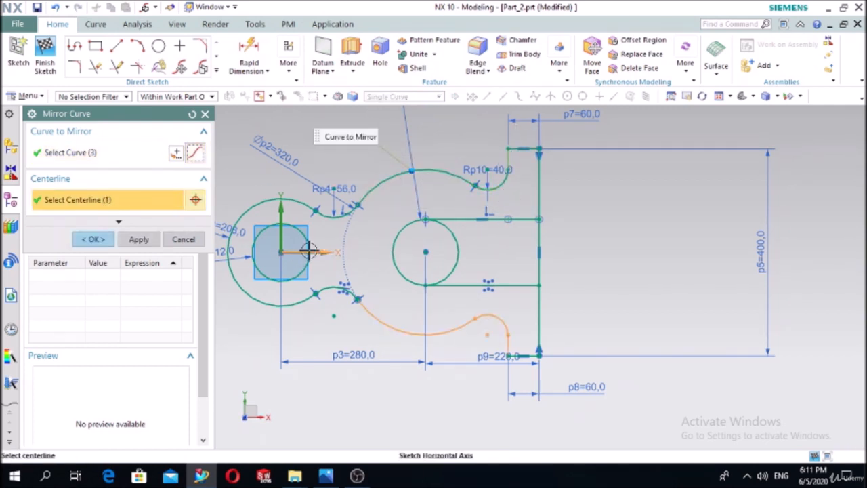
{"action": "left_click", "coordinate": [93, 239]}
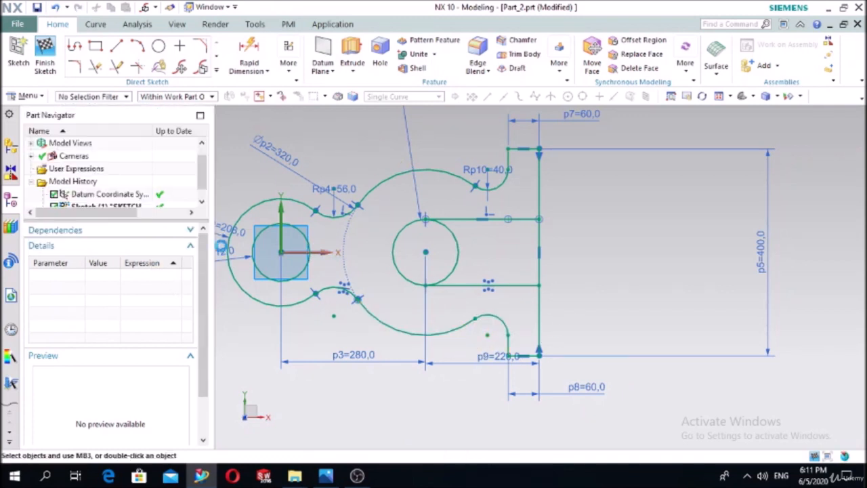
Try to trim the horizontal slot lines beside the 128 circle, and undo the trim.
{"action": "left_click", "coordinate": [96, 67]}
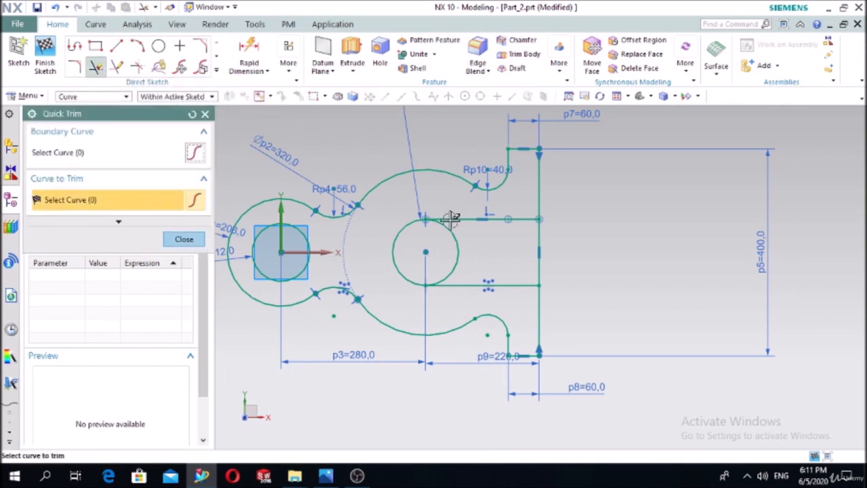
{"action": "left_click", "coordinate": [503, 220]}
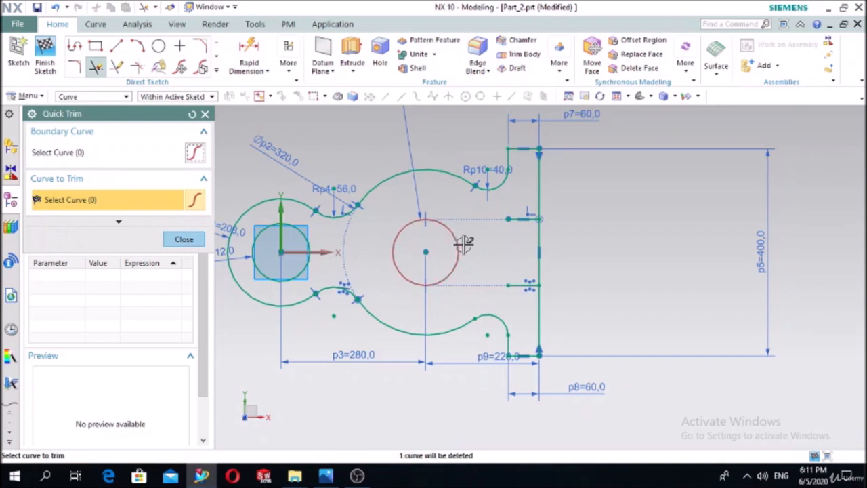
{"action": "left_click", "coordinate": [206, 115]}
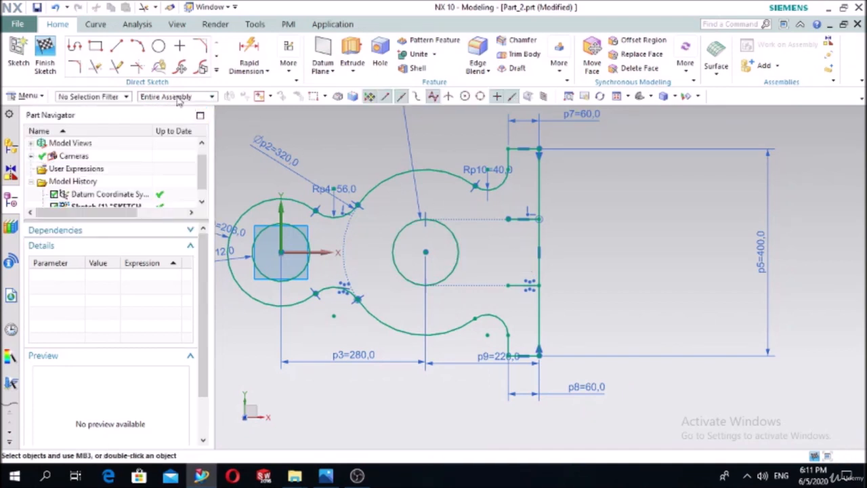
{"action": "key", "text": "ctrl+z"}
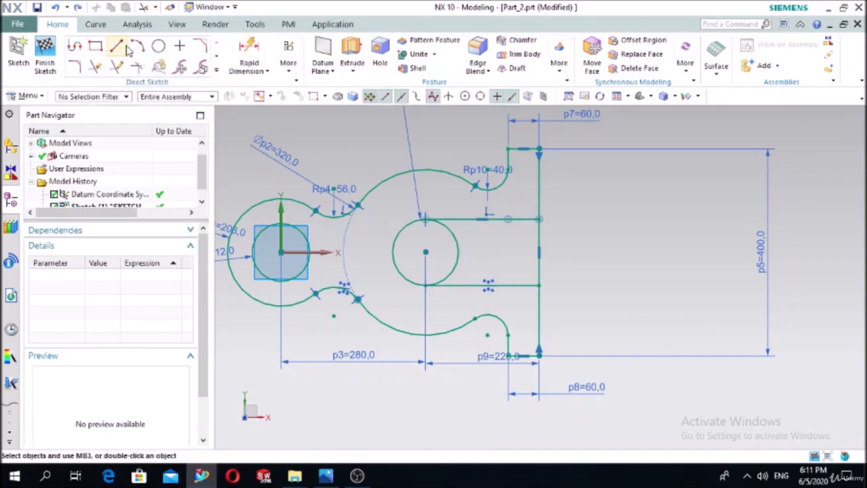
Replace the mirrored lower slot line with a horizontal line about 186 long from the 128 circle's lowest point towards the long vertical line.
{"action": "left_click", "coordinate": [461, 285]}
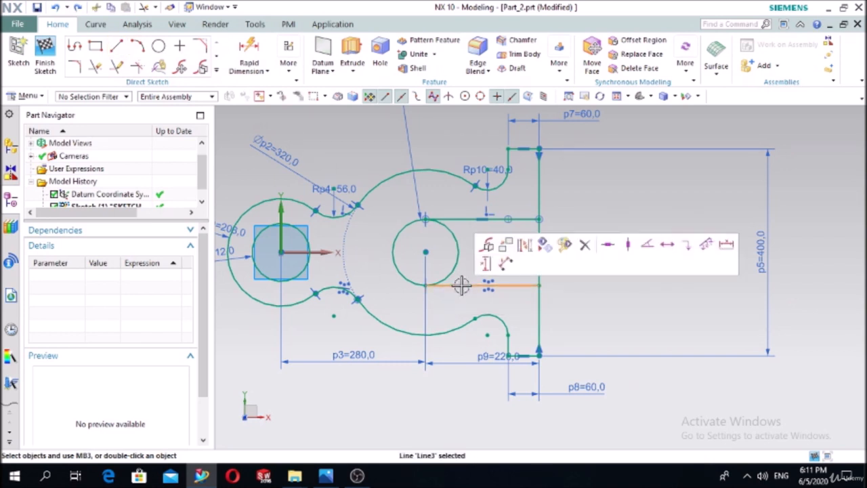
{"action": "key", "text": "Delete"}
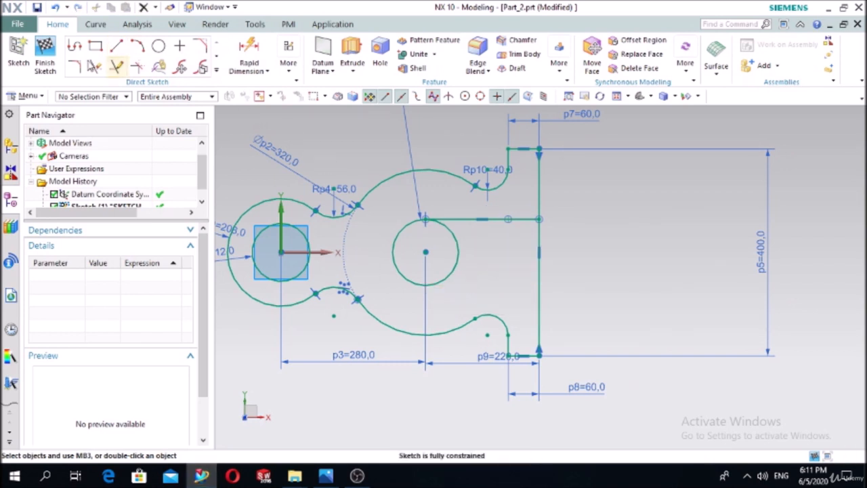
{"action": "left_click", "coordinate": [116, 51]}
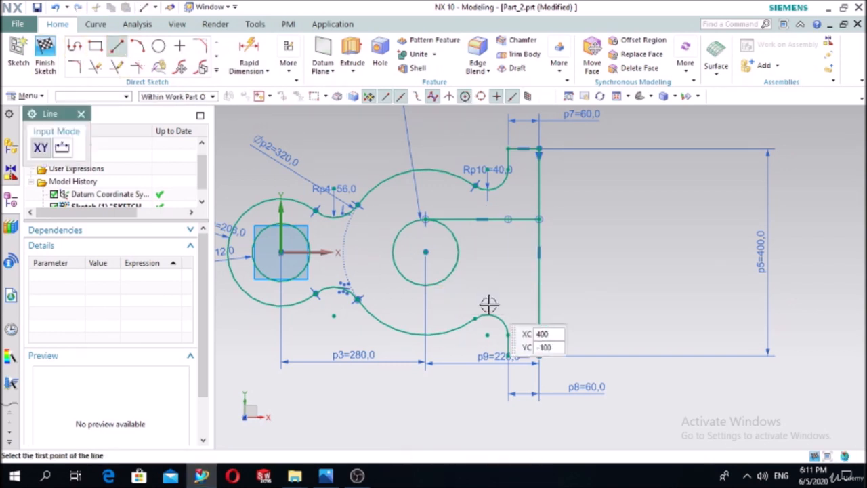
{"action": "left_click", "coordinate": [425, 285]}
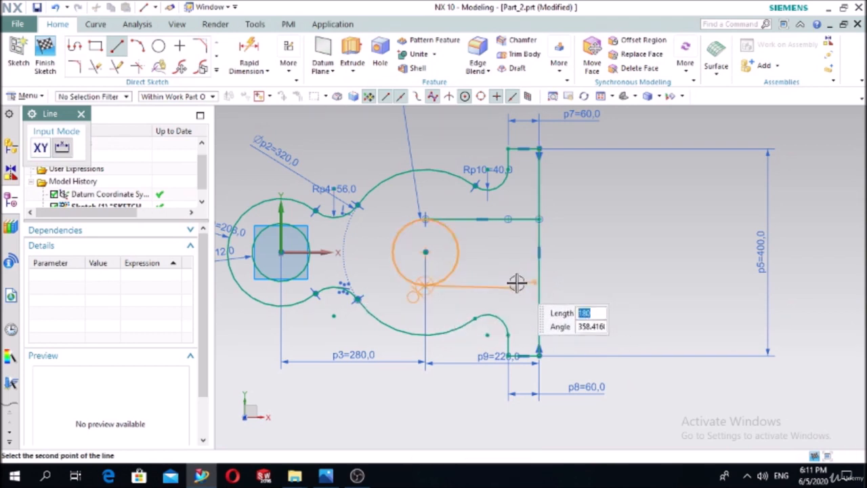
{"action": "key", "text": "Tab"}
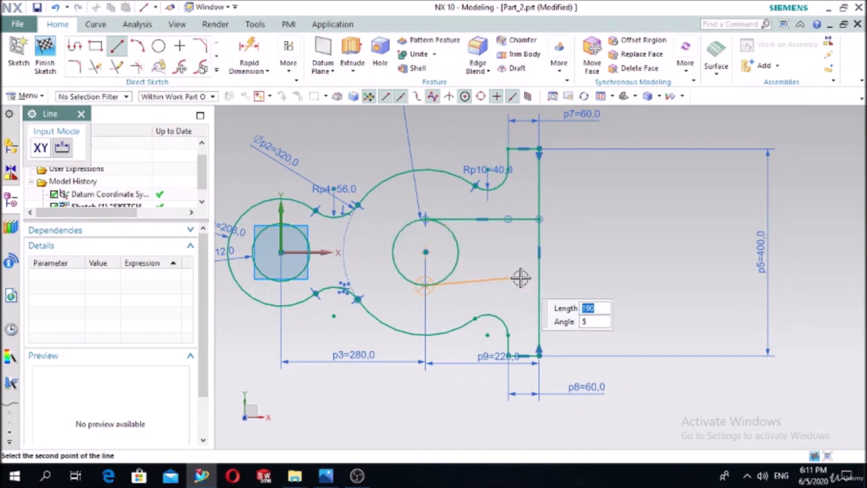
{"action": "left_click", "coordinate": [521, 283]}
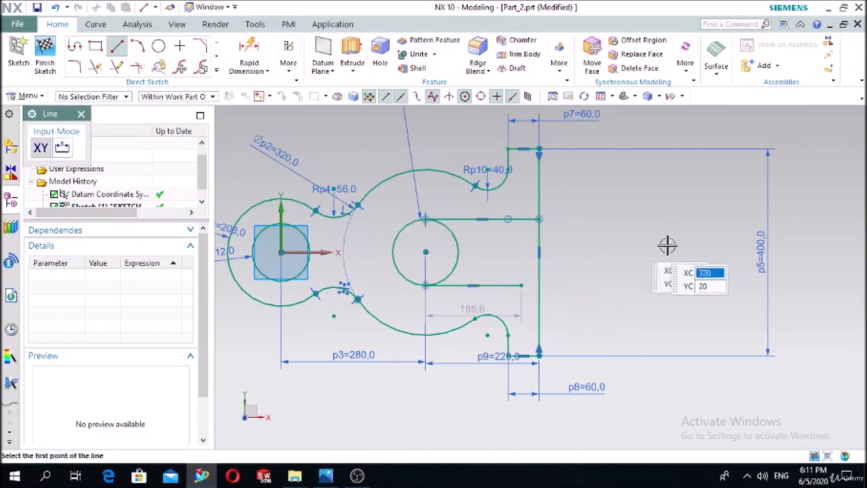
{"action": "key", "text": "Escape"}
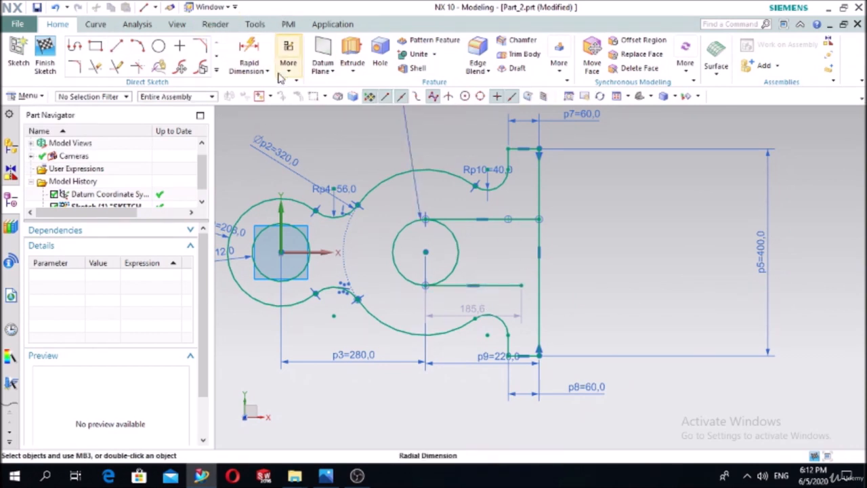
Apply geometric constraints to make the new lower slot line horizontal and tangent to the 128 circle.
{"action": "left_click", "coordinate": [286, 68]}
{"action": "left_click", "coordinate": [327, 127]}
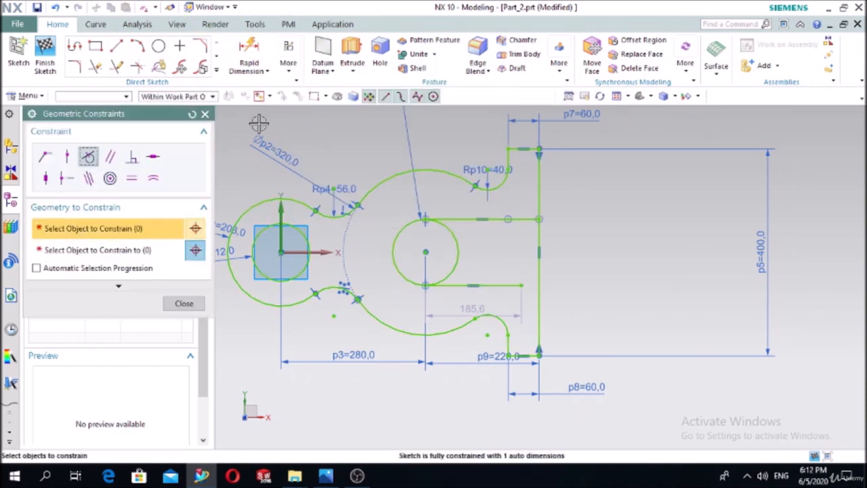
{"action": "left_click", "coordinate": [154, 158]}
{"action": "left_click", "coordinate": [490, 286]}
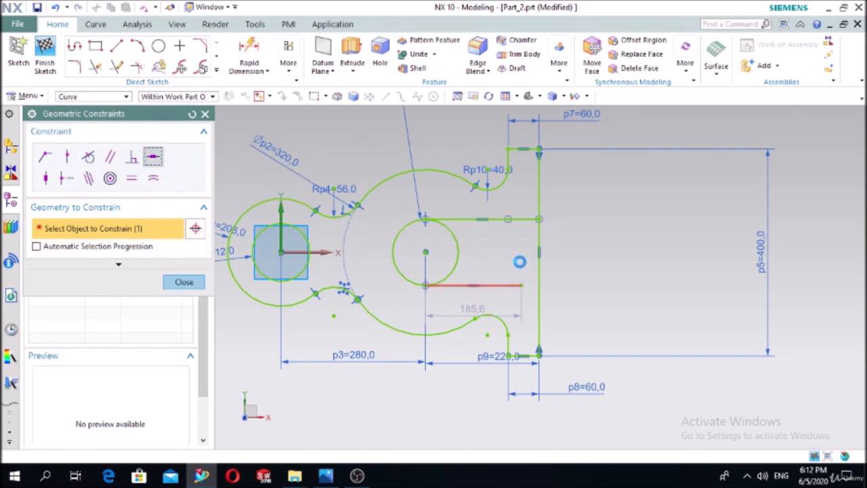
{"action": "left_click", "coordinate": [436, 252]}
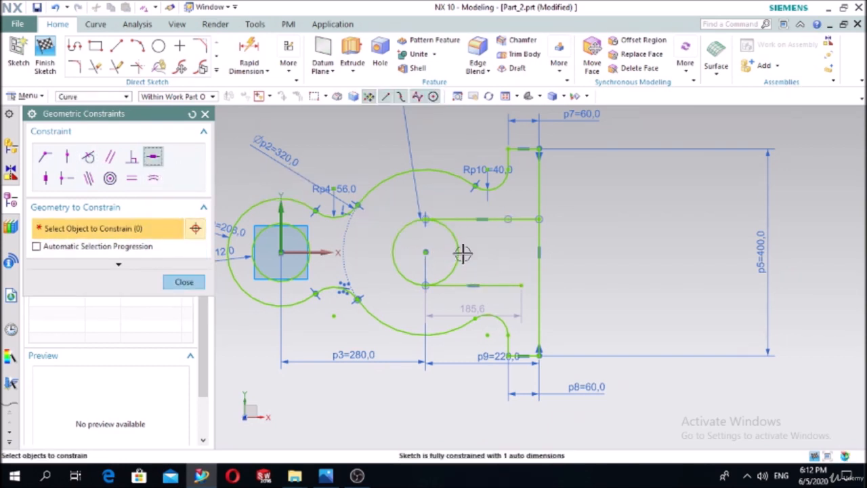
{"action": "left_click", "coordinate": [88, 156]}
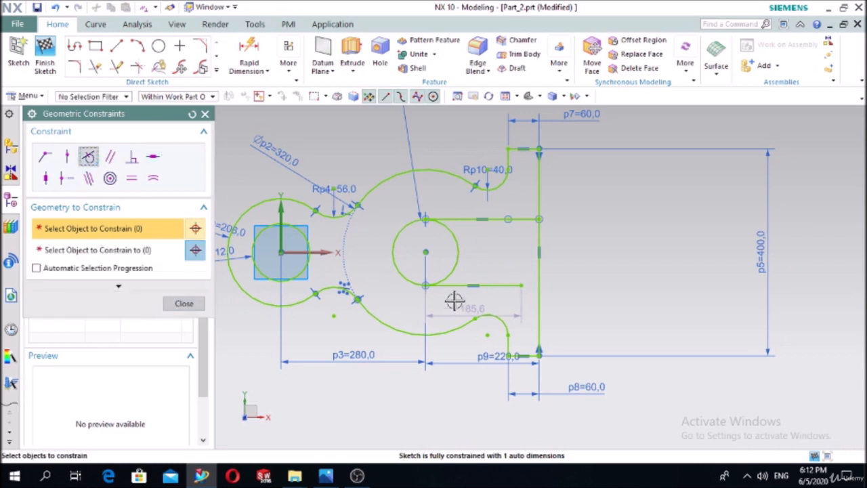
{"action": "left_click", "coordinate": [450, 288]}
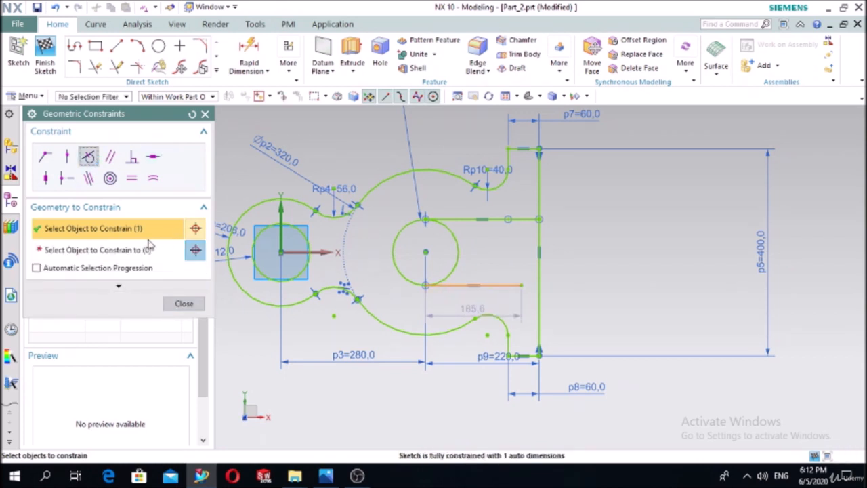
{"action": "left_click", "coordinate": [405, 272]}
{"action": "left_click", "coordinate": [434, 254]}
{"action": "left_click", "coordinate": [197, 305]}
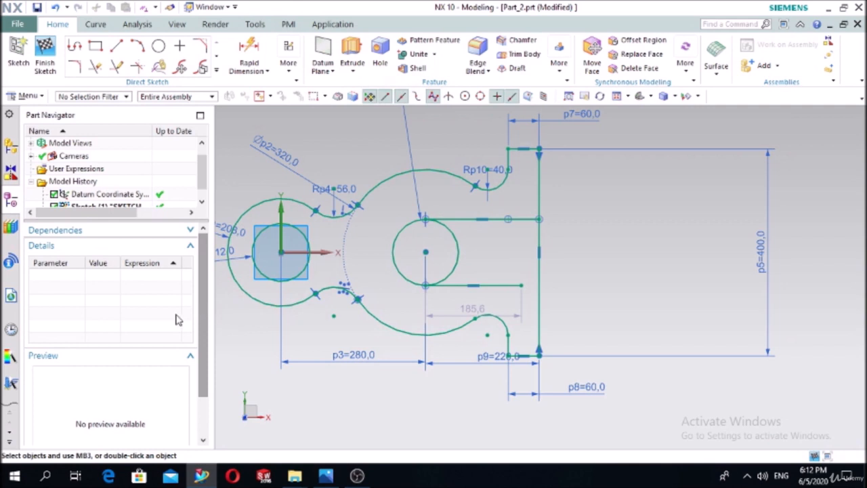
Extend the lower slot line to the long vertical line.
{"action": "left_click", "coordinate": [116, 67]}
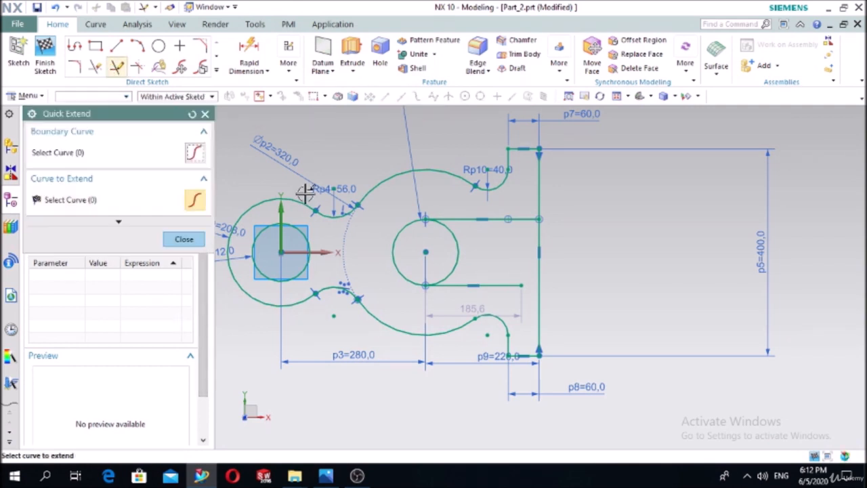
{"action": "left_click", "coordinate": [499, 284]}
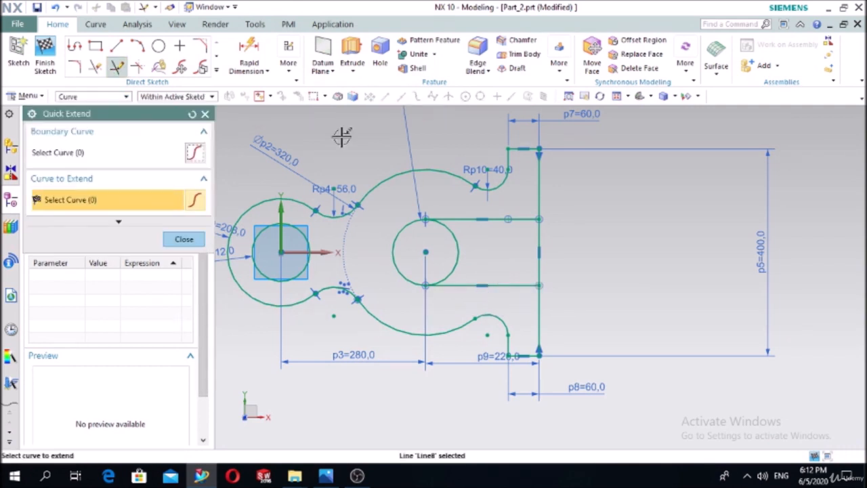
Trim the 128 circle's arc and the long vertical line's segment between the two horizontal slot lines to open the slot.
{"action": "left_click", "coordinate": [205, 114]}
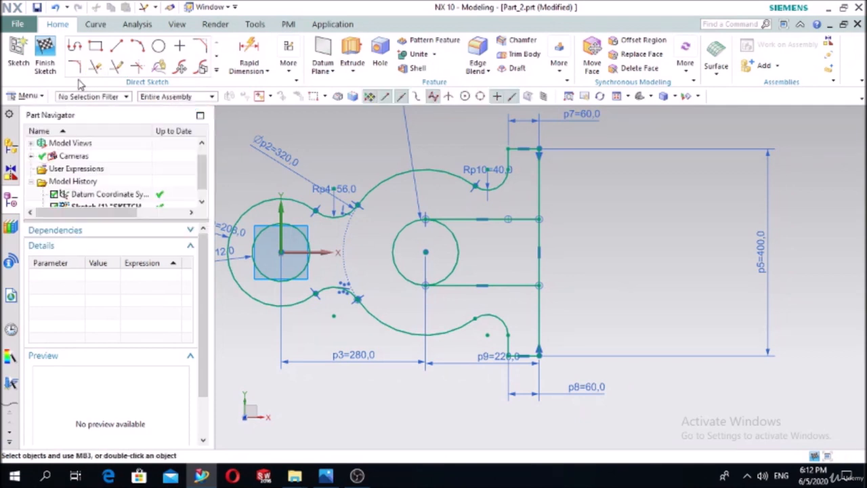
{"action": "left_click", "coordinate": [453, 237]}
{"action": "left_click", "coordinate": [539, 242]}
{"action": "scroll", "coordinate": [478, 253], "scroll_direction": "down", "scroll_amount": 1}
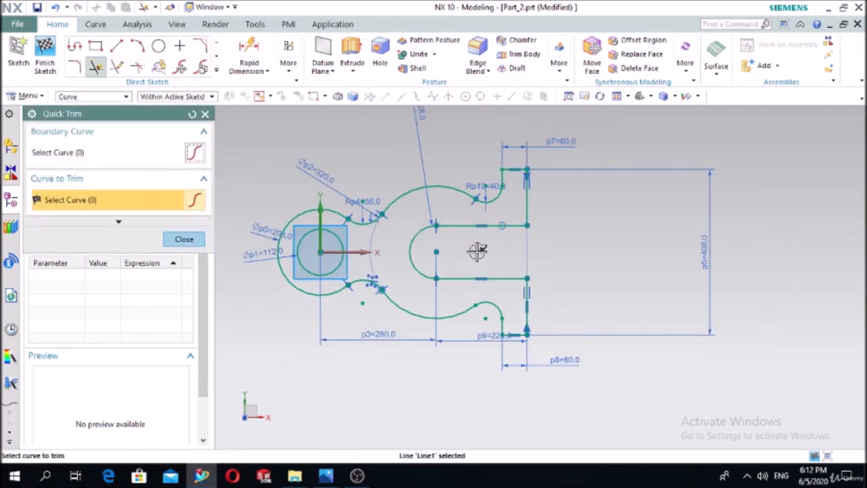
{"action": "left_click", "coordinate": [184, 238]}
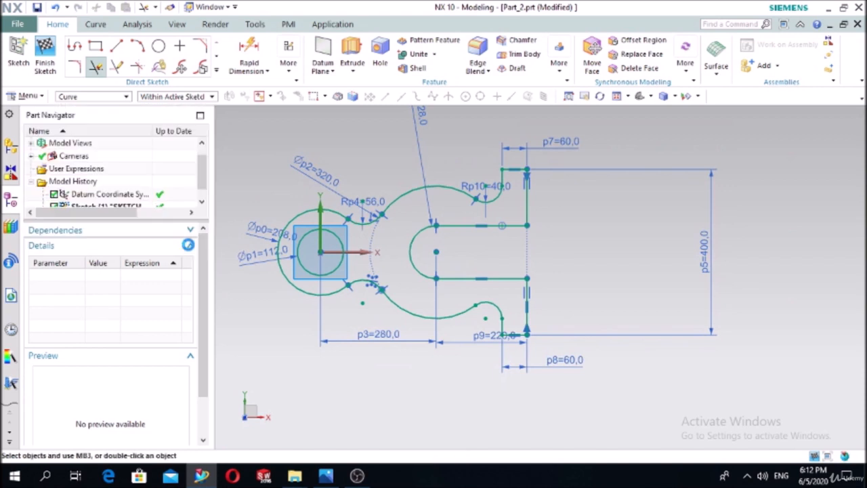
Finish the sketch of the part profile.
{"action": "left_click", "coordinate": [44, 59]}
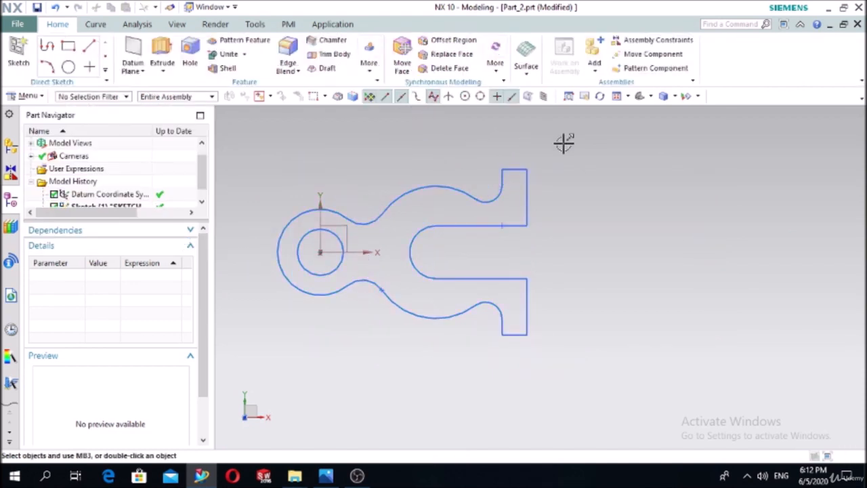
{"action": "scroll", "coordinate": [404, 141], "scroll_direction": "up", "scroll_amount": 2}
{"action": "scroll", "coordinate": [447, 380], "scroll_direction": "down", "scroll_amount": 1}
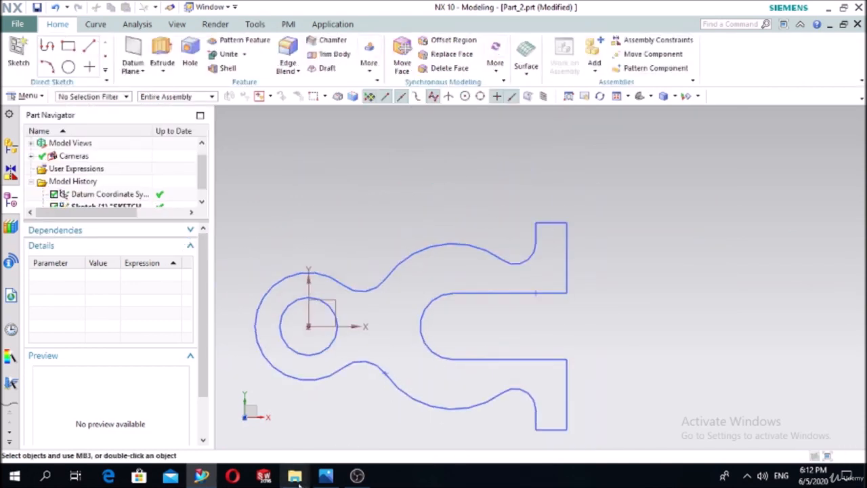
Switch to Photos, view reference drawings 3.jpg and 4.jpg, and return to NX.
{"action": "left_click", "coordinate": [326, 476]}
{"action": "left_click", "coordinate": [328, 477]}
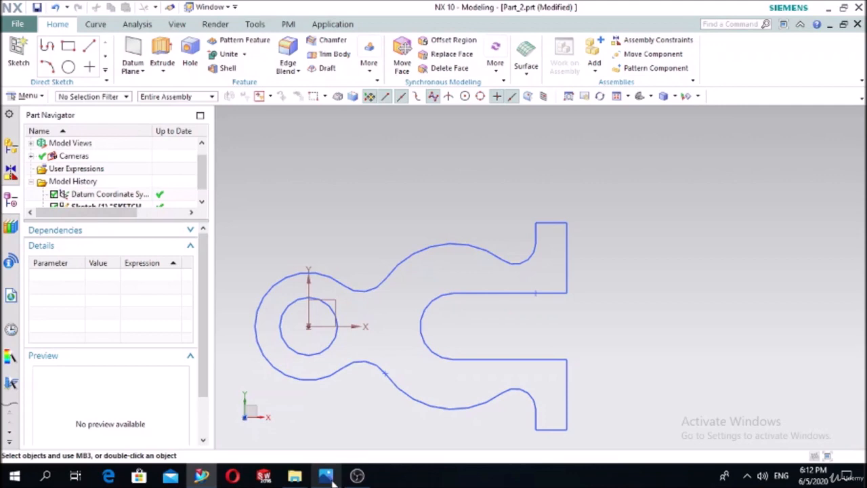
{"action": "left_click", "coordinate": [328, 477]}
{"action": "key", "text": "Right"}
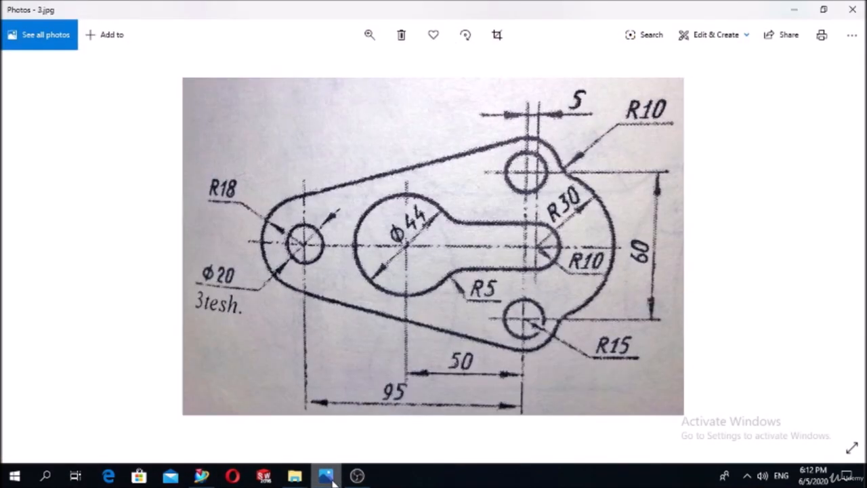
{"action": "key", "text": "Right"}
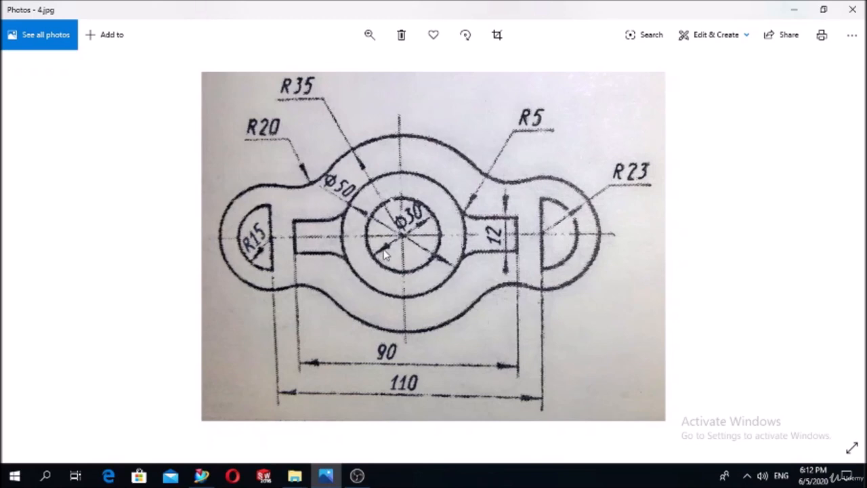
{"action": "left_click", "coordinate": [325, 475]}
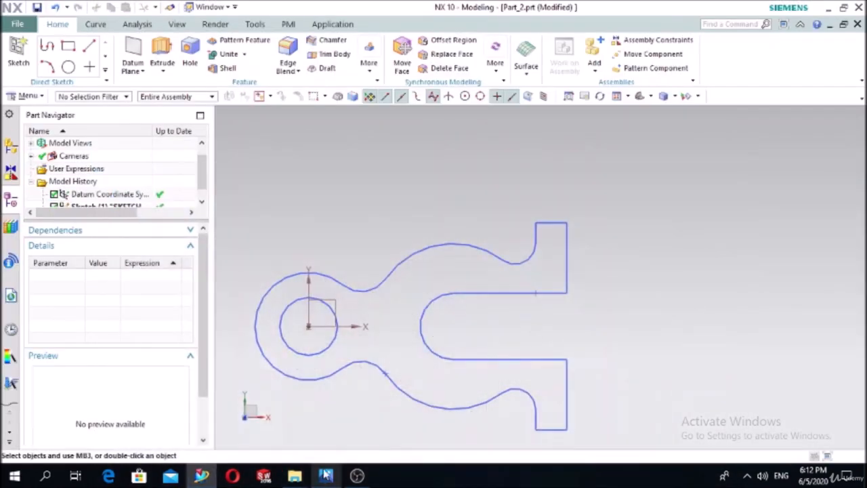
Save the current part and create a new millimetre Model file named Part_3 in the Desktop folder.
{"action": "left_click", "coordinate": [37, 7]}
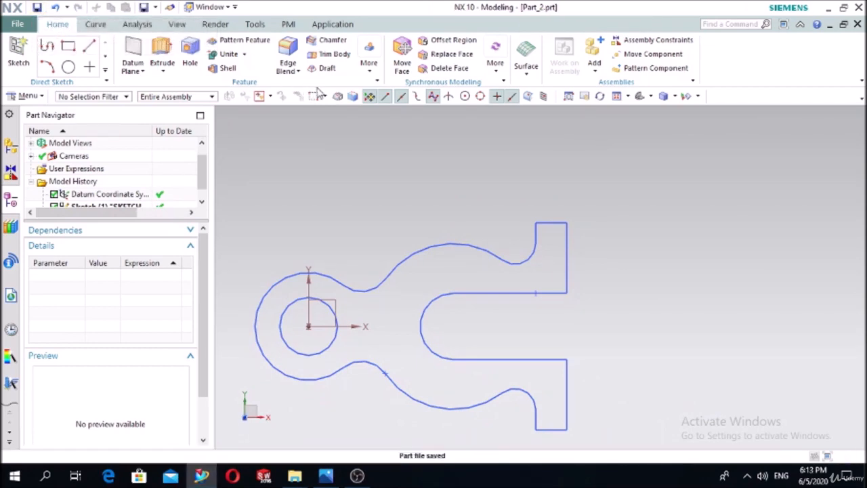
{"action": "left_click", "coordinate": [28, 24]}
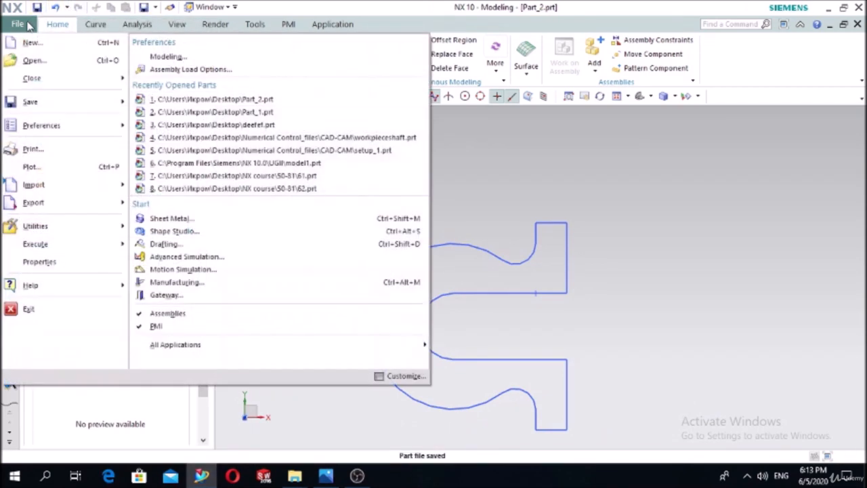
{"action": "left_click", "coordinate": [27, 42]}
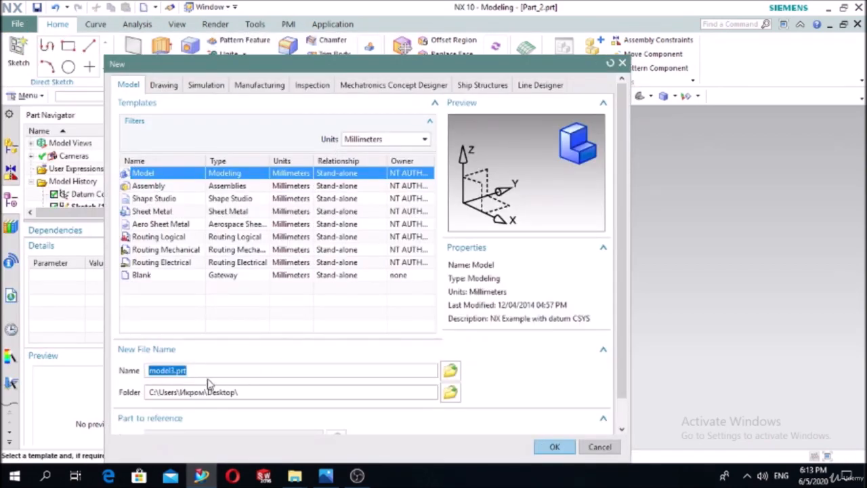
{"action": "type", "text": "Part_3"}
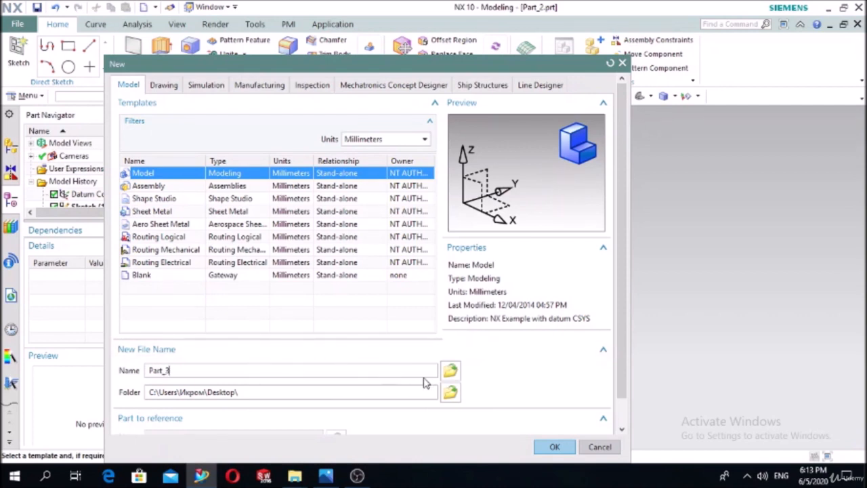
{"action": "left_click", "coordinate": [451, 394]}
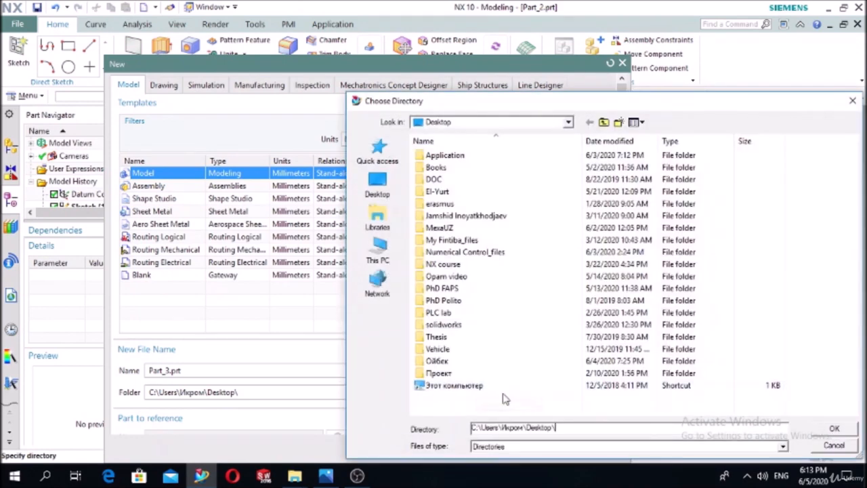
{"action": "left_click", "coordinate": [371, 183]}
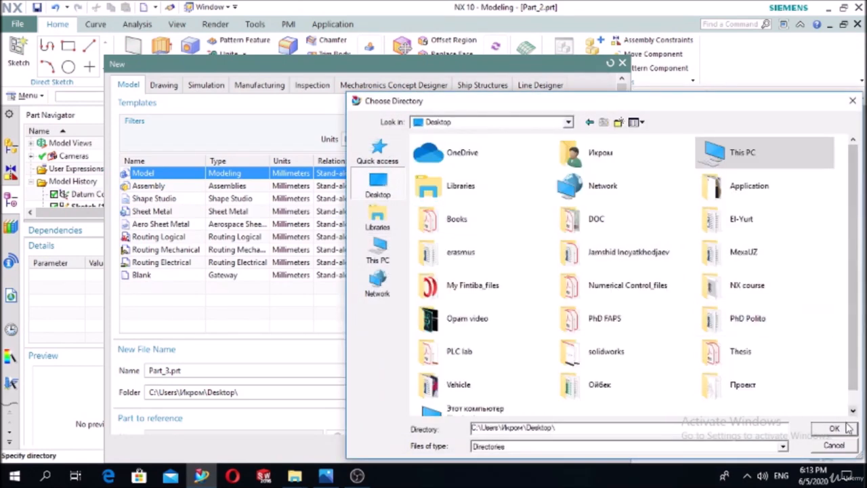
{"action": "left_click", "coordinate": [835, 428]}
{"action": "left_click", "coordinate": [552, 447]}
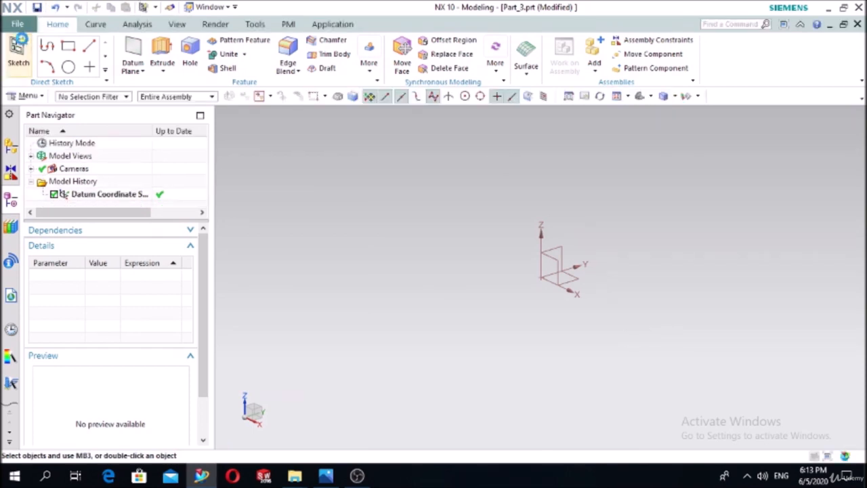
Start a sketch on the XY plane and bring up reference drawing 4.jpg in Photos.
{"action": "left_click", "coordinate": [21, 42]}
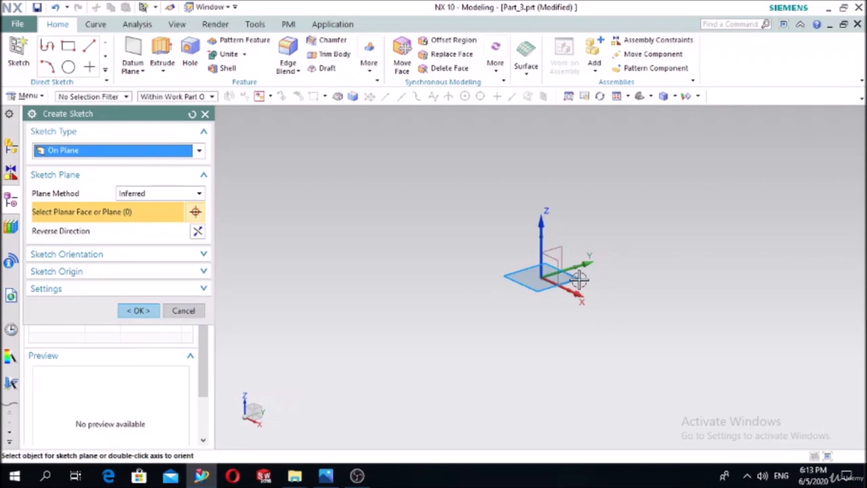
{"action": "left_click", "coordinate": [151, 312]}
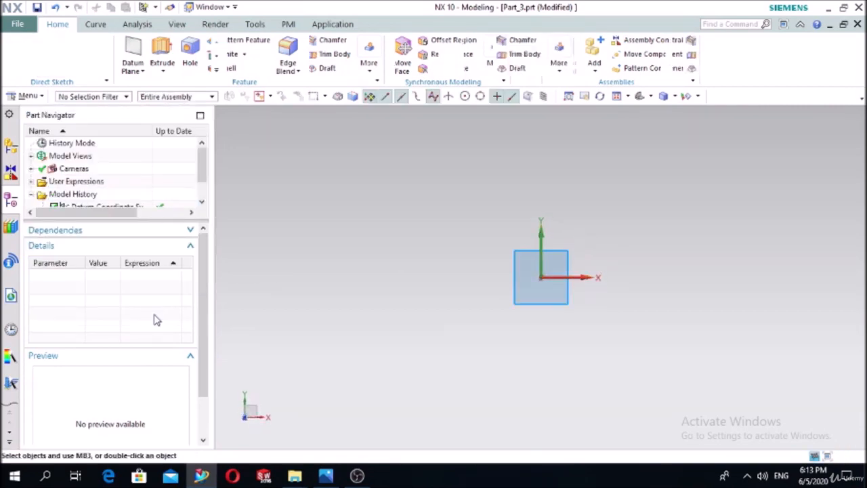
{"action": "left_click", "coordinate": [326, 476]}
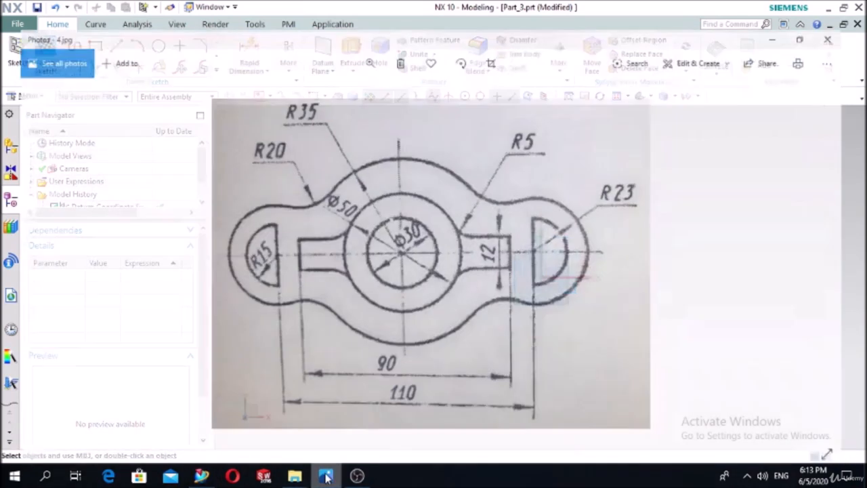
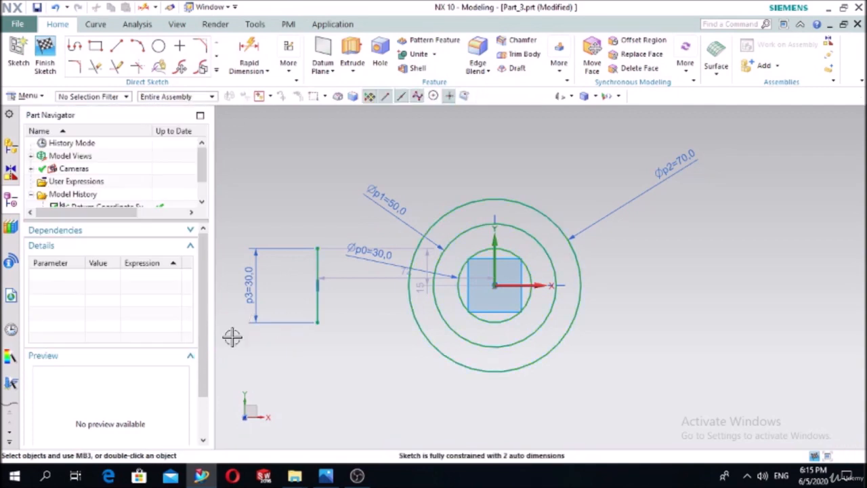
Make the endpoints of the 30 mm vertical line symmetric about the horizontal X axis.
{"action": "left_click", "coordinate": [289, 68]}
{"action": "left_click", "coordinate": [344, 103]}
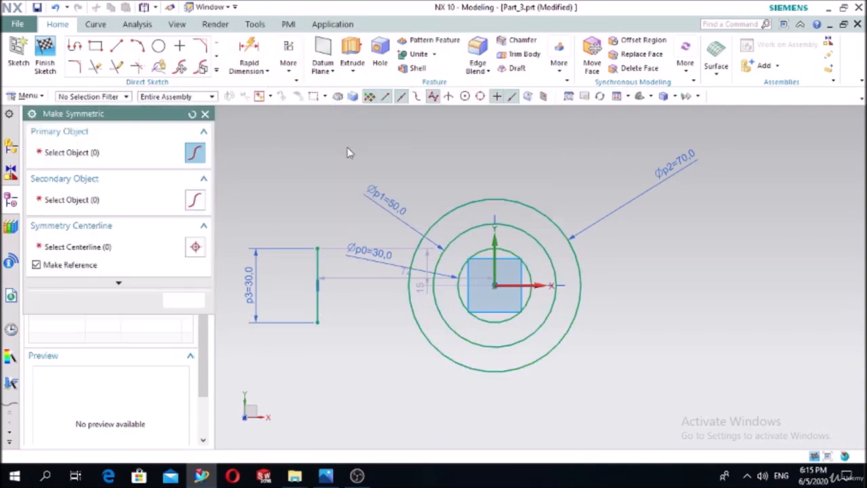
{"action": "left_click", "coordinate": [318, 247]}
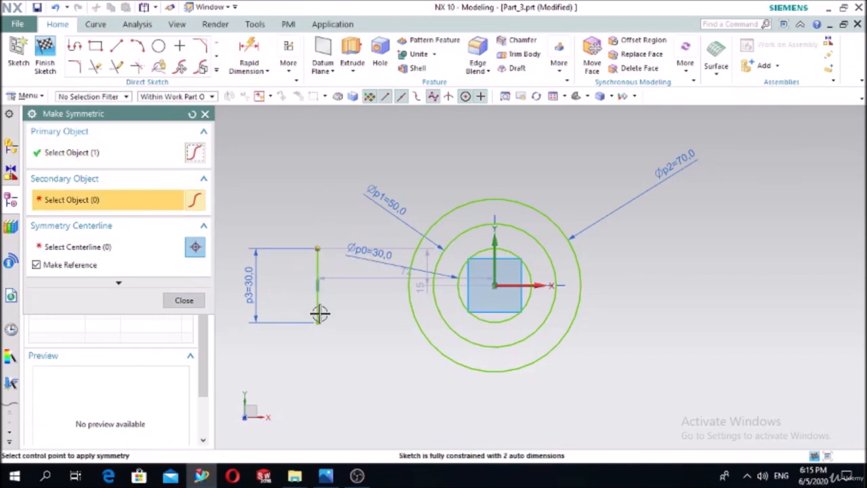
{"action": "left_click", "coordinate": [318, 319]}
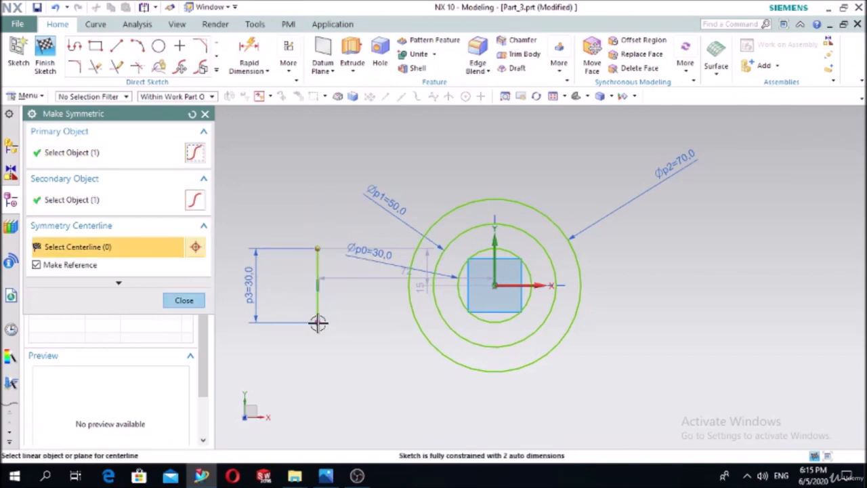
{"action": "left_click", "coordinate": [516, 286]}
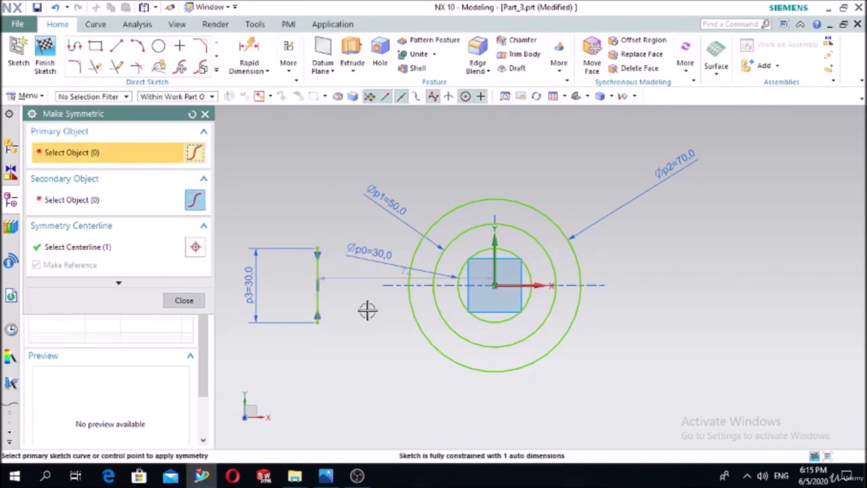
Check drawing 4.jpg and draw a 15 mm radius arc between the vertical line's endpoints, bulging away from the concentric circles.
{"action": "left_click", "coordinate": [327, 477]}
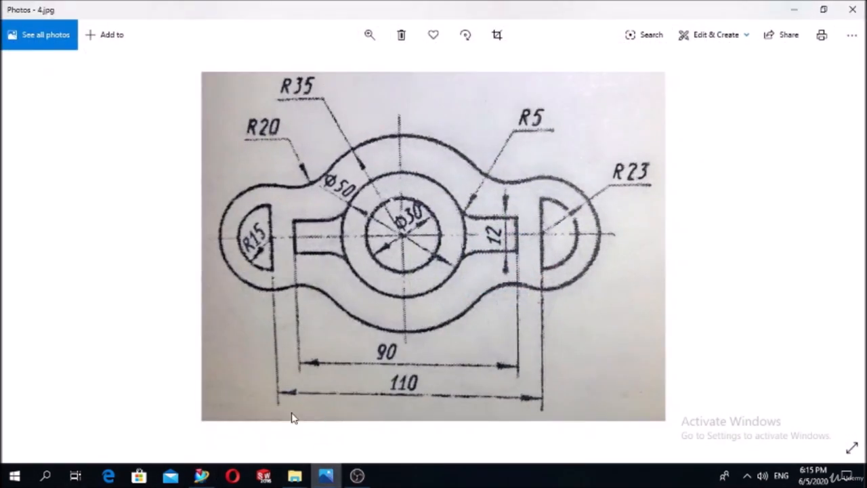
{"action": "left_click", "coordinate": [326, 477]}
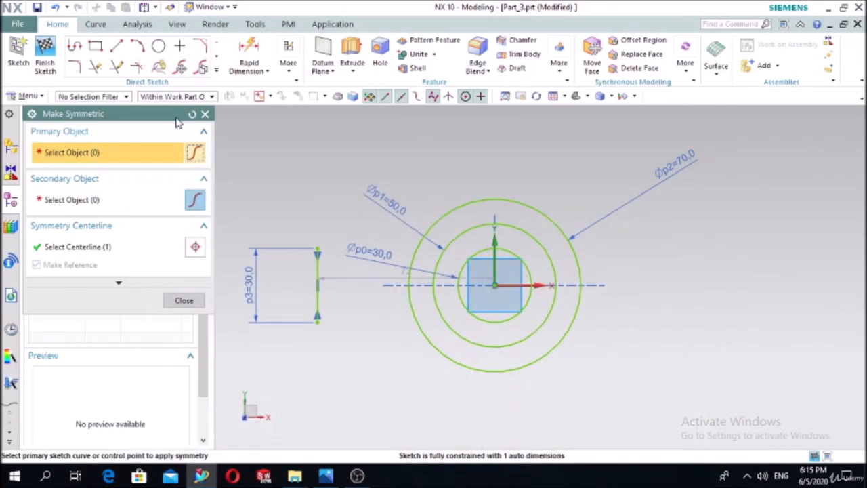
{"action": "left_click", "coordinate": [139, 48]}
{"action": "left_click", "coordinate": [317, 249]}
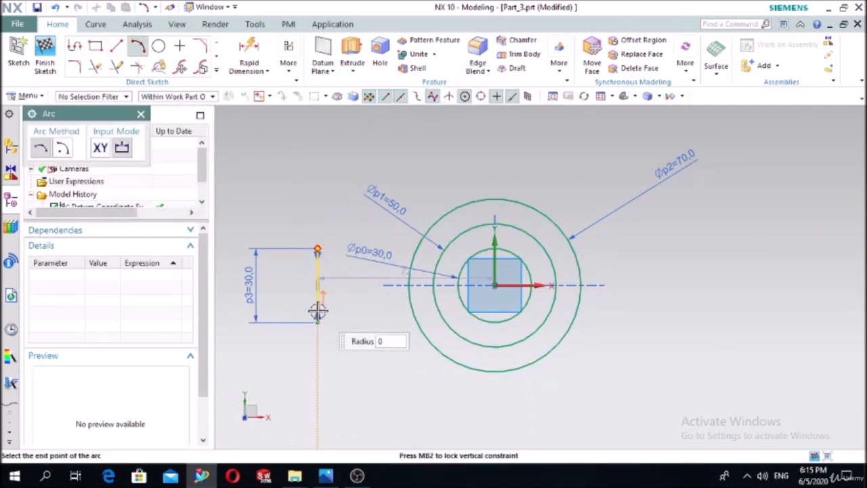
{"action": "left_click", "coordinate": [317, 321]}
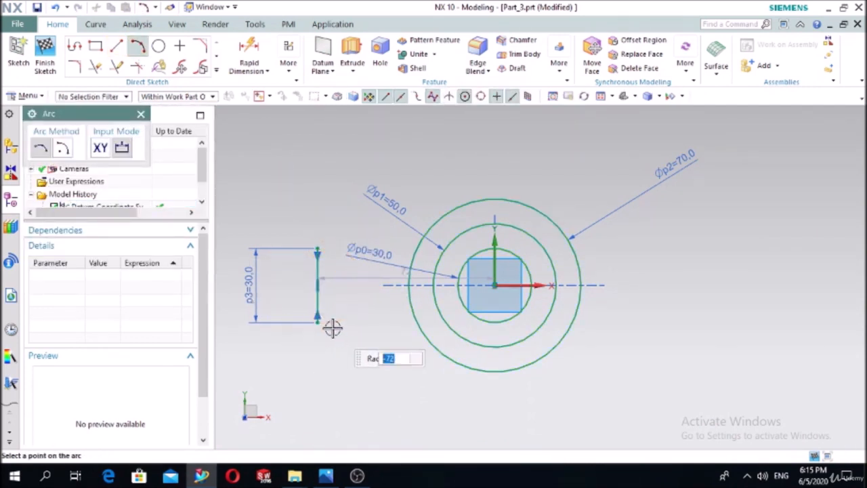
{"action": "key", "text": "Escape"}
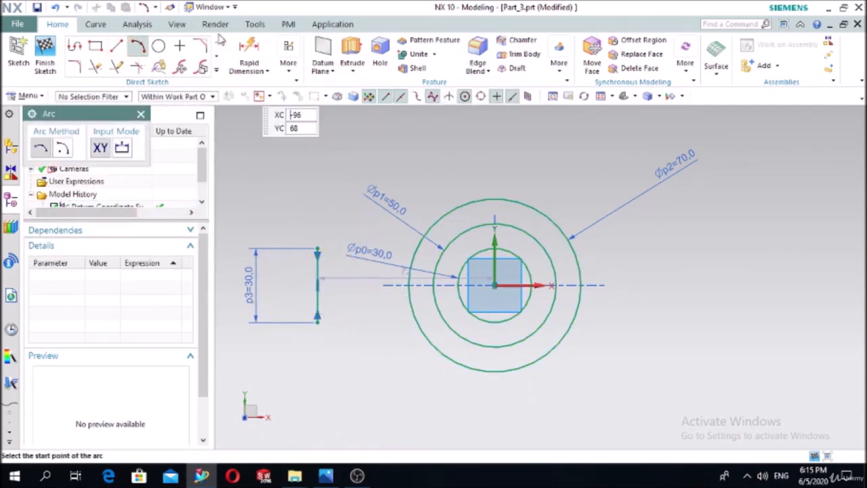
{"action": "left_click", "coordinate": [317, 249]}
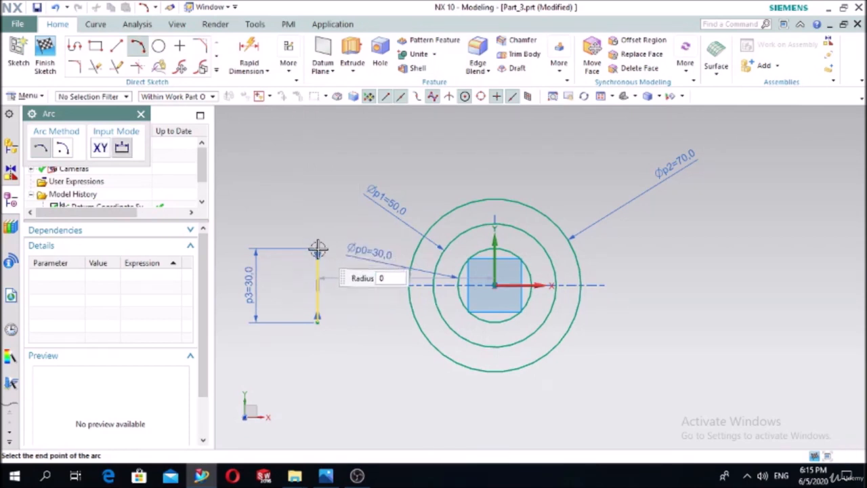
{"action": "left_click", "coordinate": [323, 316]}
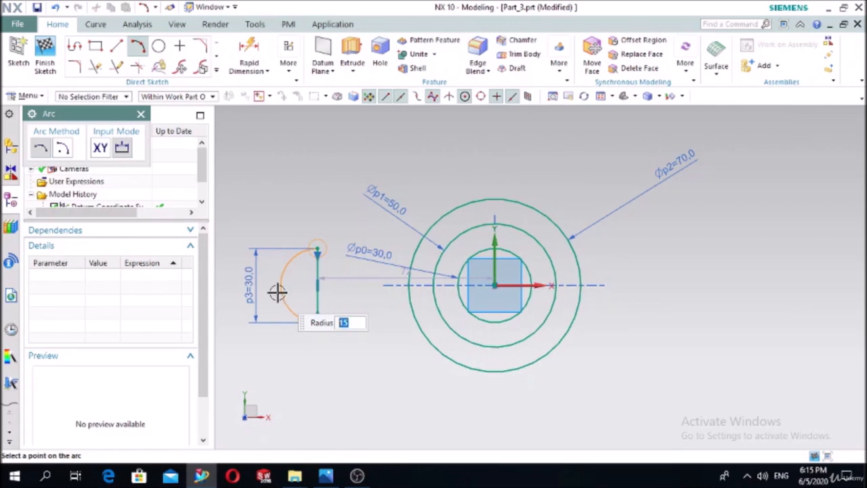
{"action": "left_click", "coordinate": [277, 292]}
{"action": "key", "text": "Escape"}
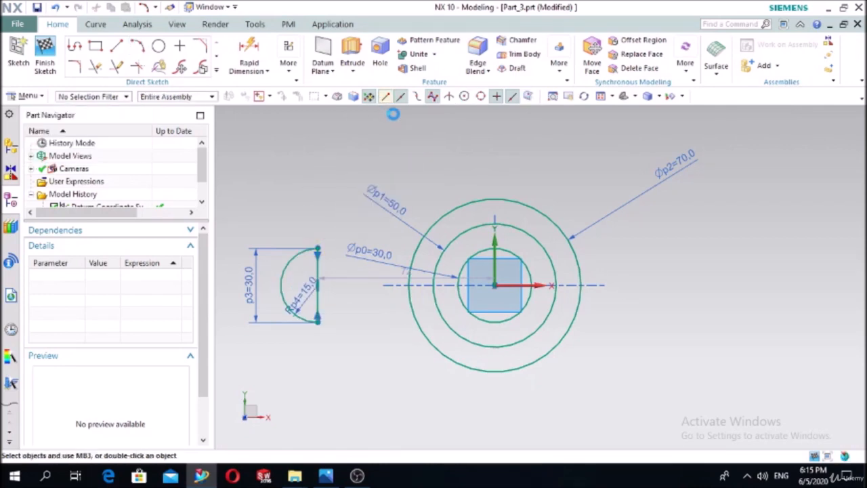
Check drawing 4.jpg and mirror the connected D-shaped cutout curves about the vertical Y axis.
{"action": "left_click", "coordinate": [326, 477]}
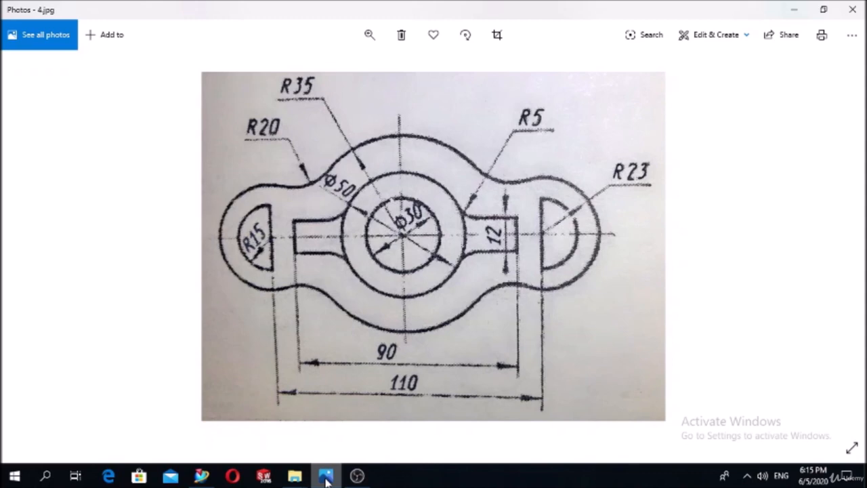
{"action": "left_click", "coordinate": [326, 477]}
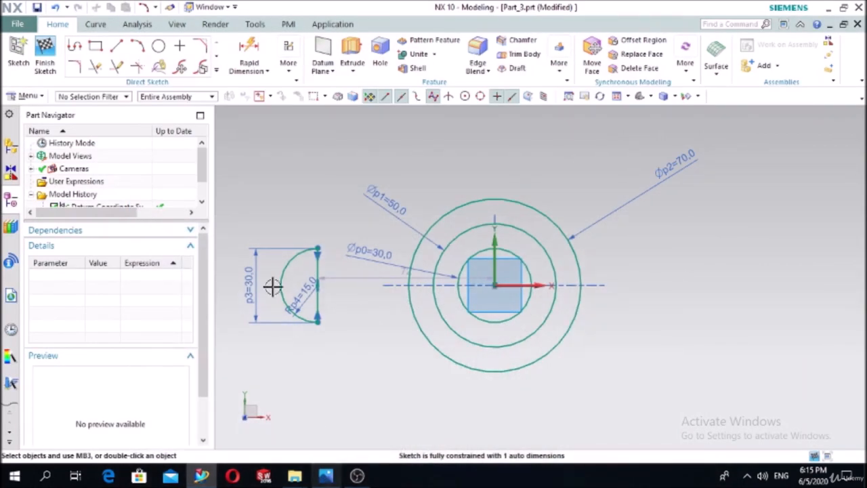
{"action": "left_click", "coordinate": [214, 72]}
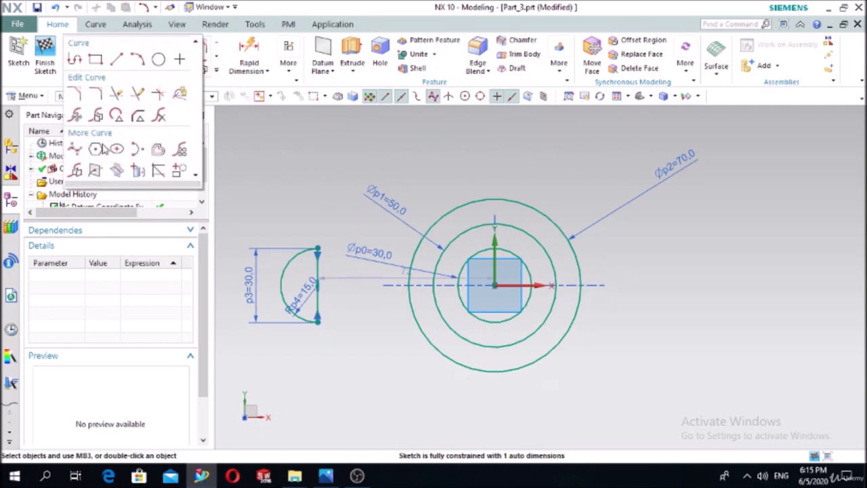
{"action": "left_click", "coordinate": [77, 170]}
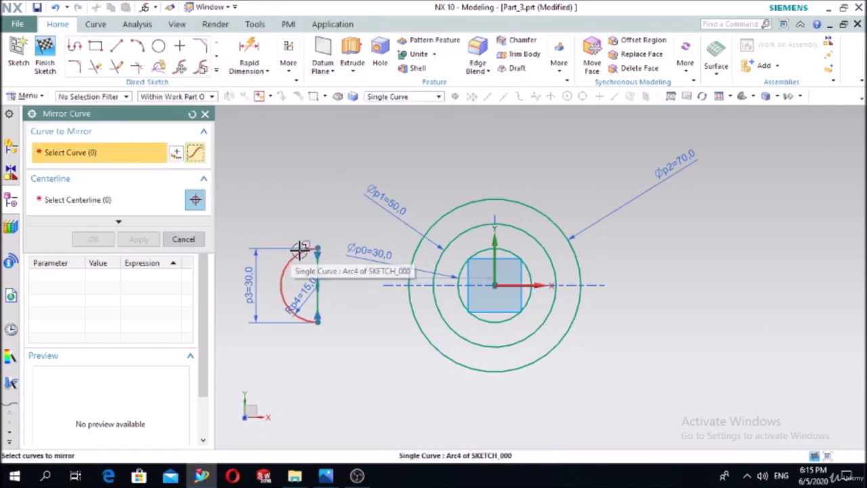
{"action": "left_click", "coordinate": [399, 99]}
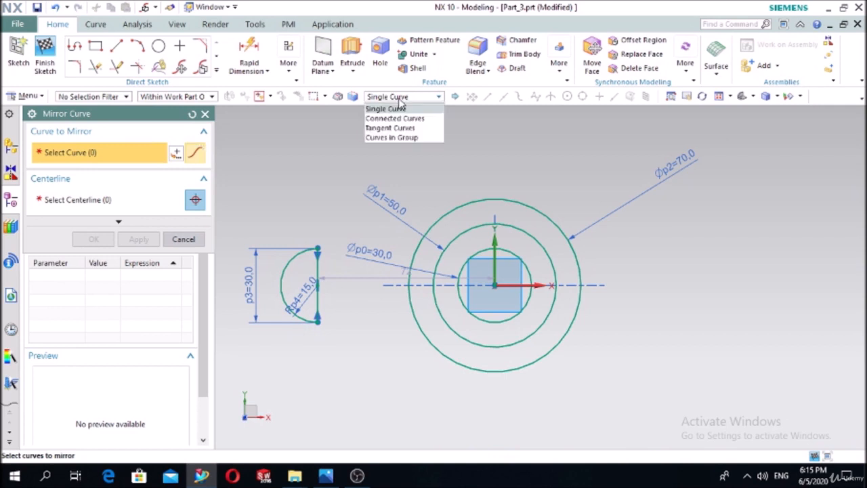
{"action": "left_click", "coordinate": [396, 118]}
{"action": "left_click", "coordinate": [301, 253]}
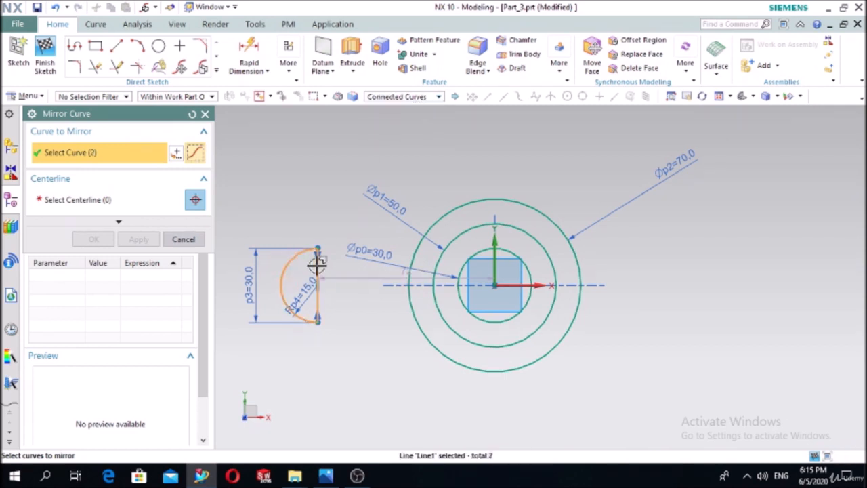
{"action": "left_click", "coordinate": [113, 206]}
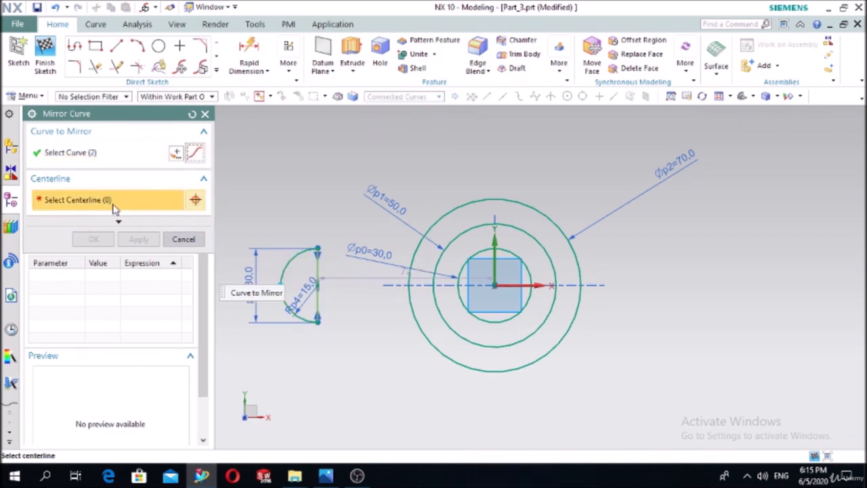
{"action": "left_click", "coordinate": [495, 244]}
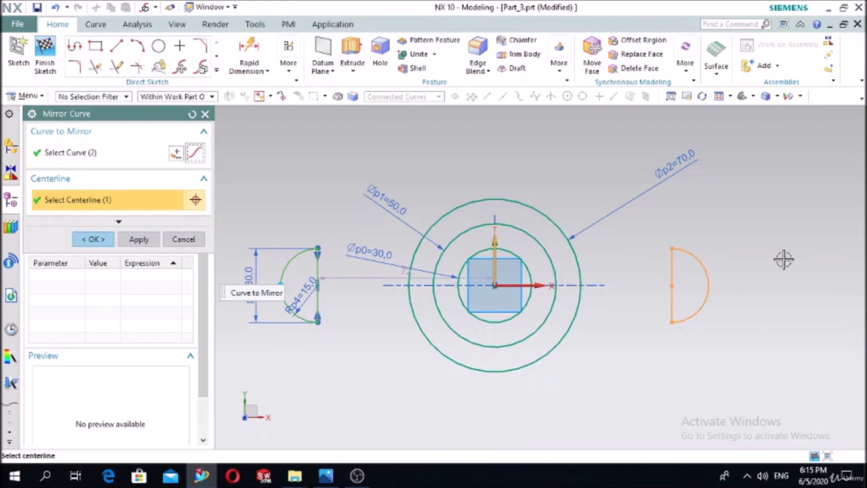
{"action": "left_click", "coordinate": [88, 243]}
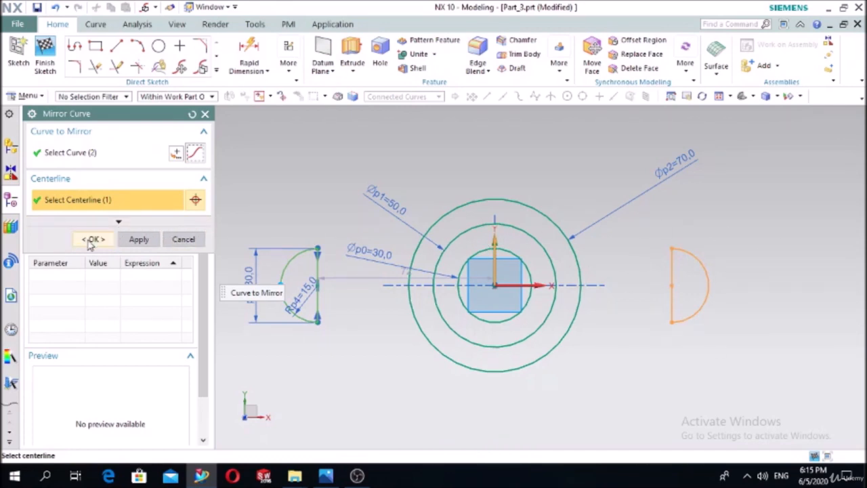
Check drawing 4.jpg and dimension the distance between the straight edges of the two D-shaped cutouts as 110 mm.
{"action": "left_click", "coordinate": [326, 476]}
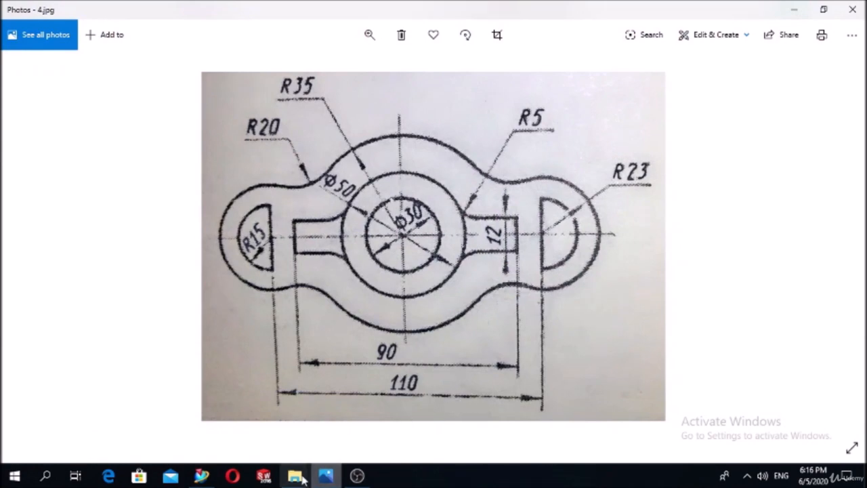
{"action": "left_click", "coordinate": [326, 477]}
{"action": "left_click", "coordinate": [249, 51]}
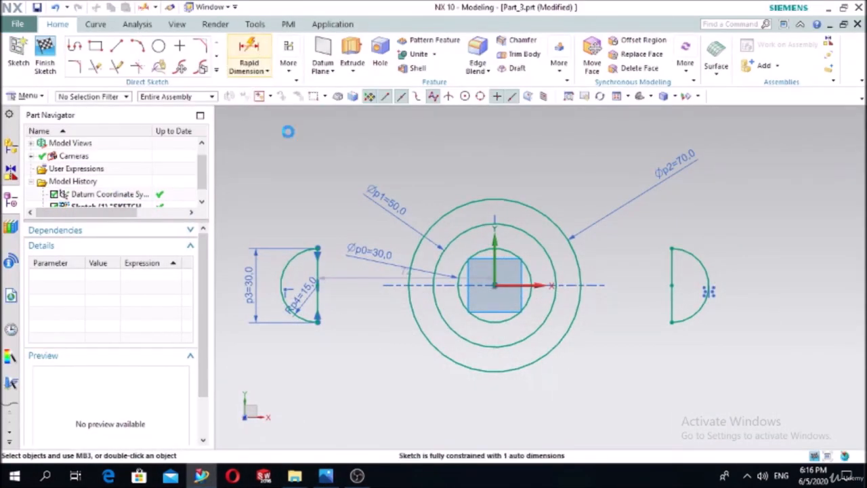
{"action": "left_click", "coordinate": [317, 309]}
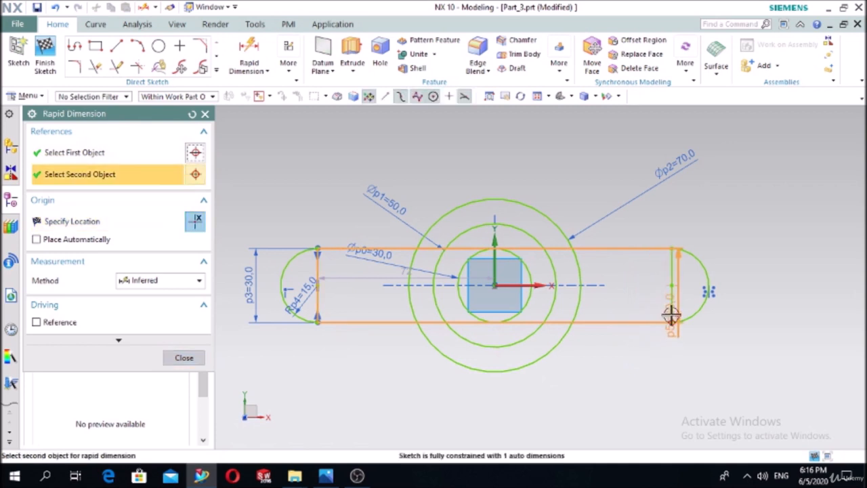
{"action": "left_click", "coordinate": [671, 316]}
{"action": "left_click", "coordinate": [475, 407]}
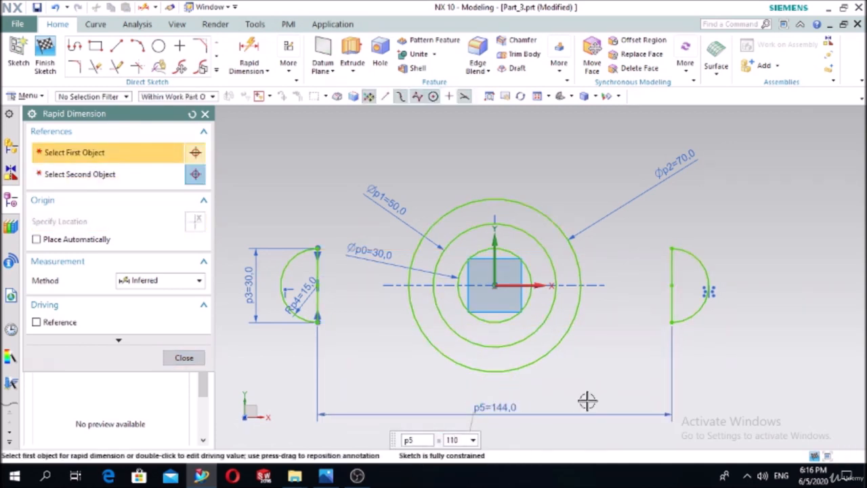
{"action": "type", "text": "110"}
{"action": "key", "text": "Return"}
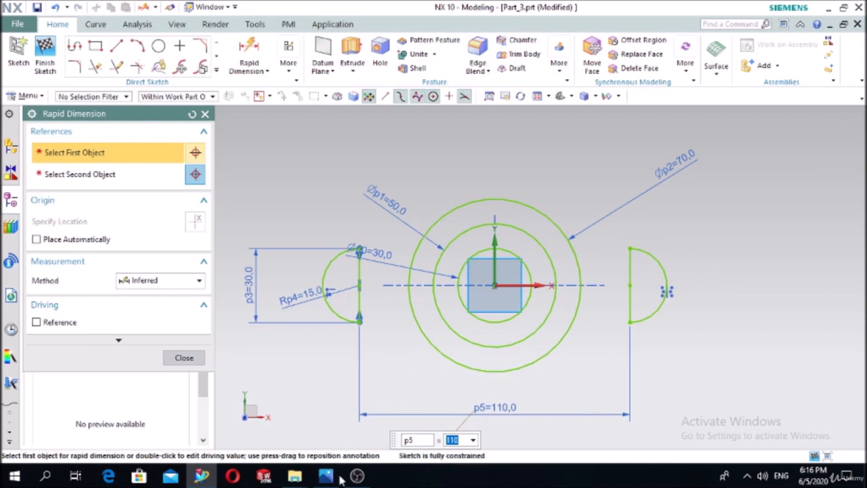
{"action": "left_click", "coordinate": [184, 358]}
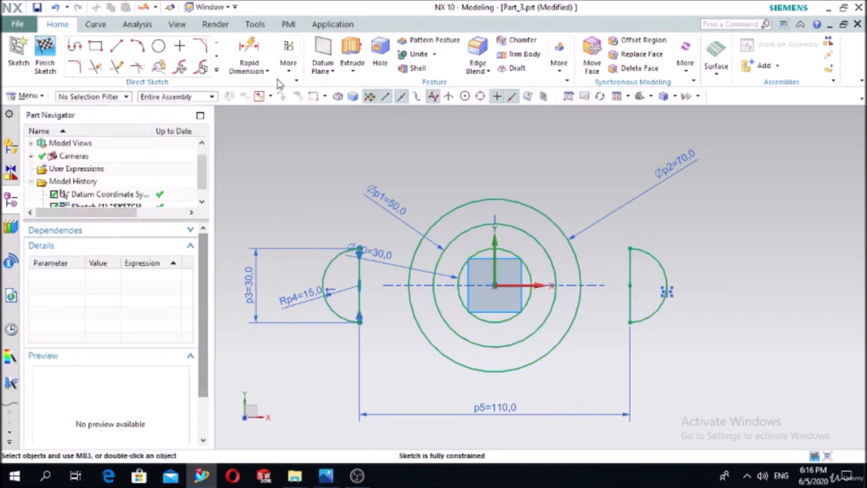
Make the arcs of the two D-shaped cutouts symmetric about the vertical Y axis.
{"action": "left_click", "coordinate": [287, 65]}
{"action": "left_click", "coordinate": [291, 151]}
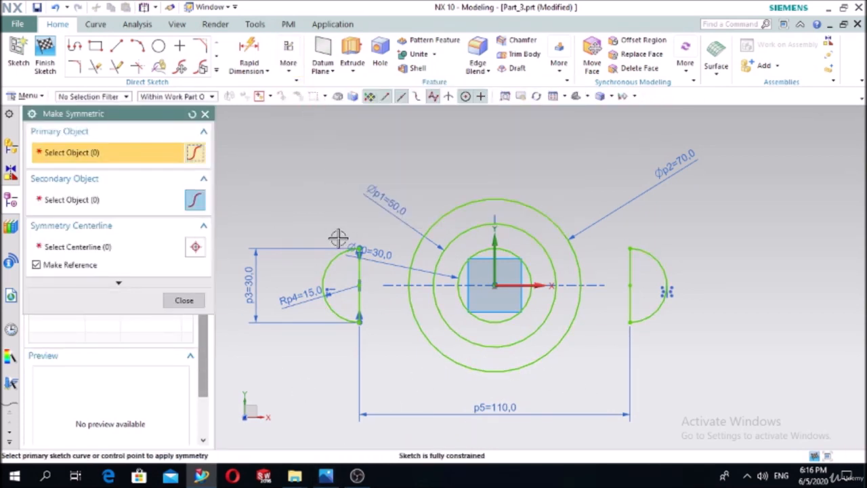
{"action": "left_click", "coordinate": [332, 251]}
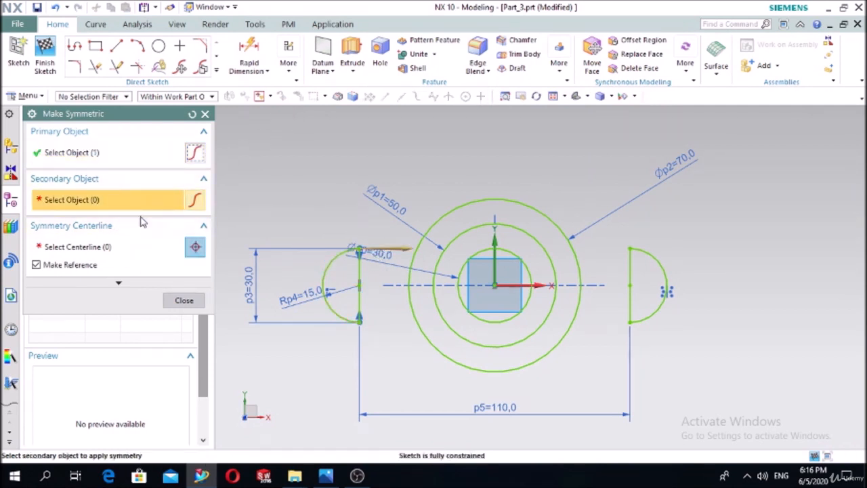
{"action": "left_click", "coordinate": [644, 258]}
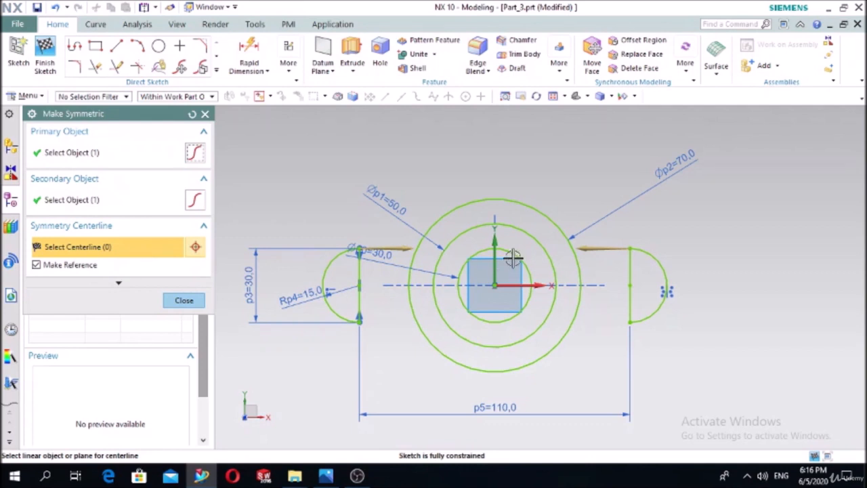
{"action": "left_click", "coordinate": [496, 238]}
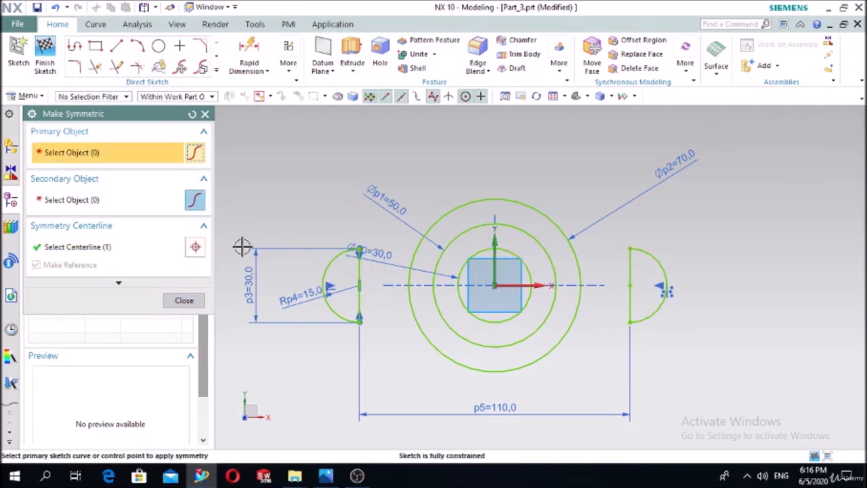
{"action": "left_click", "coordinate": [199, 303]}
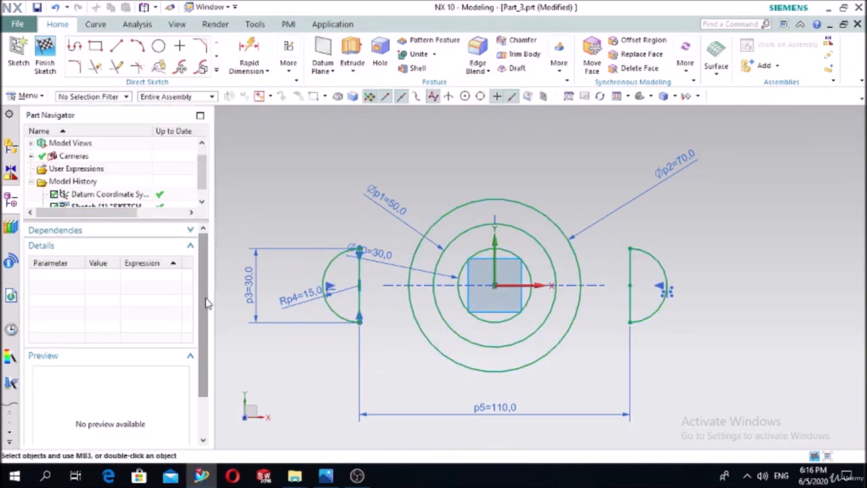
Check drawing 4.jpg and sketch a circle about 62 mm in diameter centred on the original D-shaped cutout's arc centre.
{"action": "left_click", "coordinate": [334, 476]}
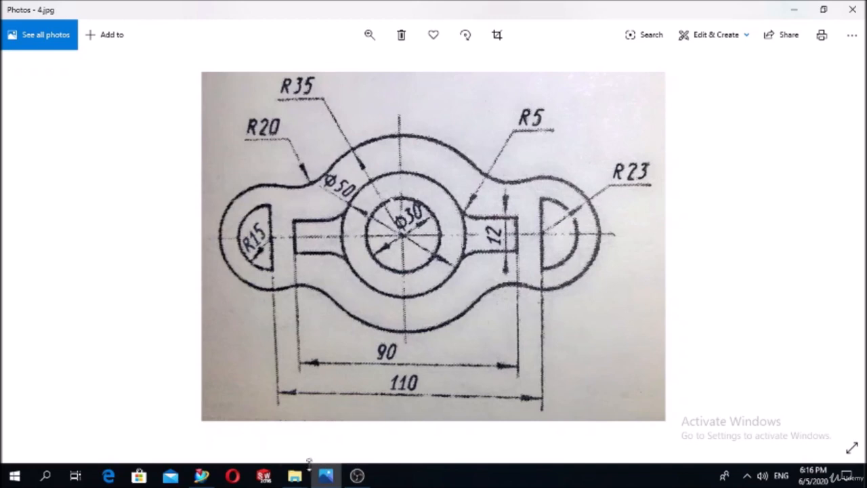
{"action": "left_click", "coordinate": [326, 477]}
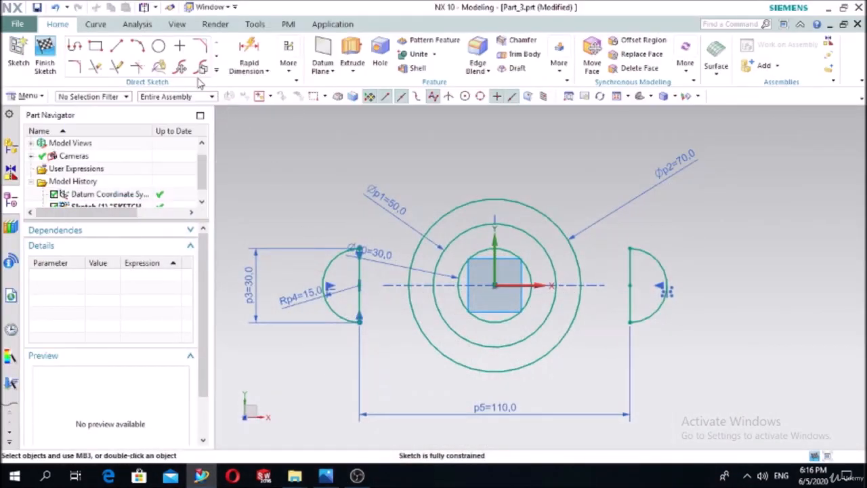
{"action": "left_click", "coordinate": [158, 46]}
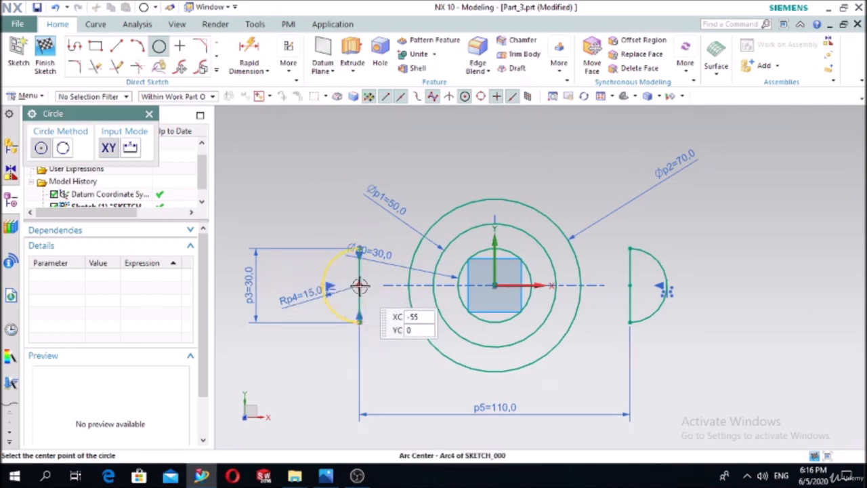
{"action": "left_click", "coordinate": [359, 286]}
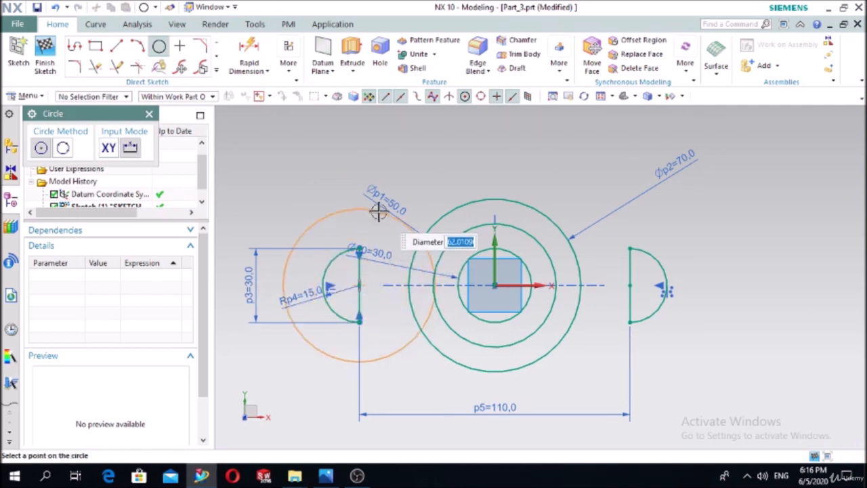
{"action": "left_click", "coordinate": [378, 212]}
Dimension the circle around the original D-shaped cutout with a diameter of 23*2 mm.
{"action": "left_click", "coordinate": [249, 55]}
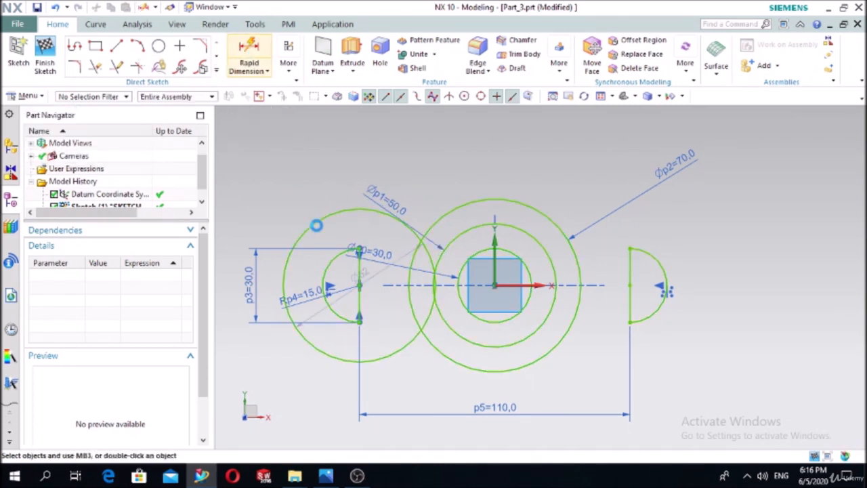
{"action": "left_click", "coordinate": [316, 224]}
{"action": "left_click", "coordinate": [304, 145]}
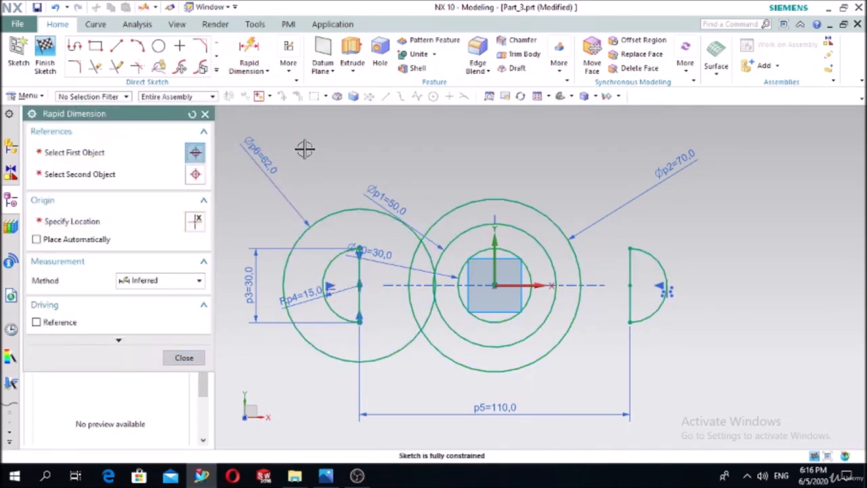
{"action": "type", "text": "23*2"}
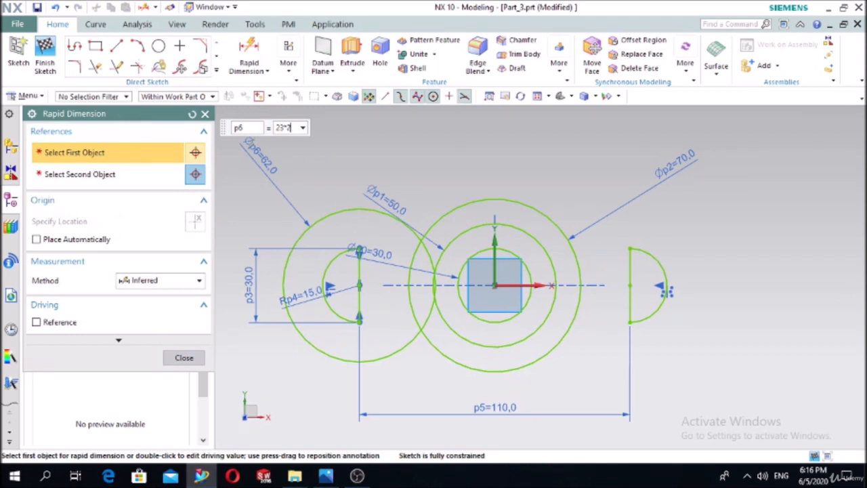
{"action": "key", "text": "Return"}
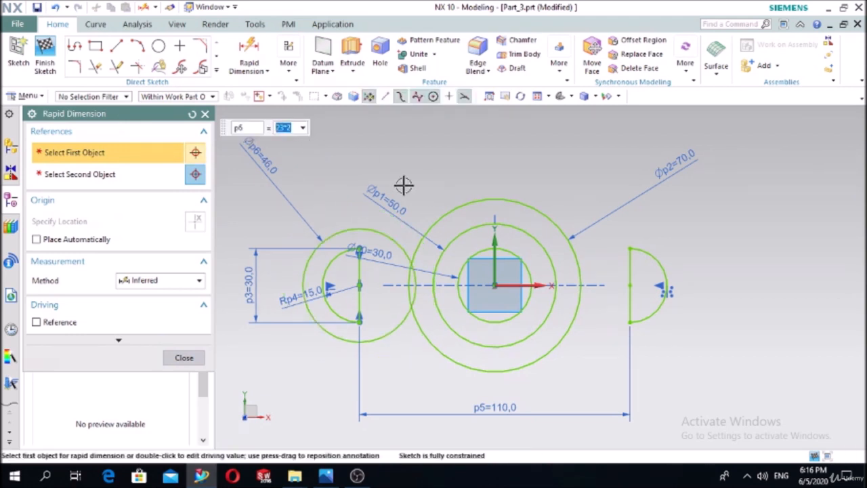
{"action": "key", "text": "Escape"}
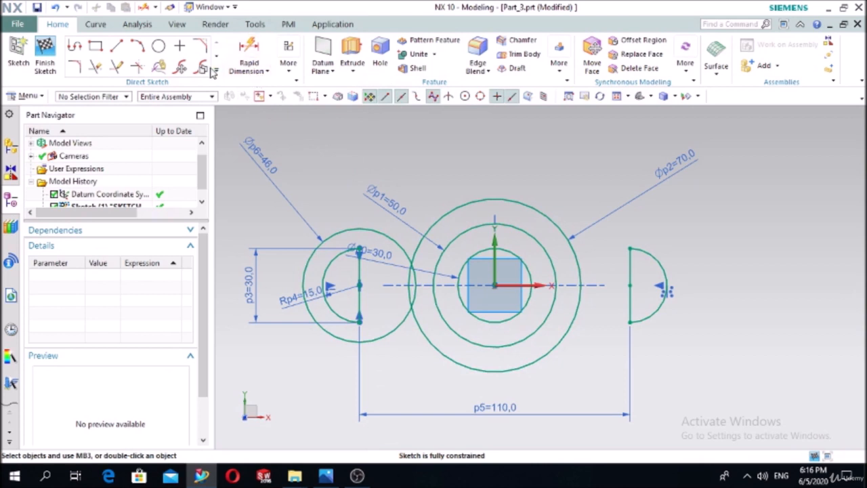
Mirror the 46 mm circle about the vertical Y axis so it surrounds the opposite D-shaped cutout.
{"action": "left_click", "coordinate": [218, 71]}
{"action": "left_click", "coordinate": [74, 172]}
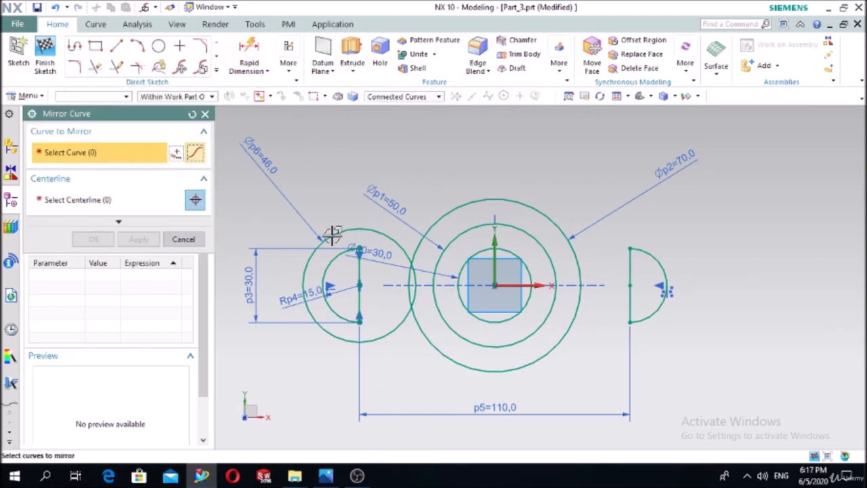
{"action": "left_click", "coordinate": [357, 230]}
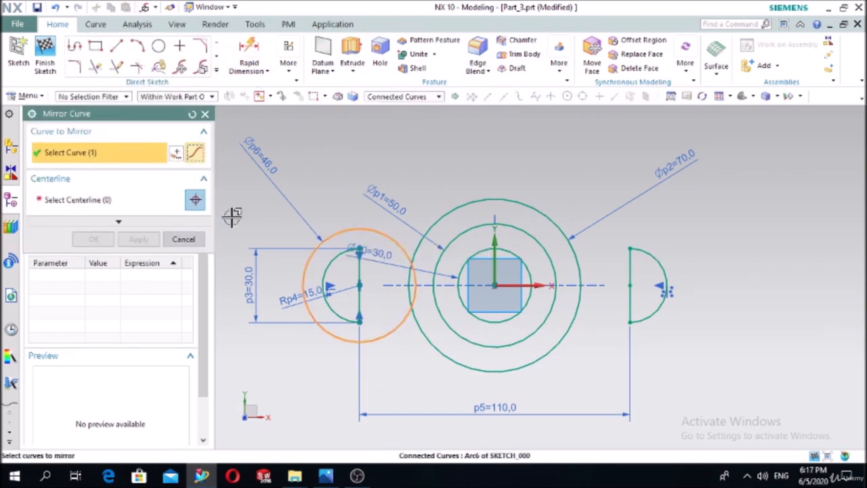
{"action": "left_click", "coordinate": [494, 232]}
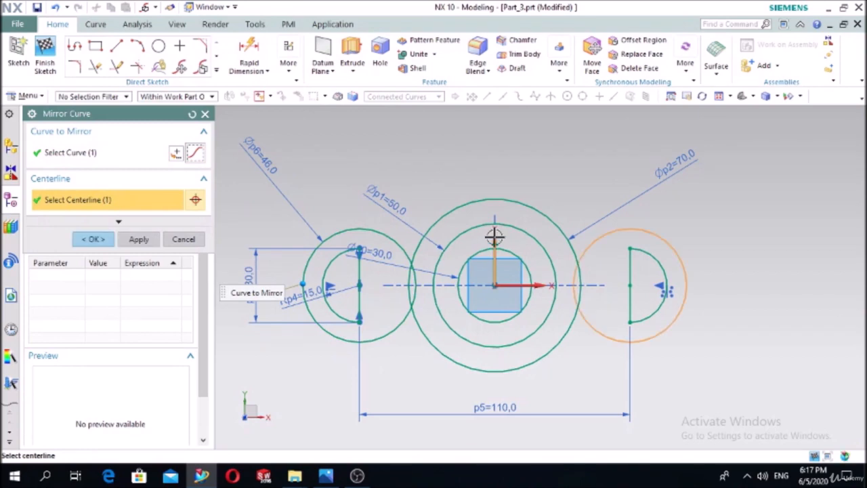
{"action": "left_click", "coordinate": [105, 241]}
Check drawing 4.jpg and try to trim the end-lobe circles where they meet the 70 mm circle.
{"action": "left_click", "coordinate": [323, 476]}
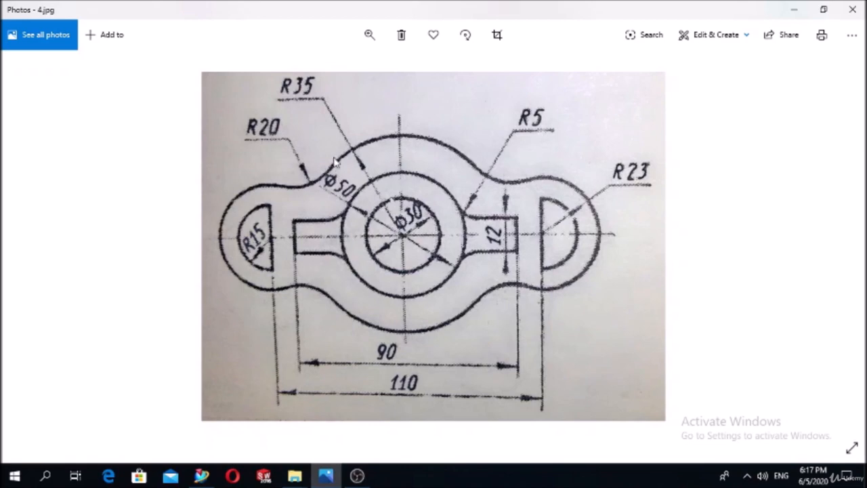
{"action": "left_click", "coordinate": [325, 477]}
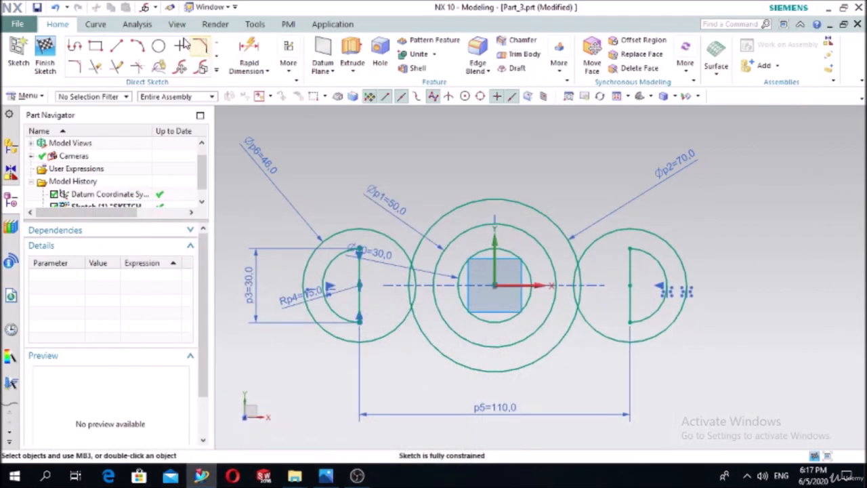
{"action": "left_click", "coordinate": [96, 67]}
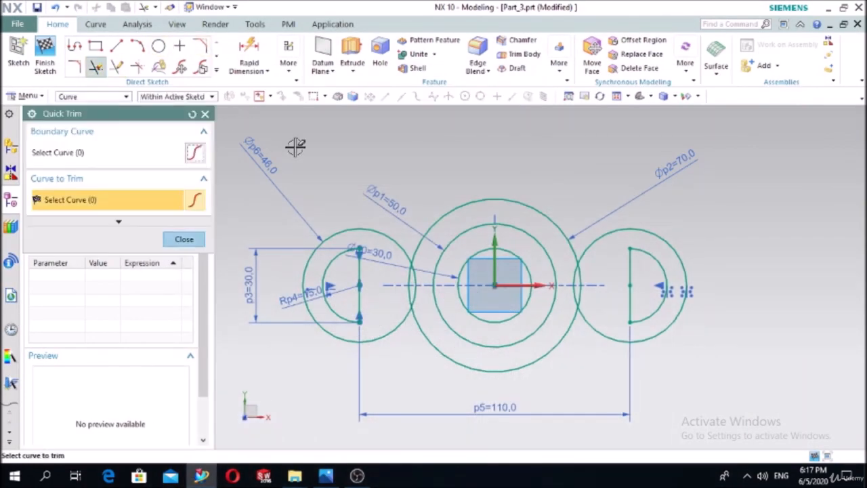
{"action": "left_click", "coordinate": [395, 242]}
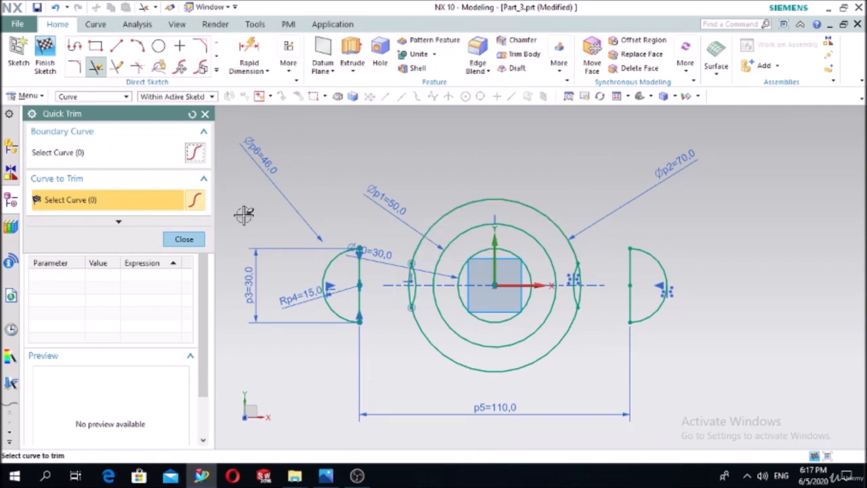
{"action": "left_click", "coordinate": [183, 239]}
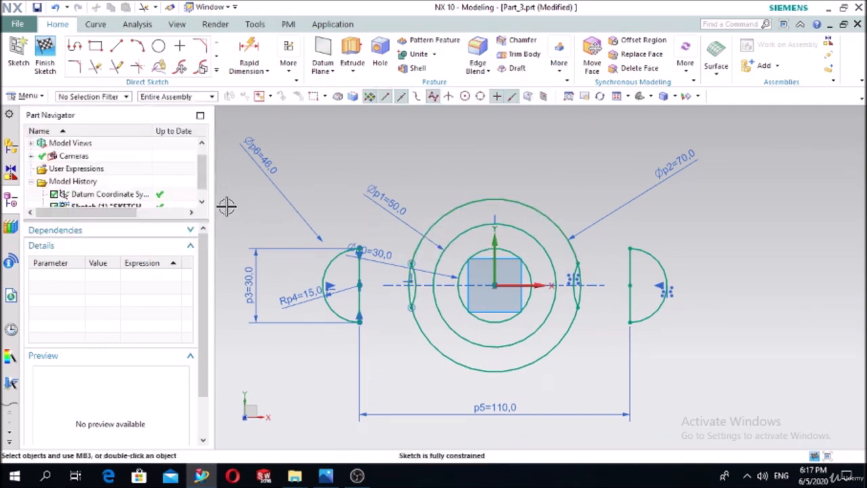
{"action": "key", "text": "ctrl+z"}
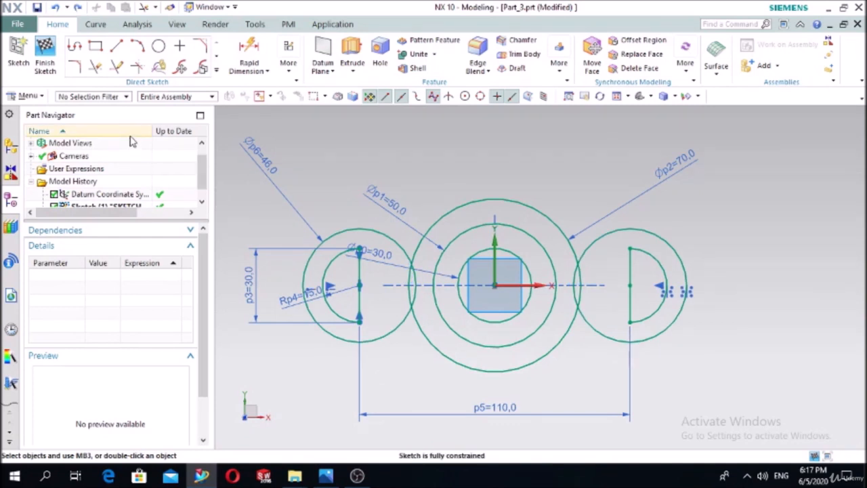
Check drawing 4.jpg and fillet the left 46 mm circle to the 70 mm circle with radius 20, above and below the horizontal axis.
{"action": "left_click", "coordinate": [75, 66]}
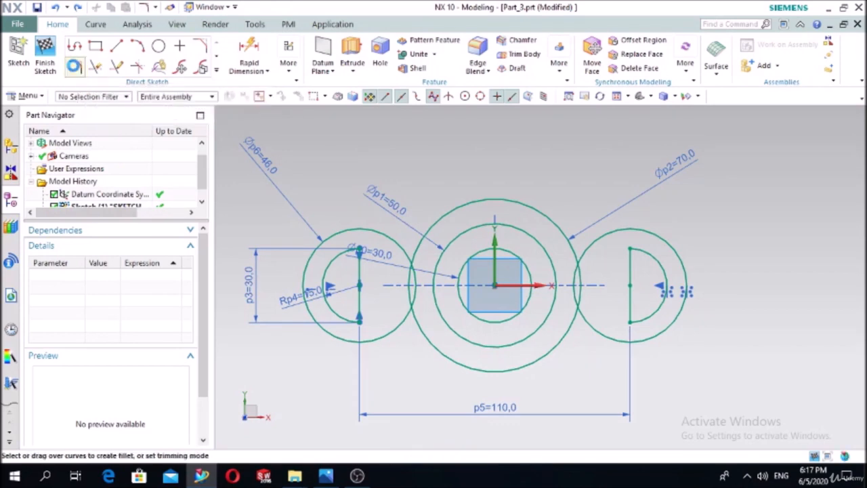
{"action": "left_click", "coordinate": [370, 224]}
{"action": "left_click", "coordinate": [437, 224]}
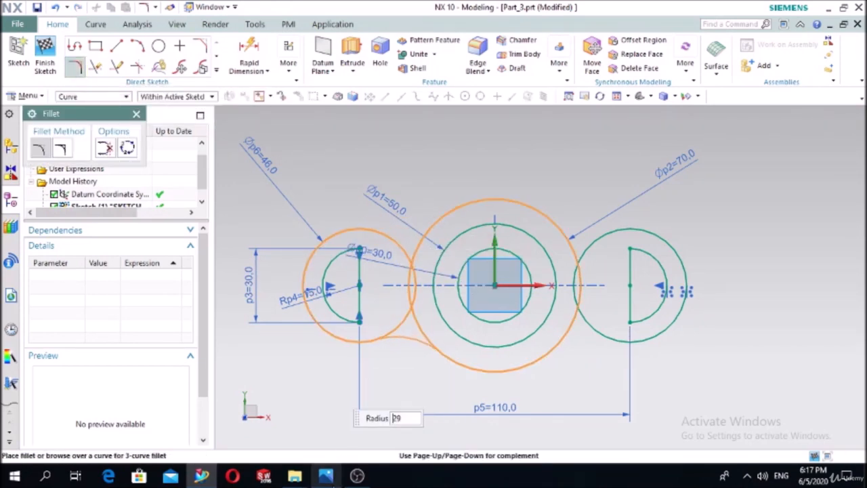
{"action": "left_click", "coordinate": [326, 475]}
{"action": "left_click", "coordinate": [326, 476]}
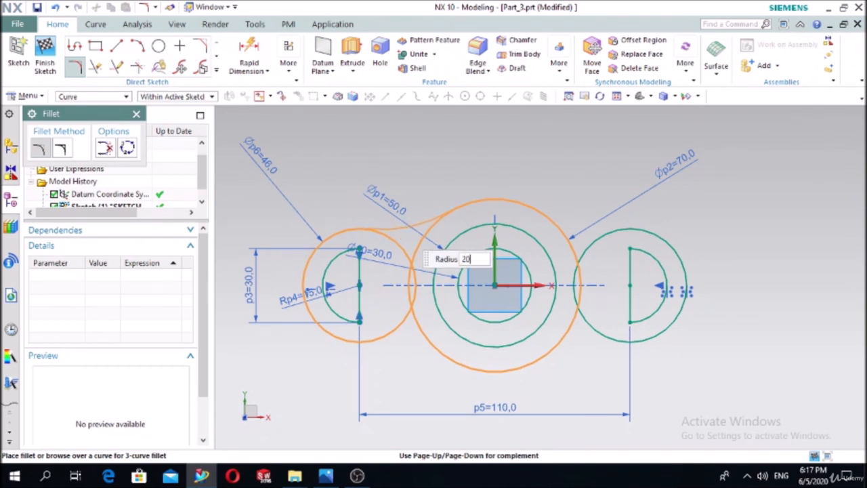
{"action": "left_click", "coordinate": [401, 227]}
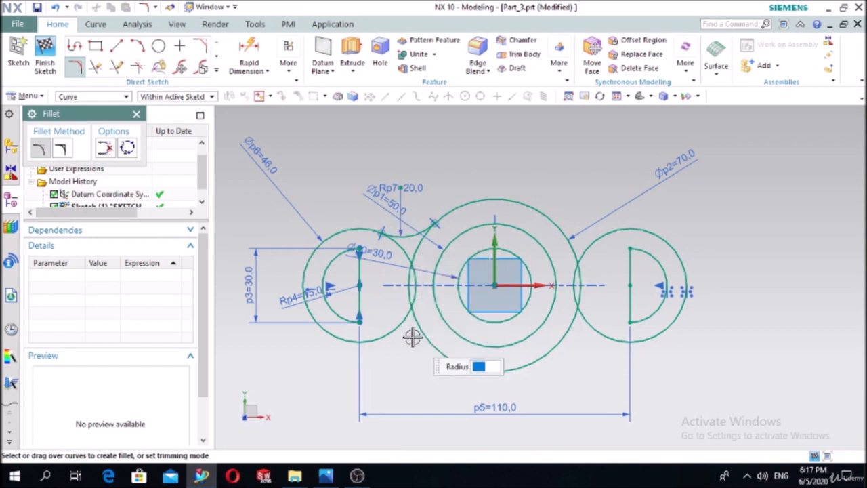
{"action": "left_click", "coordinate": [372, 342]}
{"action": "left_click", "coordinate": [437, 347]}
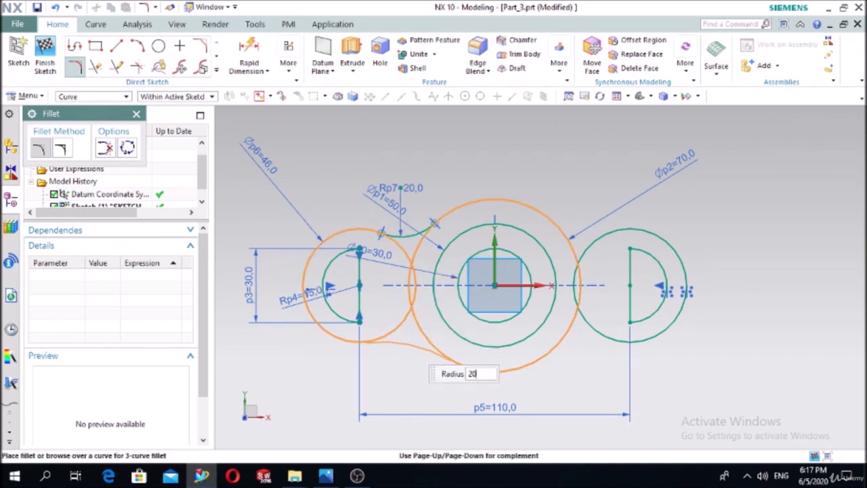
{"action": "left_click", "coordinate": [408, 345]}
Fillet the right 46 mm circle to the 70 mm circle with radius 20, above and below the horizontal axis.
{"action": "left_click", "coordinate": [554, 219]}
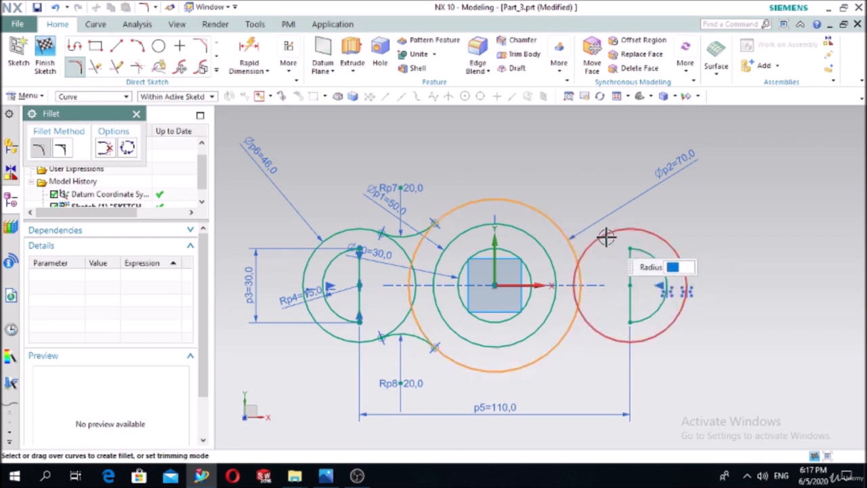
{"action": "left_click", "coordinate": [607, 237]}
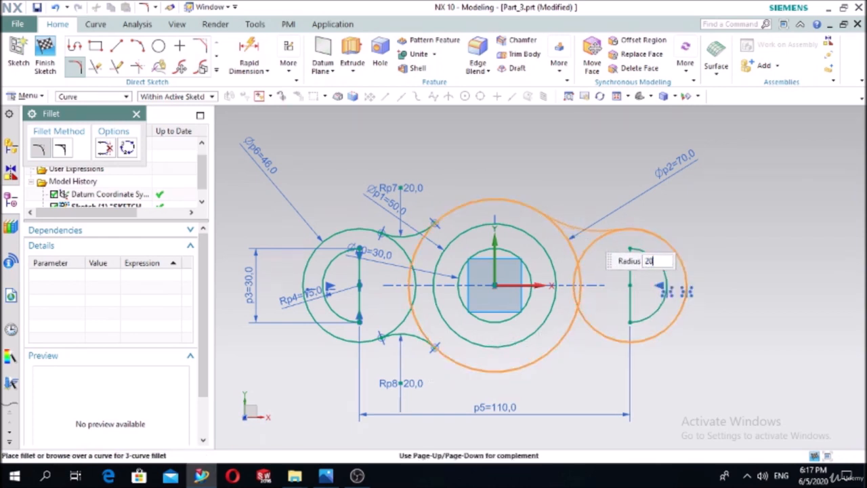
{"action": "left_click", "coordinate": [585, 231]}
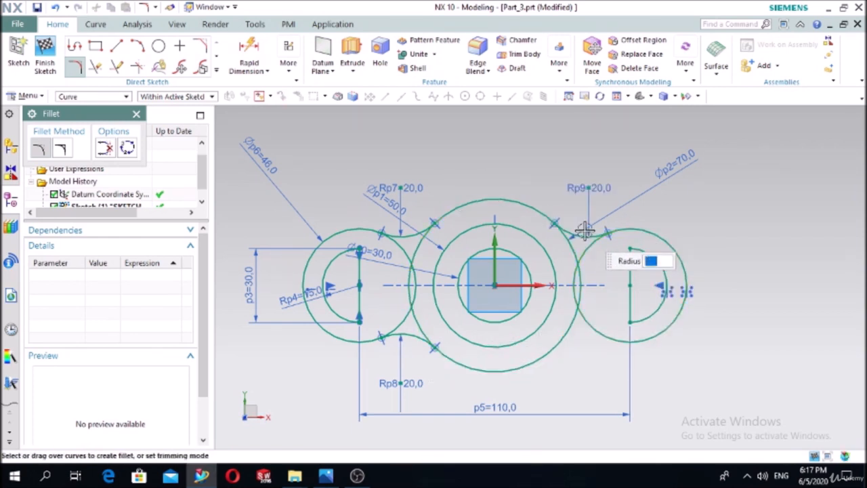
{"action": "left_click", "coordinate": [602, 331]}
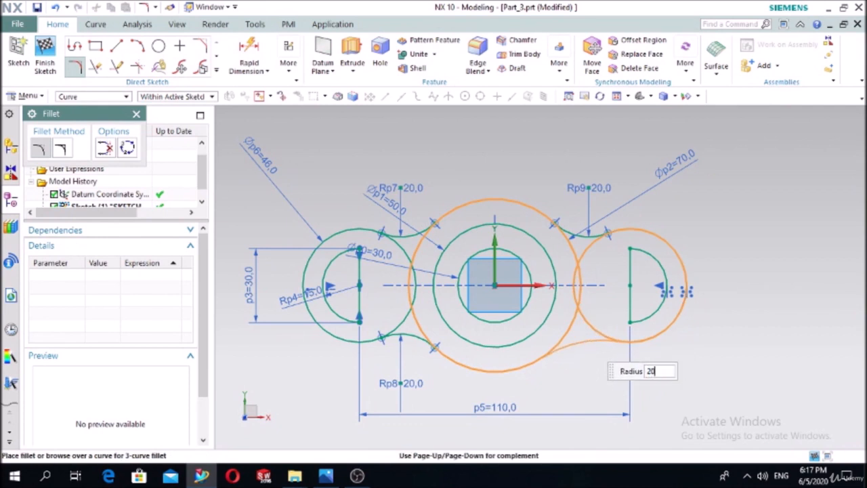
{"action": "left_click", "coordinate": [587, 341]}
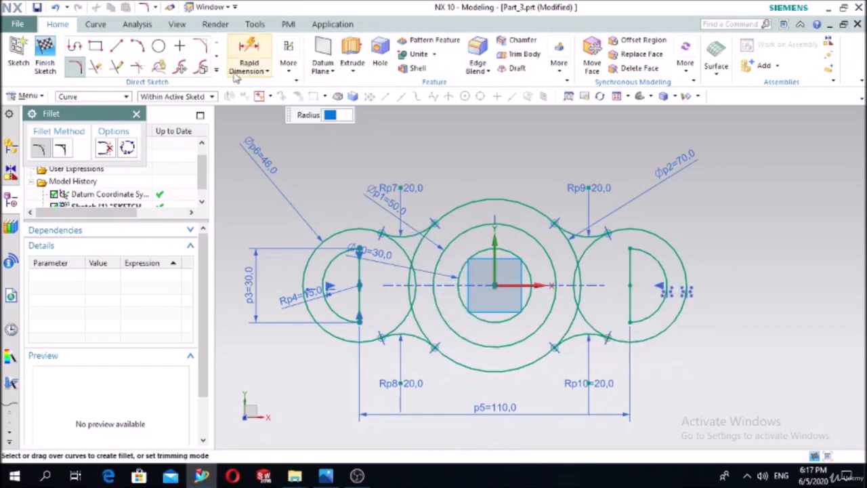
{"action": "left_click", "coordinate": [137, 113]}
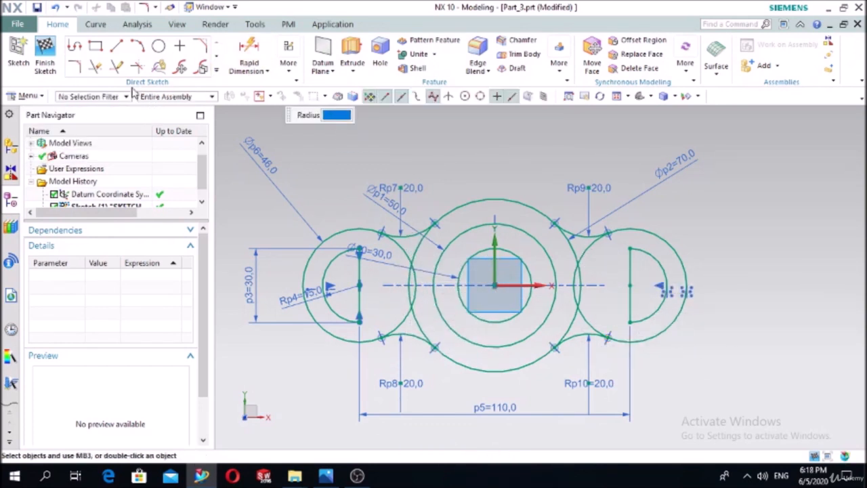
Try to trim the inner upper portion of the left 46 mm circle between its fillet and the 70 mm circle.
{"action": "left_click", "coordinate": [95, 67]}
{"action": "left_click", "coordinate": [398, 243]}
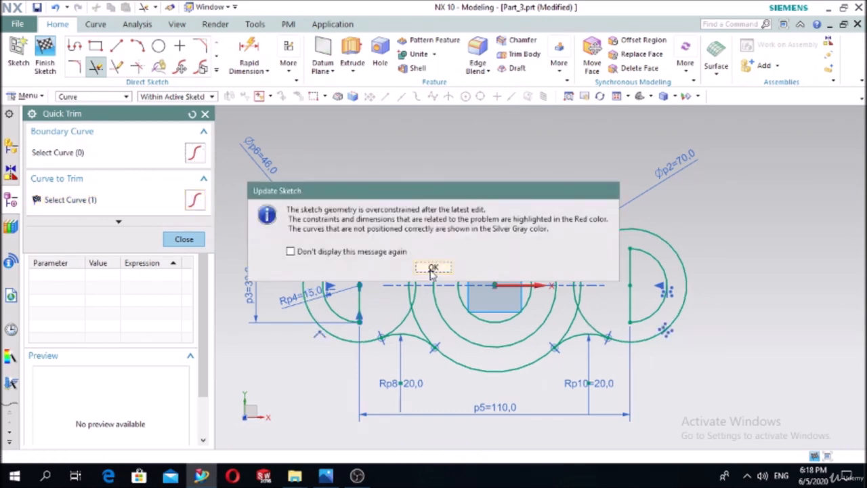
{"action": "left_click", "coordinate": [433, 268]}
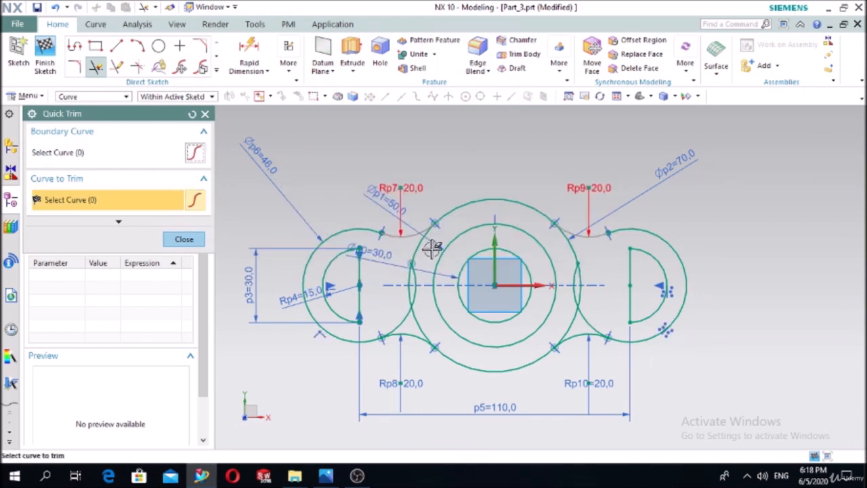
{"action": "key", "text": "Escape"}
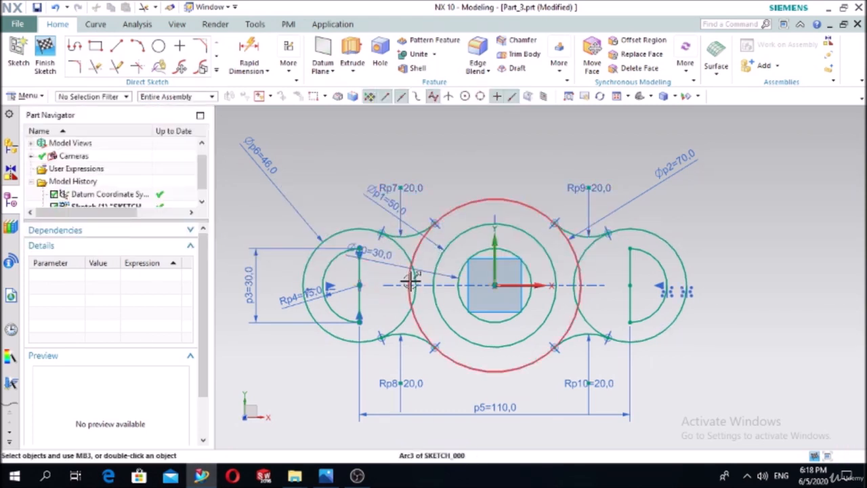
Trim the 70 mm circle between the two left fillets and the small piece of the left lobe circle inside it.
{"action": "left_click", "coordinate": [409, 281]}
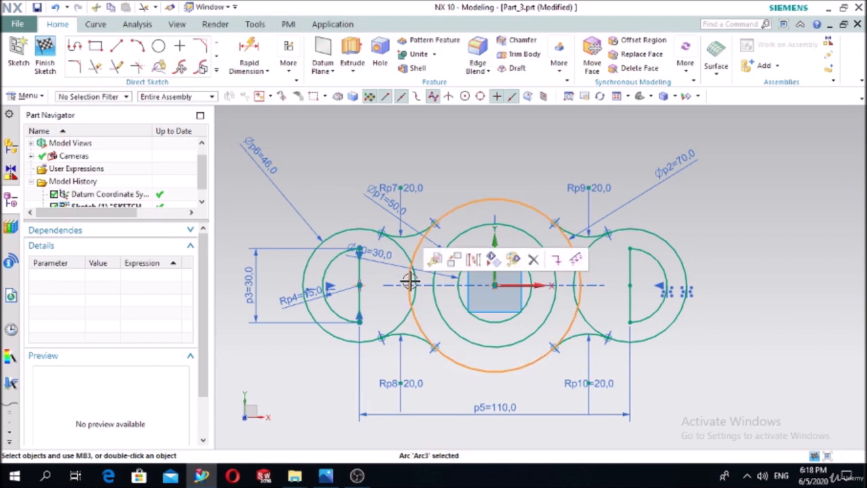
{"action": "left_click", "coordinate": [117, 67]}
{"action": "left_click", "coordinate": [95, 67]}
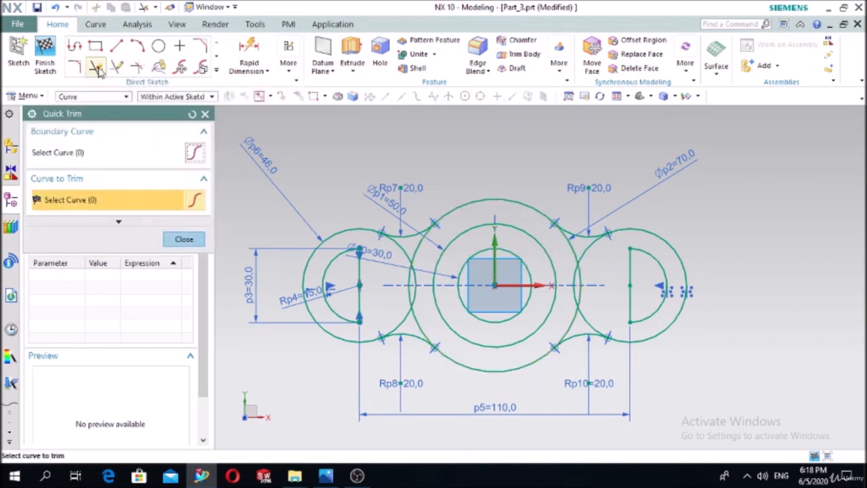
{"action": "left_click", "coordinate": [419, 248]}
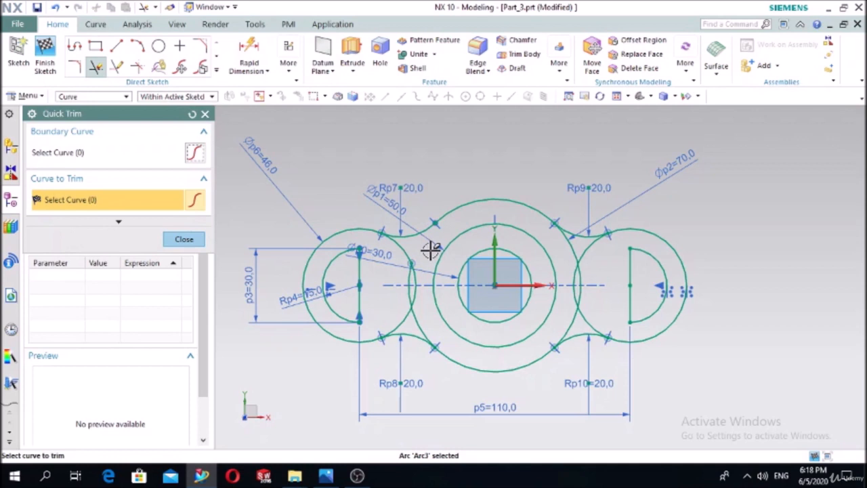
{"action": "left_click", "coordinate": [420, 327]}
{"action": "left_click", "coordinate": [439, 264]}
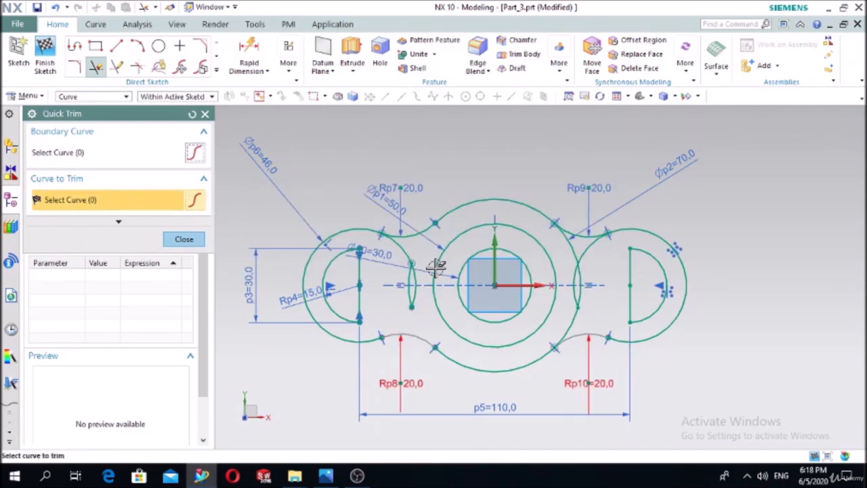
{"action": "left_click", "coordinate": [407, 286]}
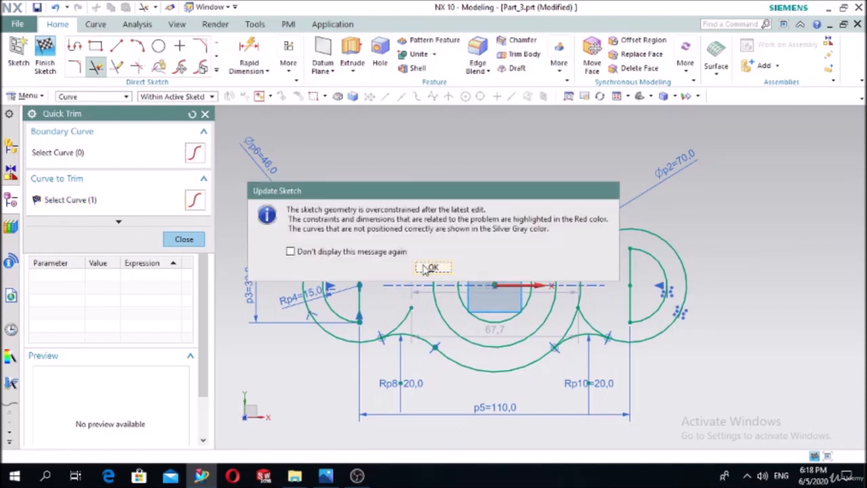
{"action": "left_click", "coordinate": [431, 268]}
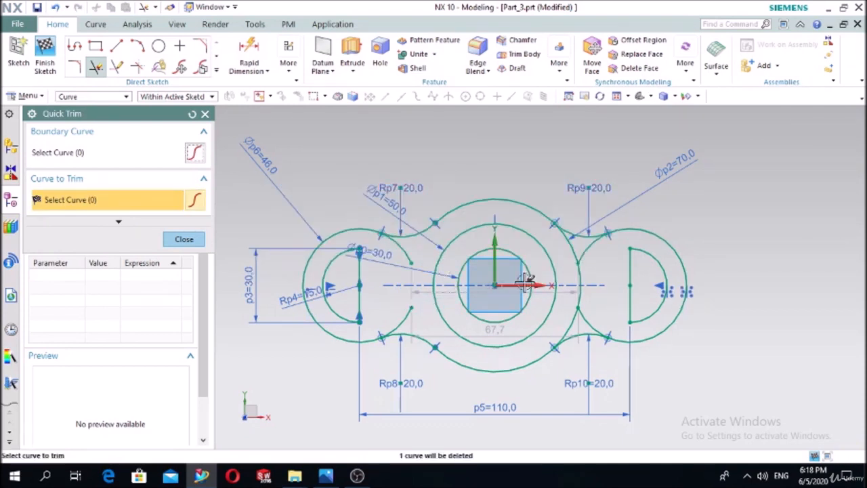
Trim the 70 mm circle between the two right fillets and remove the remaining inner arcs of both lobe circles.
{"action": "left_click", "coordinate": [581, 263]}
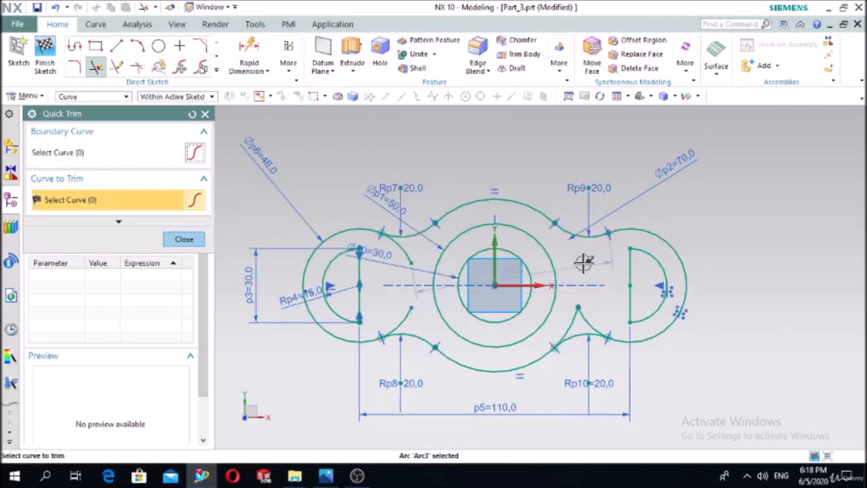
{"action": "left_click", "coordinate": [577, 319]}
{"action": "left_click", "coordinate": [411, 313]}
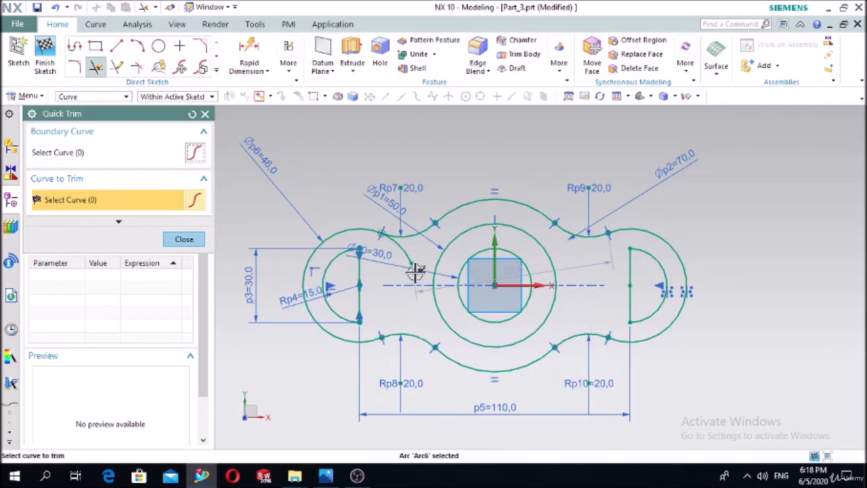
{"action": "left_click", "coordinate": [415, 270]}
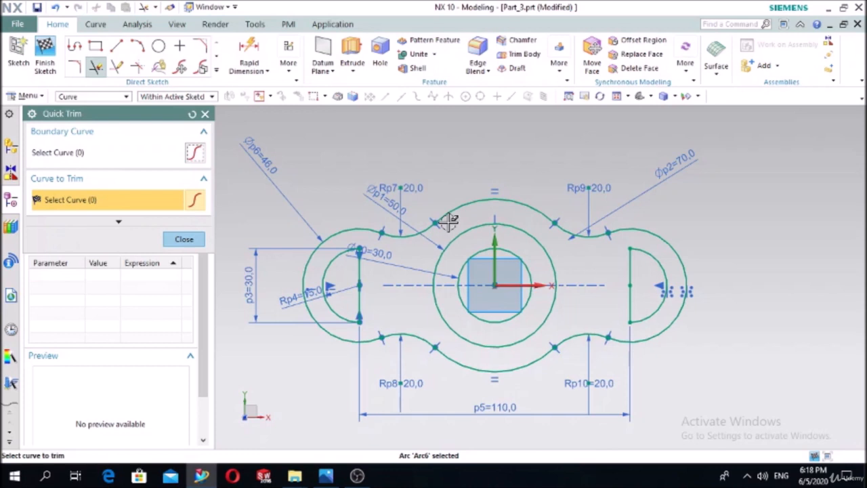
{"action": "left_click", "coordinate": [190, 241]}
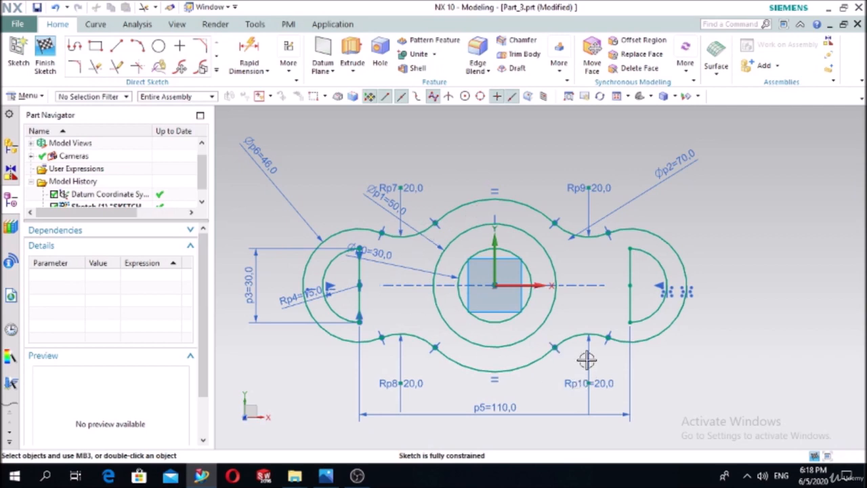
Draw a horizontal line about 15.5 mm long above the horizontal axis, between the left half-round slot and the 50 mm circle.
{"action": "left_click", "coordinate": [328, 476]}
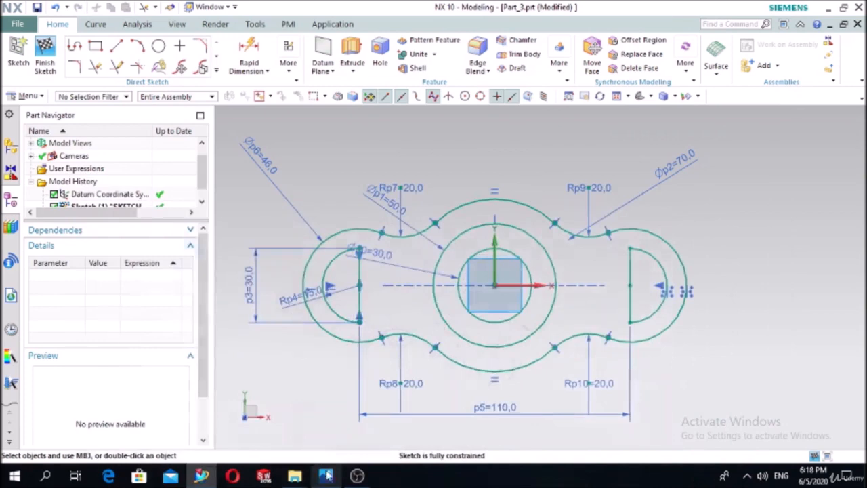
{"action": "left_click", "coordinate": [323, 478]}
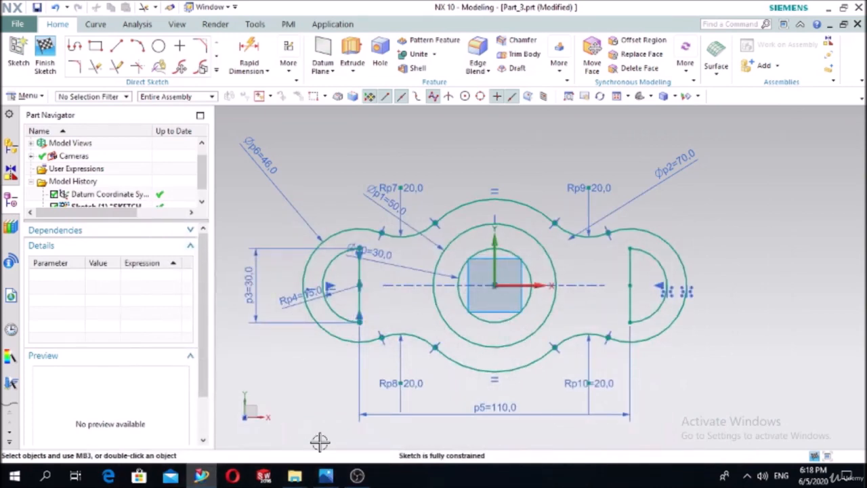
{"action": "left_click", "coordinate": [117, 45]}
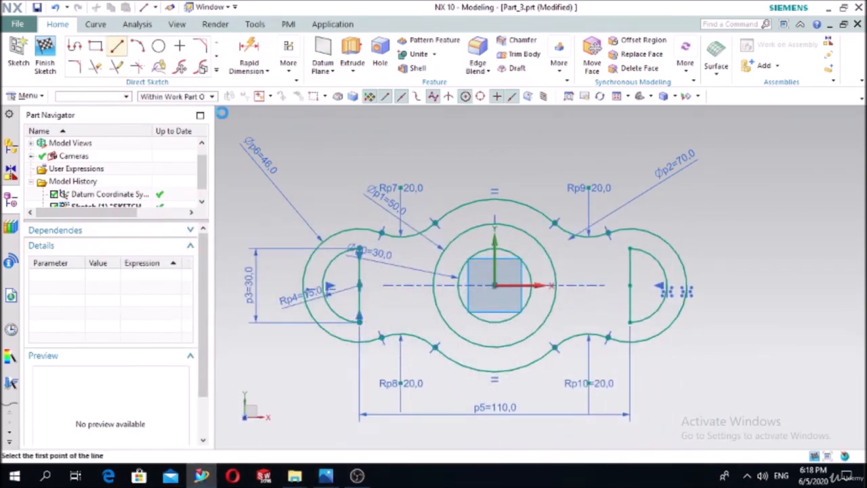
{"action": "scroll", "coordinate": [309, 186], "scroll_direction": "up", "scroll_amount": 3}
{"action": "scroll", "coordinate": [552, 365], "scroll_direction": "down", "scroll_amount": 3}
{"action": "scroll", "coordinate": [583, 437], "scroll_direction": "up", "scroll_amount": 4}
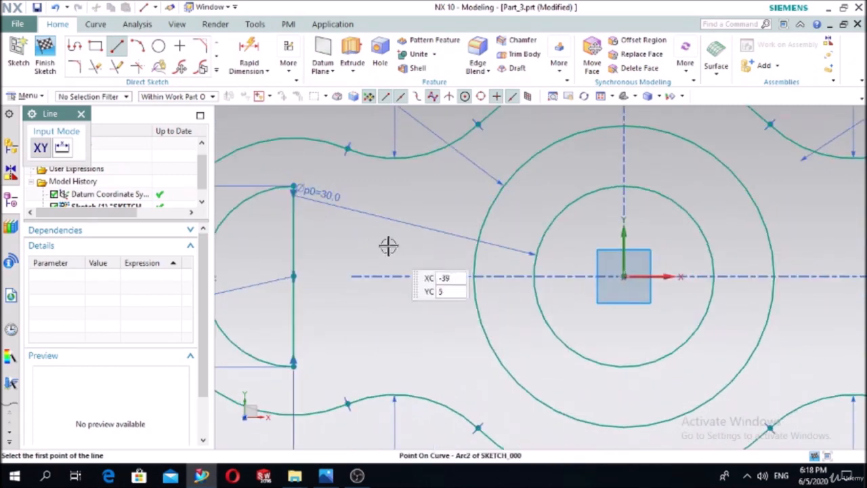
{"action": "left_click", "coordinate": [371, 228]}
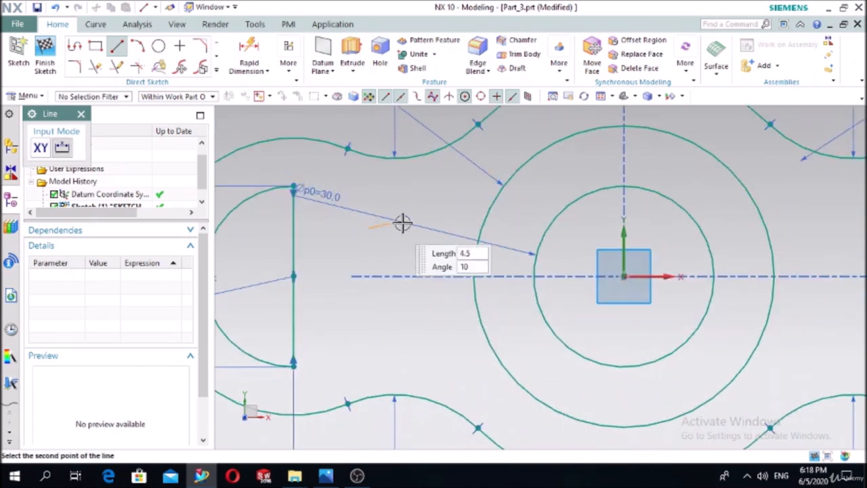
{"action": "left_click", "coordinate": [462, 228]}
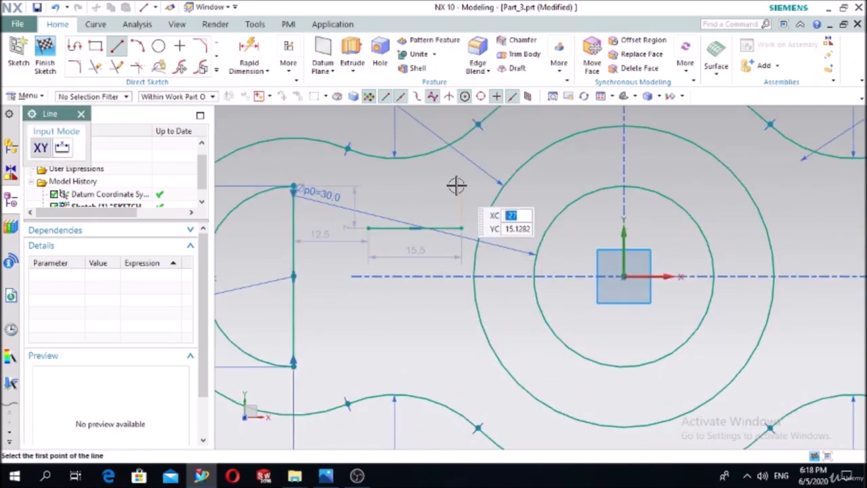
{"action": "key", "text": "Escape"}
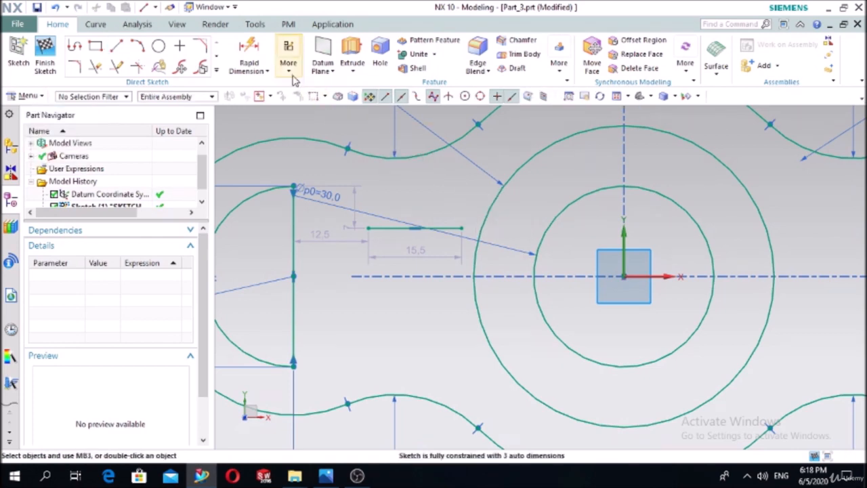
{"action": "left_click", "coordinate": [289, 58]}
{"action": "left_click", "coordinate": [322, 127]}
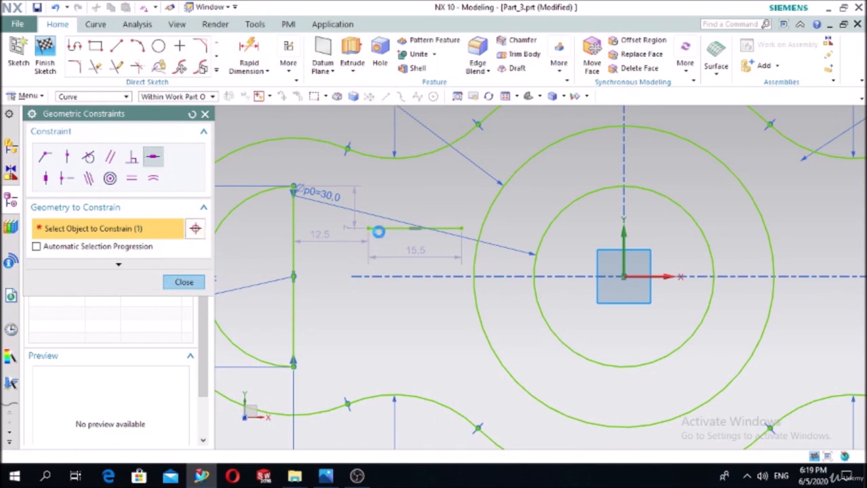
{"action": "left_click", "coordinate": [379, 229]}
{"action": "left_click", "coordinate": [418, 248]}
{"action": "left_click", "coordinate": [200, 282]}
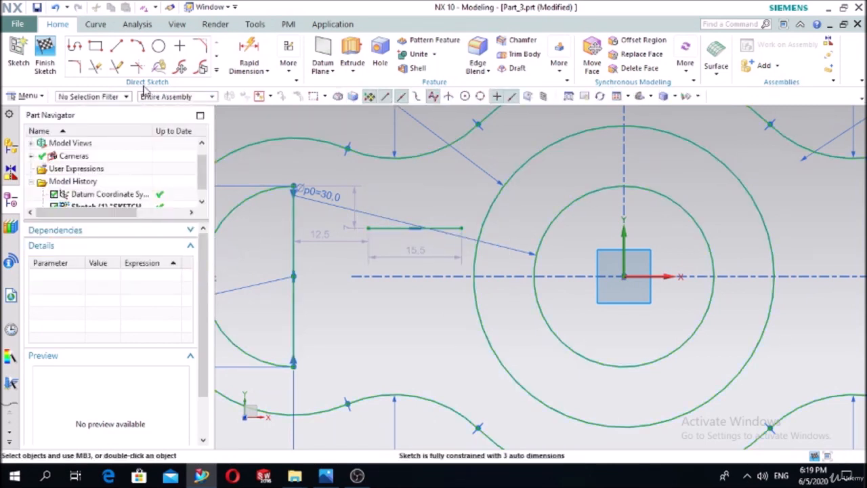
Extend the new horizontal line's inner end to the 50 mm circle.
{"action": "left_click", "coordinate": [117, 66]}
{"action": "left_click", "coordinate": [447, 228]}
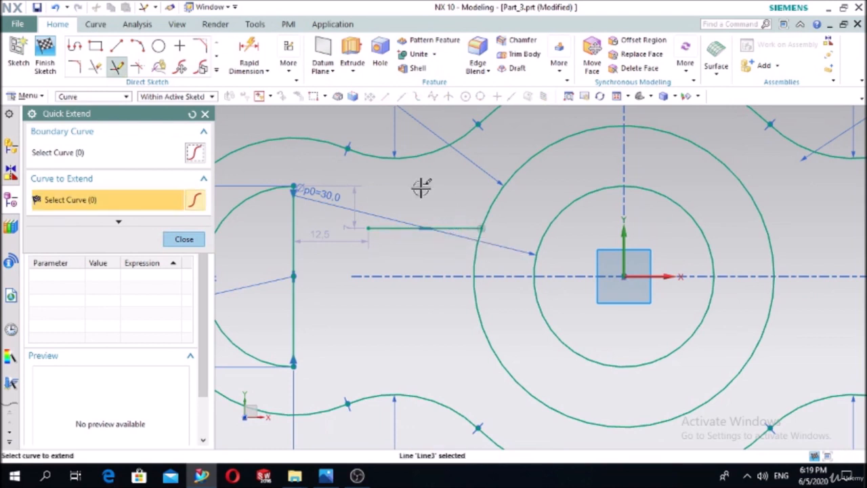
{"action": "left_click", "coordinate": [184, 238]}
Mirror the horizontal arm line about the horizontal axis.
{"action": "left_click", "coordinate": [217, 70]}
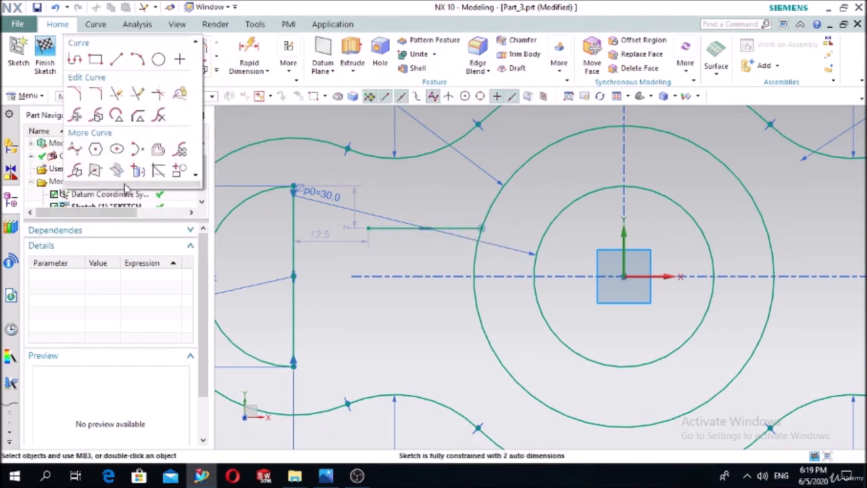
{"action": "left_click", "coordinate": [95, 171]}
{"action": "left_click", "coordinate": [383, 227]}
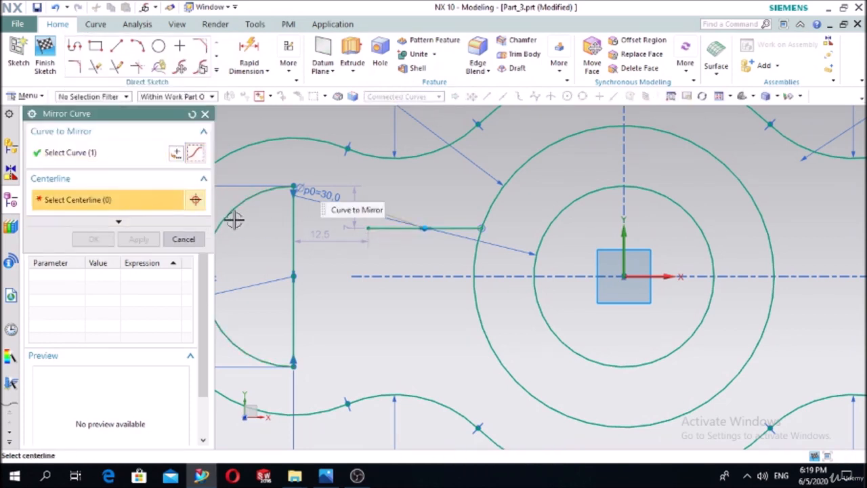
{"action": "left_click", "coordinate": [632, 277]}
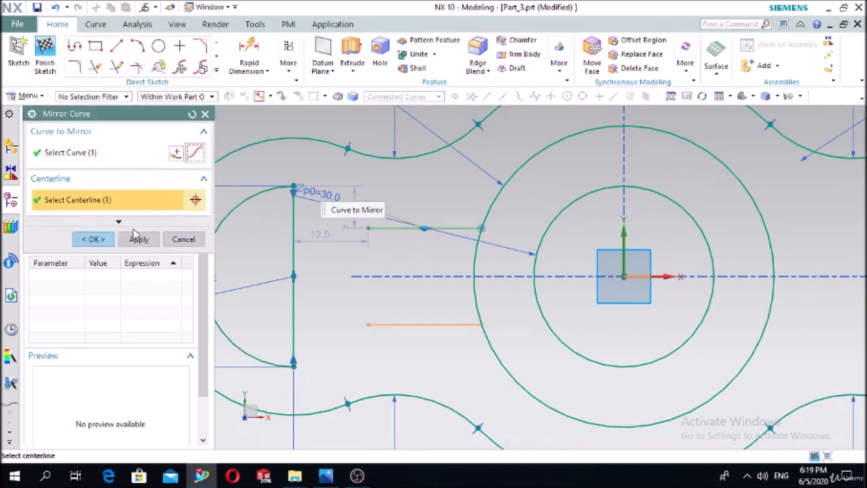
{"action": "left_click", "coordinate": [94, 239]}
Dimension the spacing between the two horizontal arm lines and set it to 12 mm.
{"action": "left_click", "coordinate": [249, 58]}
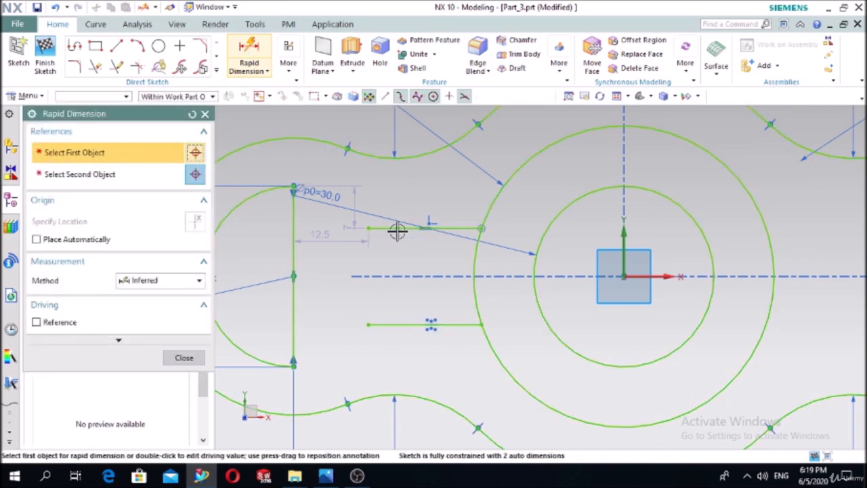
{"action": "left_click", "coordinate": [398, 229]}
{"action": "left_click", "coordinate": [382, 324]}
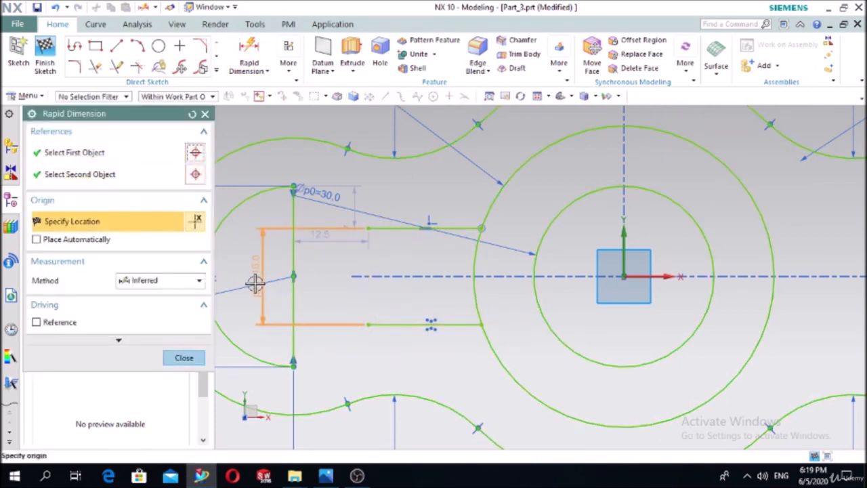
{"action": "left_click", "coordinate": [255, 283]}
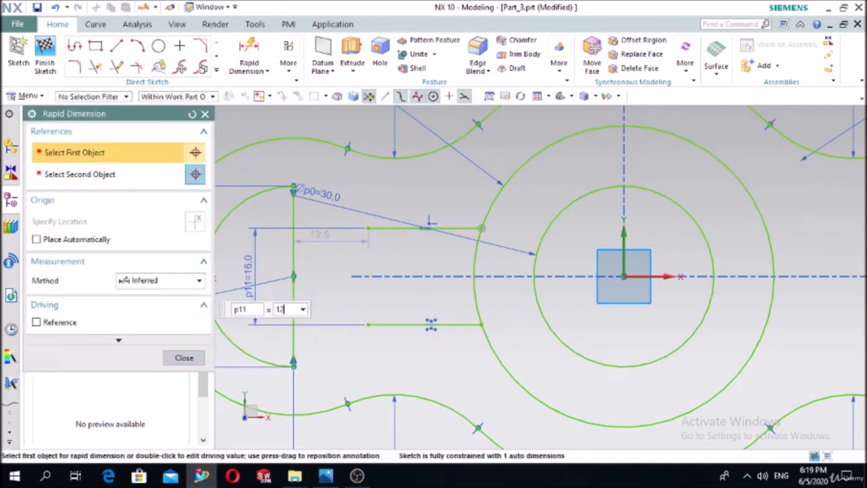
{"action": "key", "text": "Return"}
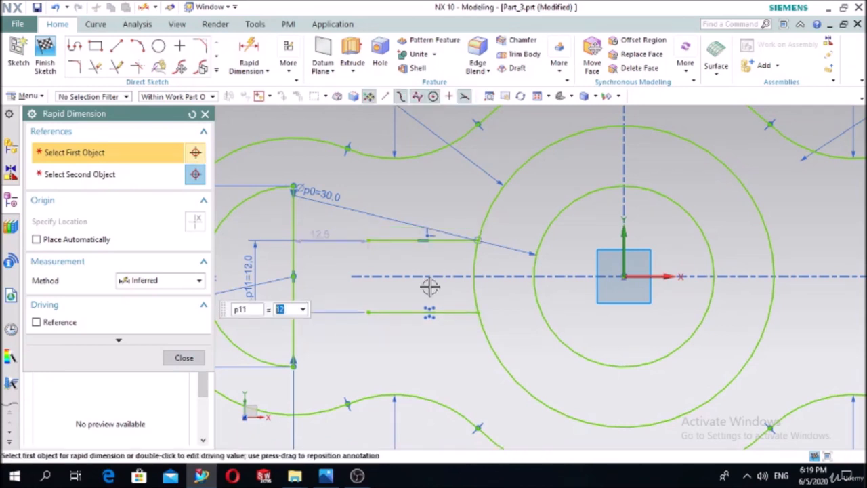
{"action": "left_click", "coordinate": [187, 358]}
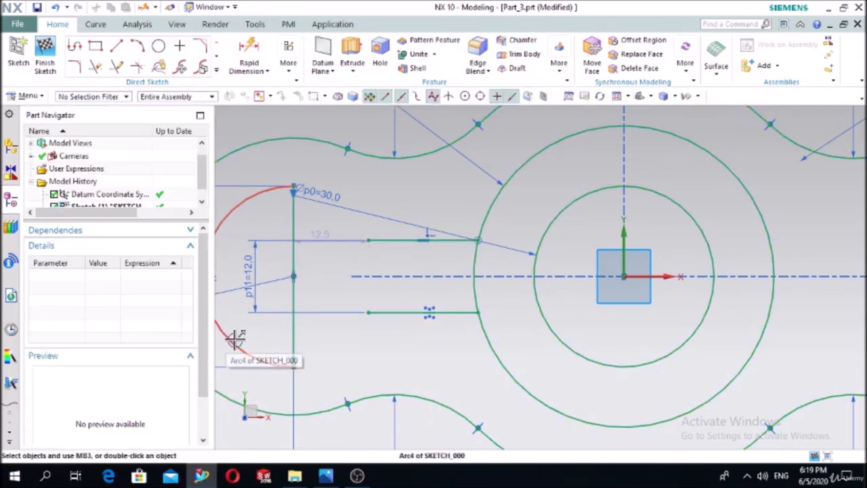
Make the upper and lower arm lines symmetric about the horizontal axis.
{"action": "left_click", "coordinate": [288, 63]}
{"action": "left_click", "coordinate": [384, 136]}
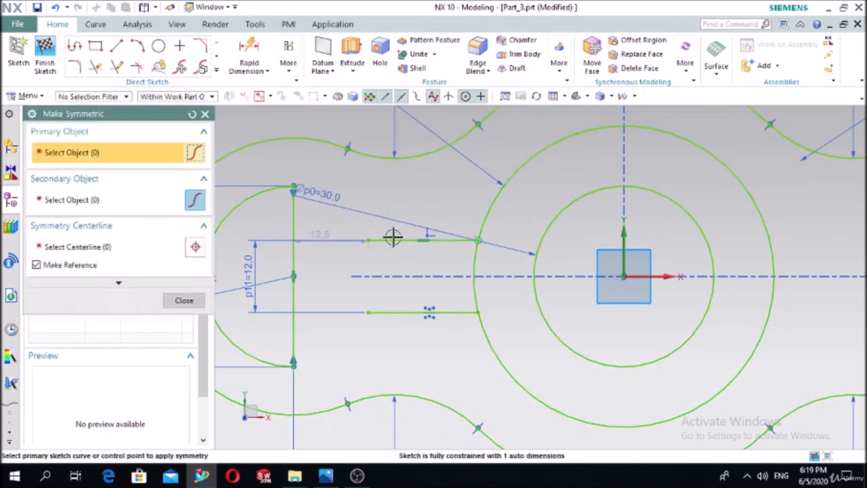
{"action": "left_click", "coordinate": [391, 240]}
{"action": "left_click", "coordinate": [391, 313]}
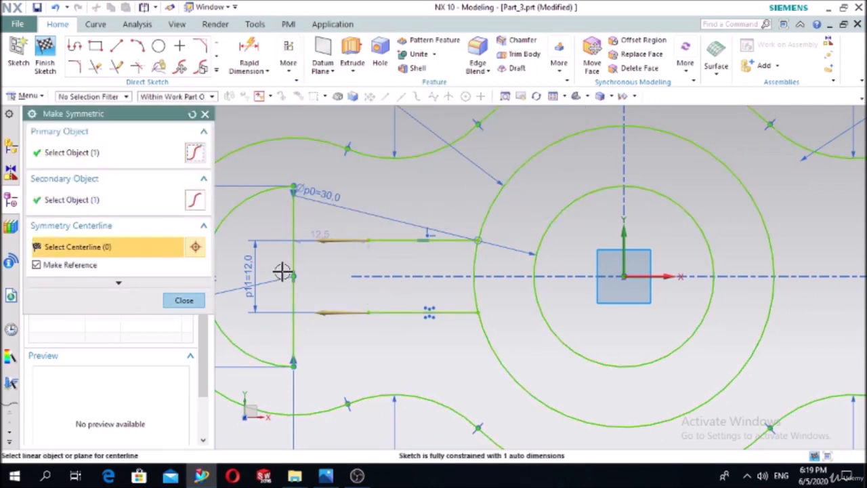
{"action": "left_click", "coordinate": [668, 274]}
{"action": "left_click", "coordinate": [183, 300]}
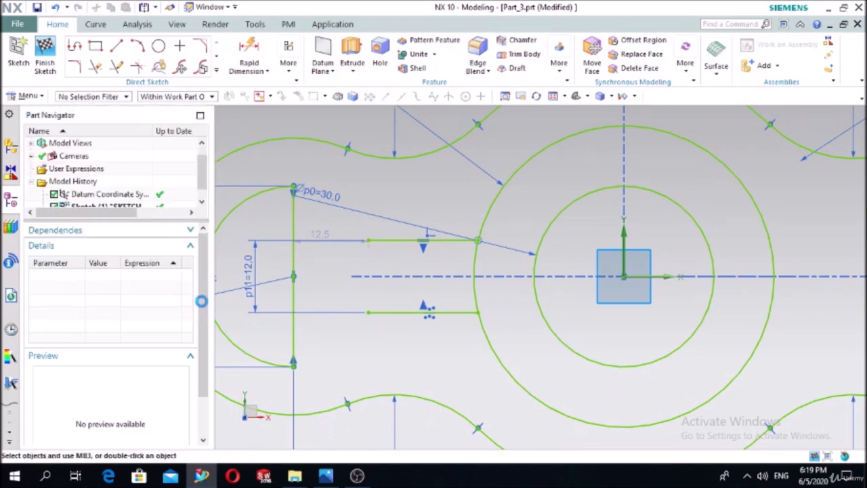
Check the arm shape in the reference drawing and close the left arm's outer end with a vertical line.
{"action": "left_click", "coordinate": [326, 476]}
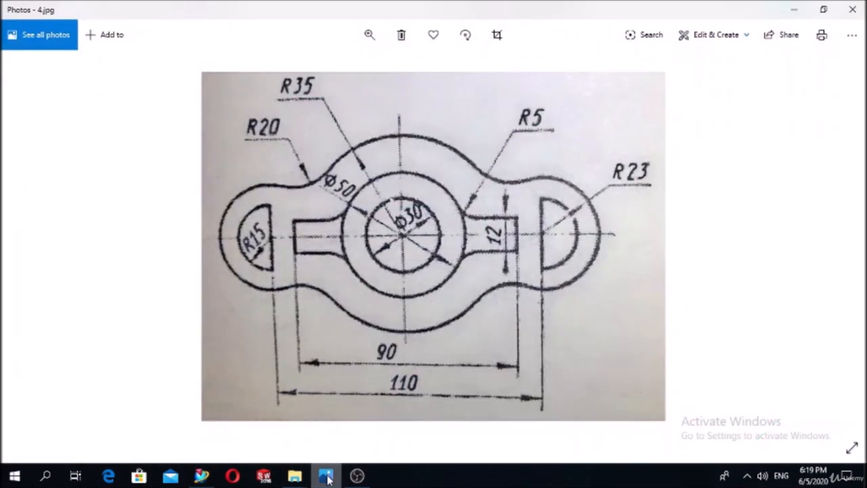
{"action": "left_click", "coordinate": [327, 477]}
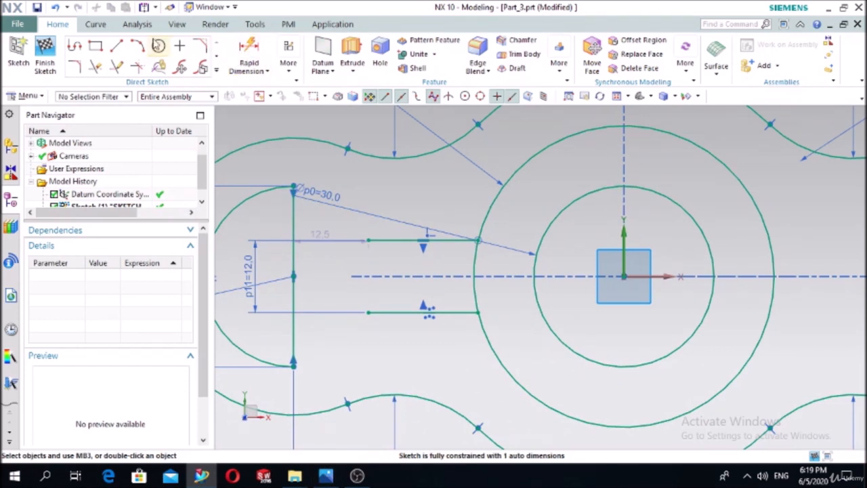
{"action": "left_click", "coordinate": [116, 45]}
{"action": "left_click", "coordinate": [368, 241]}
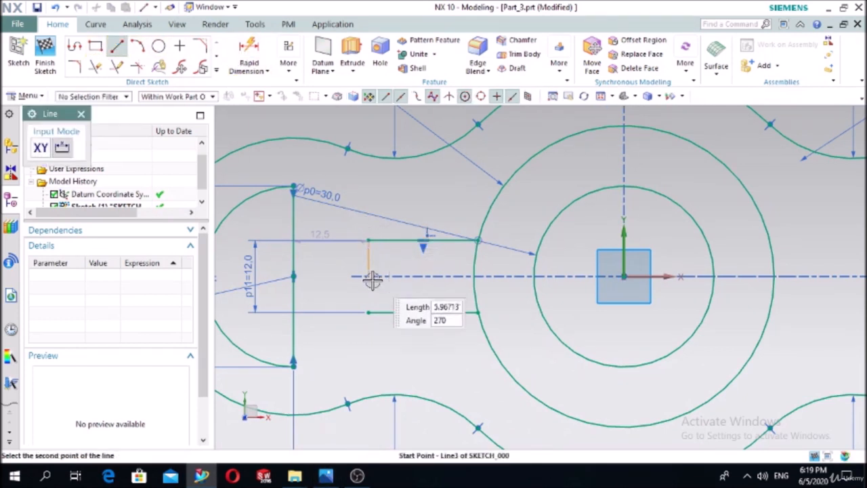
{"action": "left_click", "coordinate": [368, 312]}
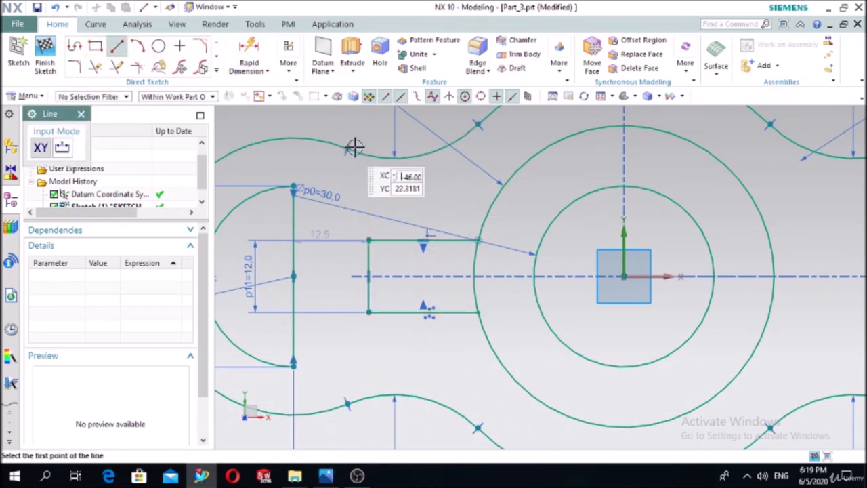
{"action": "key", "text": "Escape"}
Check the blend radius in the reference drawing and fillet both left arm lines to the 50 mm circle with radius 5.
{"action": "left_click", "coordinate": [326, 475]}
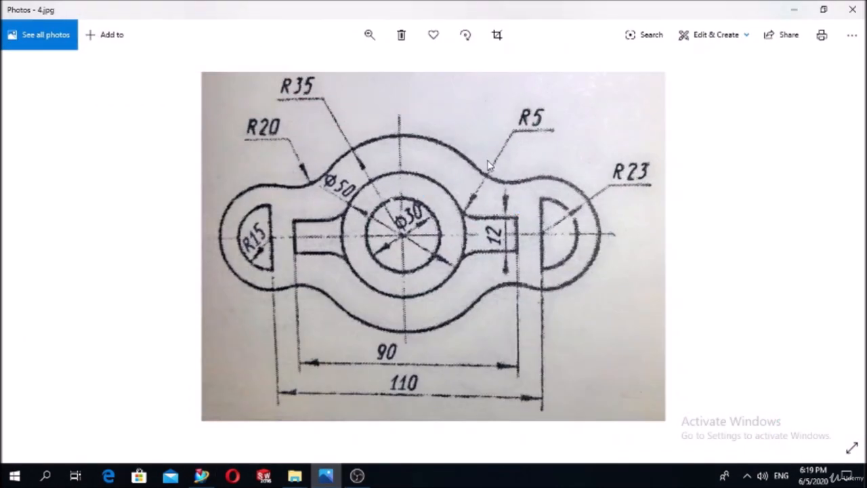
{"action": "left_click", "coordinate": [324, 472]}
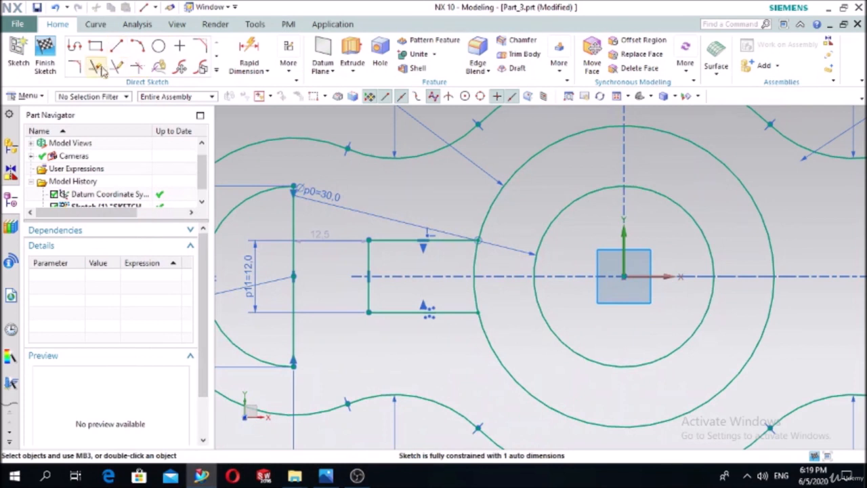
{"action": "left_click", "coordinate": [75, 66]}
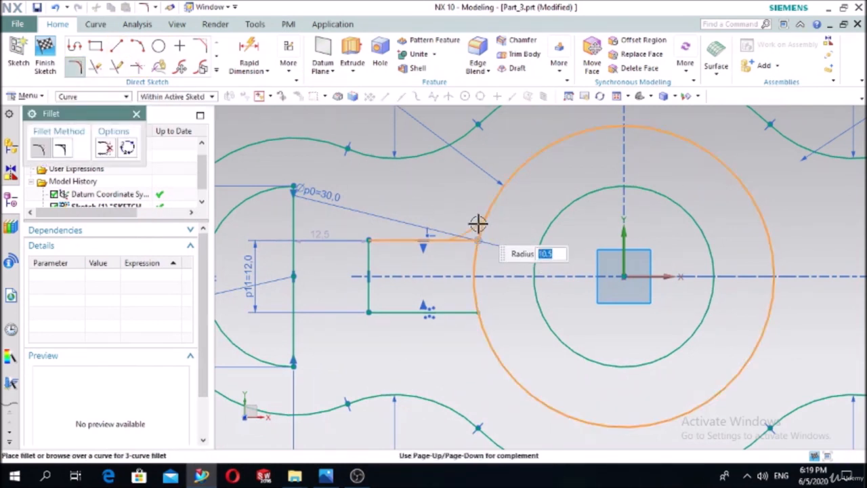
{"action": "left_click", "coordinate": [481, 225]}
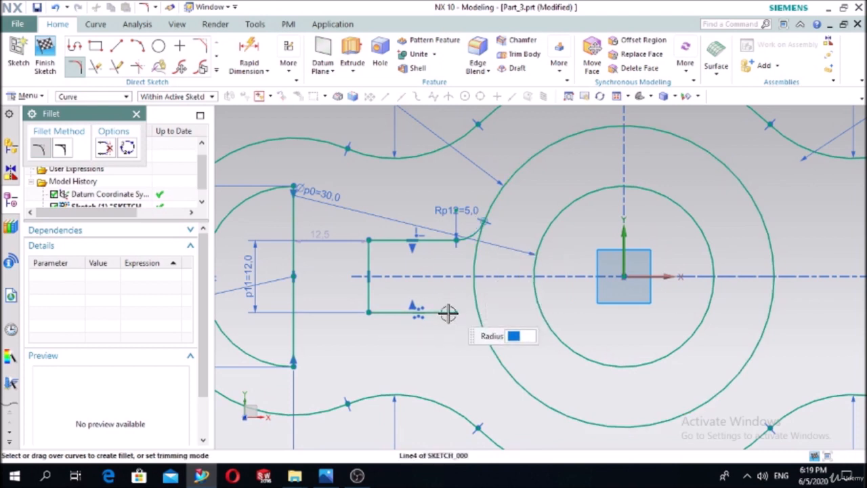
{"action": "left_click", "coordinate": [482, 320]}
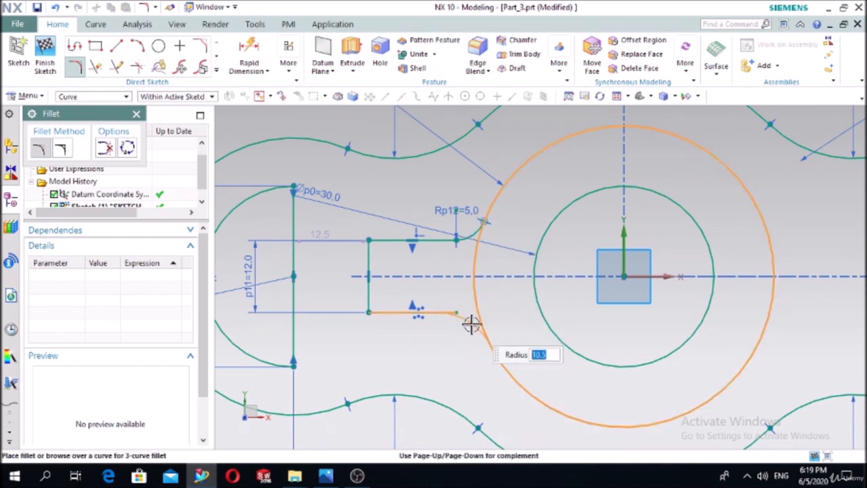
{"action": "left_click", "coordinate": [475, 324]}
{"action": "scroll", "coordinate": [523, 239], "scroll_direction": "down", "scroll_amount": 1}
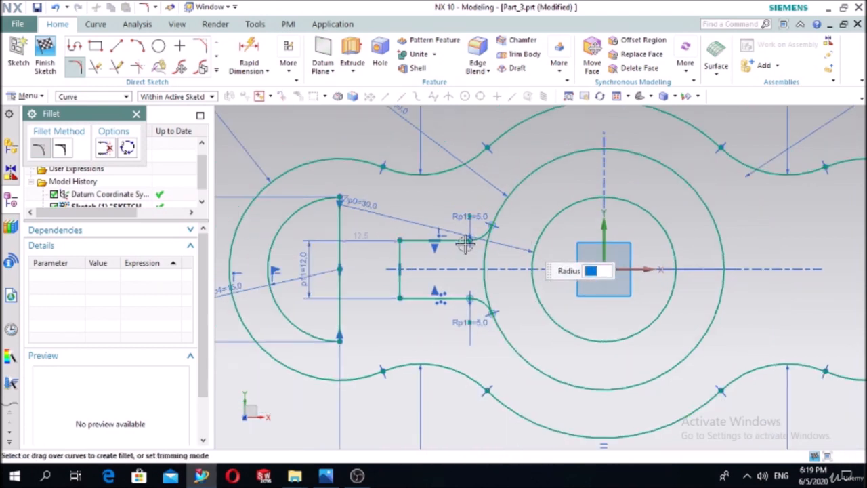
{"action": "key", "text": "Escape"}
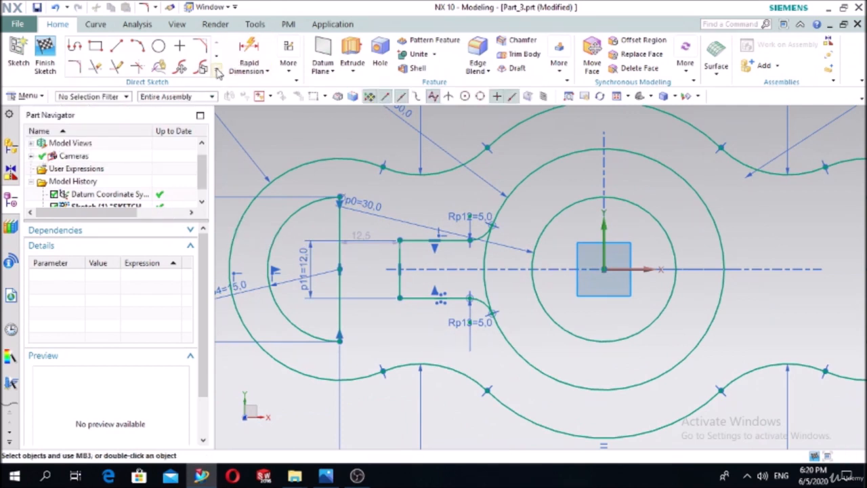
Mirror the left arm's lines and fillets about the vertical Y axis to create the right arm.
{"action": "left_click", "coordinate": [218, 71]}
{"action": "left_click", "coordinate": [96, 171]}
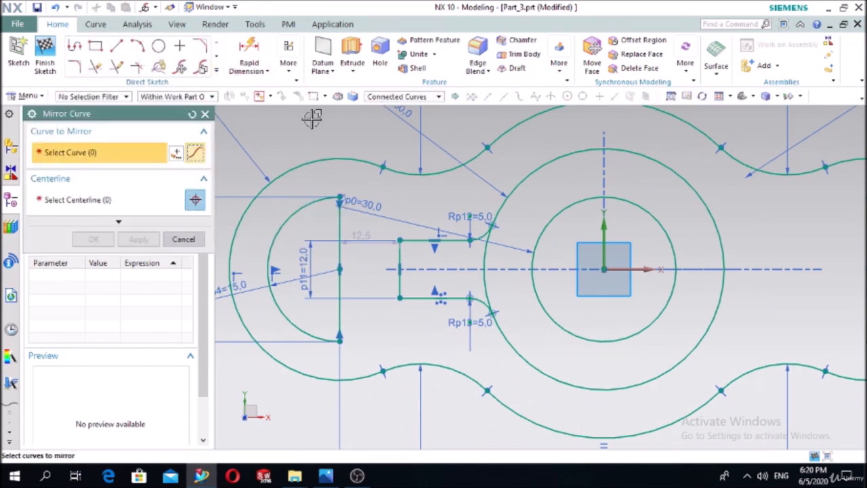
{"action": "left_click", "coordinate": [437, 239]}
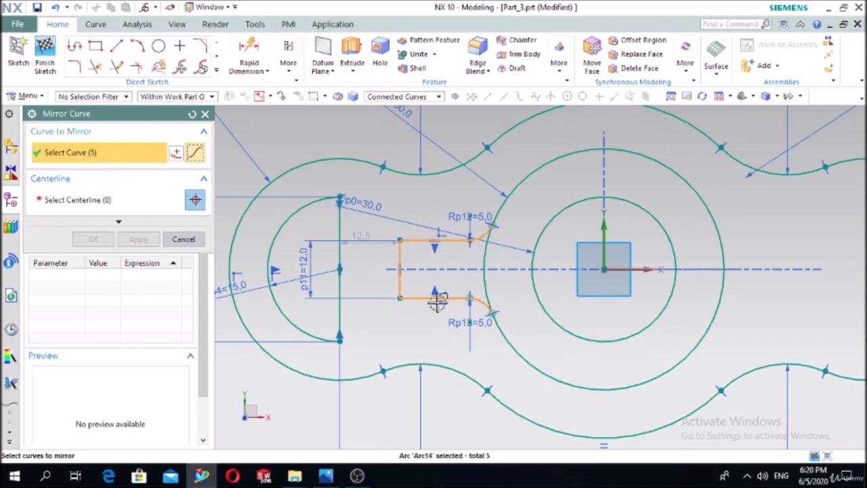
{"action": "left_click", "coordinate": [86, 200]}
{"action": "left_click", "coordinate": [604, 239]}
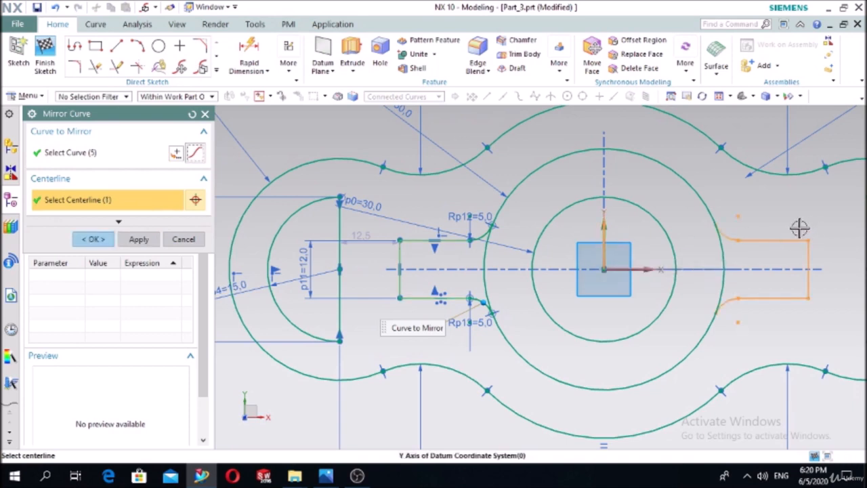
{"action": "left_click", "coordinate": [95, 239]}
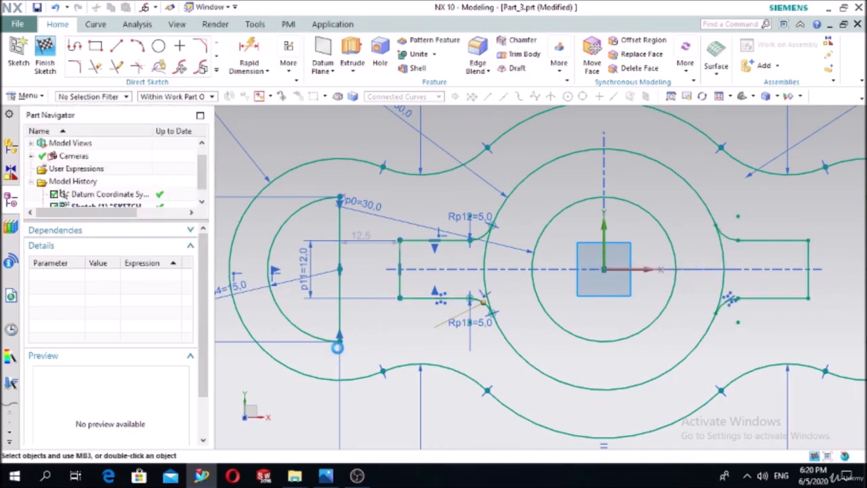
Check the overall arm length in the reference drawing and dimension the distance between the arms' outer ends as 90 mm.
{"action": "left_click", "coordinate": [326, 477]}
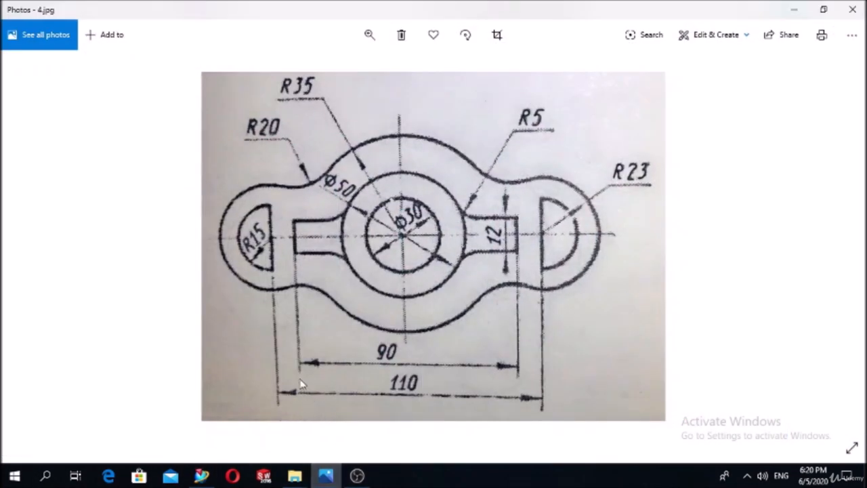
{"action": "left_click", "coordinate": [337, 477]}
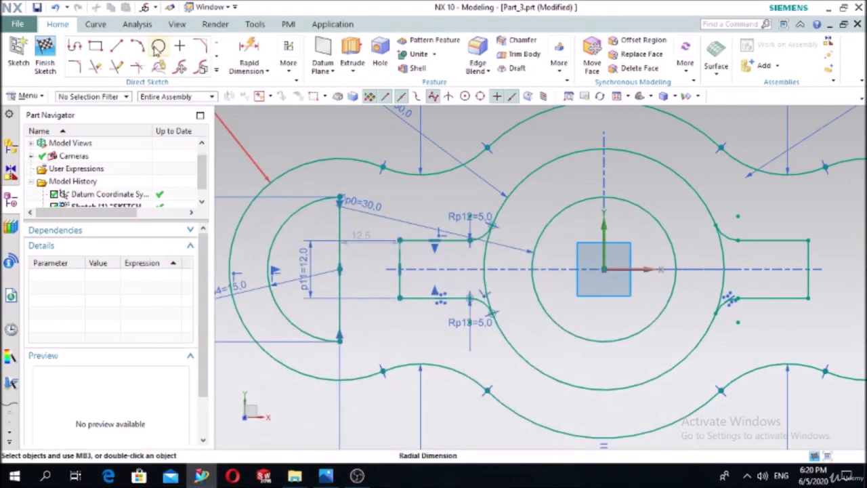
{"action": "left_click", "coordinate": [241, 52]}
{"action": "left_click", "coordinate": [398, 264]}
{"action": "scroll", "coordinate": [454, 307], "scroll_direction": "down", "scroll_amount": 5}
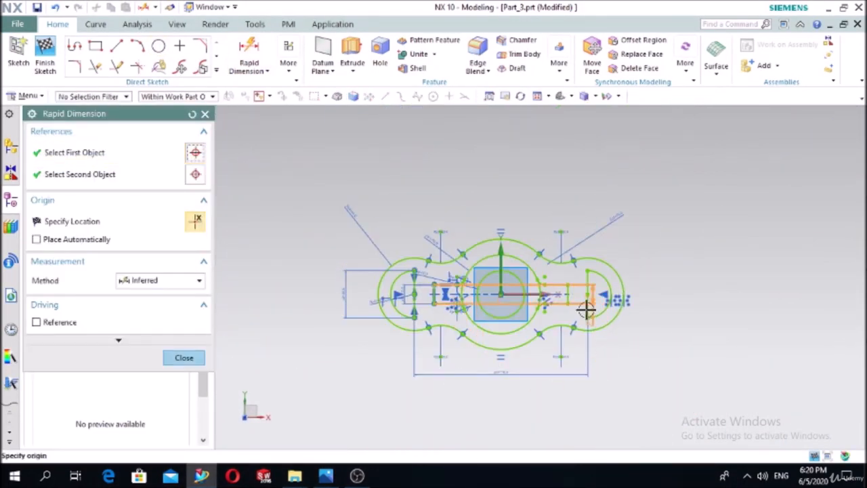
{"action": "left_click", "coordinate": [568, 292]}
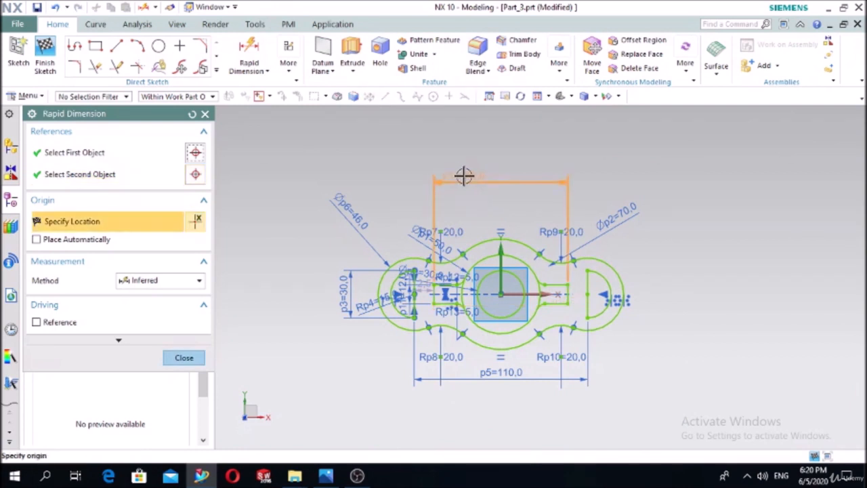
{"action": "left_click", "coordinate": [488, 178]}
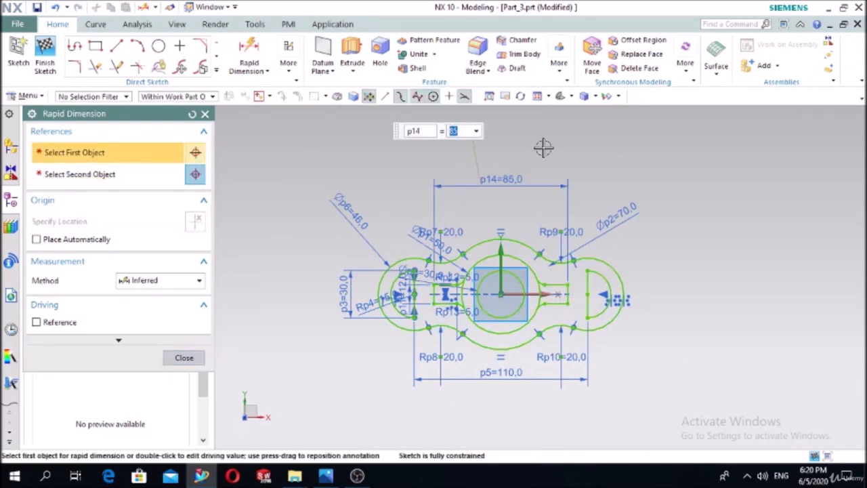
{"action": "type", "text": "90"}
{"action": "key", "text": "Return"}
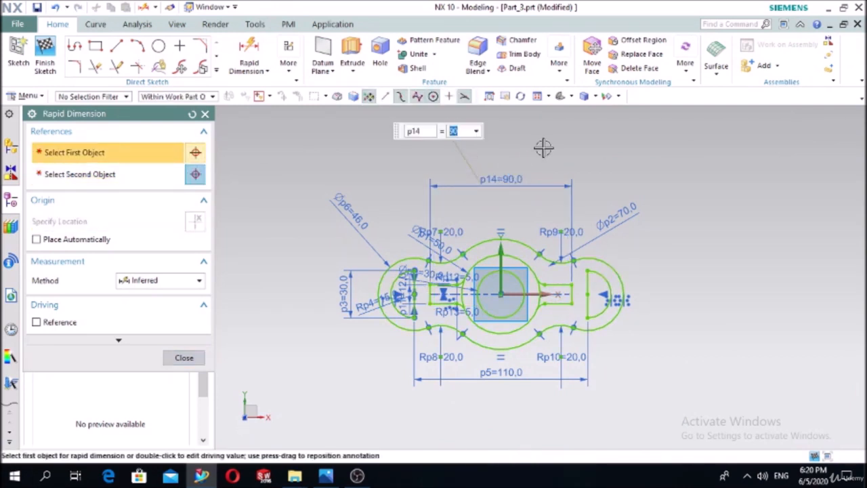
{"action": "left_click", "coordinate": [185, 357]}
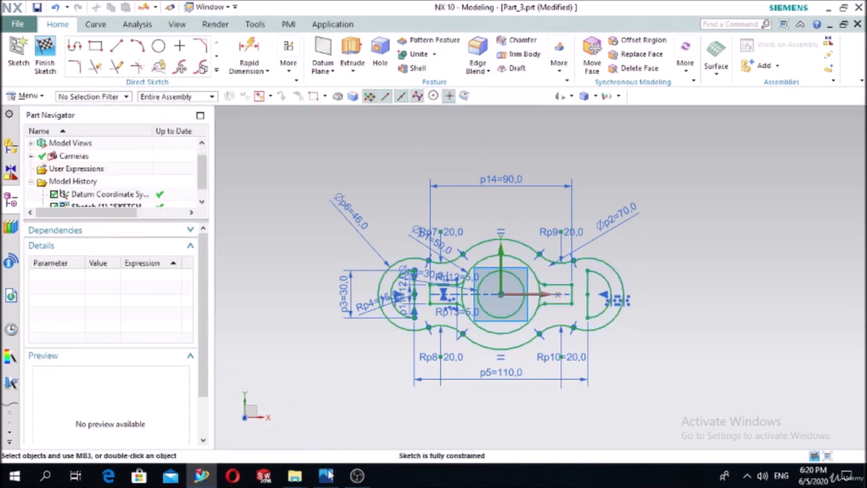
Check the sketch against the 4.jpg reference drawing and finish the sketch.
{"action": "left_click", "coordinate": [326, 476]}
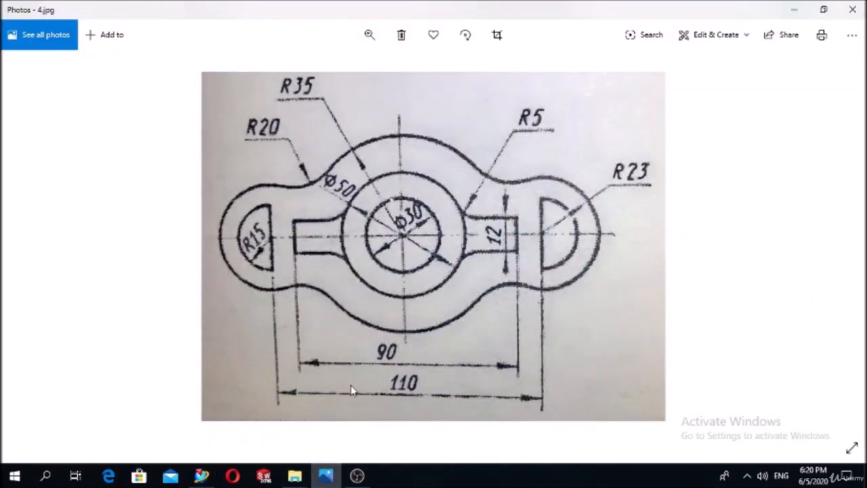
{"action": "left_click", "coordinate": [326, 475]}
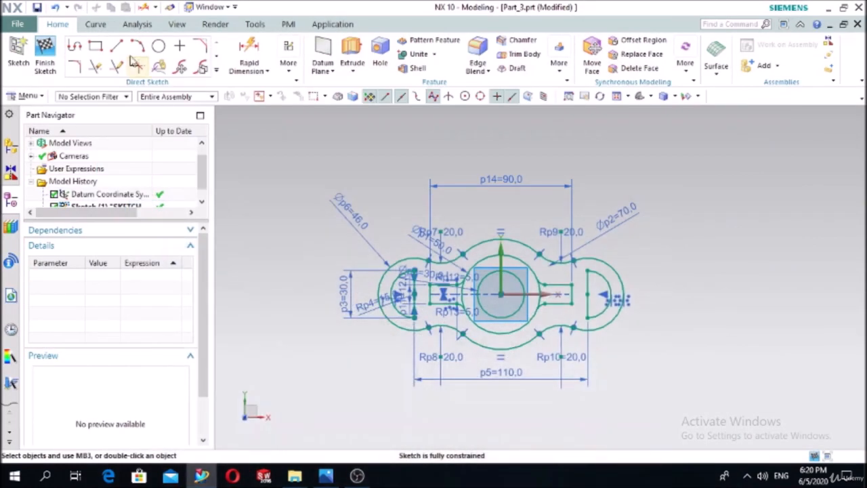
{"action": "left_click", "coordinate": [46, 53]}
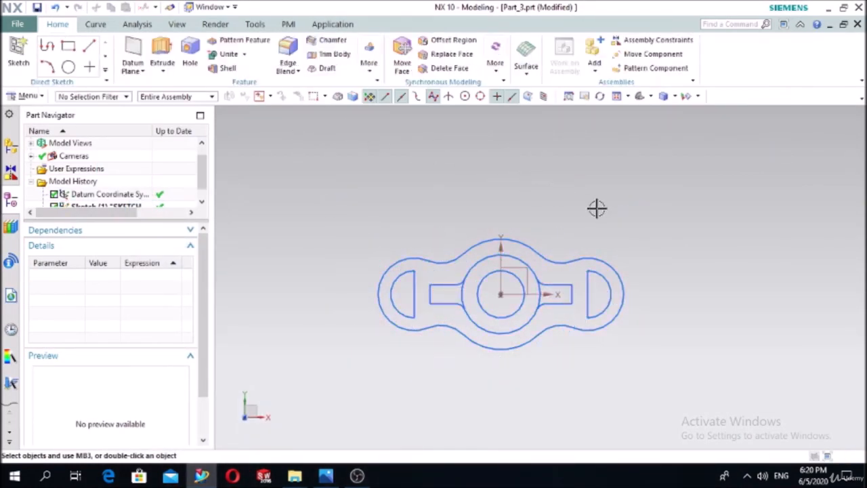
Examine the finished profile up close and compare it with the reference drawing.
{"action": "scroll", "coordinate": [500, 320], "scroll_direction": "up", "scroll_amount": 3}
{"action": "scroll", "coordinate": [480, 397], "scroll_direction": "down", "scroll_amount": 3}
{"action": "scroll", "coordinate": [485, 395], "scroll_direction": "up", "scroll_amount": 1}
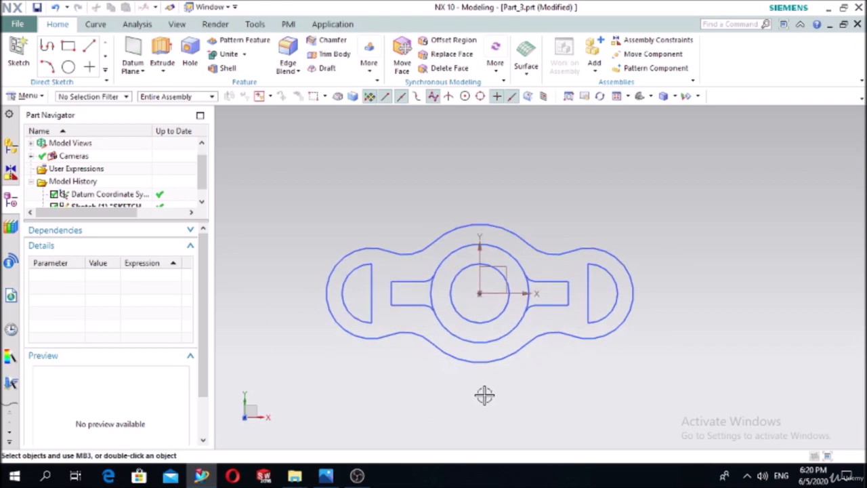
{"action": "scroll", "coordinate": [485, 395], "scroll_direction": "up", "scroll_amount": 1}
{"action": "scroll", "coordinate": [522, 159], "scroll_direction": "up", "scroll_amount": 1}
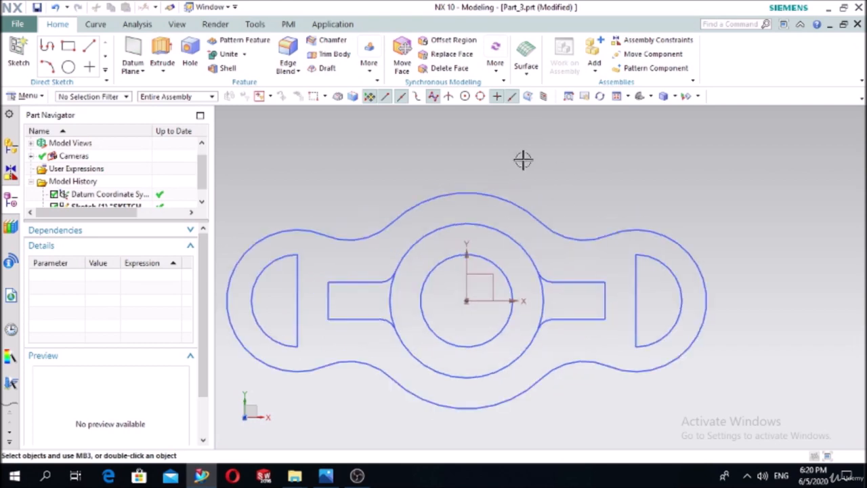
{"action": "left_click", "coordinate": [325, 476]}
{"action": "left_click", "coordinate": [321, 479]}
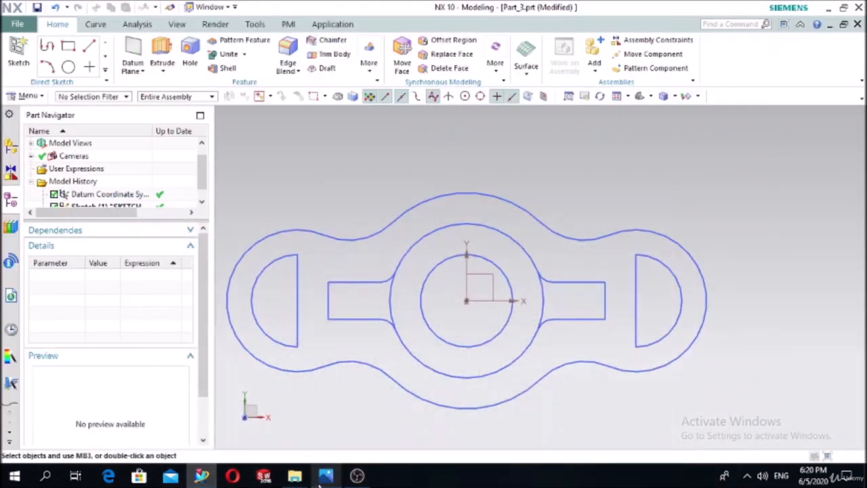